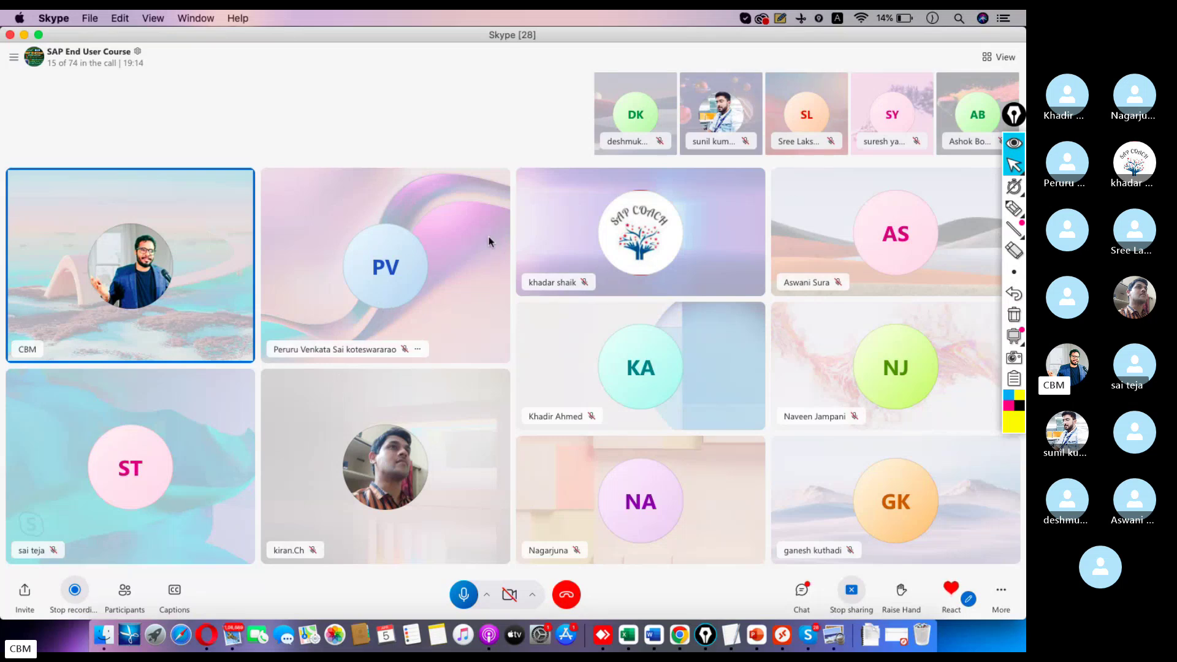
Switch to the SAP session and collapse the Sales, Sales and Distribution, and Logistics folders in the SAP menu
left_click(781, 629)
key("ctrl+Left")
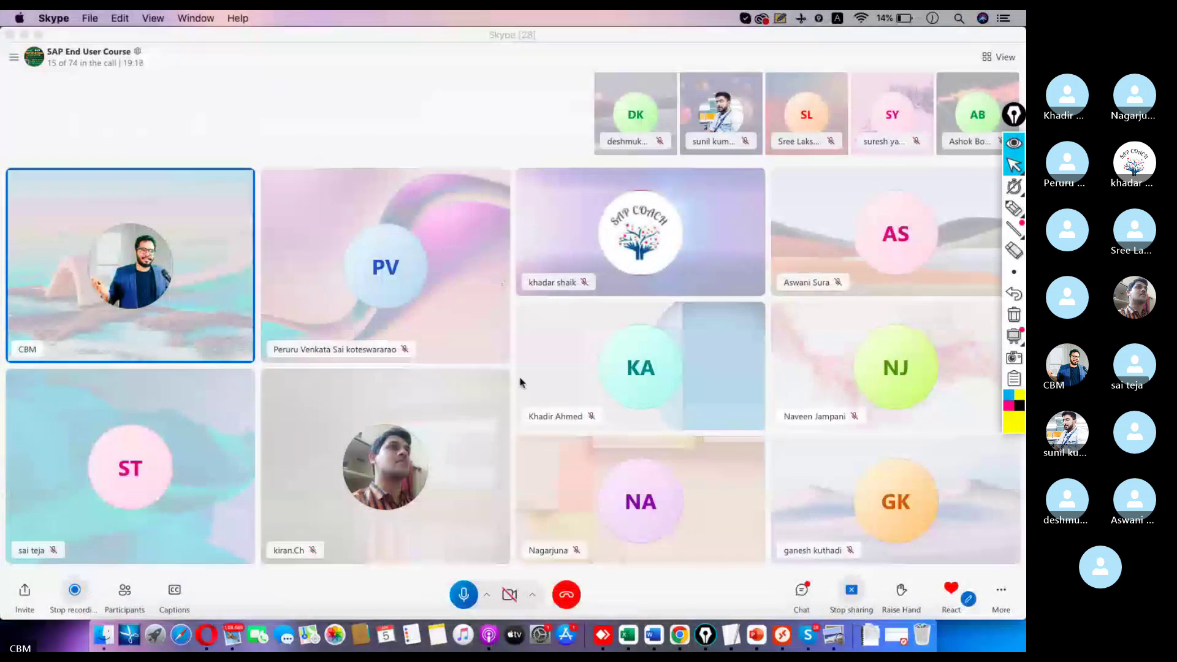
key("ctrl+Right")
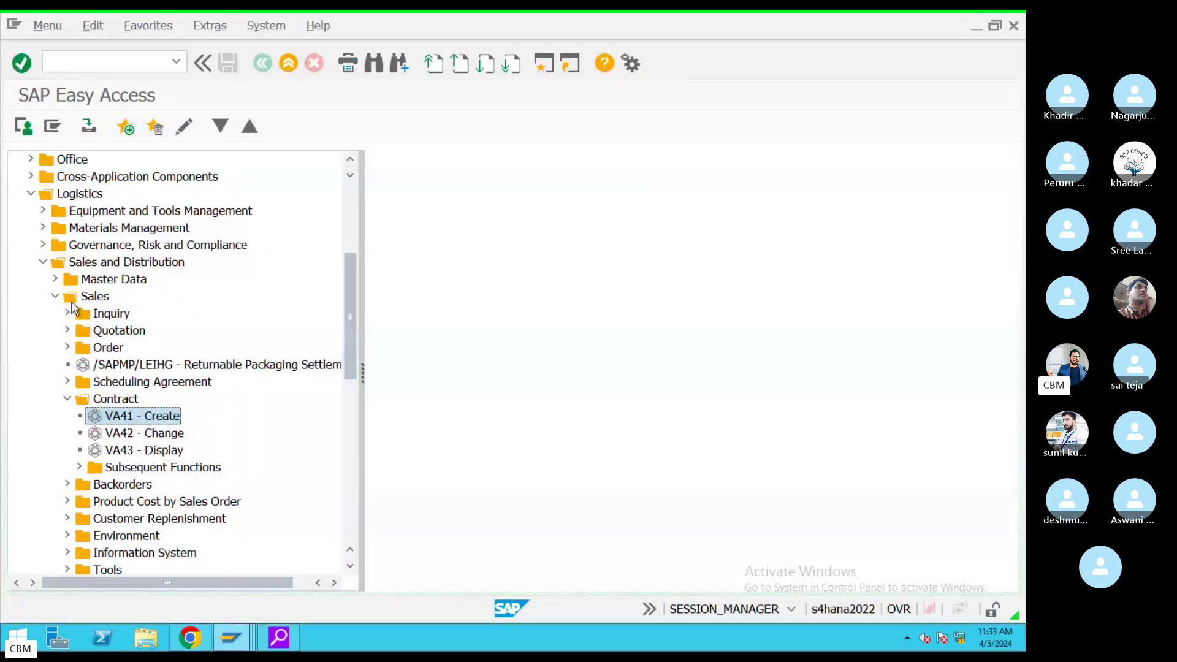
left_click(54, 296)
left_click(41, 263)
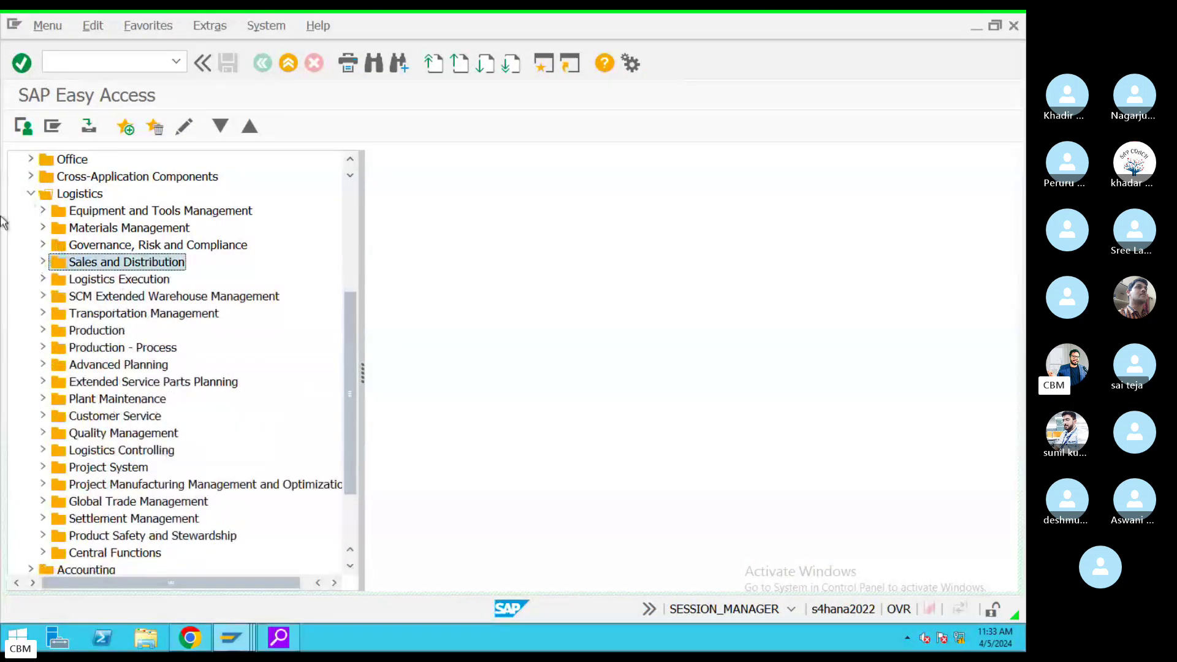
left_click(31, 194)
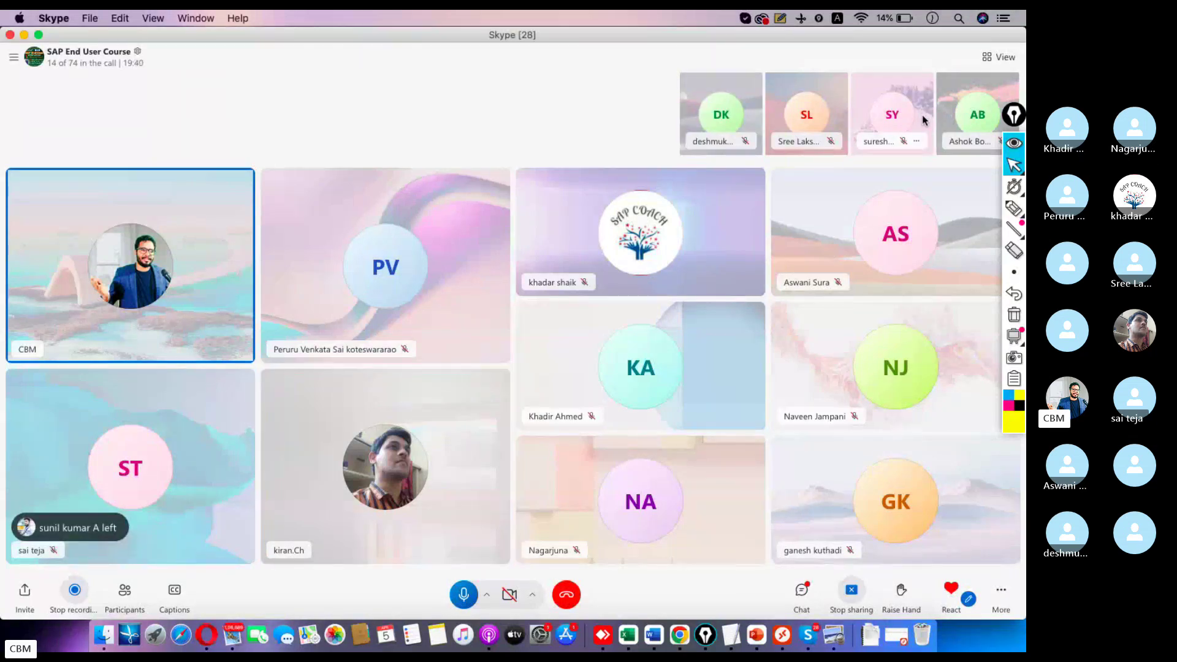
Return to the SAP session and expand the Logistics folder down to the Sales and Distribution subfolders
key("ctrl+Right")
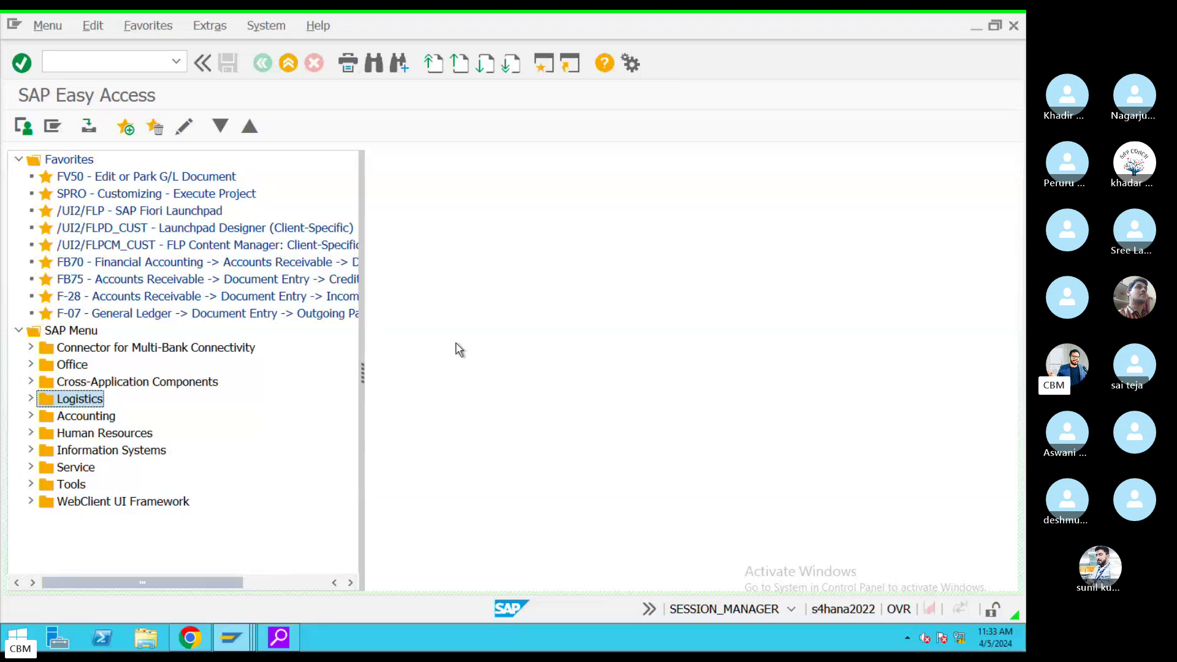
left_click(31, 400)
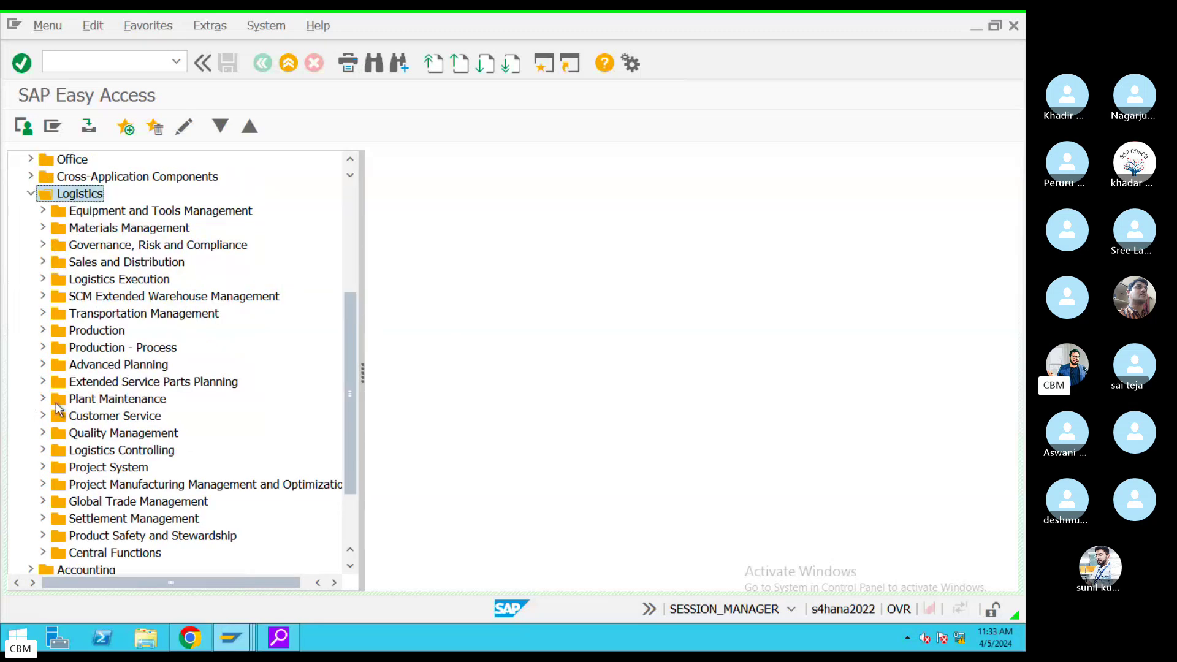
left_click(43, 262)
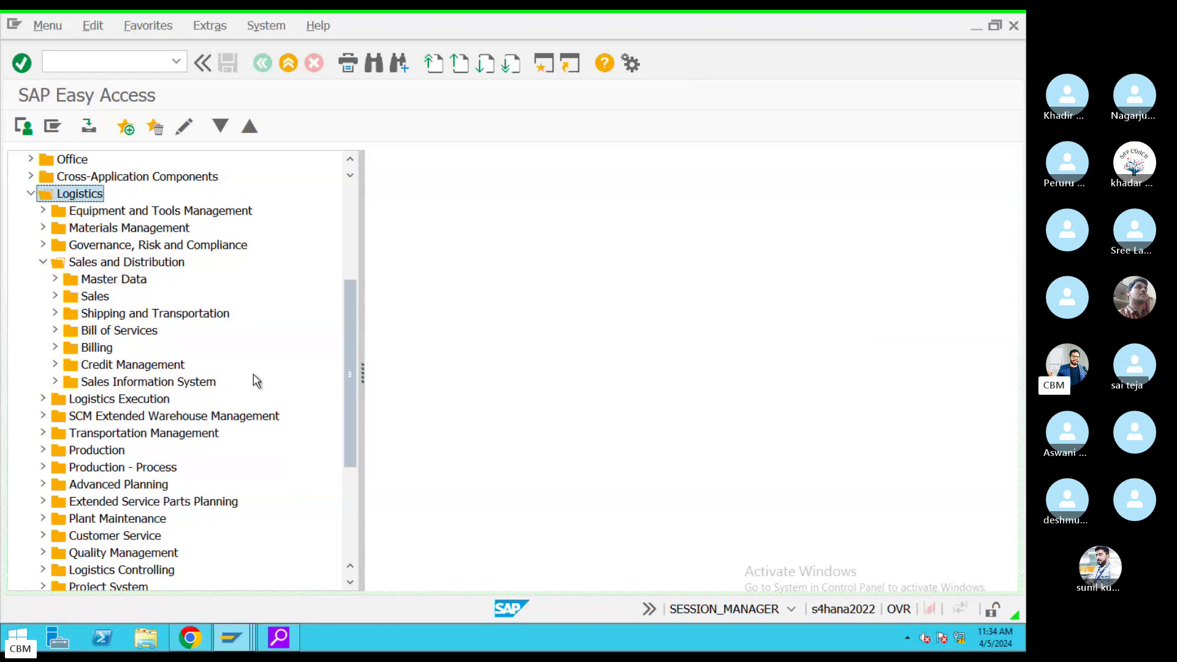
left_click(123, 263)
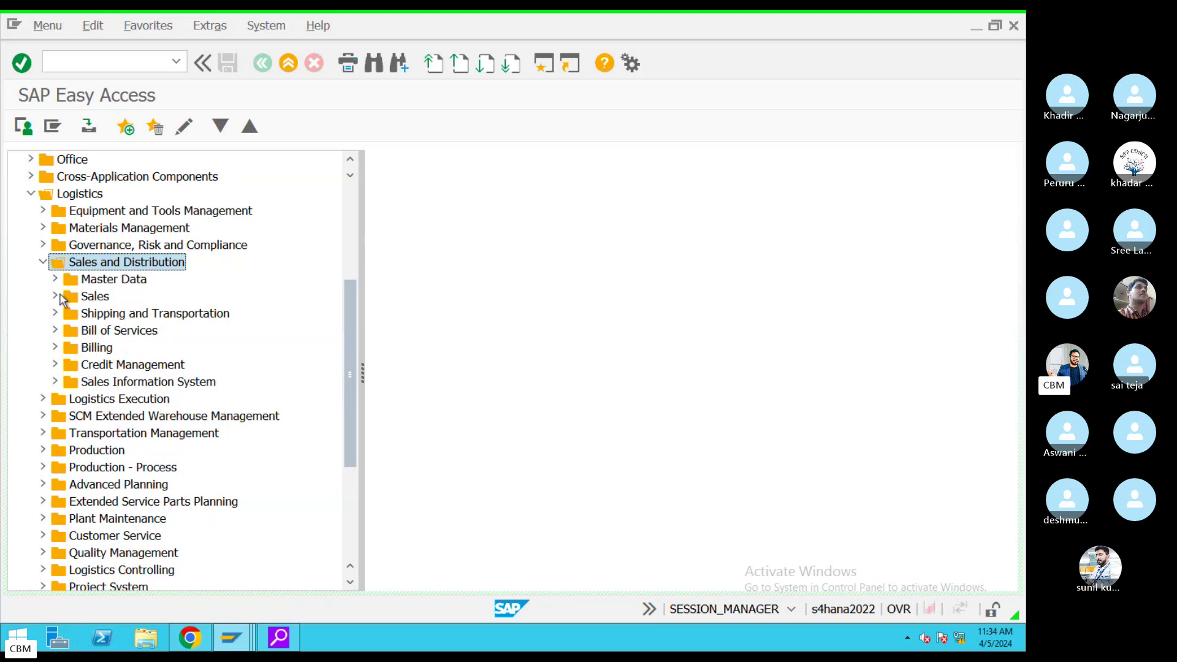
Look into the Master Data folder under Sales and Distribution and check the session's system information
left_click(106, 282)
left_click(55, 280)
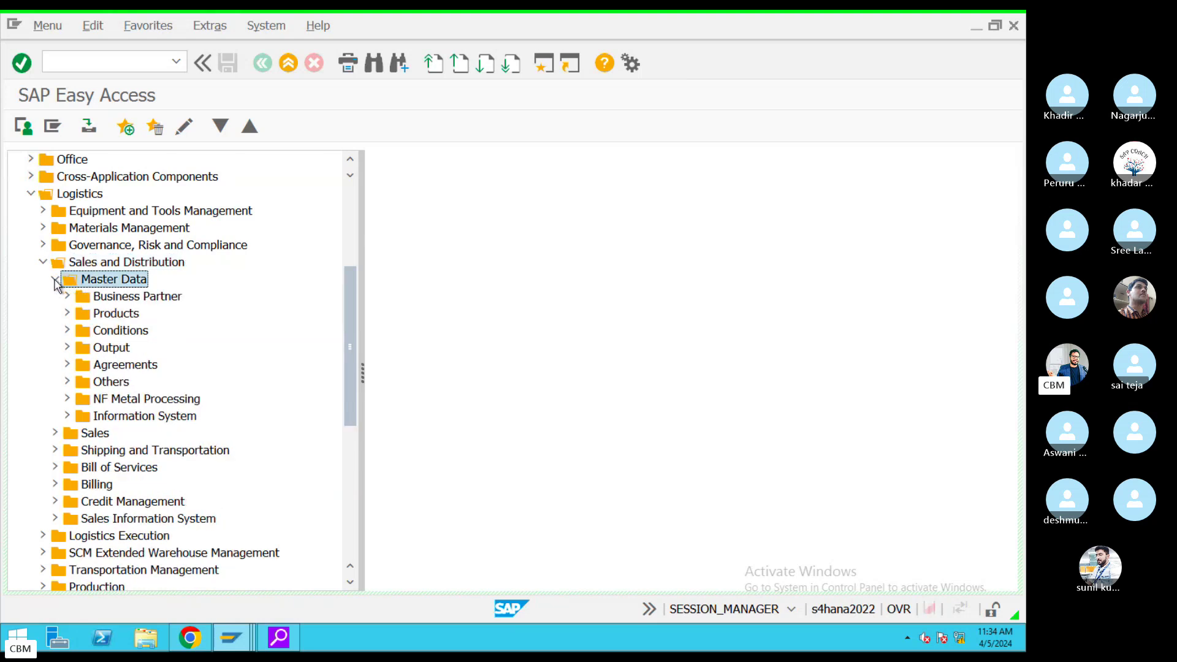
left_click(54, 280)
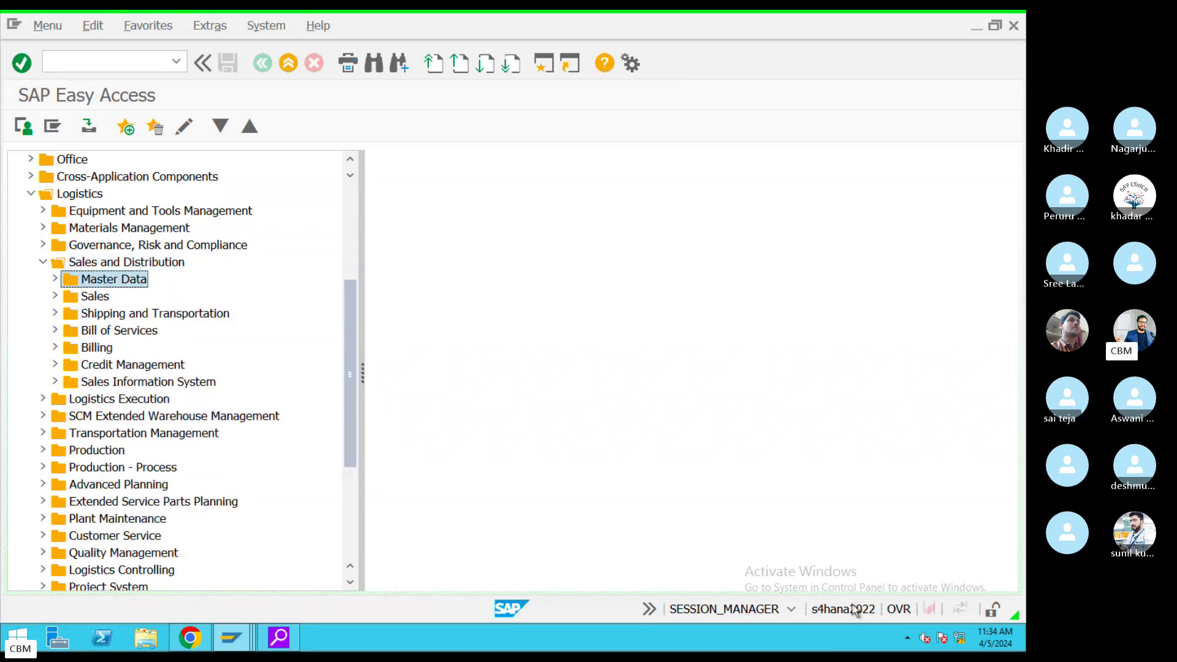
left_click(793, 611)
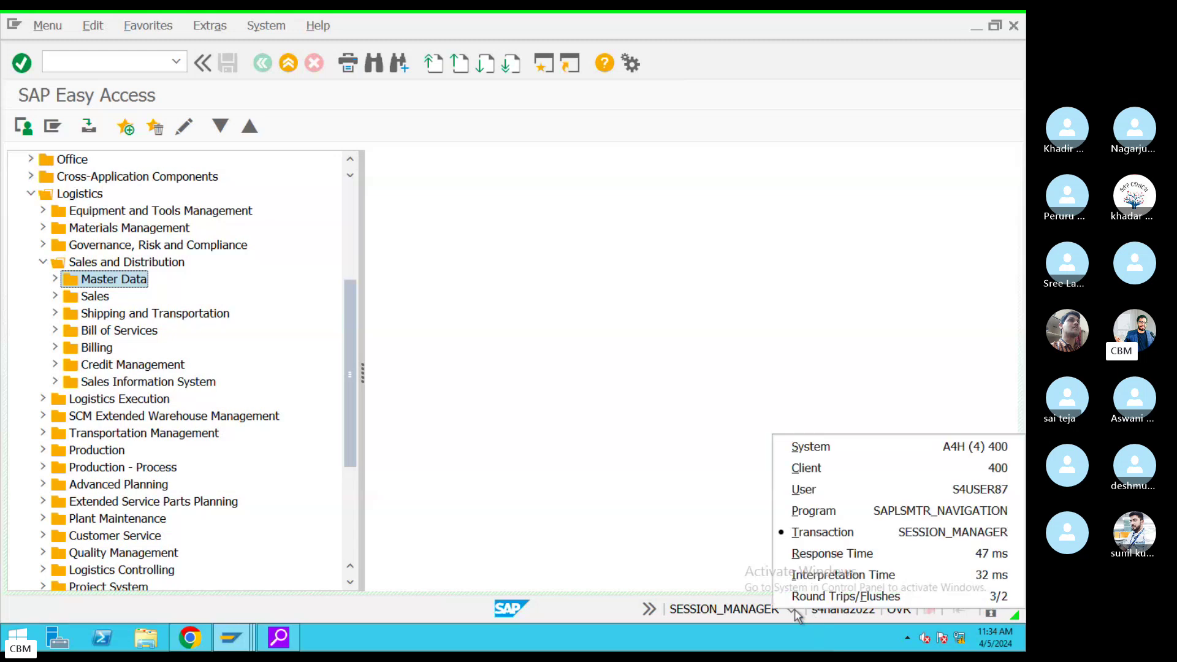
left_click(693, 411)
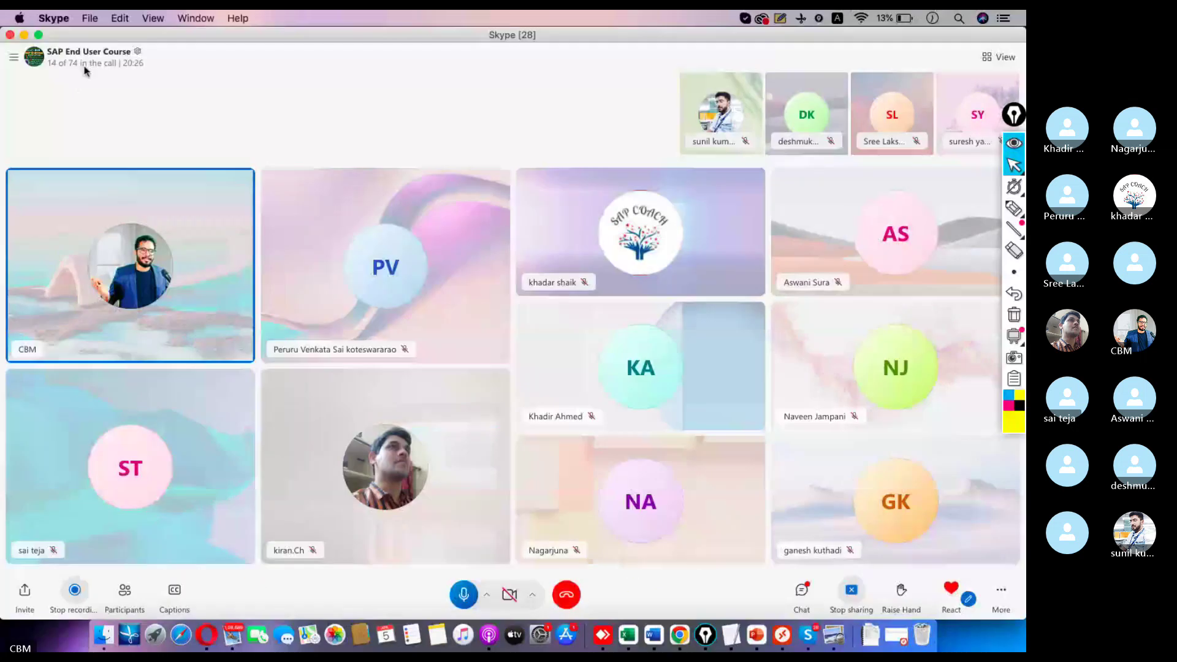
Browse the Skype call's participant list and return to the SAP session
left_click(83, 65)
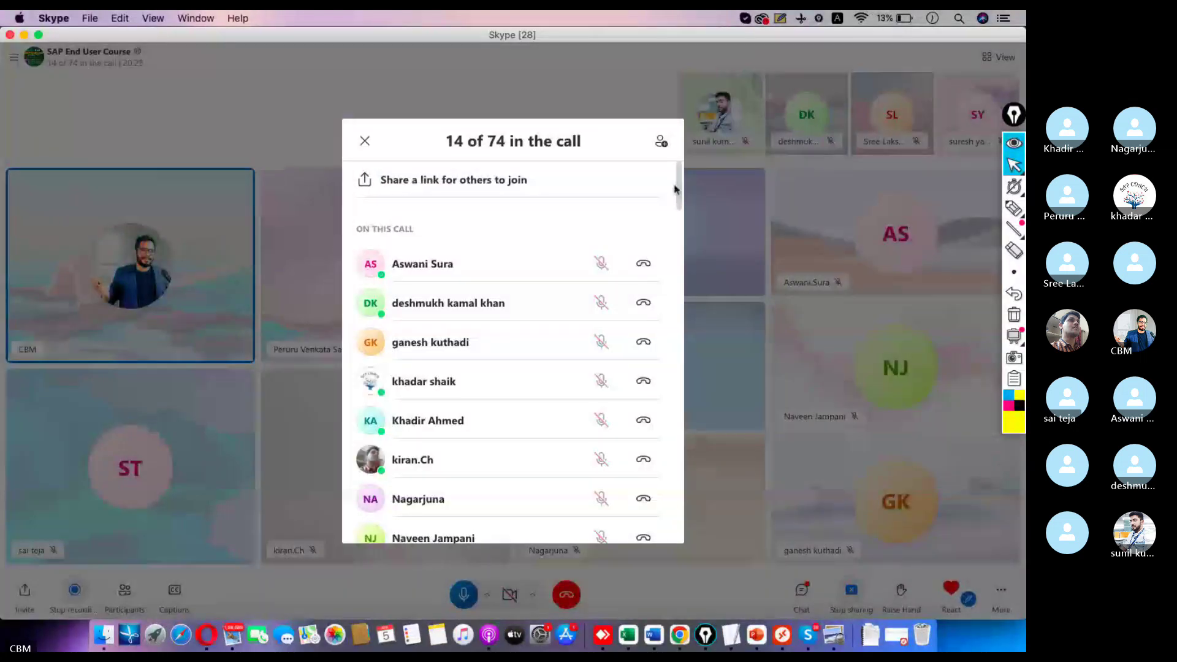
left_click_drag(676, 186, 675, 252)
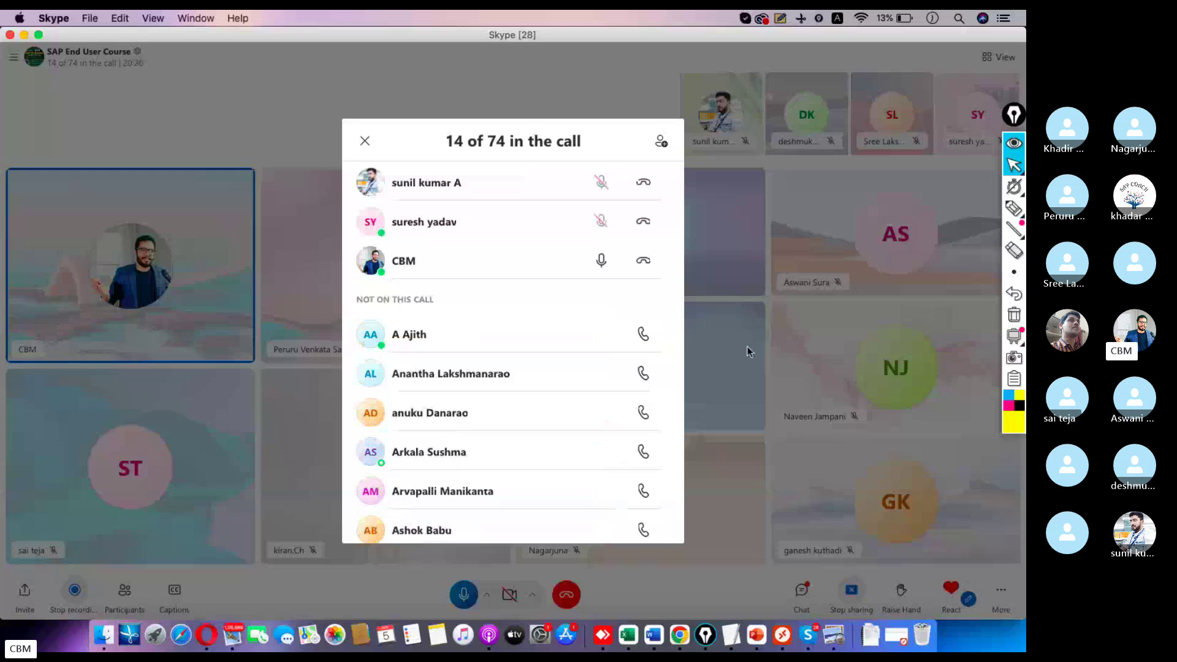
key("ctrl+Right")
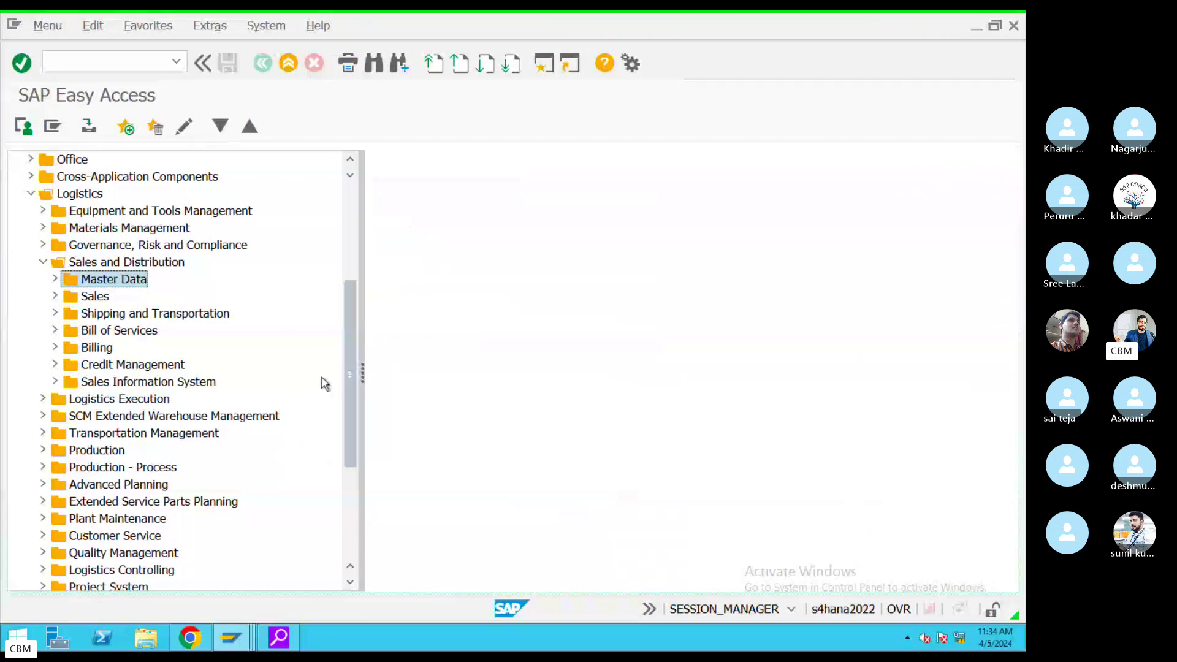
Examine the Business Partner and other subfolders of Master Data, leaving the Master Data folder collapsed
left_click(54, 279)
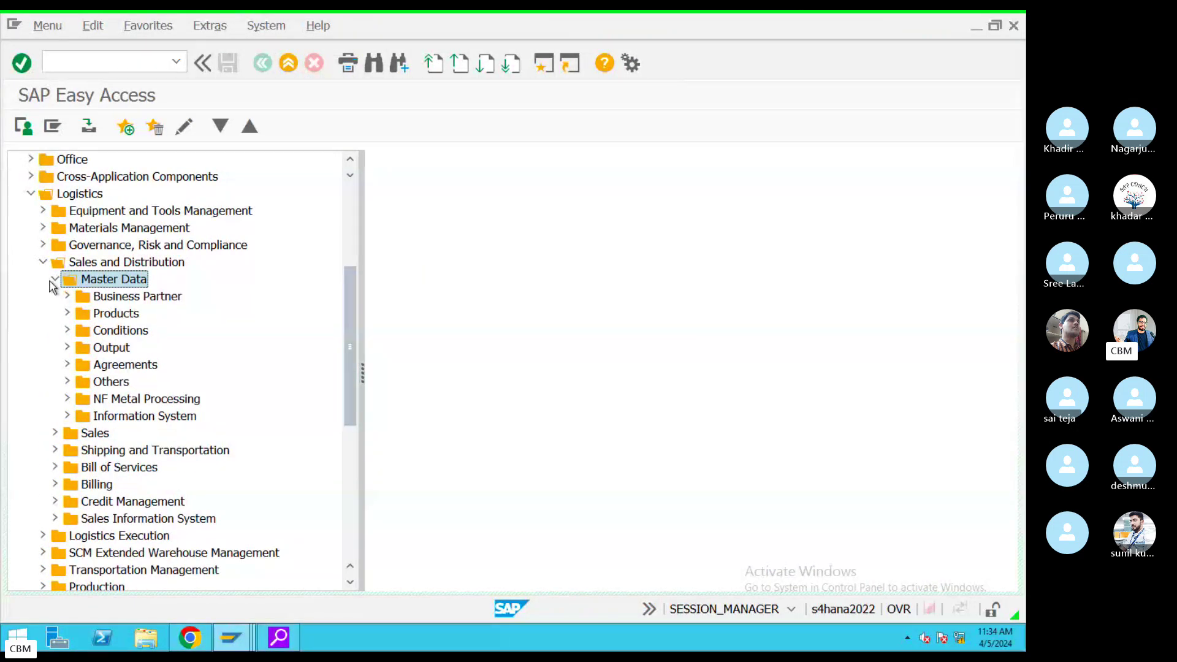
left_click(105, 305)
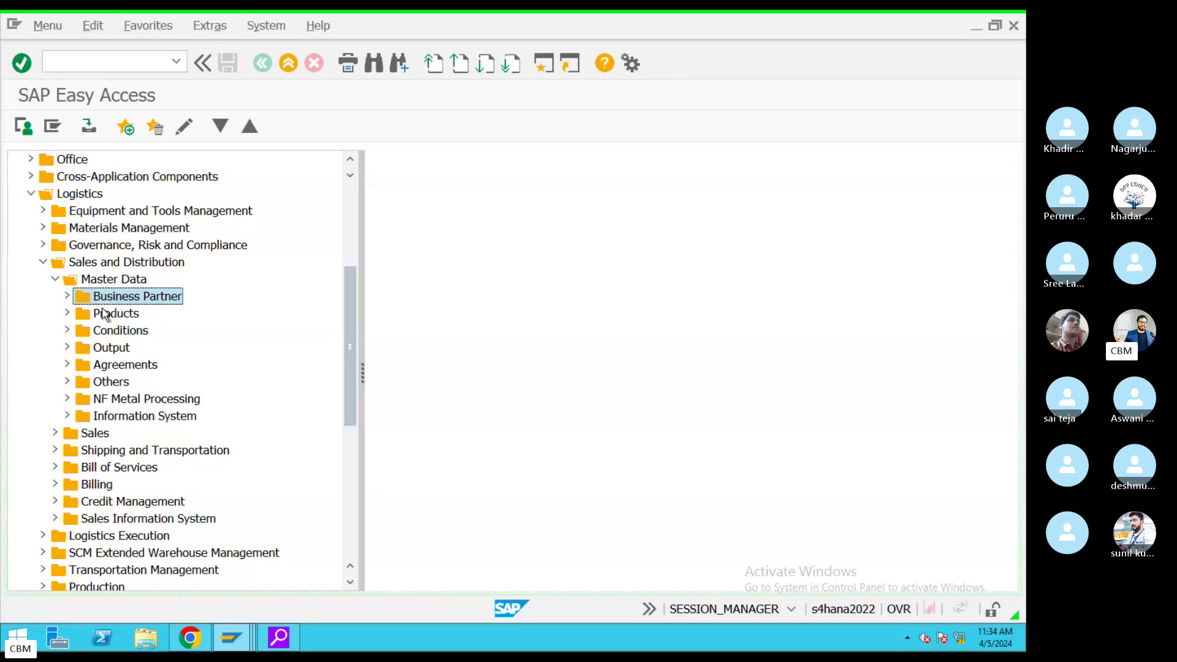
left_click(54, 279)
left_click(53, 280)
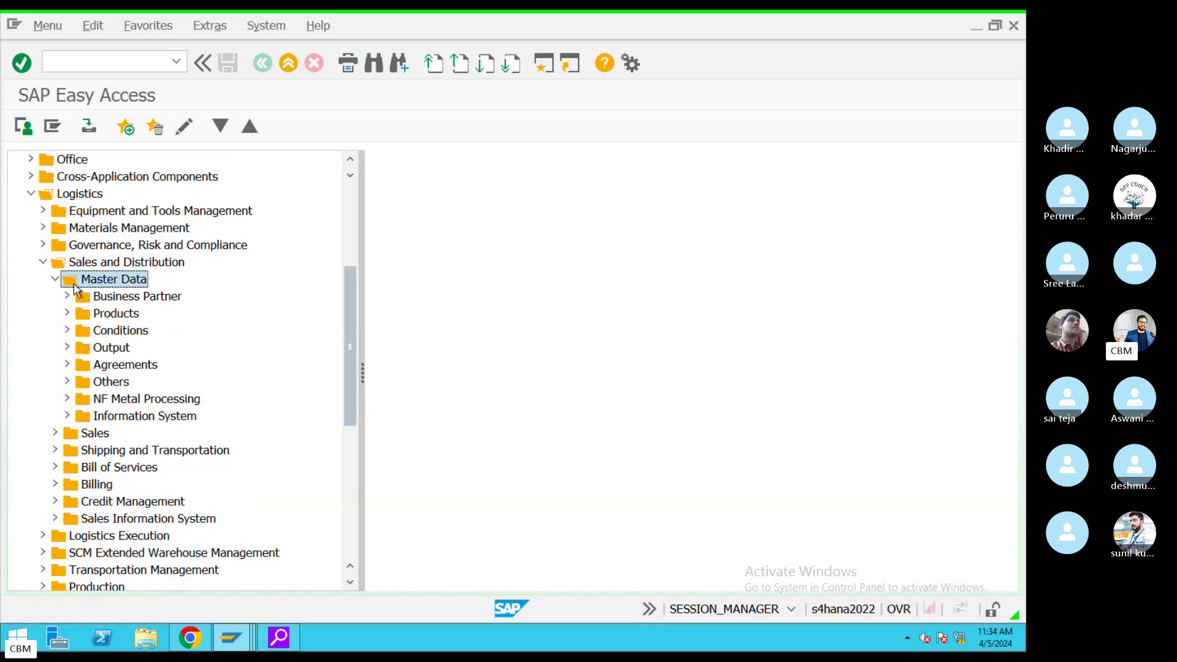
left_click(55, 280)
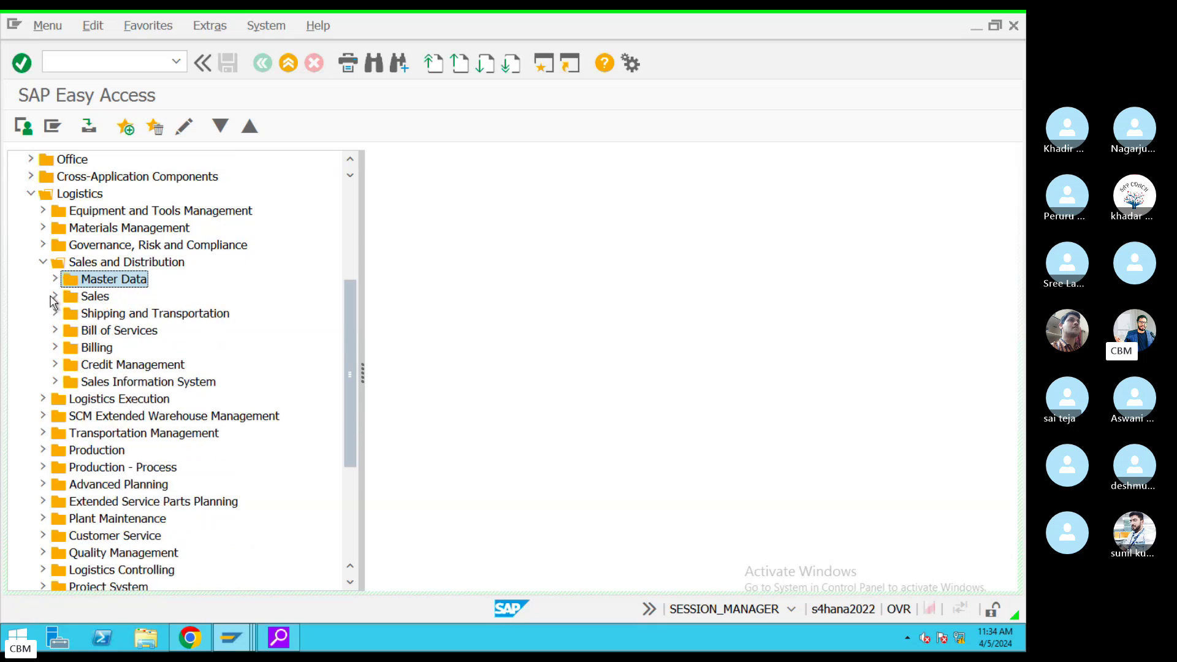
Expand the Sales folder and examine the transactions under its Inquiry and Quotation subfolders, collapsing both subfolders again
left_click(54, 298)
left_click(77, 318)
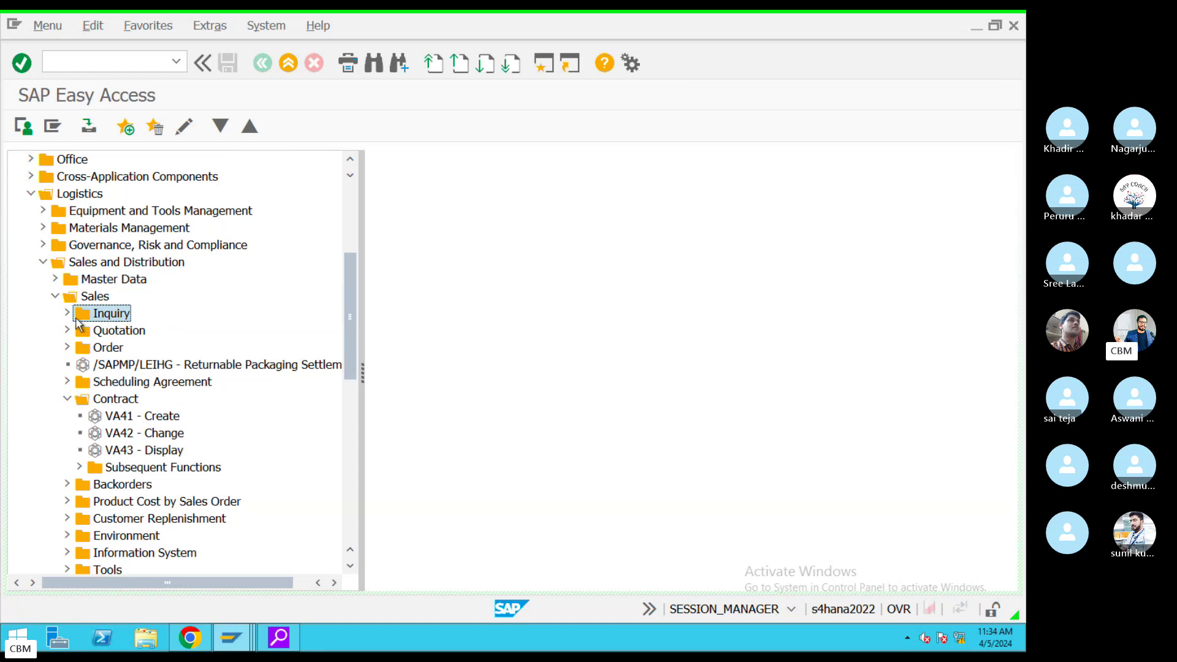
left_click(67, 314)
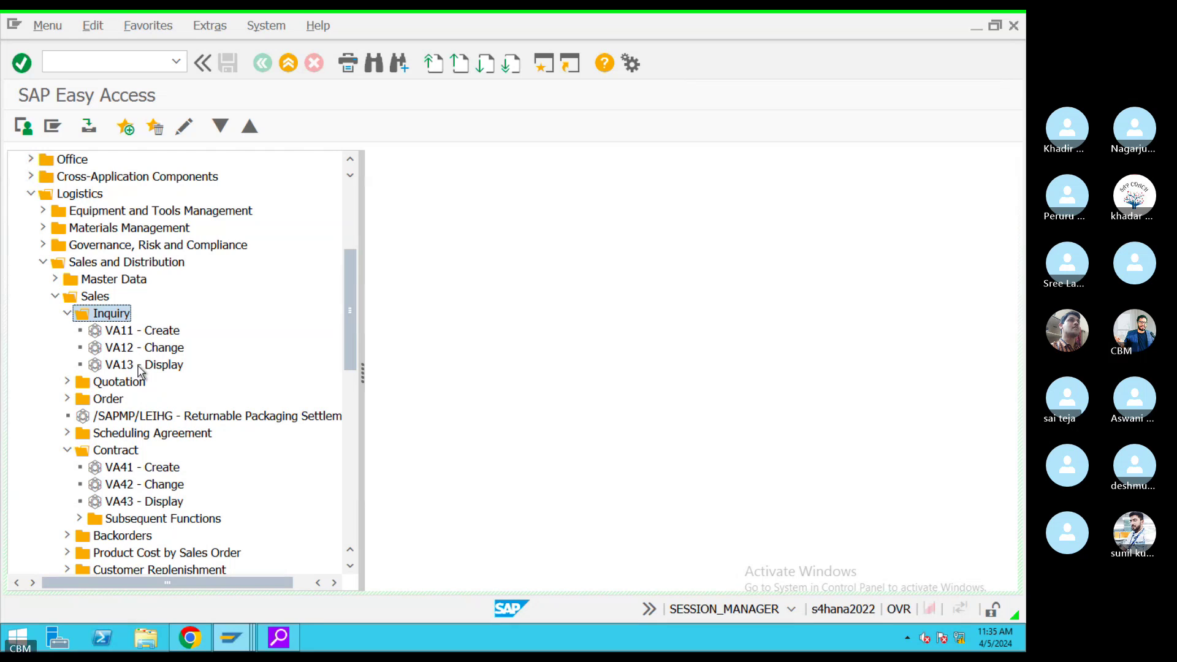
left_click(67, 382)
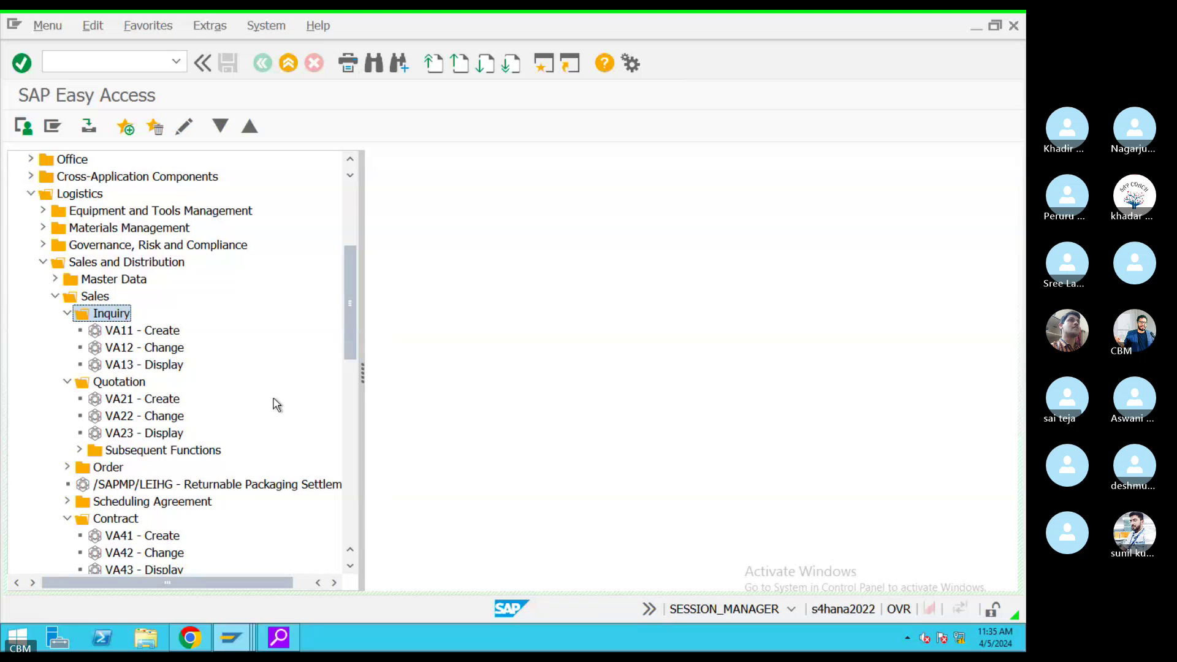
left_click(67, 381)
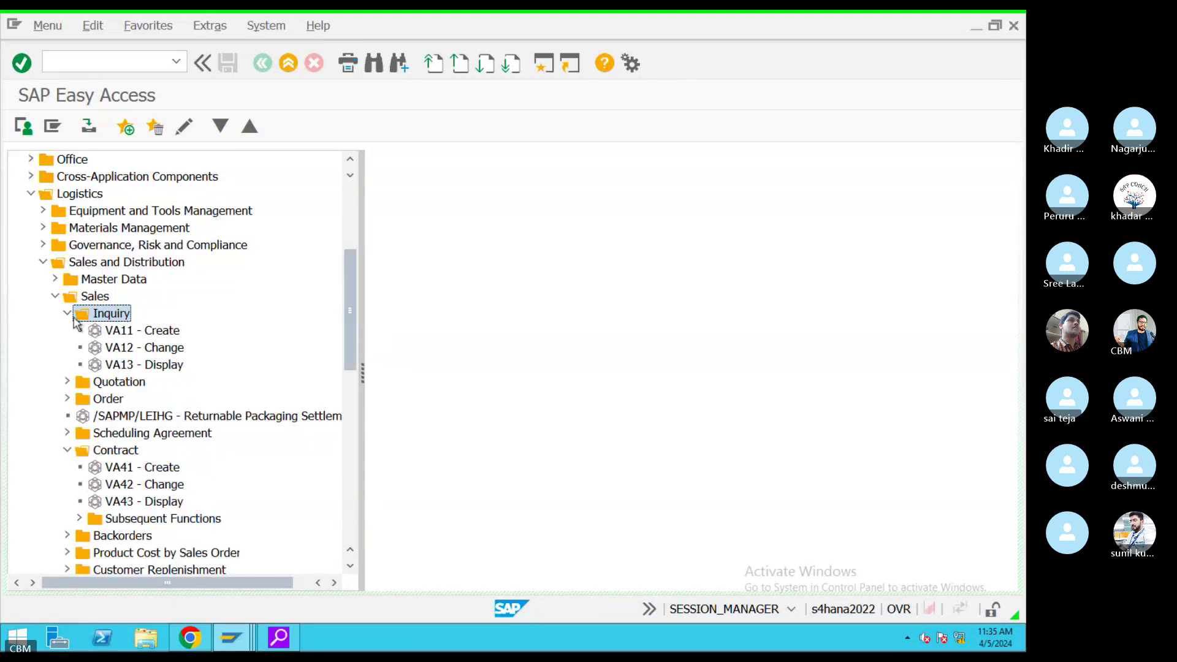
left_click(67, 313)
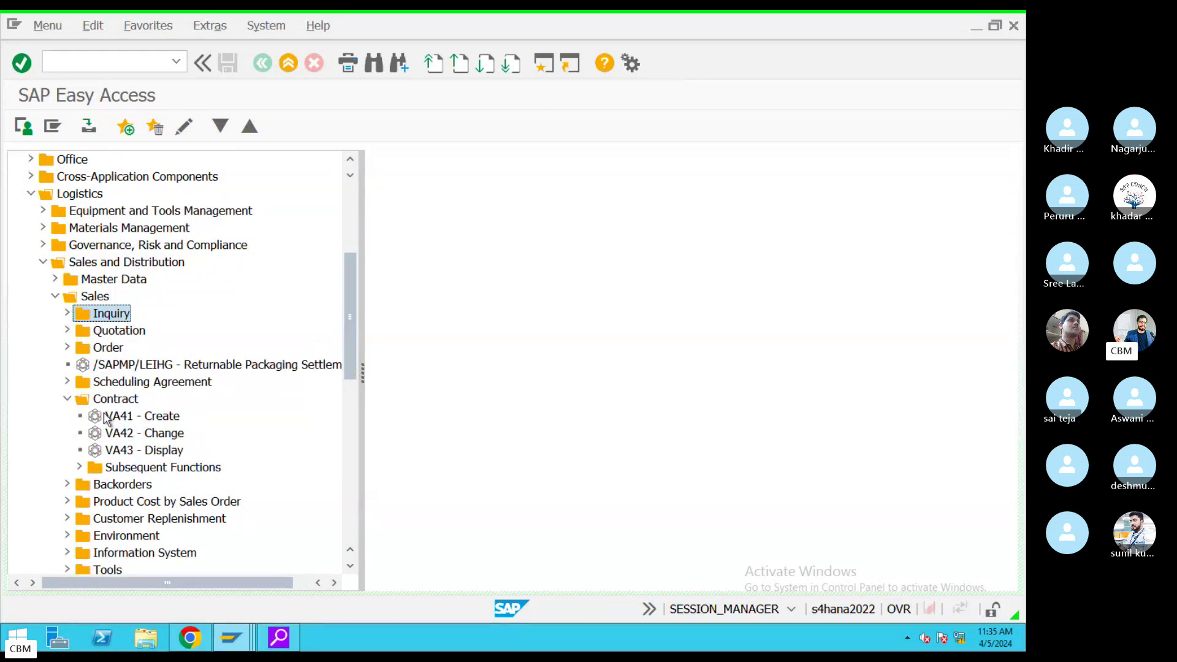
Examine the Contract transactions and the remaining subfolders under Sales
left_click(67, 398)
left_click(68, 399)
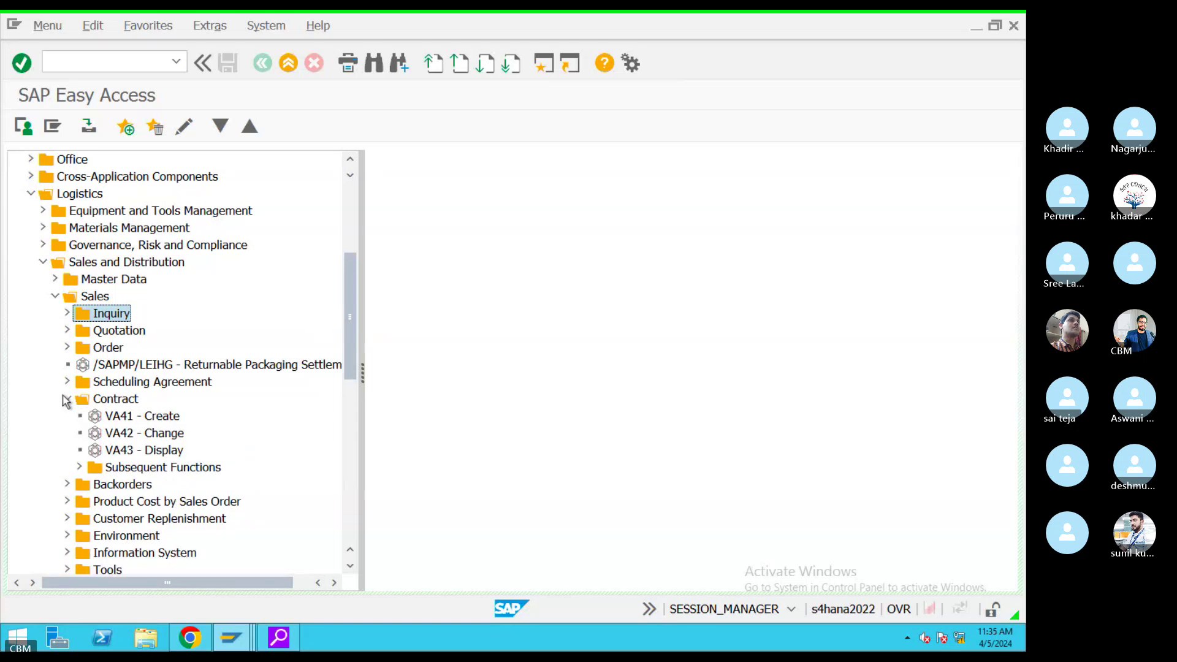
left_click_drag(344, 351, 344, 378)
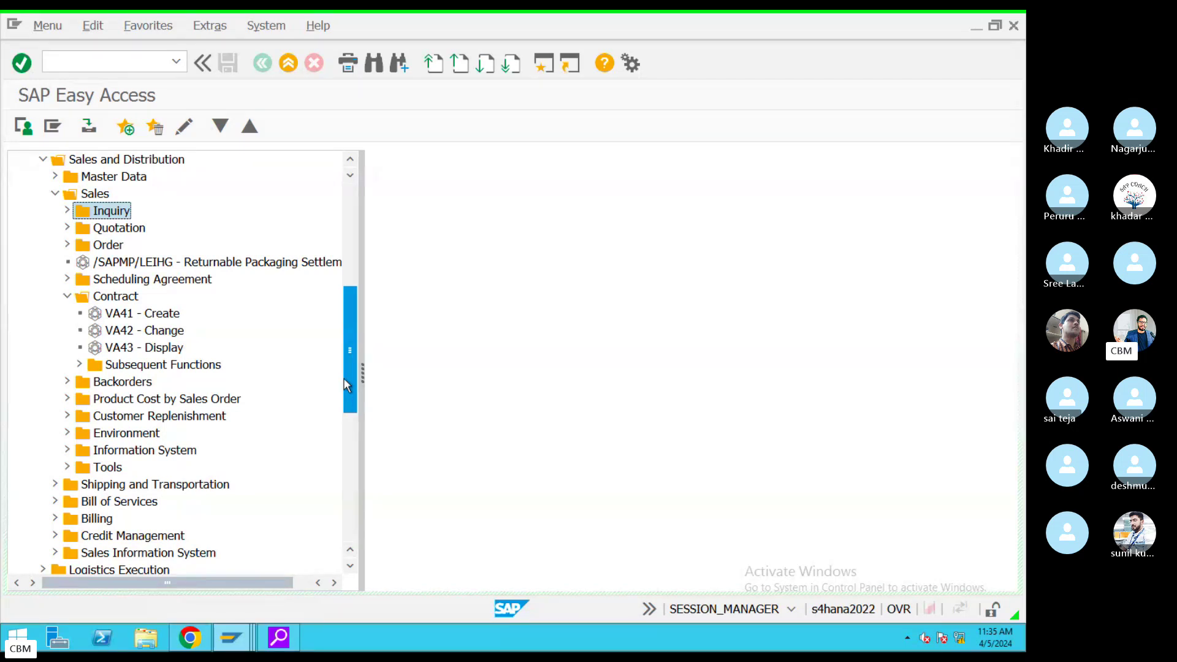
Switch to the text notes document and clear its existing content
key("ctrl+Left")
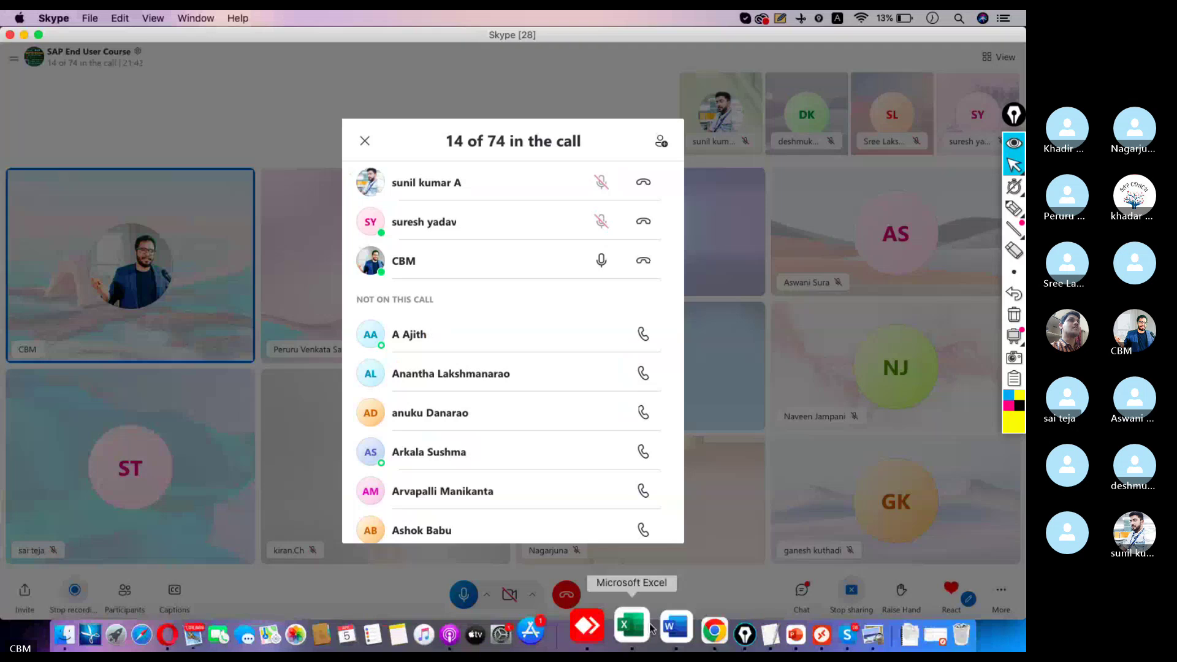
left_click(727, 620)
key("BackSpace")
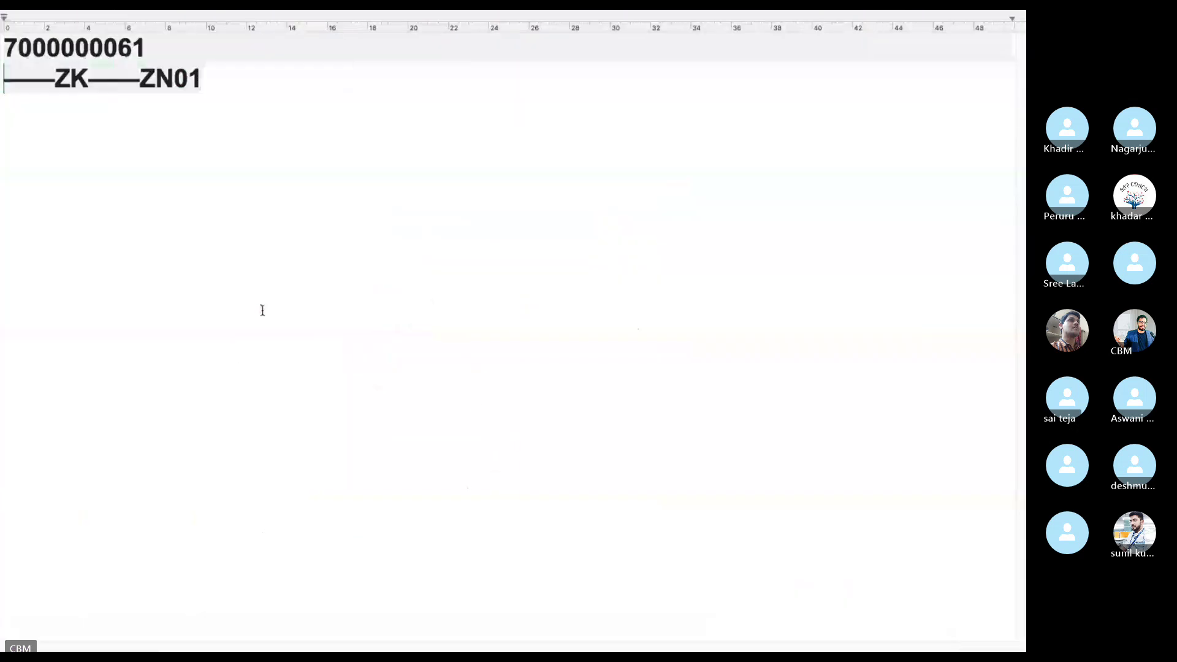
key("BackSpace")
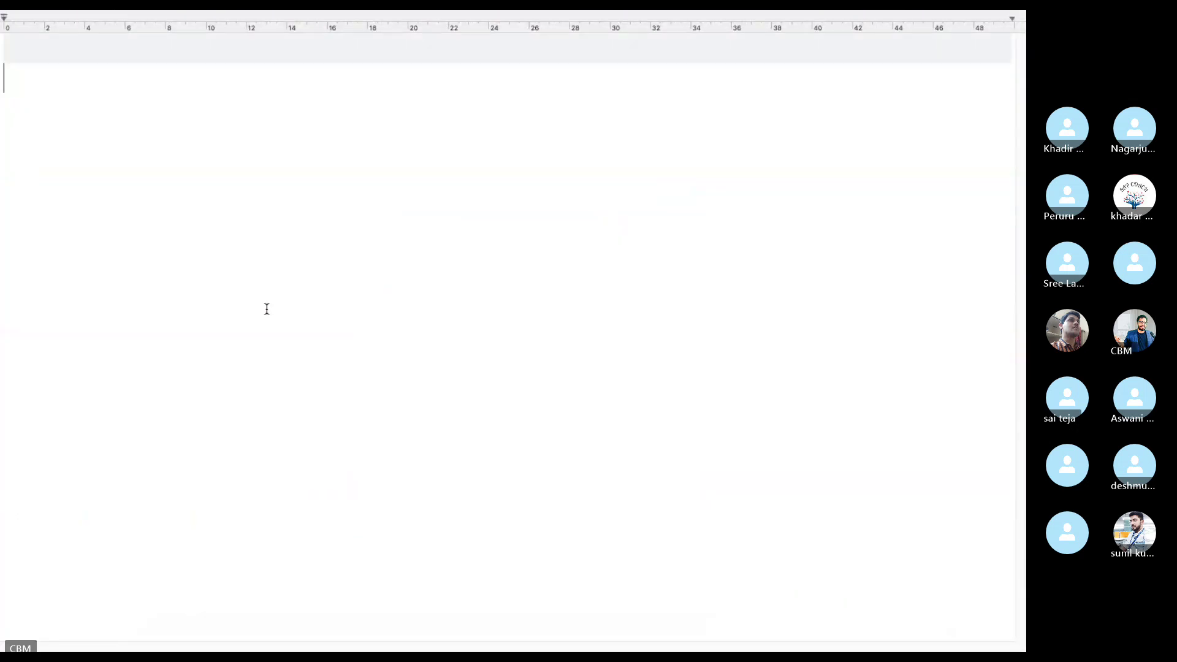
Write the heading "Contract Creation" in the notes, with a row of equals signs beneath it
type("Contrac")
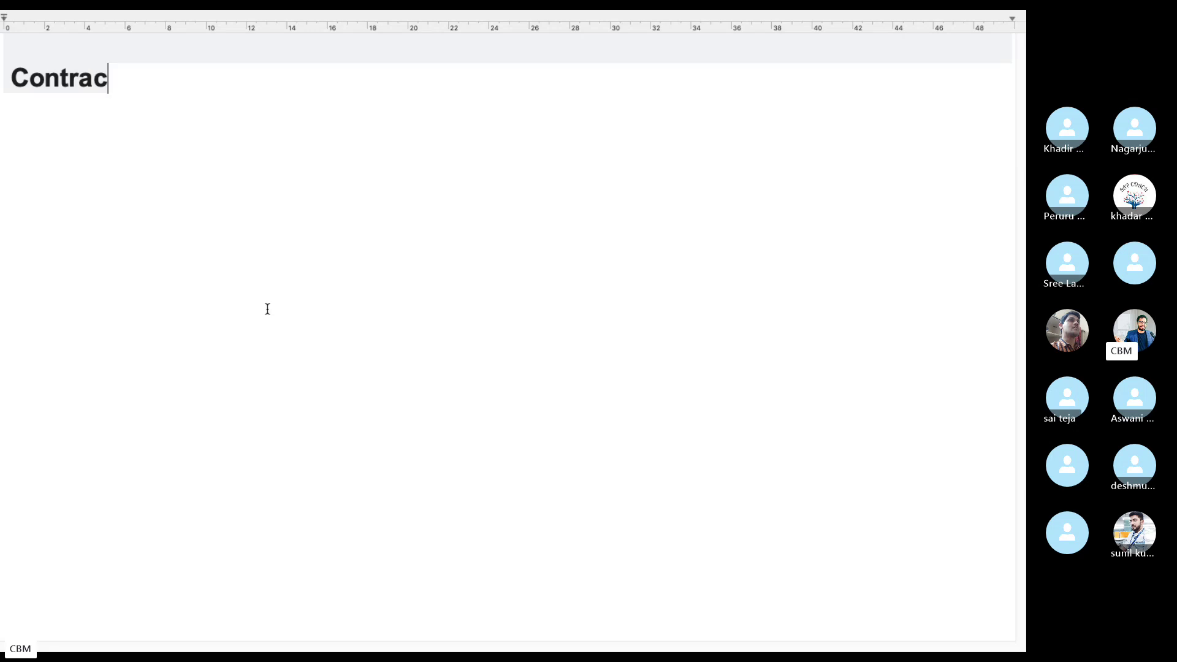
type("t Creation")
key("Return")
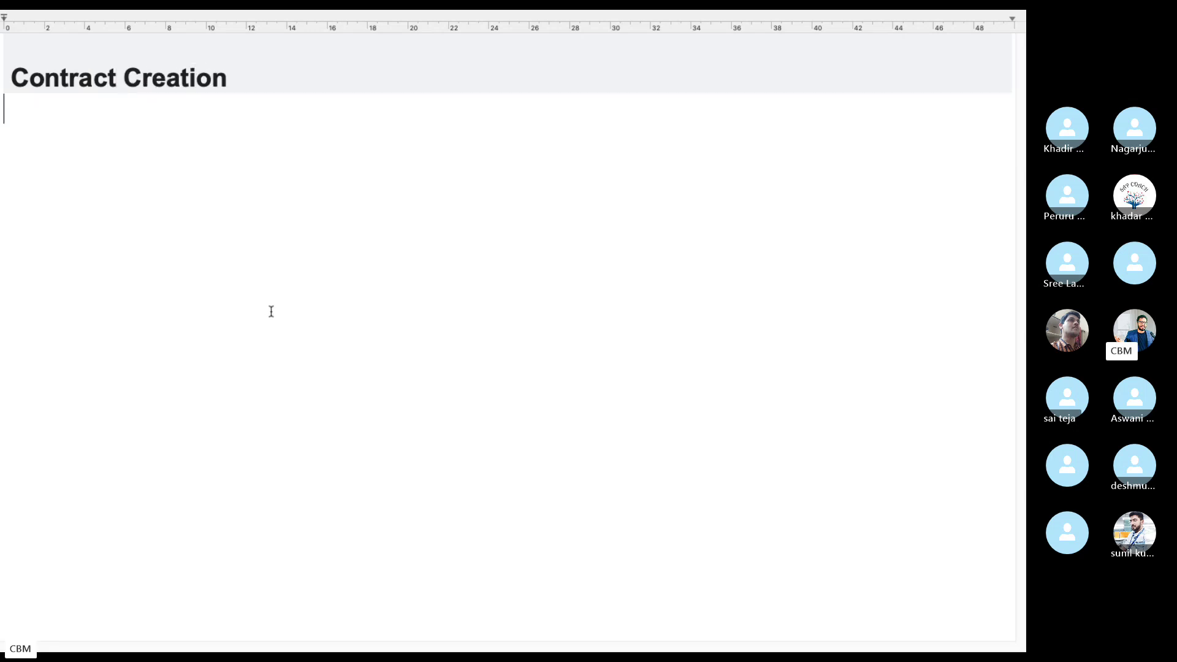
type("====================")
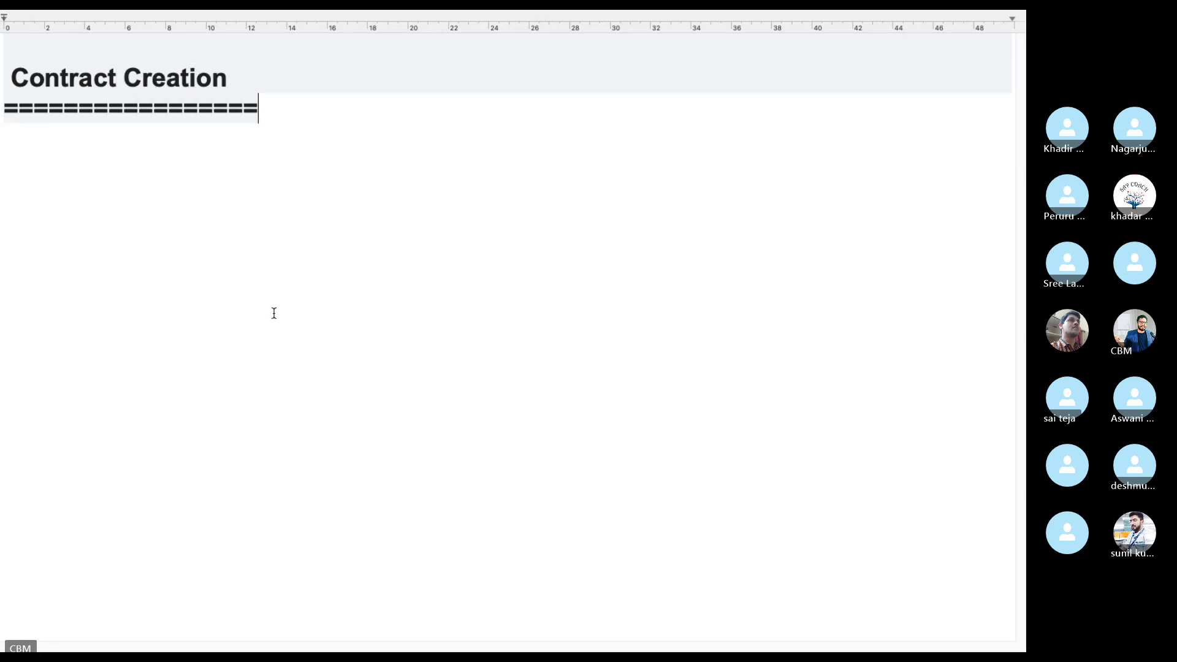
key("Return")
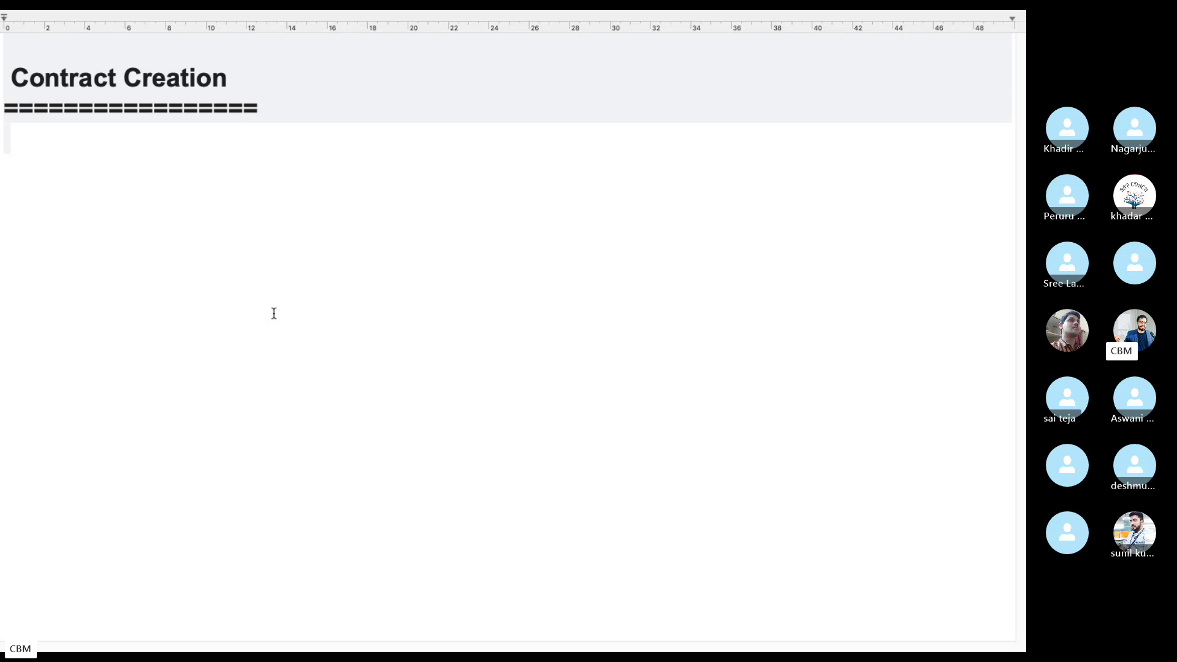
Shorten the notes heading to "Contract" by removing the word "Creation"
type("Cr")
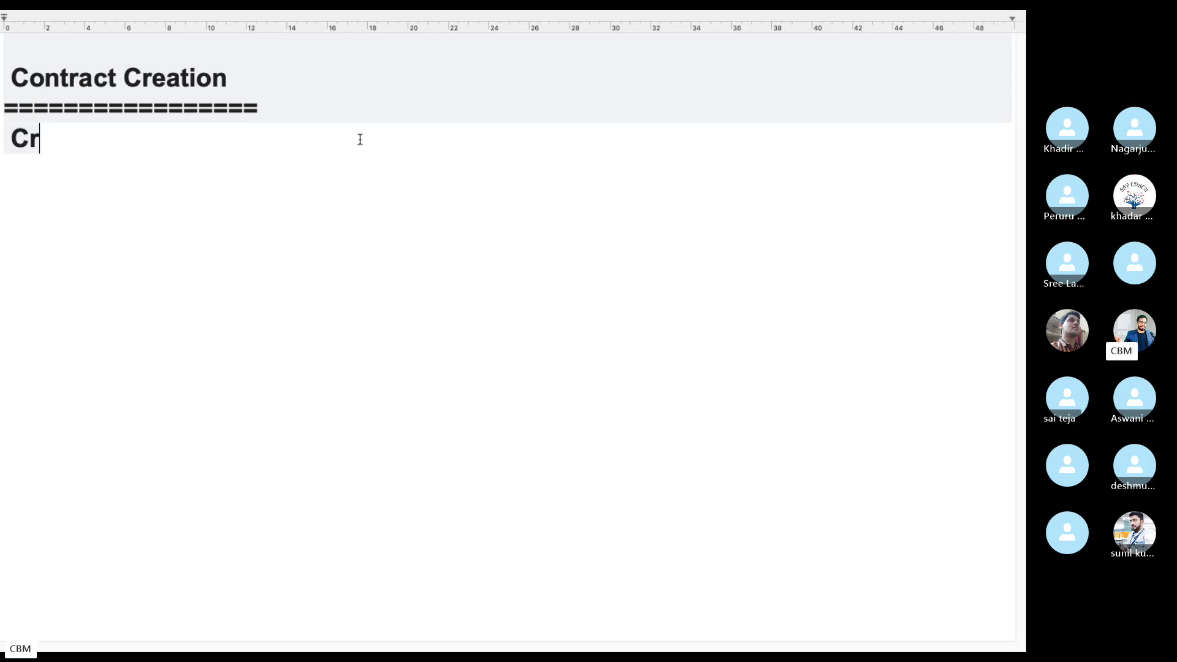
left_click(248, 86)
key("BackSpace")
key("BackSpace")
key("BackSpace")
key("BackSpace")
key("BackSpace")
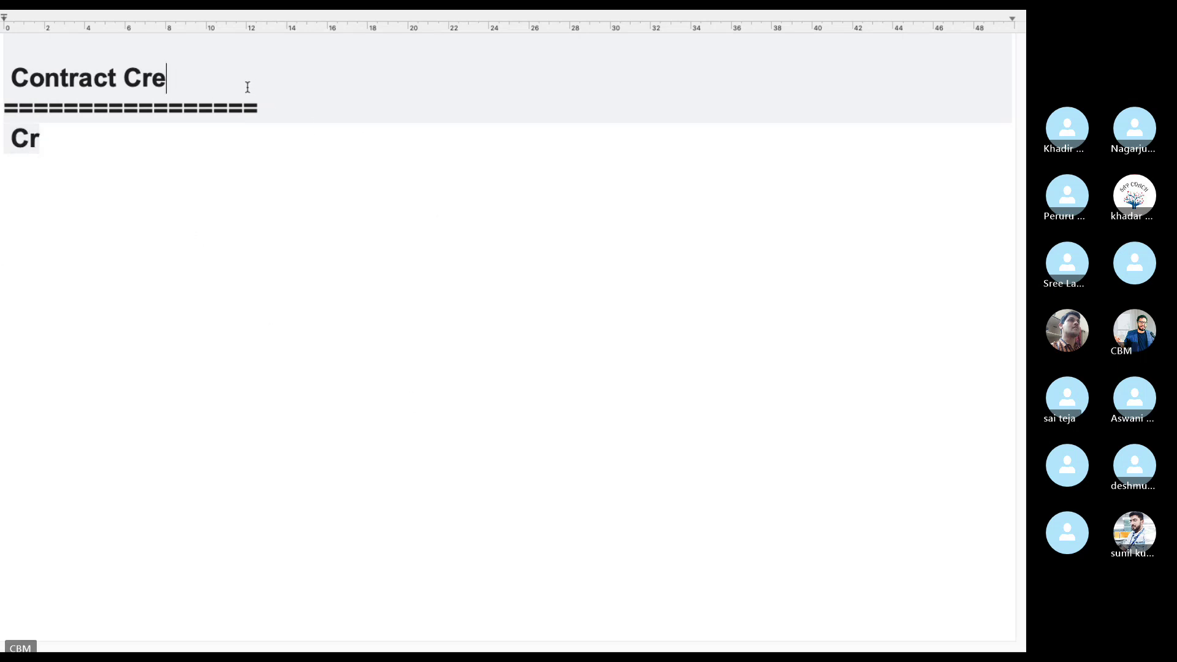
key("BackSpace")
key("BackSpace")
key("BackSpace")
Shorten the row of equals signs beneath the heading to ten characters
left_click(268, 108)
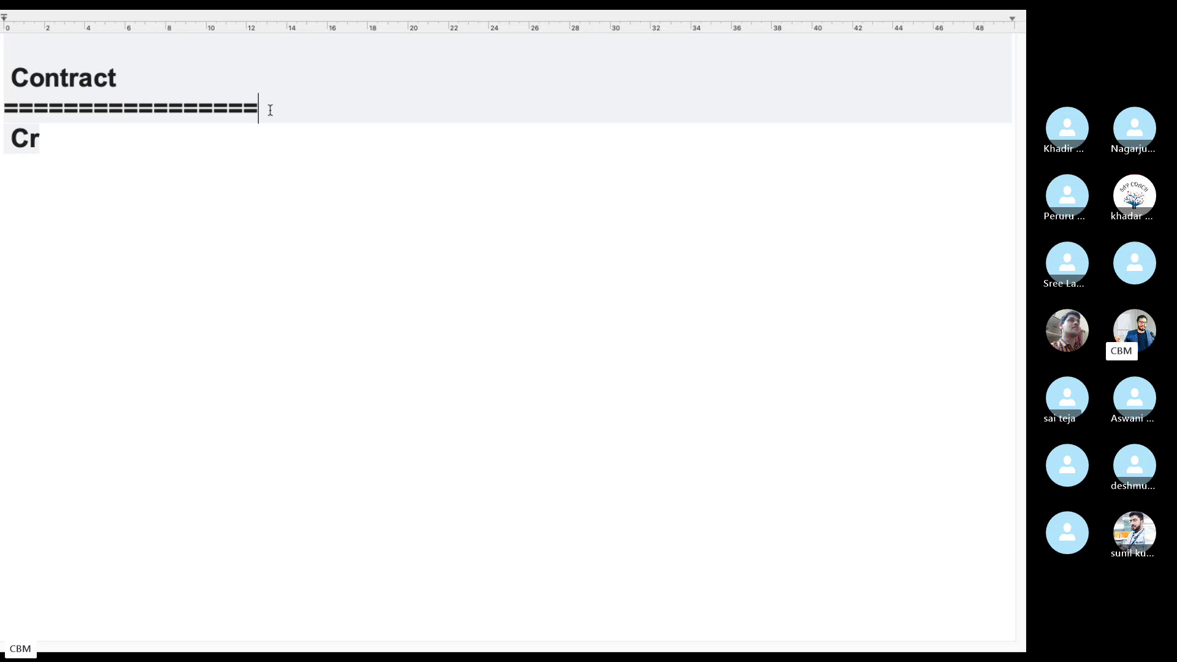
key("BackSpace")
key("BackSpace")
key("BackSpace")
key("BackSpace")
key("BackSpace")
key("BackSpace")
key("BackSpace")
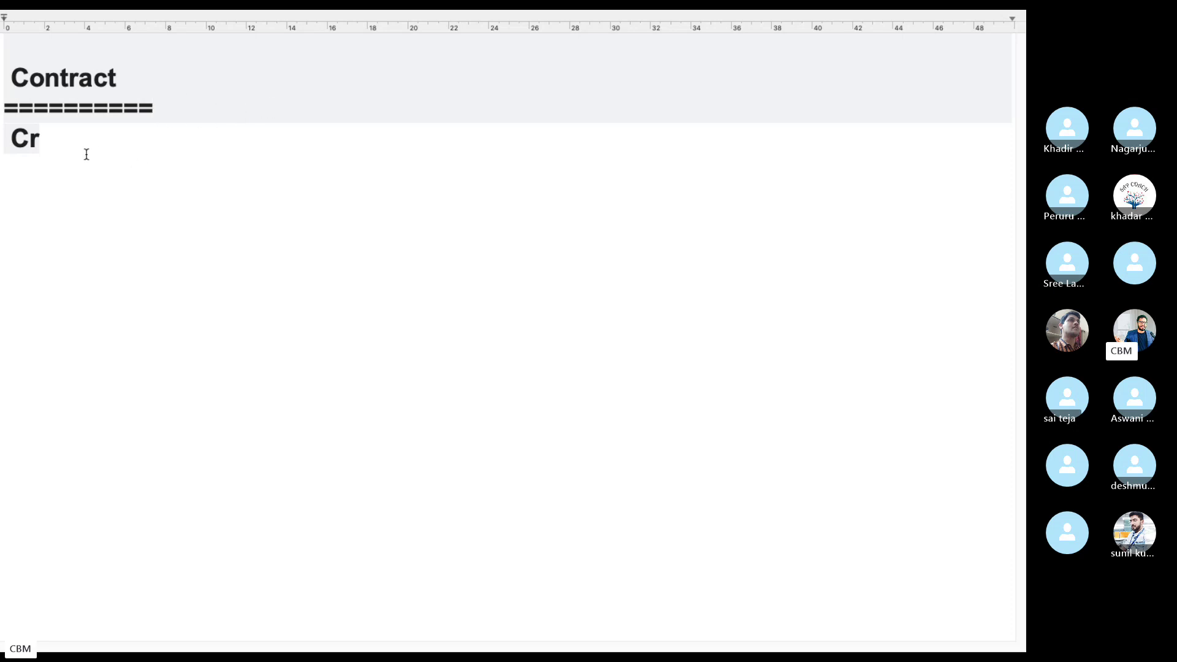
Replace the stray "Cr" with a blank line, followed by the lines "Value Based" and "Quantity Based"
left_click_drag(41, 138, 13, 147)
key("Return")
type("Va")
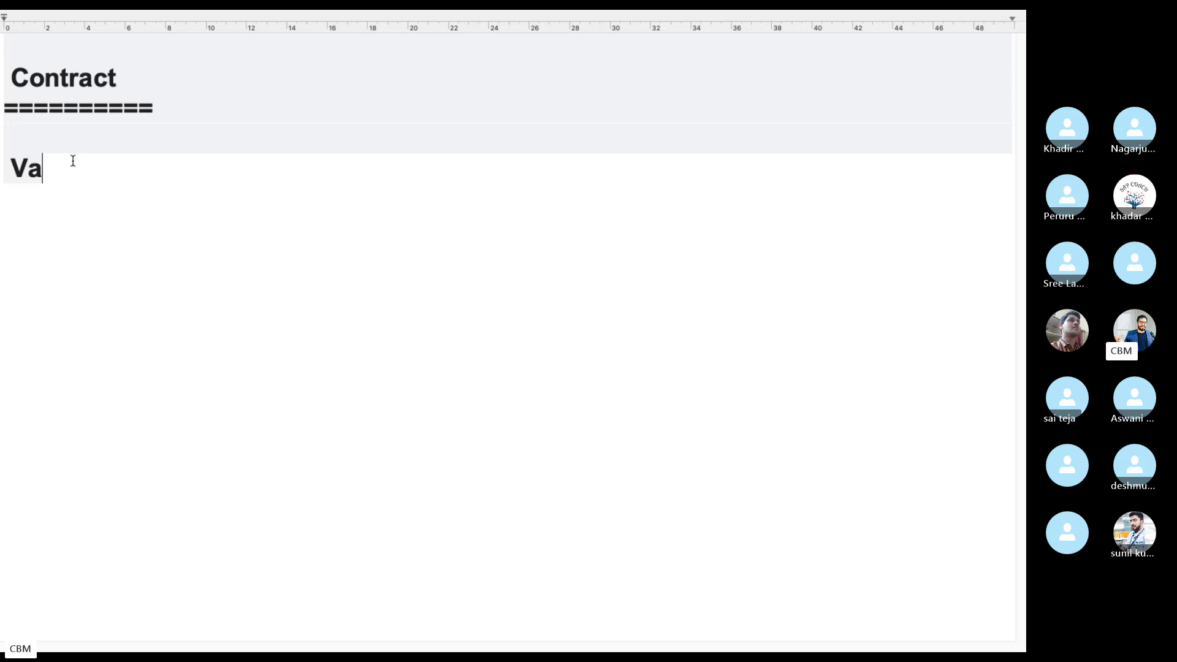
type("lue Based")
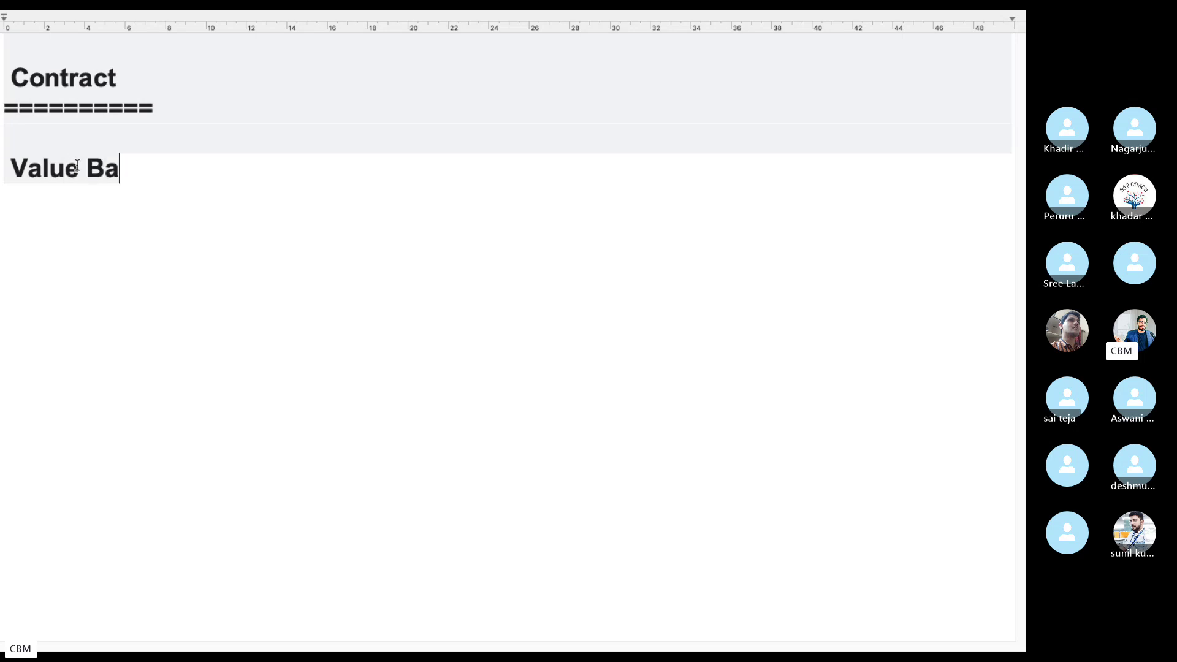
key("Return")
type("Qua")
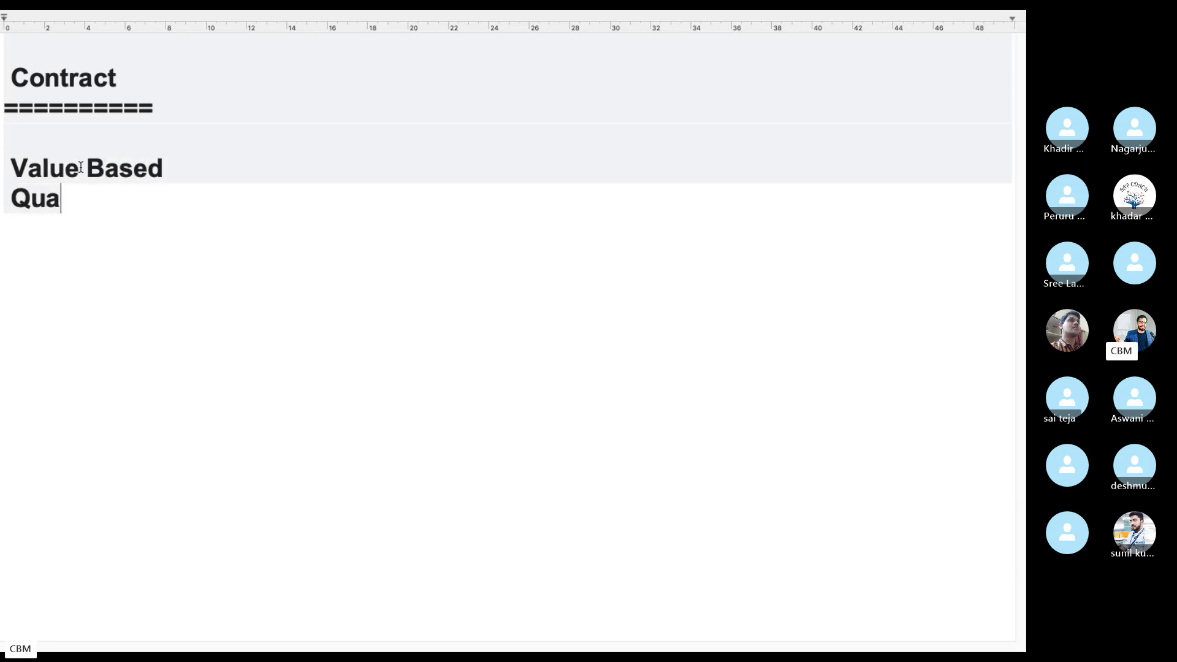
type("ntity")
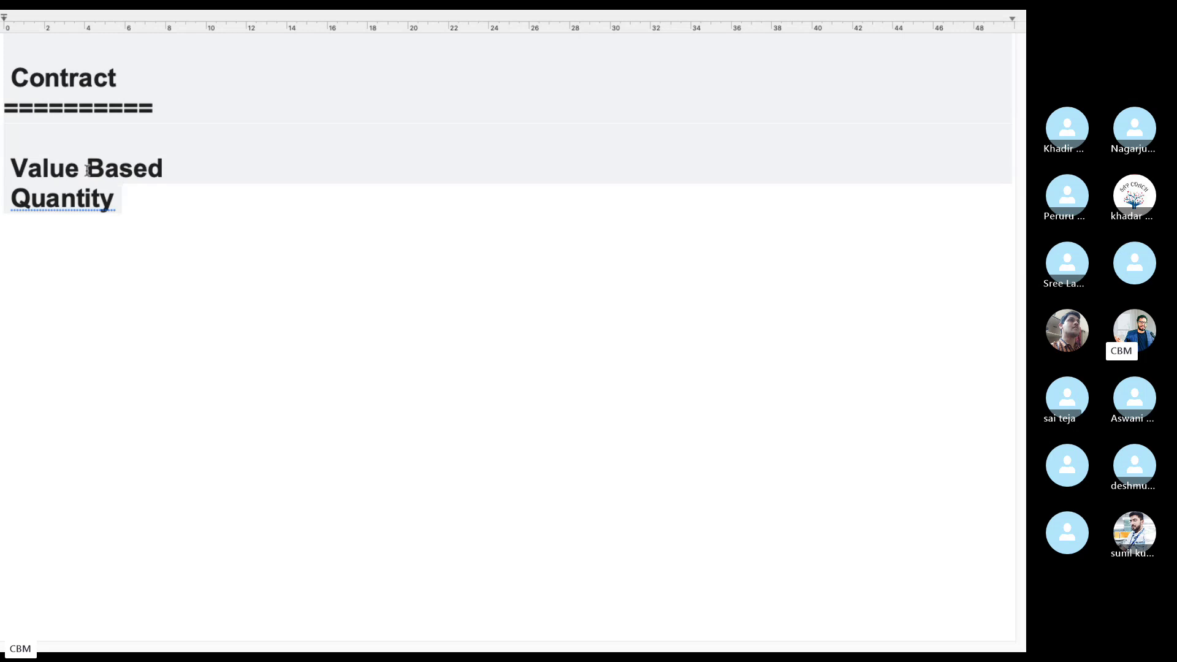
type(" Based")
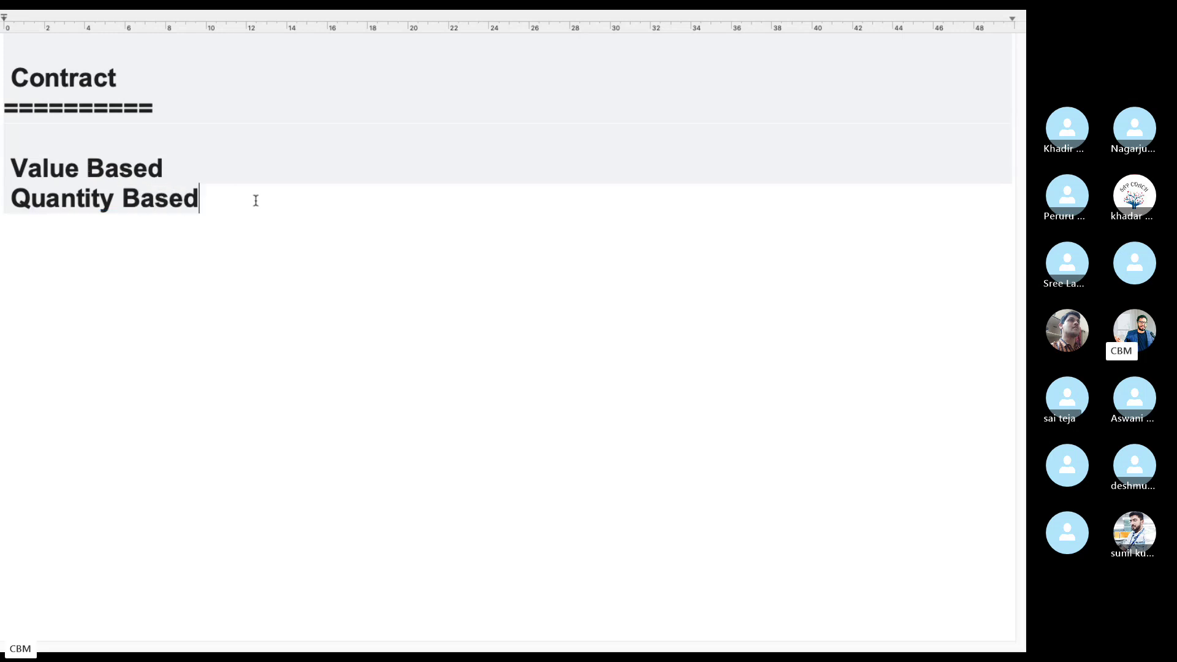
Below a blank line, add "Contract —Creation" with its spelling corrected, and start the following line with "Contract"
key("Return")
key("Return")
type("Con")
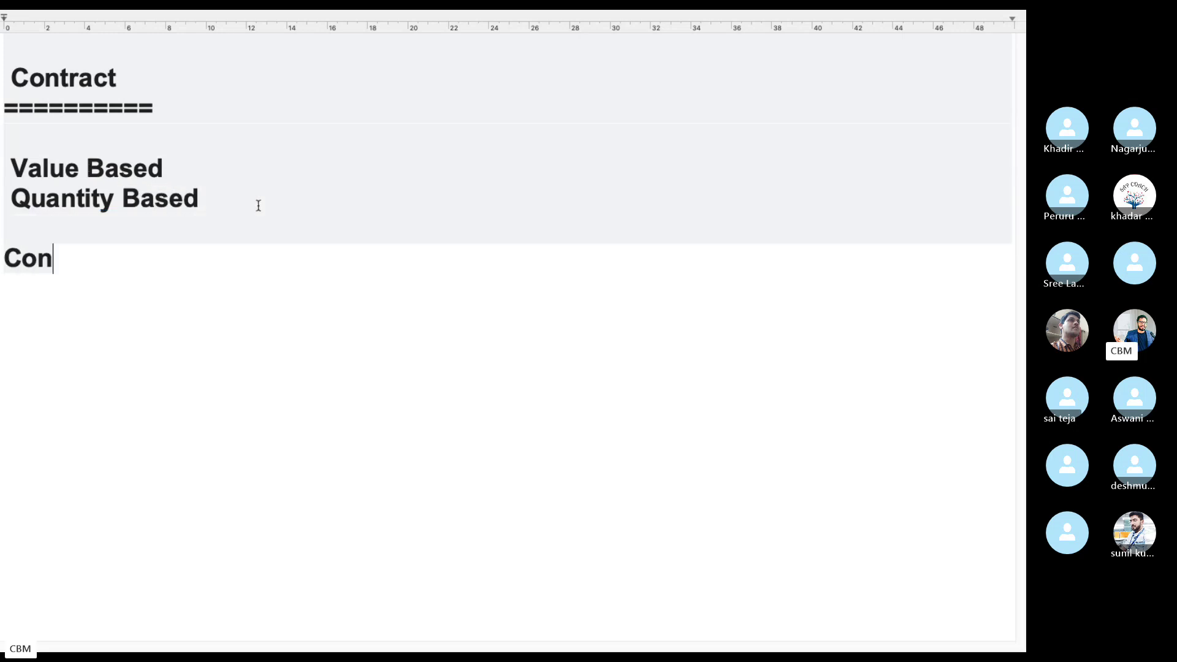
type("tact --Cre")
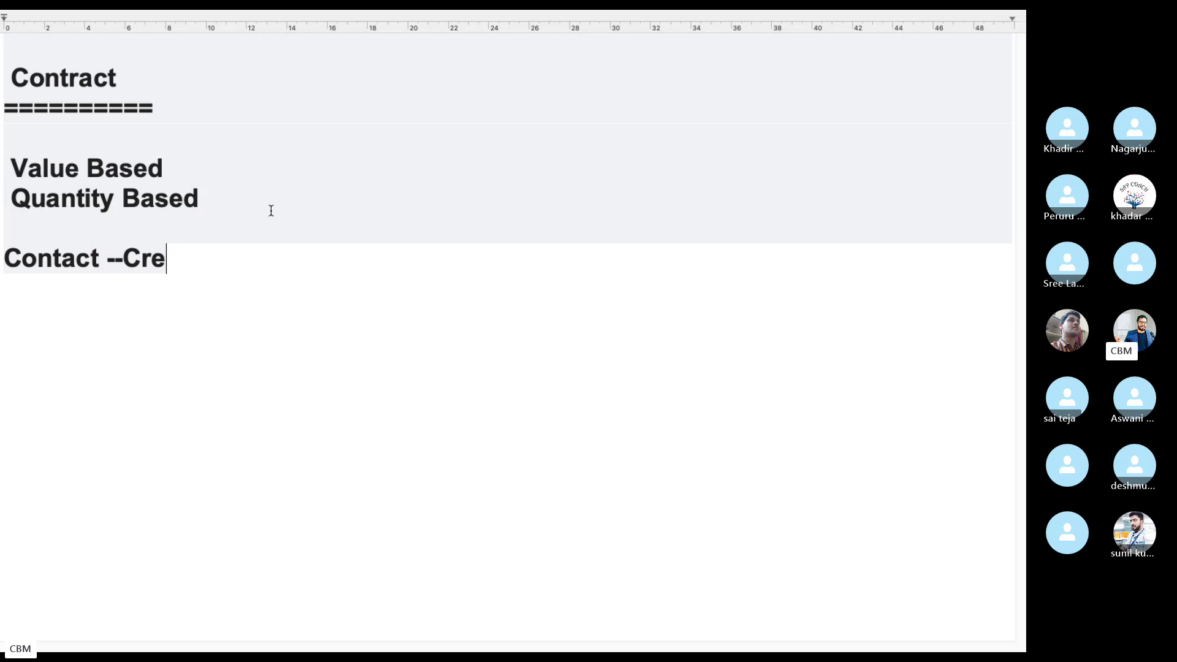
type("ation")
type("Contact")
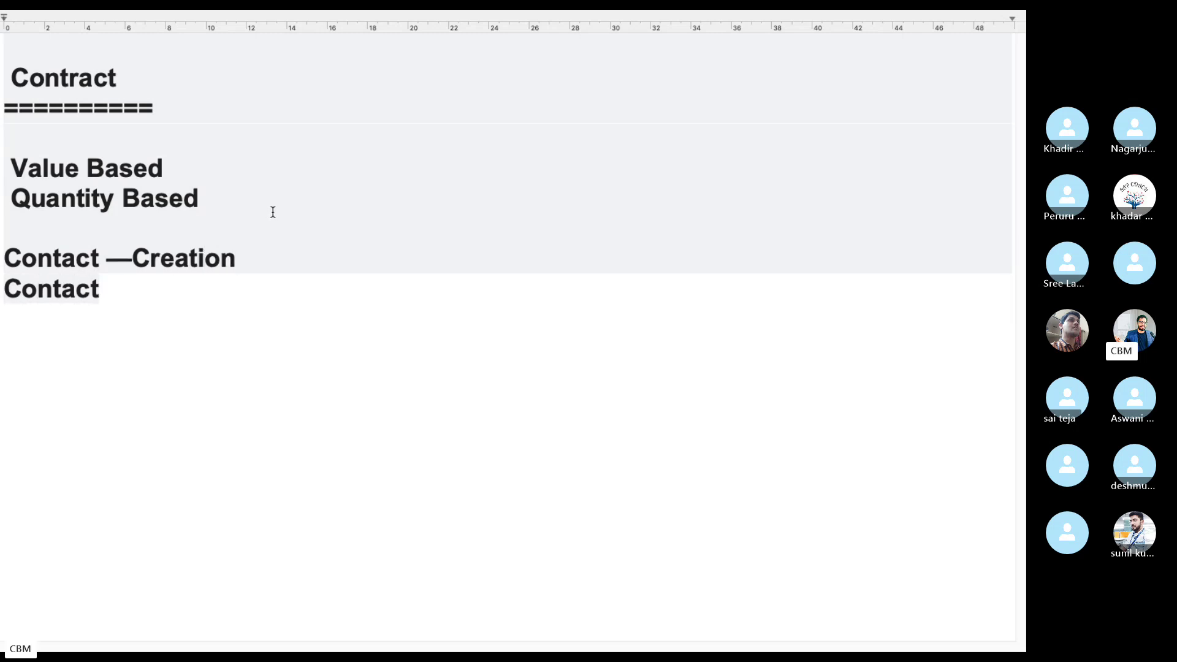
key("BackSpace")
key("BackSpace")
key("BackSpace")
type("ract")
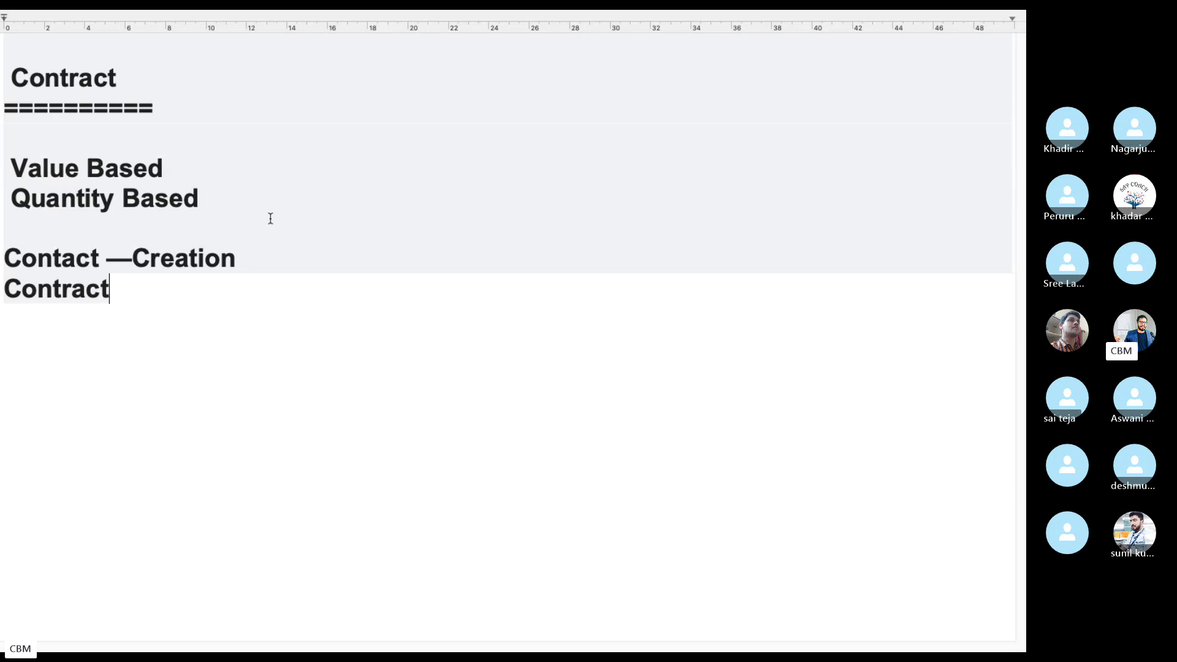
left_click(63, 261)
type("r")
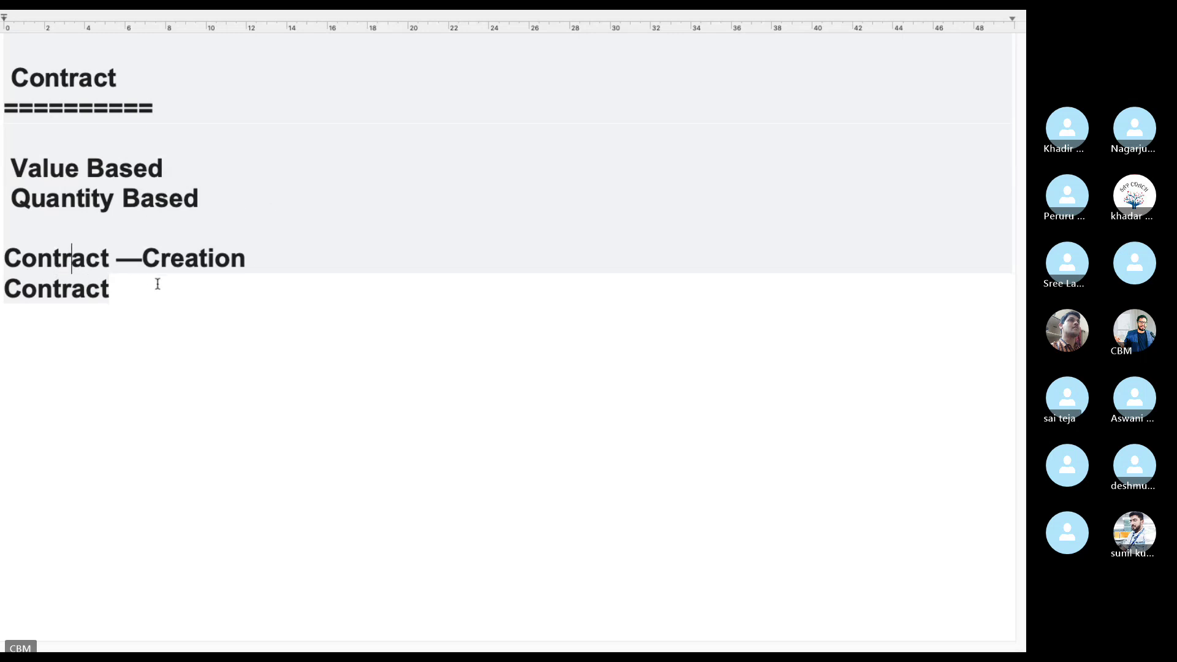
Complete the second contract line as "Contract—Change", correcting the misspelled word, and begin a new line
left_click(150, 288)
type("—")
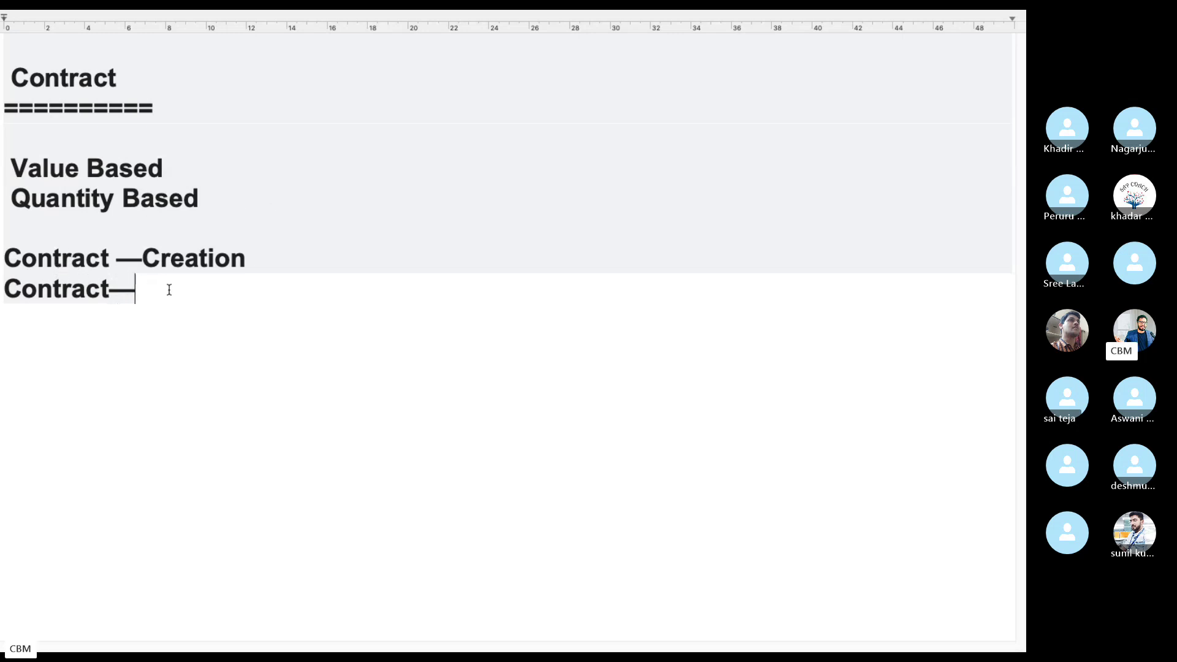
type("Cahnge")
key("BackSpace")
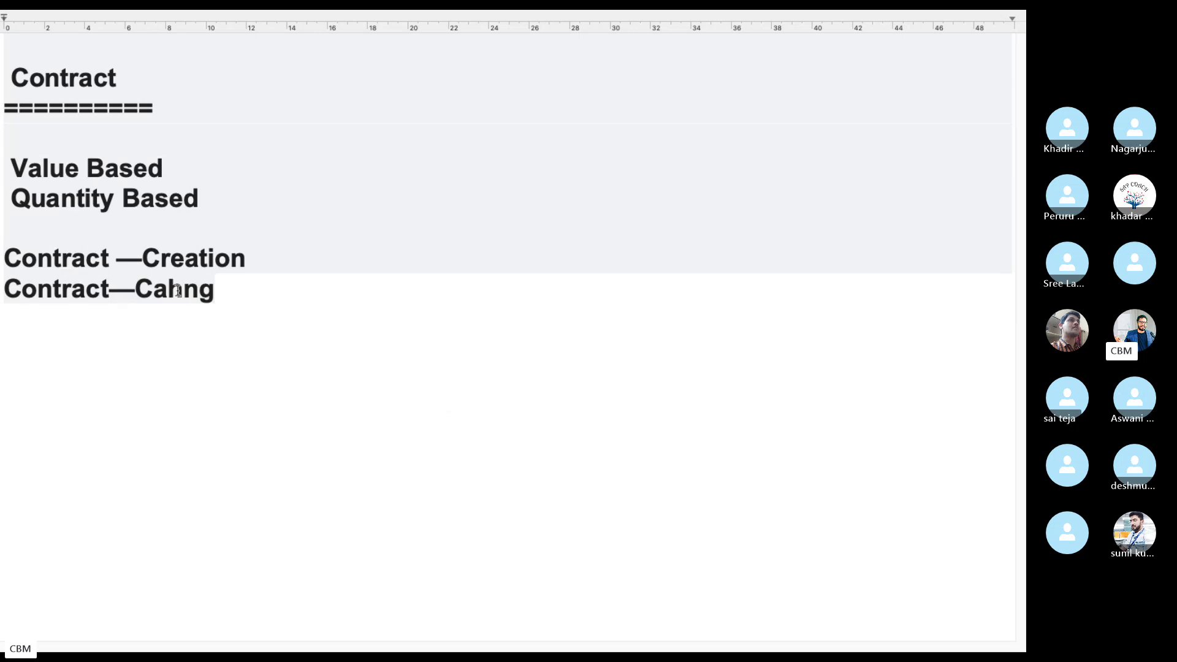
left_click(206, 293)
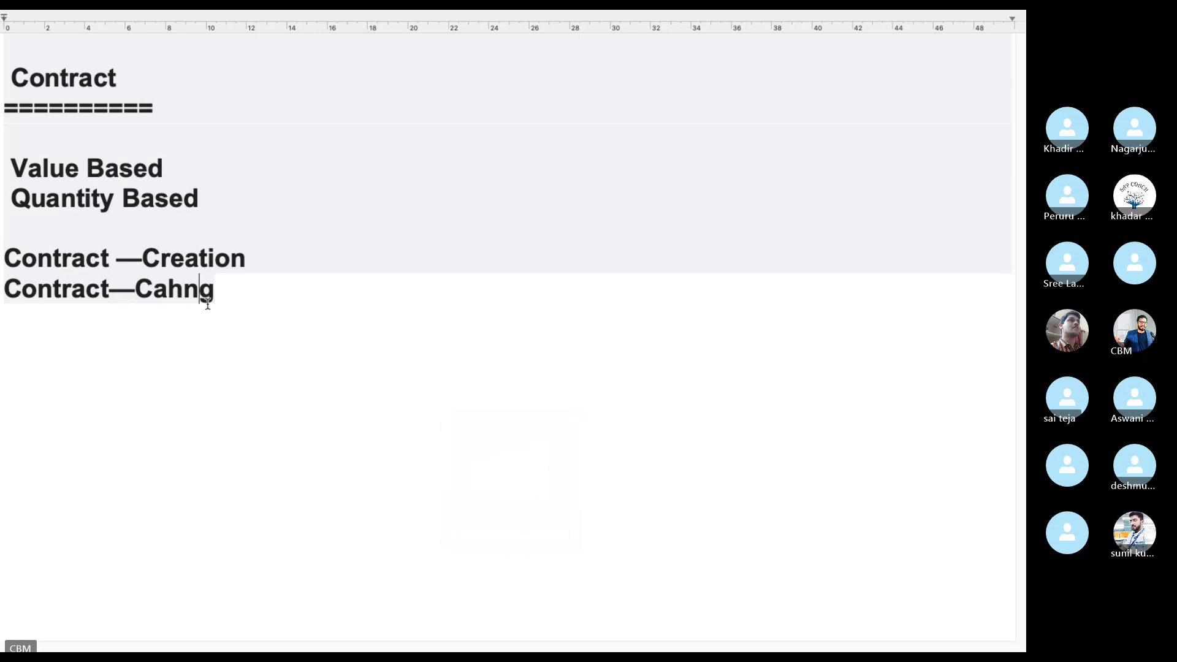
left_click(226, 303)
key("BackSpace")
key("BackSpace")
key("BackSpace")
key("BackSpace")
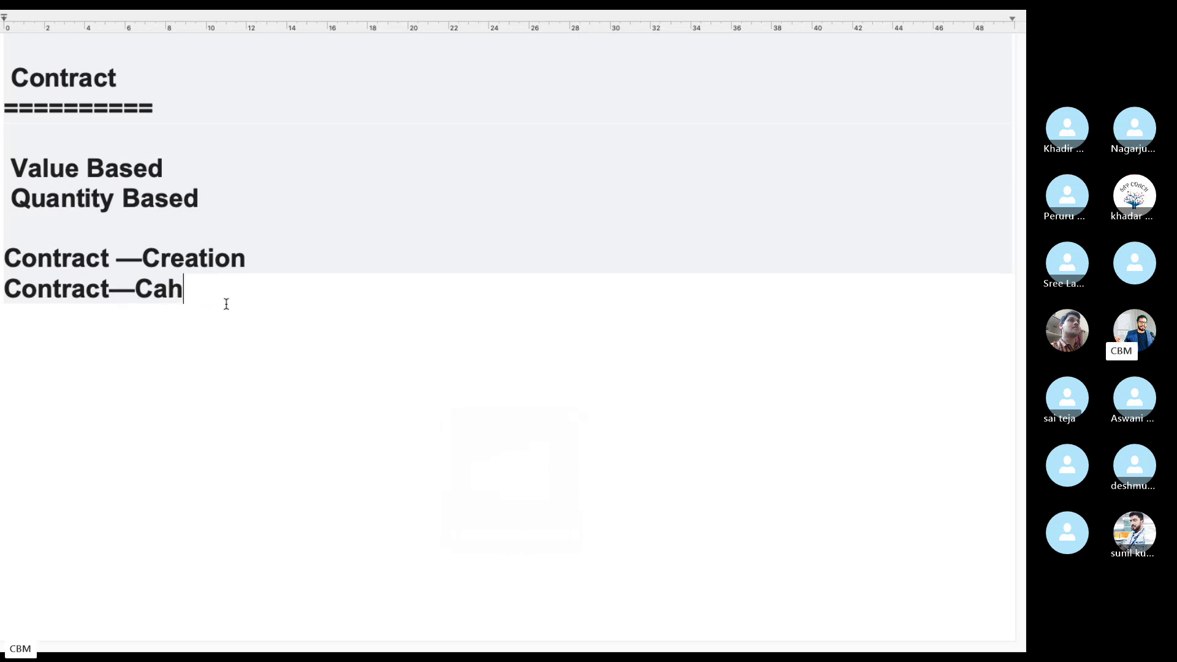
type("hange")
key("Return")
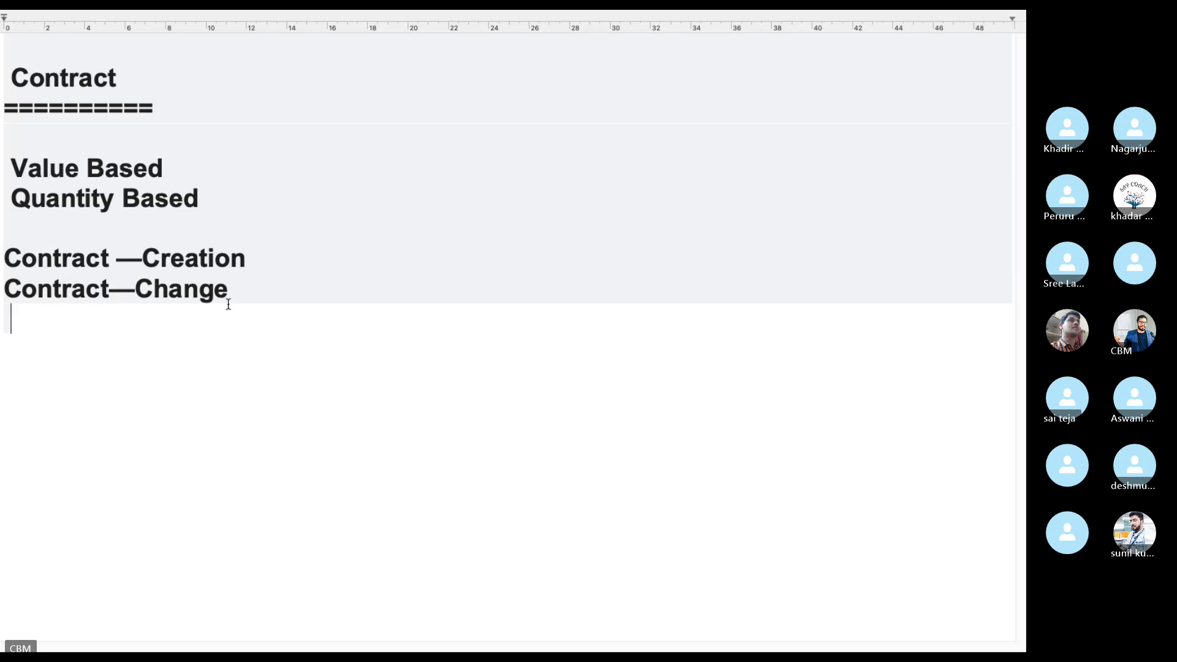
Add a third line reading "Contact——Display" under the change line
type("Contact")
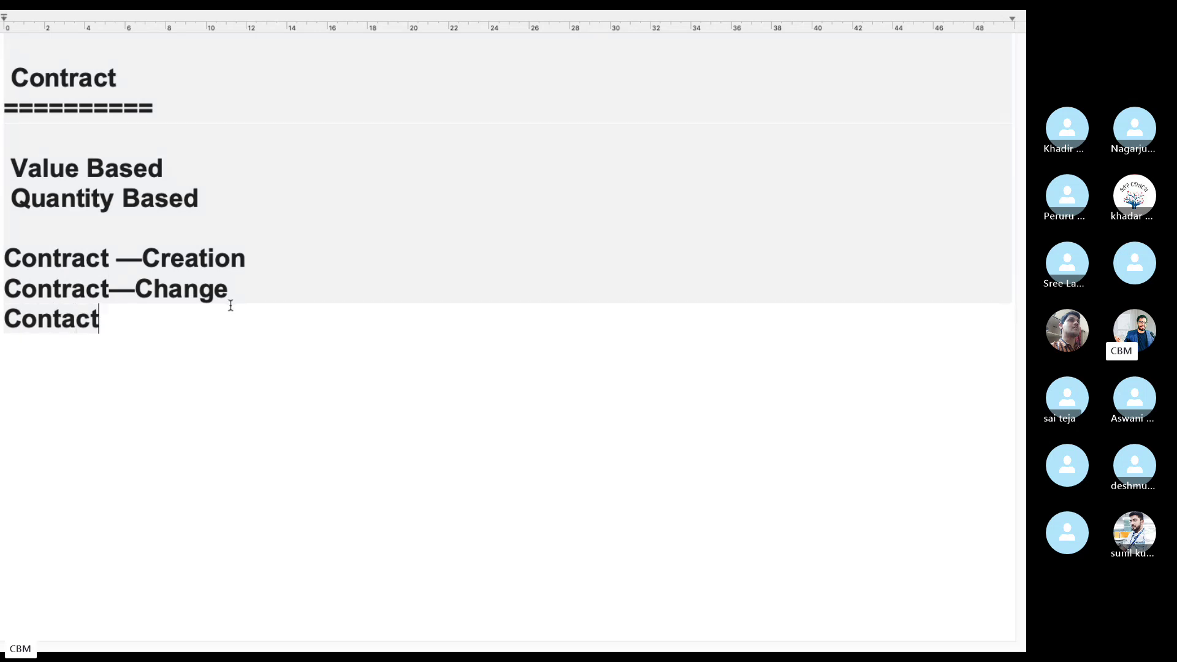
type("----Disp")
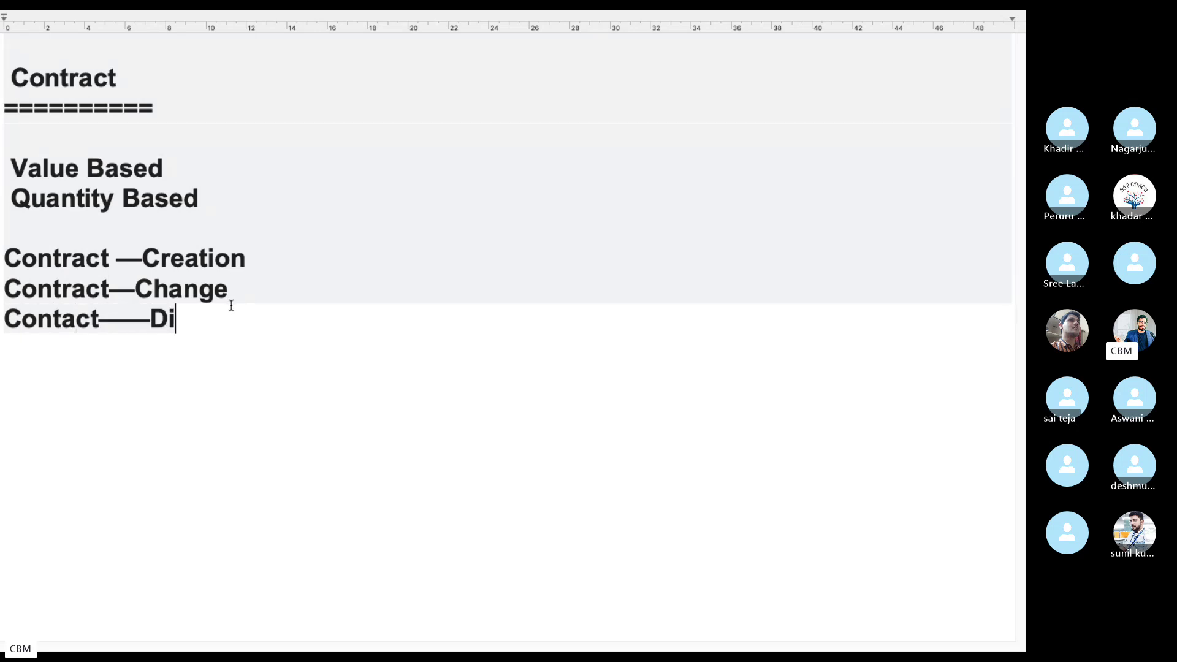
type("lay")
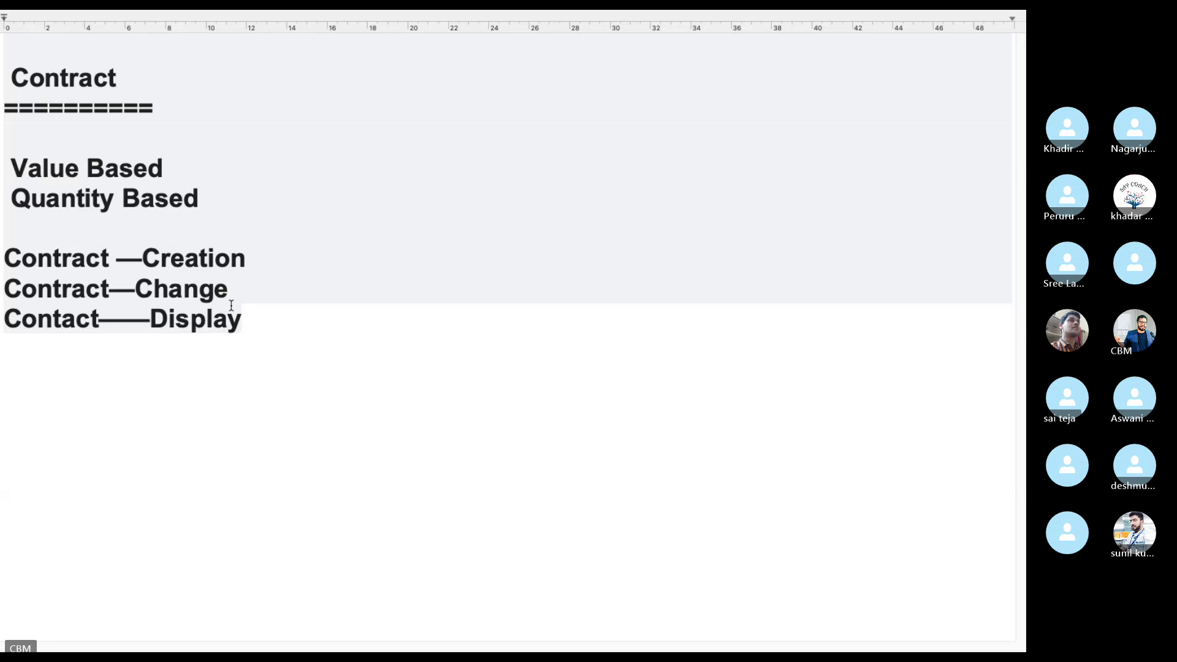
Format the "Value Based" and "Quantity Based" lines as a list with square bullets
left_click_drag(200, 206, 1, 169)
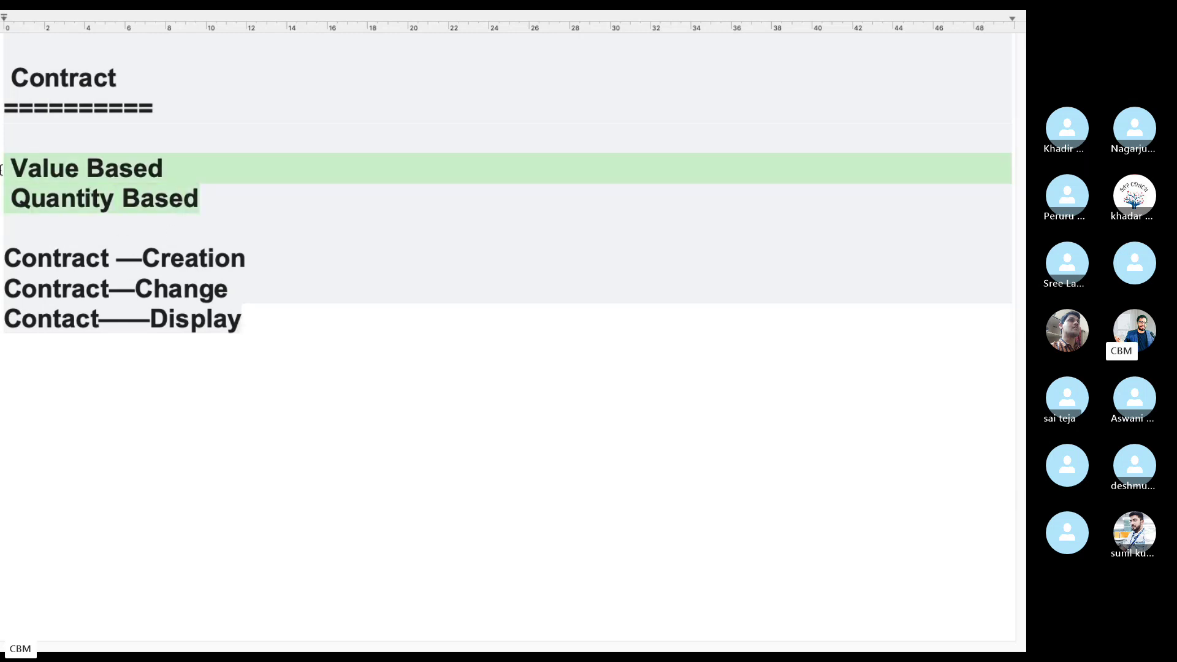
mouse_move(289, 12)
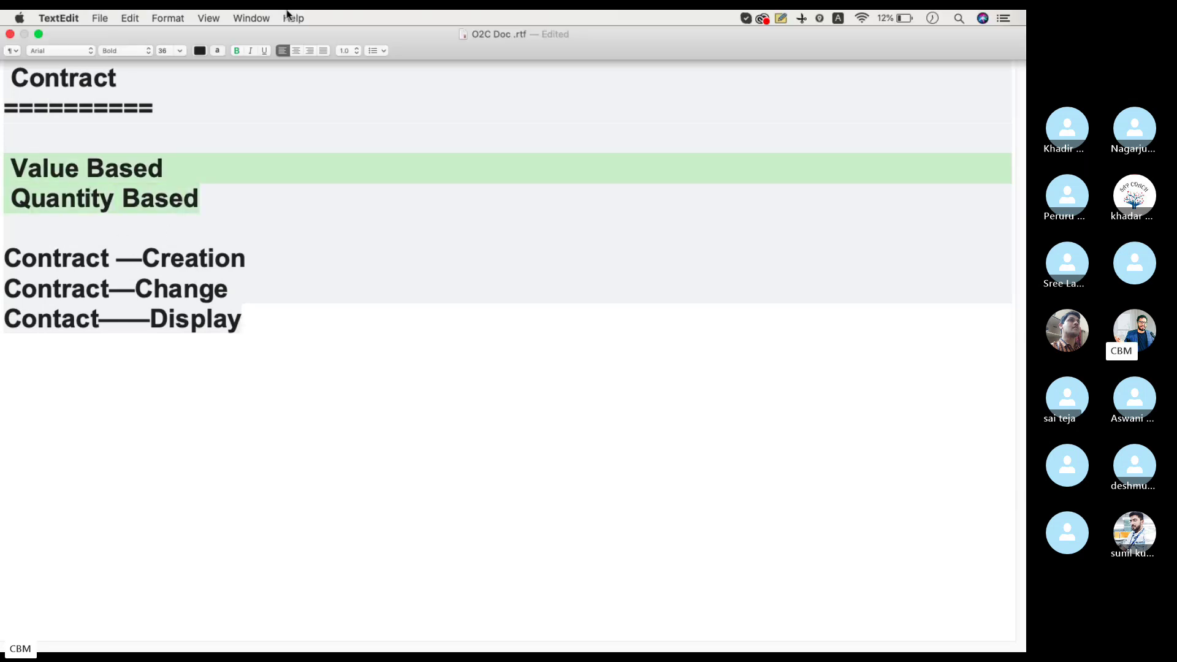
left_click(383, 52)
left_click(384, 95)
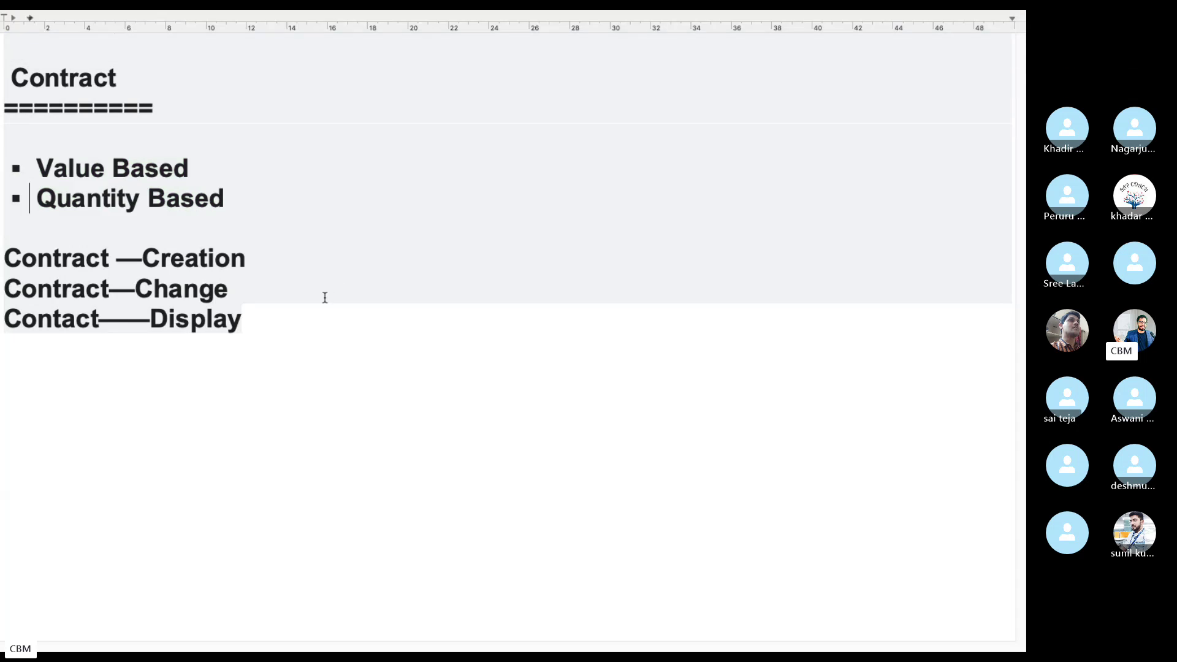
left_click(323, 318)
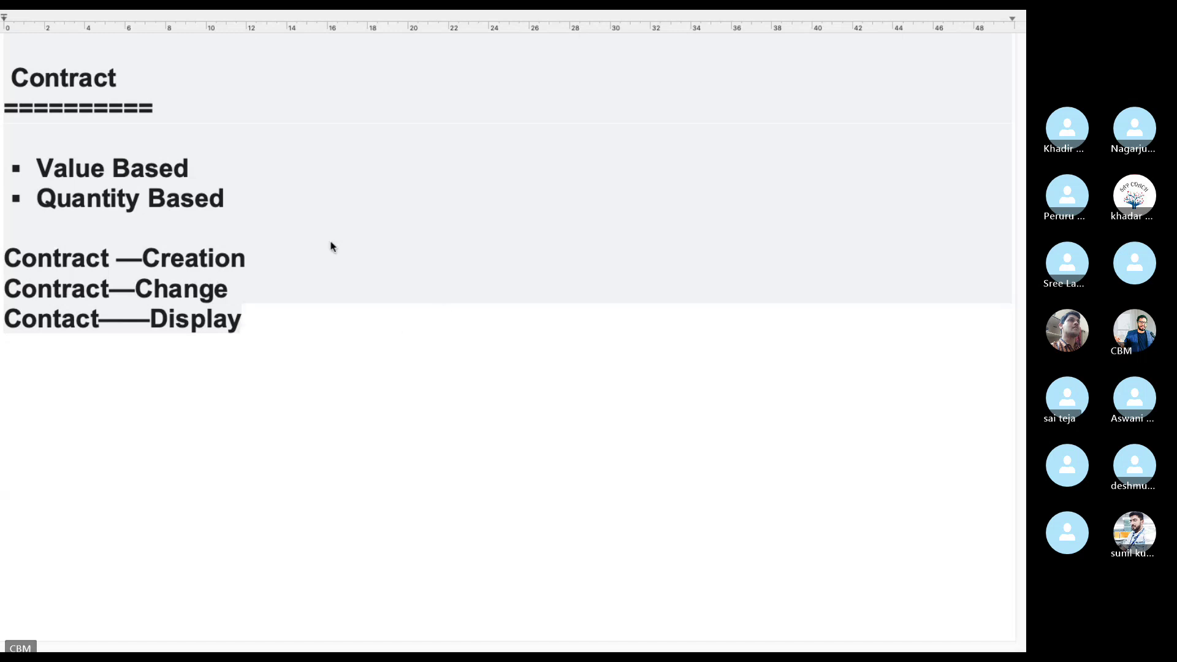
Highlight the two bulleted contract types, switch to the Skype call to close its participants list, and return to the notes
left_click_drag(239, 199, 58, 169)
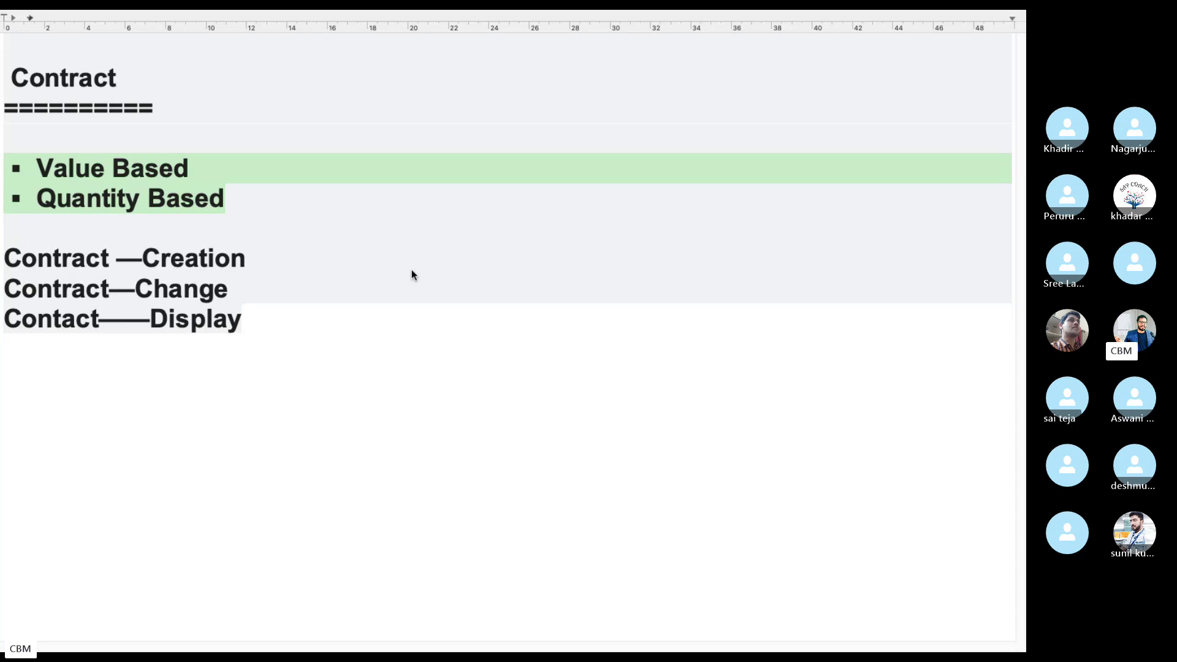
key("ctrl+Left")
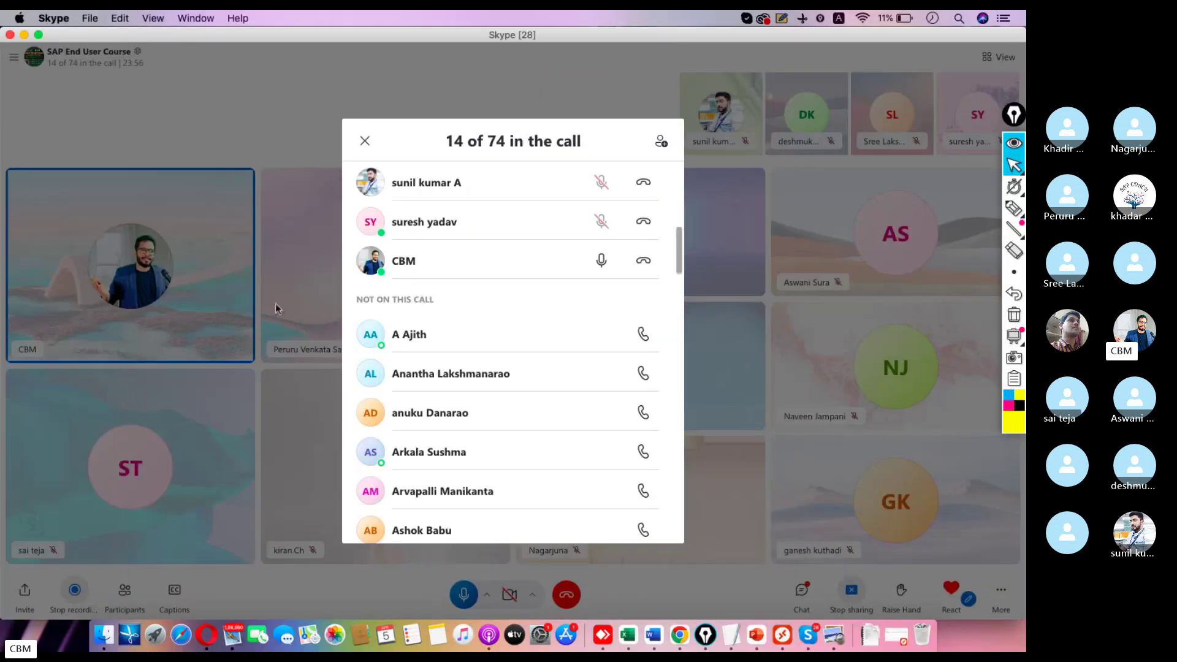
left_click(242, 286)
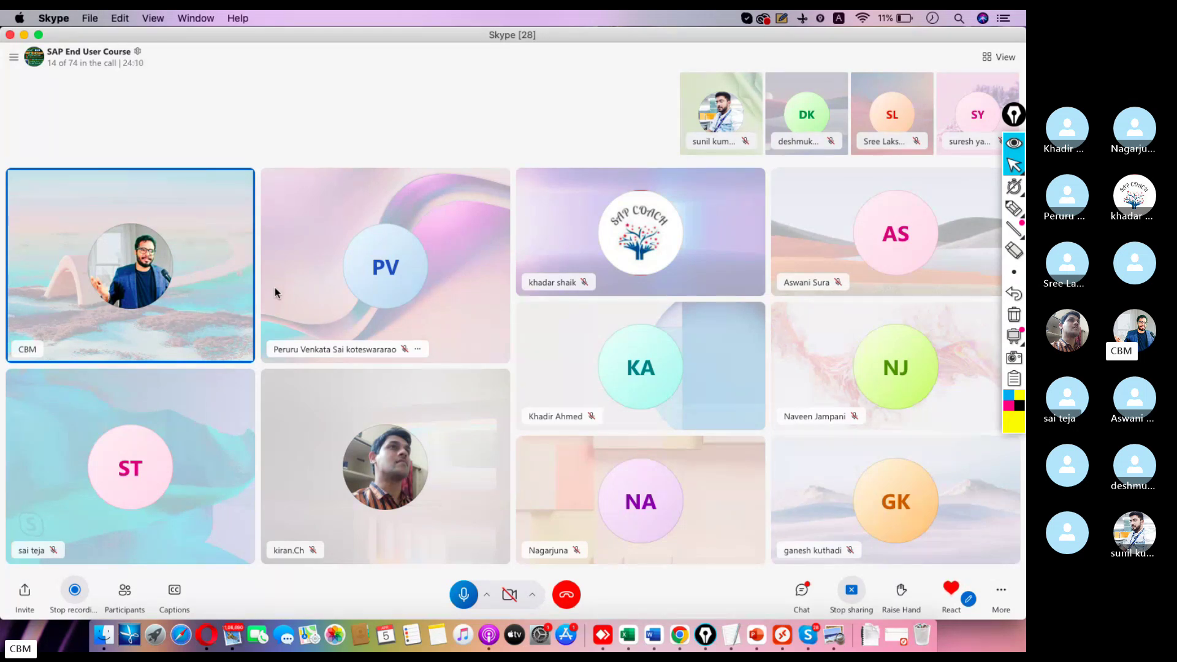
key("ctrl+Right")
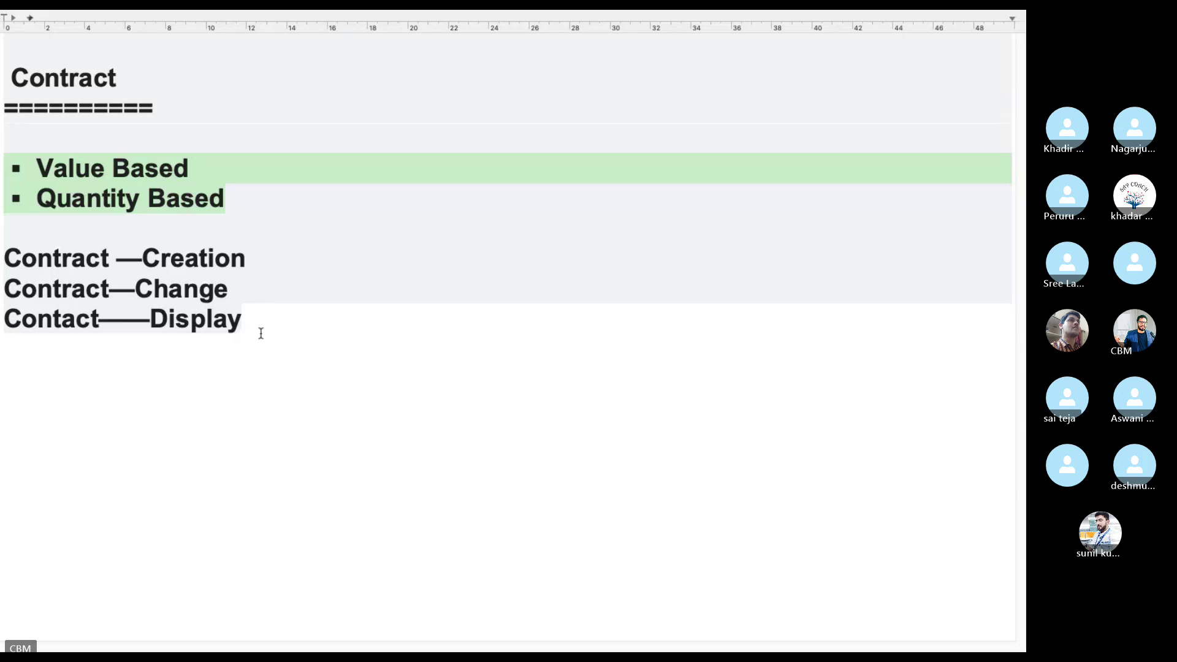
Highlight the three contract lines, look up their transaction codes in the SAP Contract folder, and return to the notes
left_click_drag(268, 324, 48, 270)
left_click(280, 260)
key("ctrl+Left")
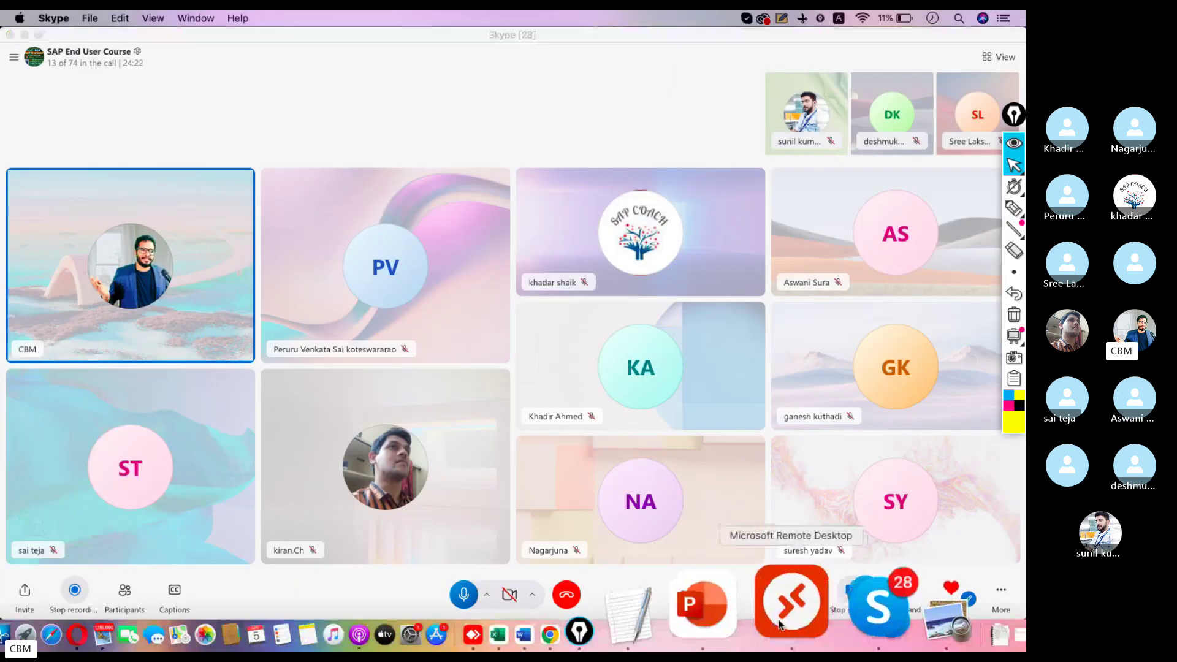
left_click(780, 624)
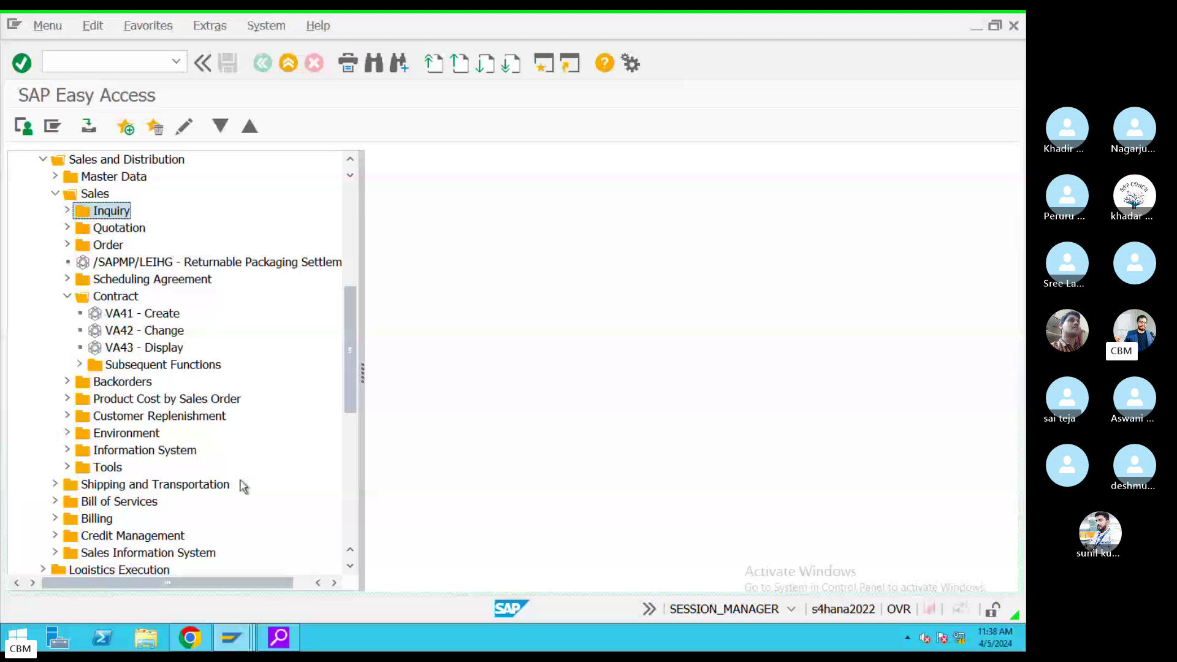
key("ctrl+Left")
left_click(723, 613)
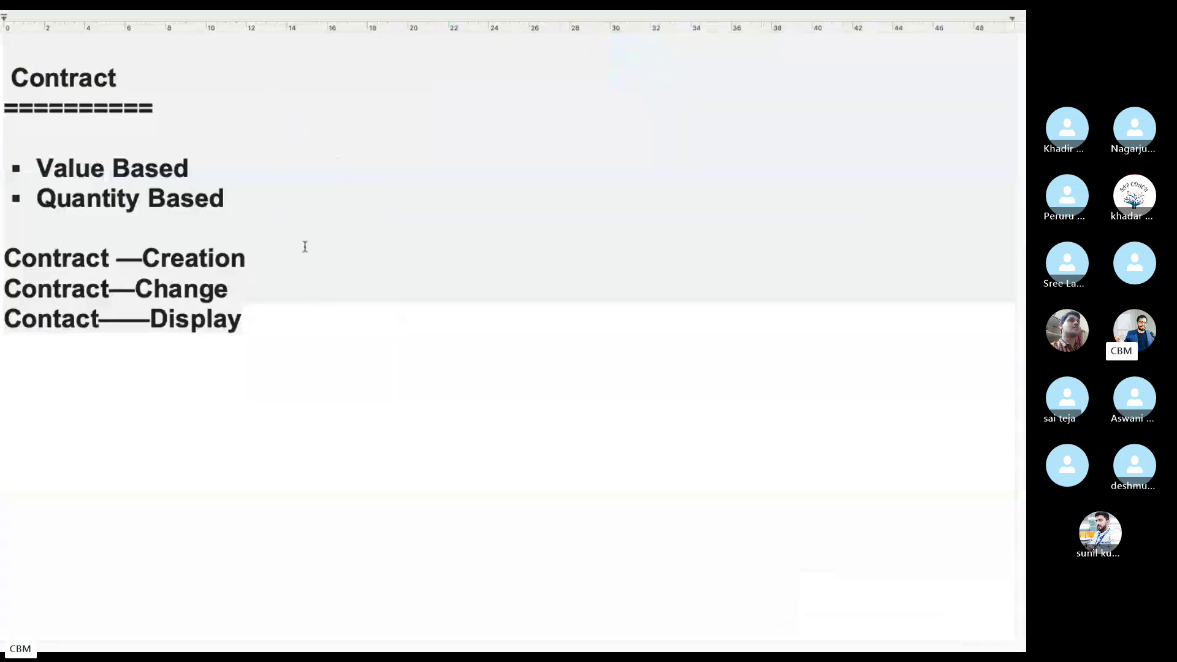
Append the transaction codes VA41, VA42 and VA43 after dashes to the contract creation, change and display lines respectively
left_click(325, 247)
type("-VA41")
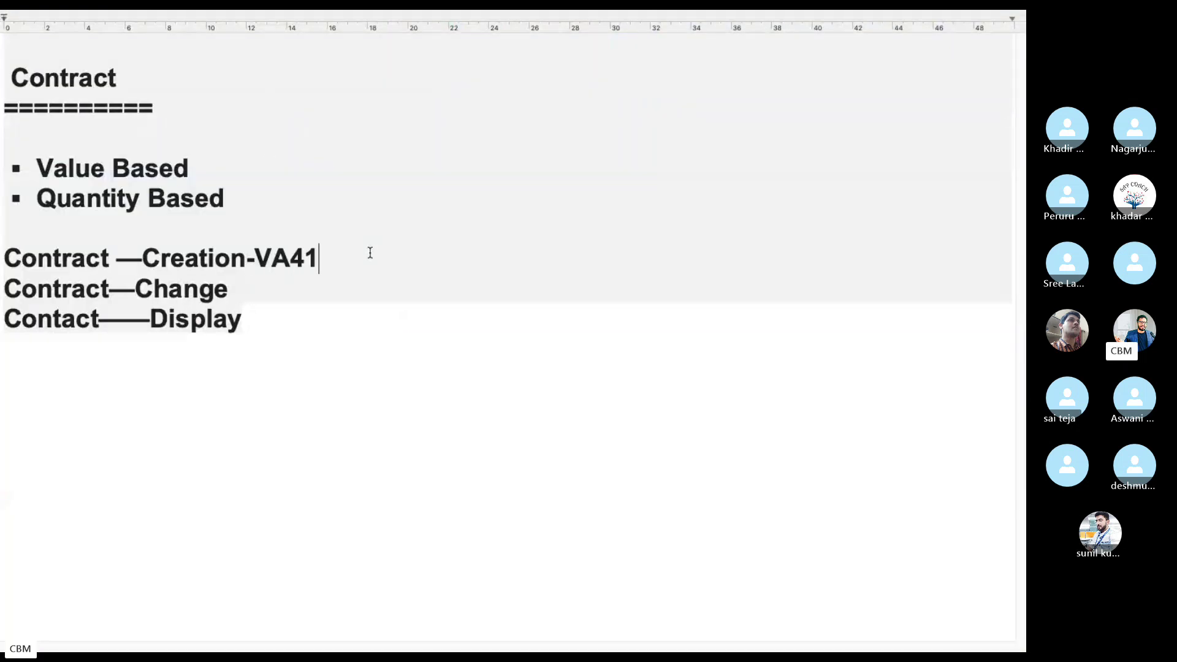
left_click(263, 291)
type("--")
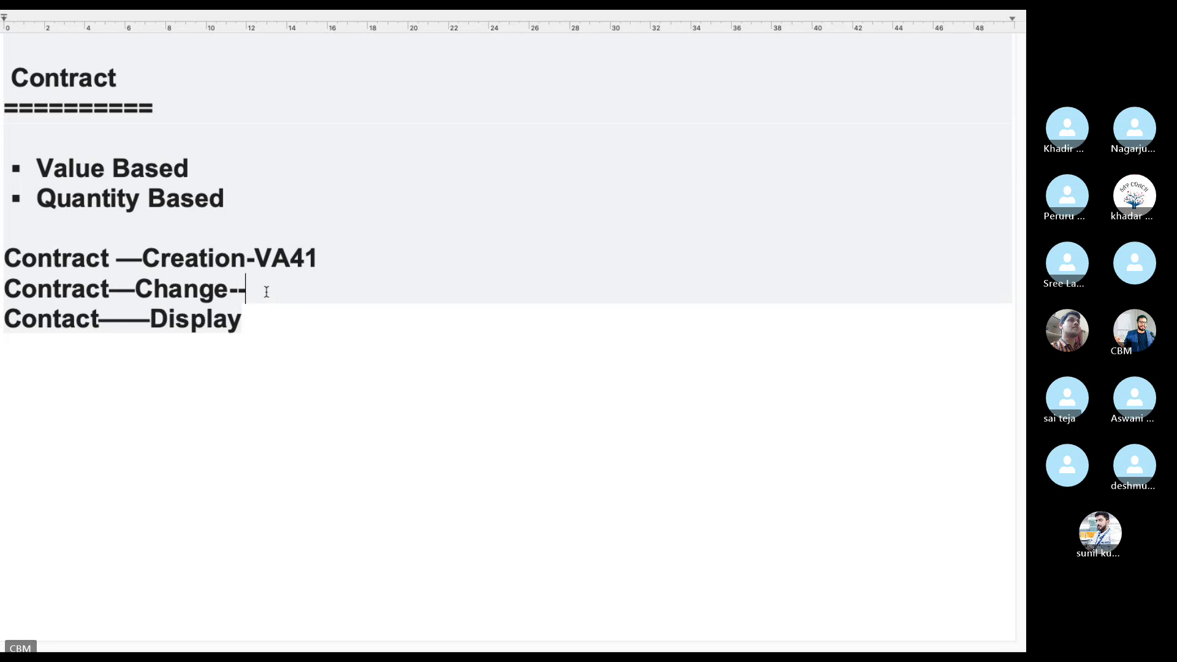
type("VA")
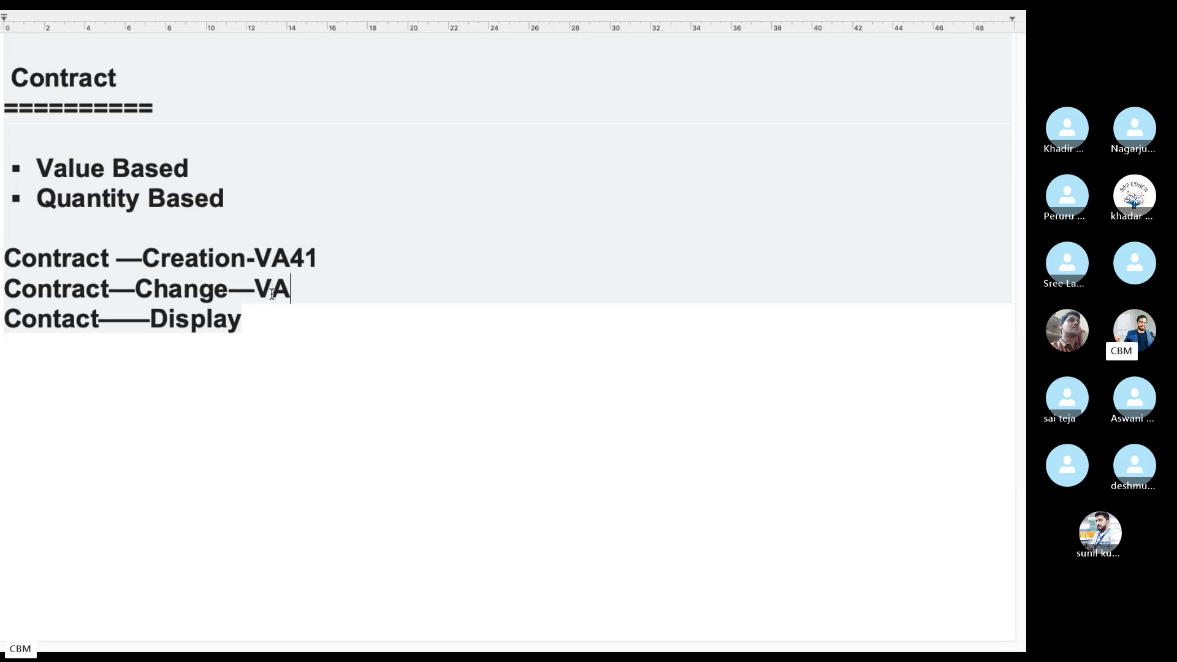
type("42")
left_click(282, 315)
type("--VA43")
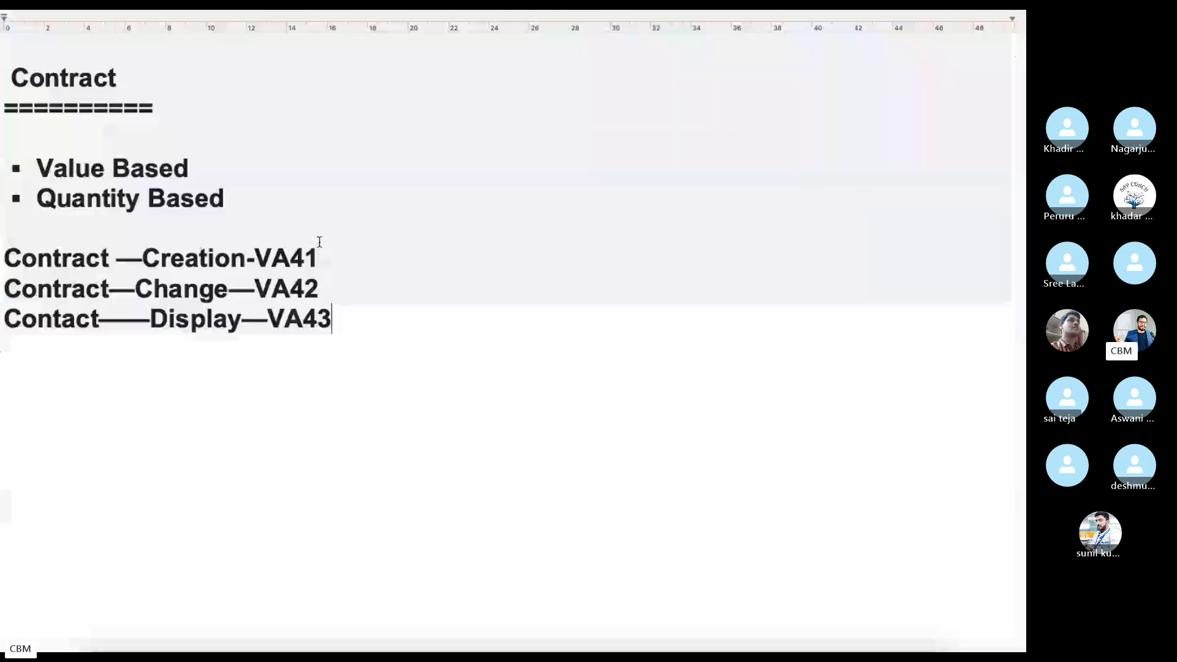
Format the creation, change and display lines with their transaction codes as a list with square bullets
left_click_drag(334, 256, 149, 261)
left_click_drag(327, 285, 151, 293)
left_click_drag(349, 329, 5, 257)
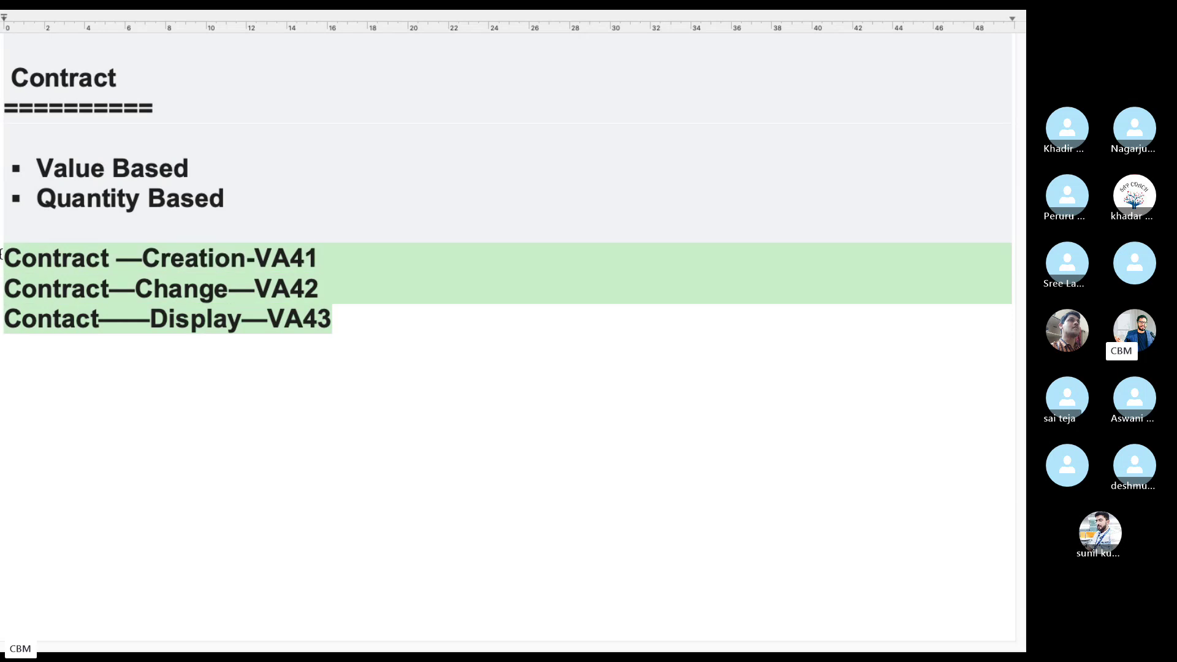
mouse_move(179, 12)
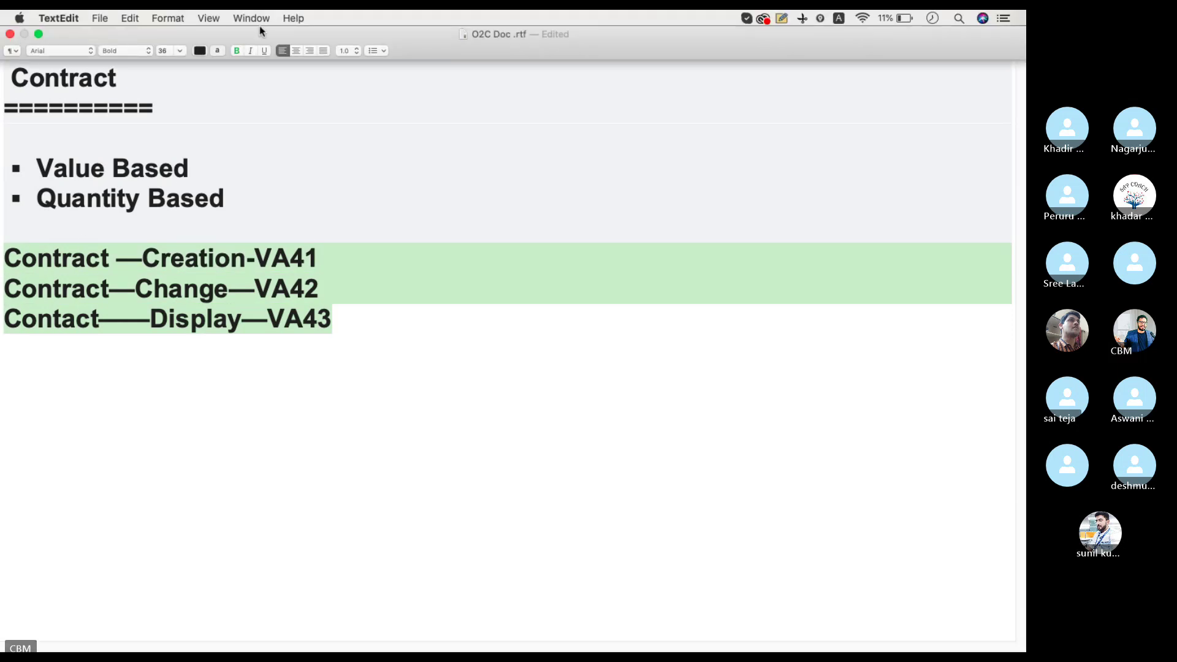
left_click(380, 52)
left_click(392, 91)
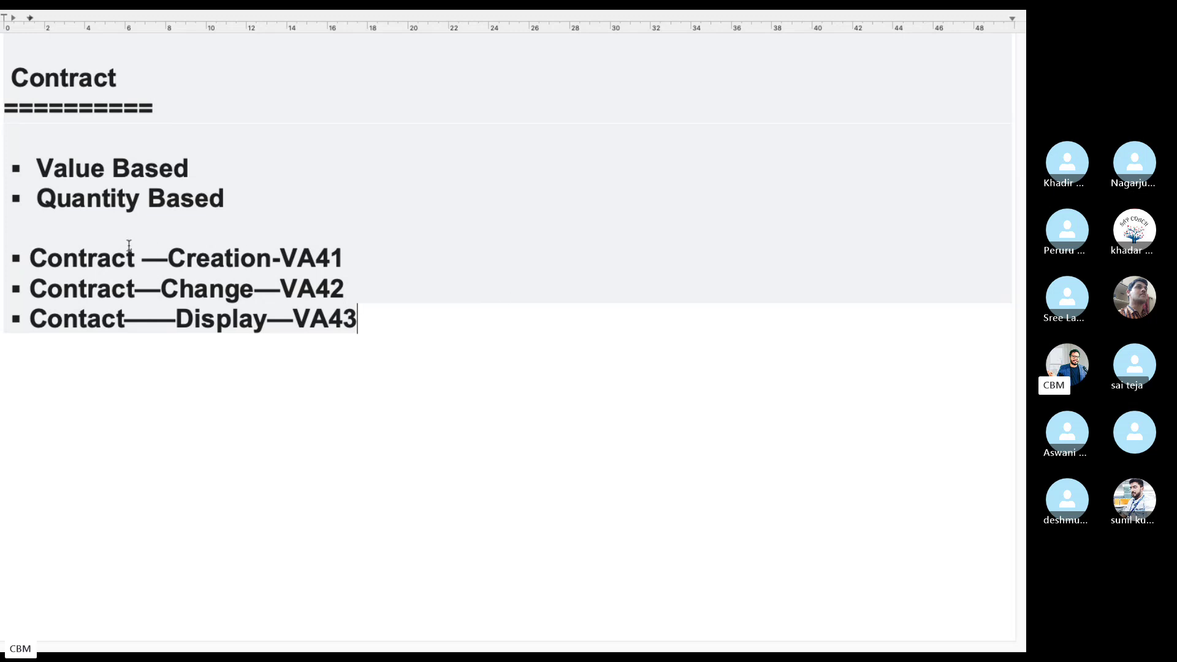
left_click(77, 229)
Highlight the three bulleted contract lines, switch to SAP in Microsoft Remote Desktop, and start transaction VA41
left_click_drag(380, 320, 28, 254)
key("ctrl+Left")
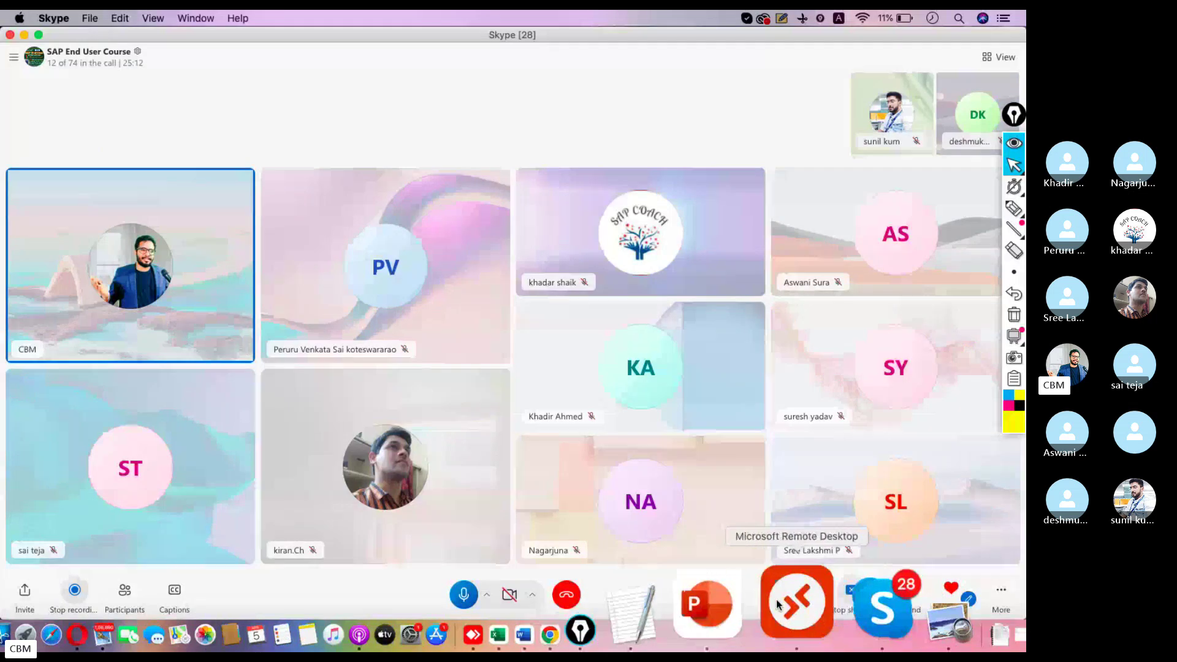
left_click(783, 603)
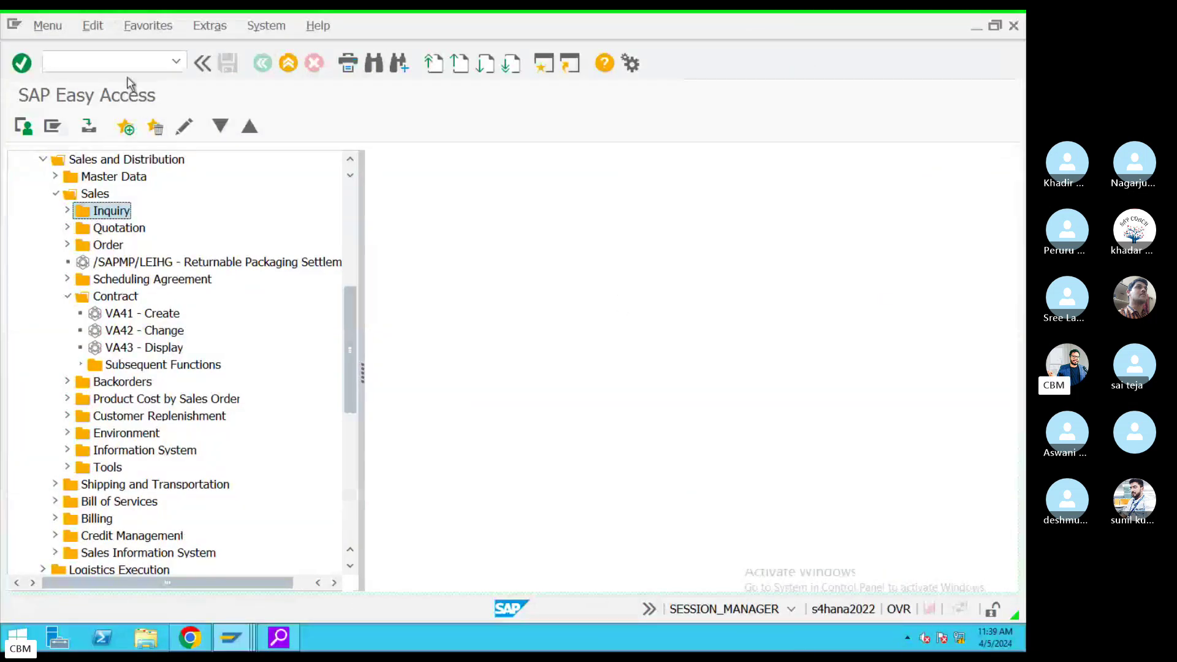
left_click(147, 313)
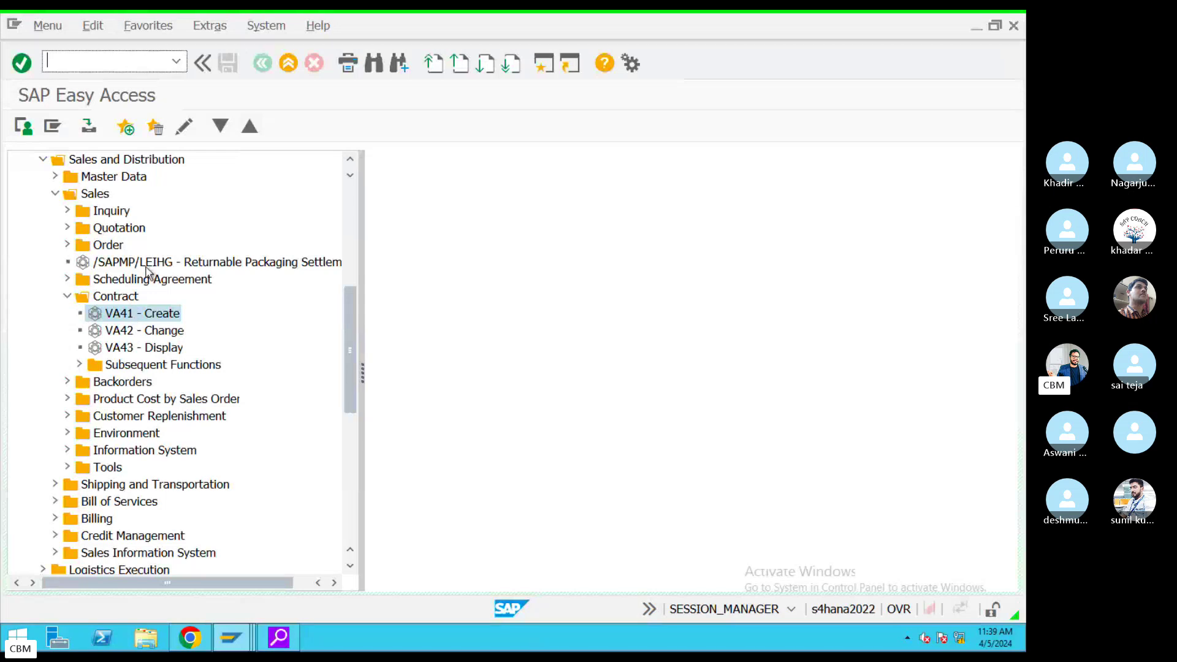
type("VA41")
key("Return")
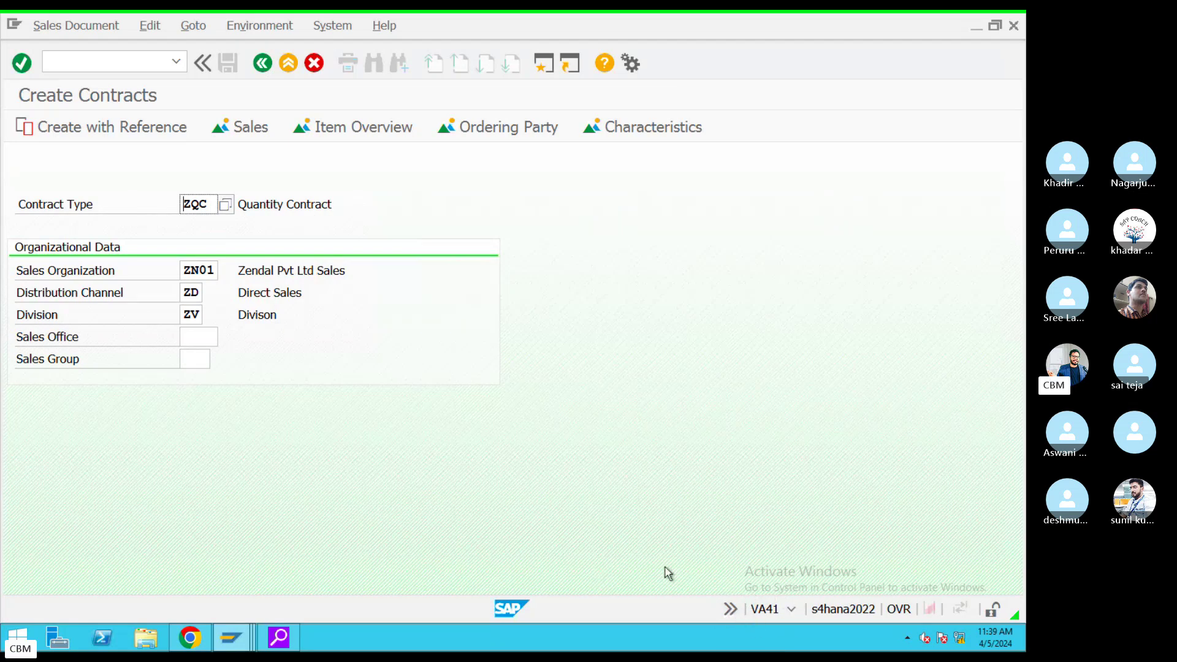
Examine the possible entries for the Contract Type, again with the field cleared, and close the list without choosing
left_click(226, 205)
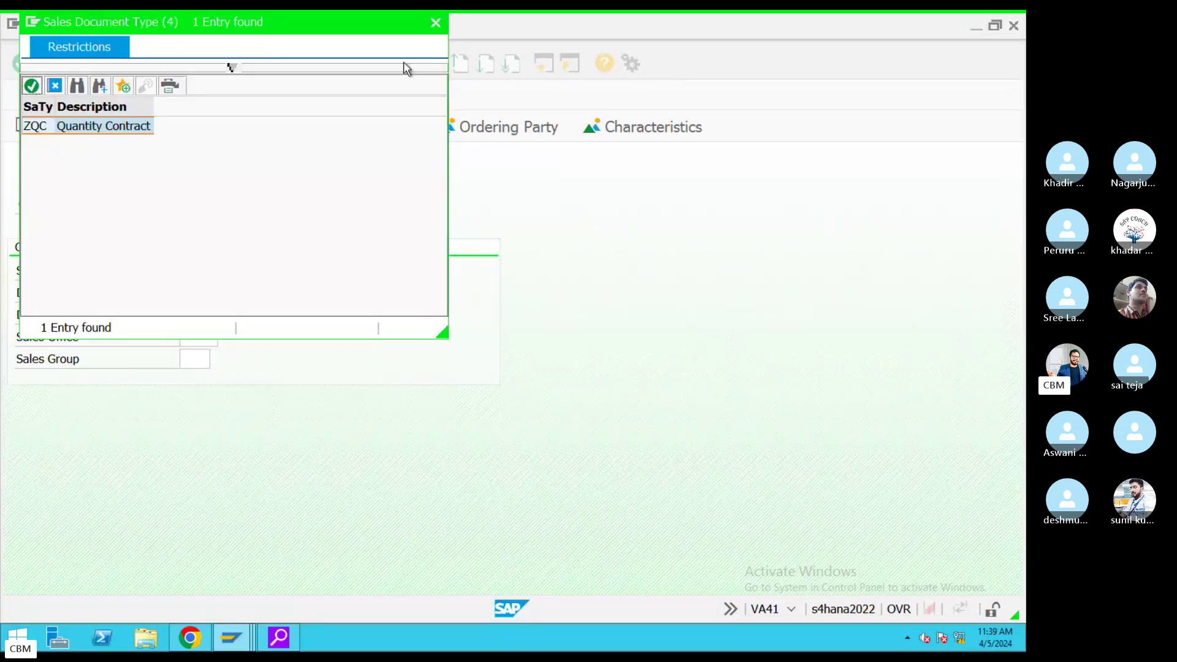
left_click(435, 24)
left_click_drag(212, 206, 186, 204)
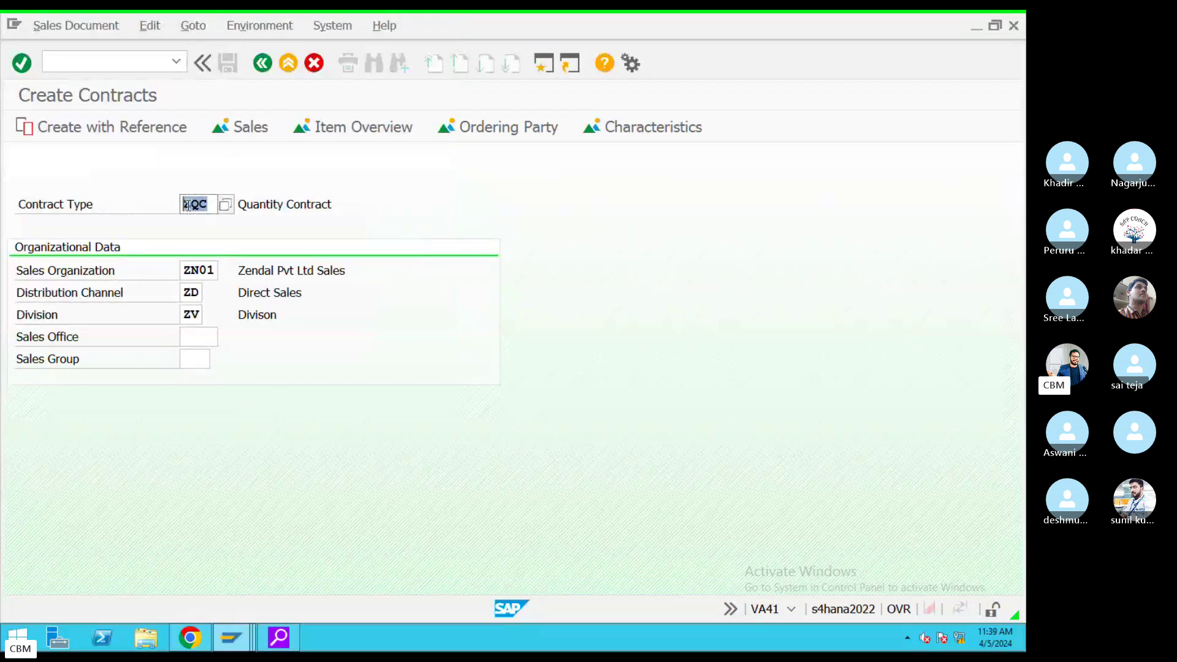
left_click(226, 204)
left_click(137, 132)
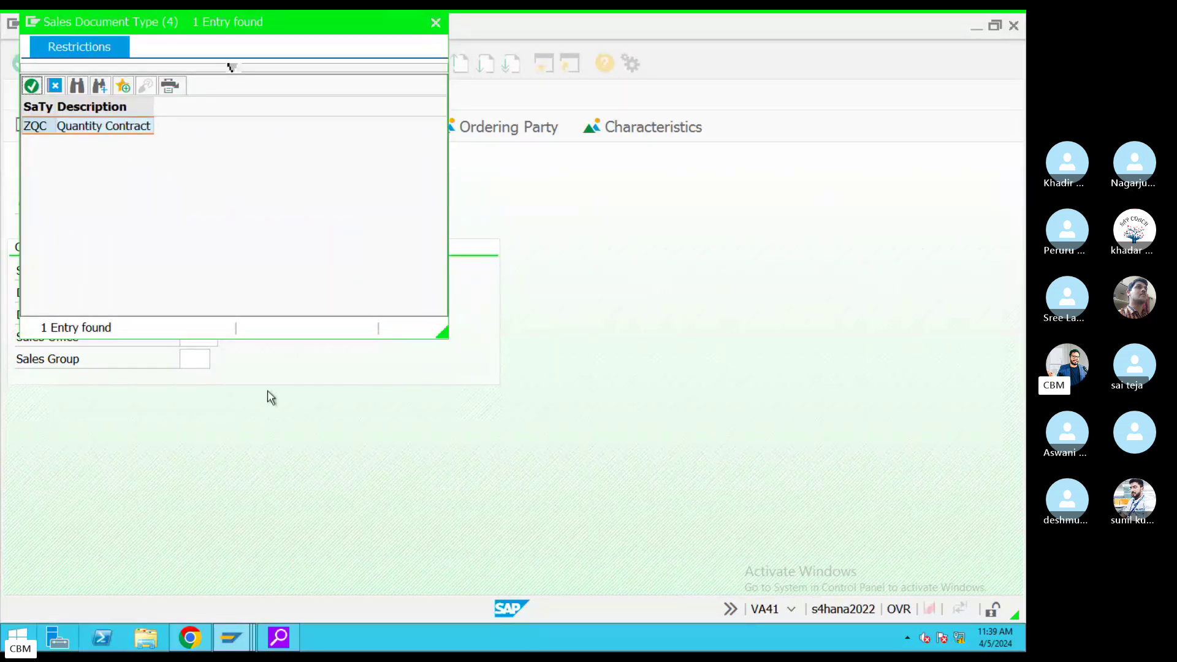
left_click(434, 23)
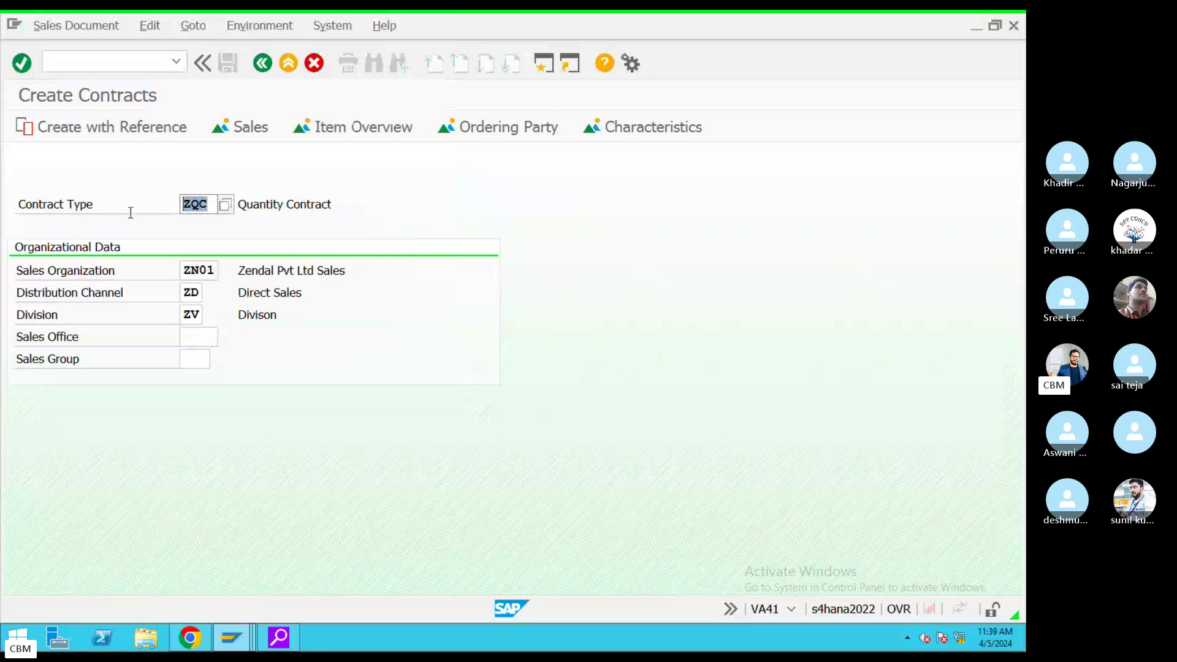
key("BackSpace")
left_click(226, 205)
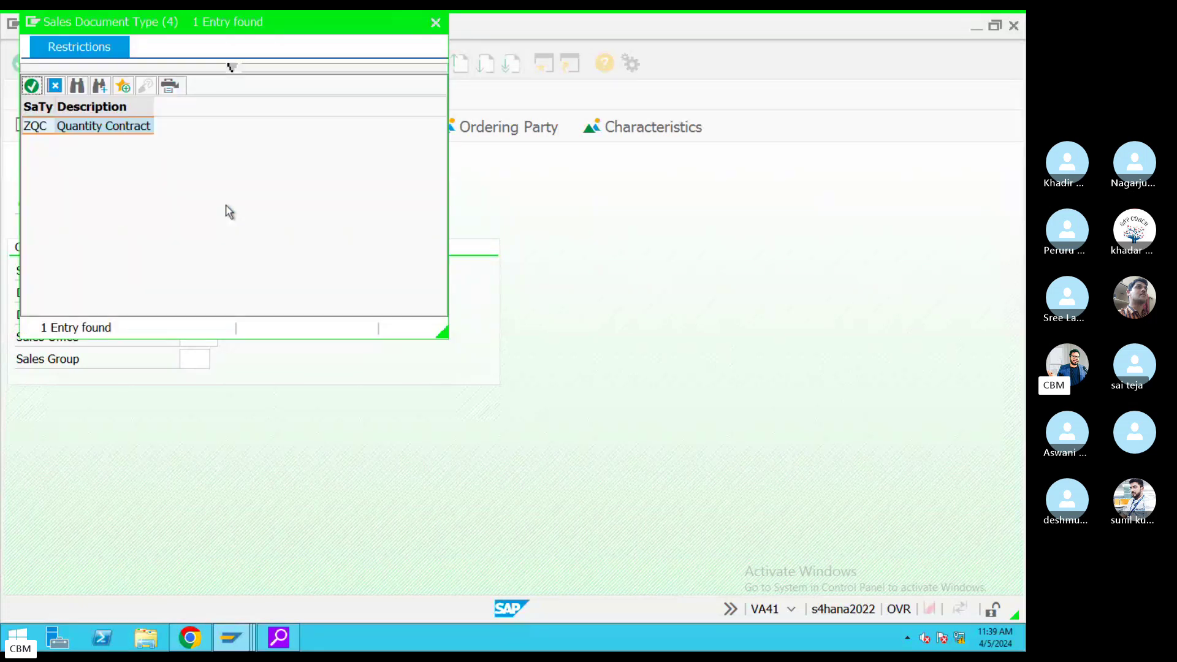
left_click(434, 22)
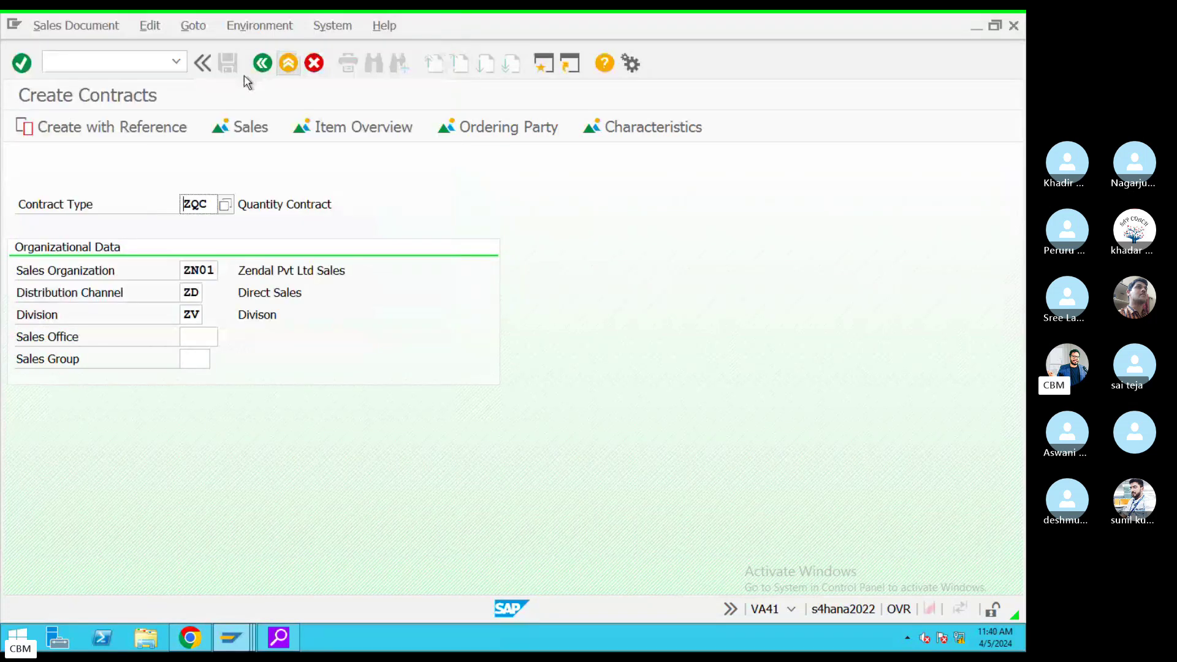
Go back to SAP Easy Access, reopen VA41 - Create, and choose ZQC Quantity Contract as the contract type
left_click(263, 63)
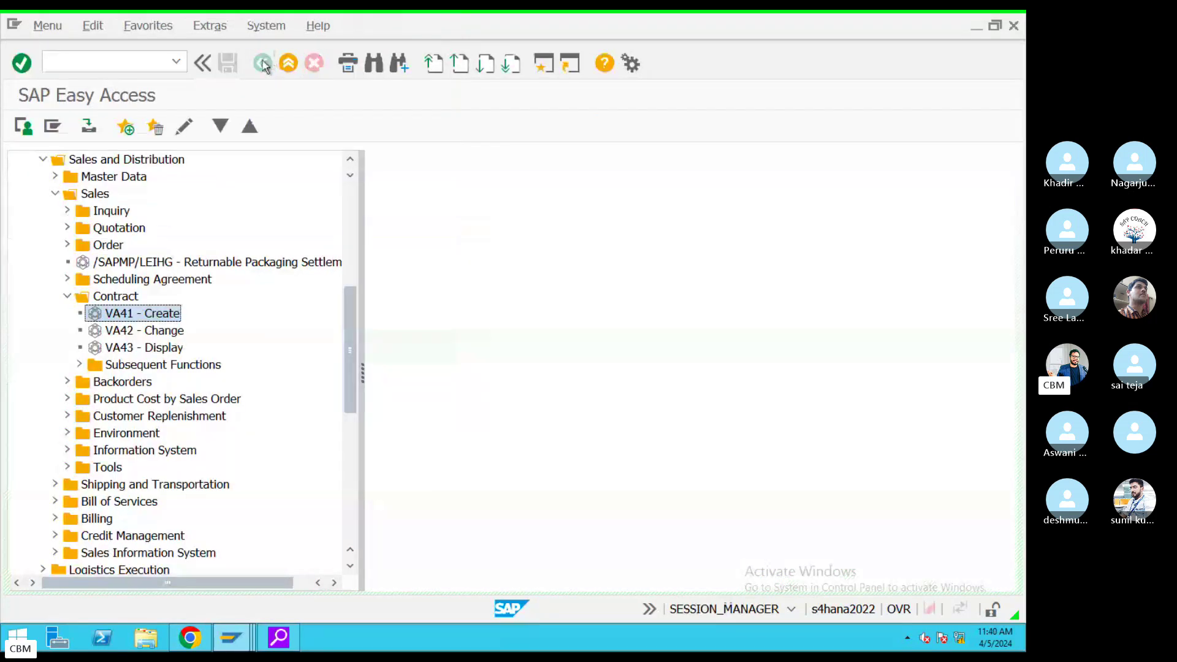
double_click(148, 314)
left_click(224, 208)
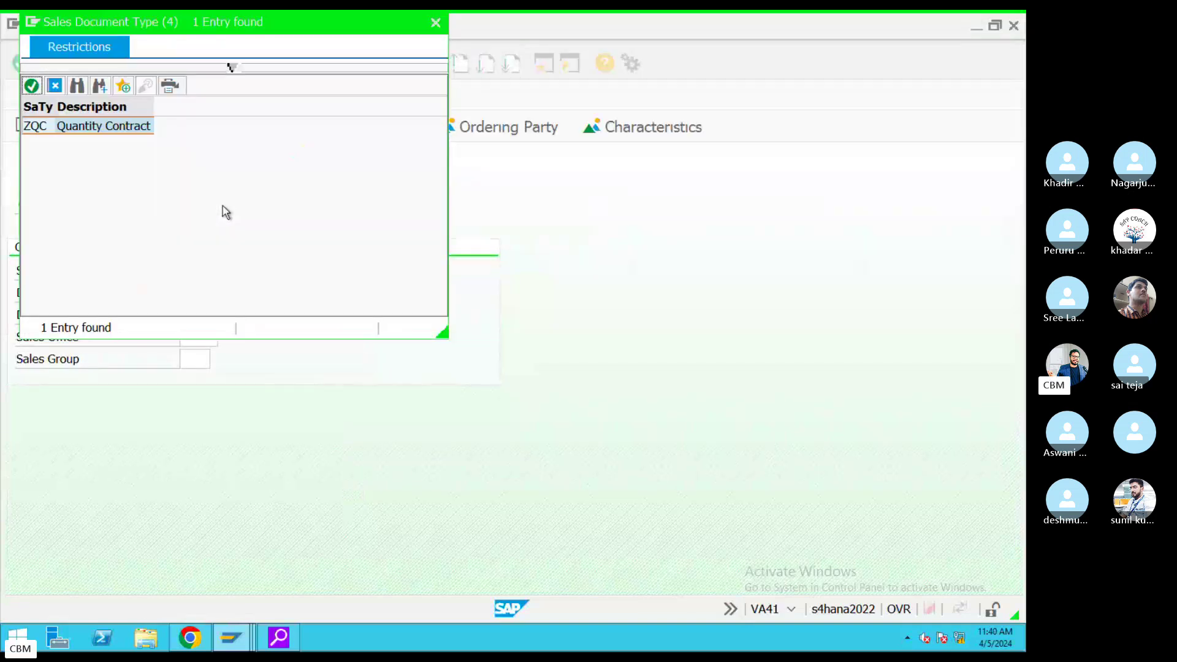
double_click(91, 126)
Clear the contract type, choose ZQC from its possible entries again, and highlight the Quantity Contract description
left_click_drag(210, 202, 135, 201)
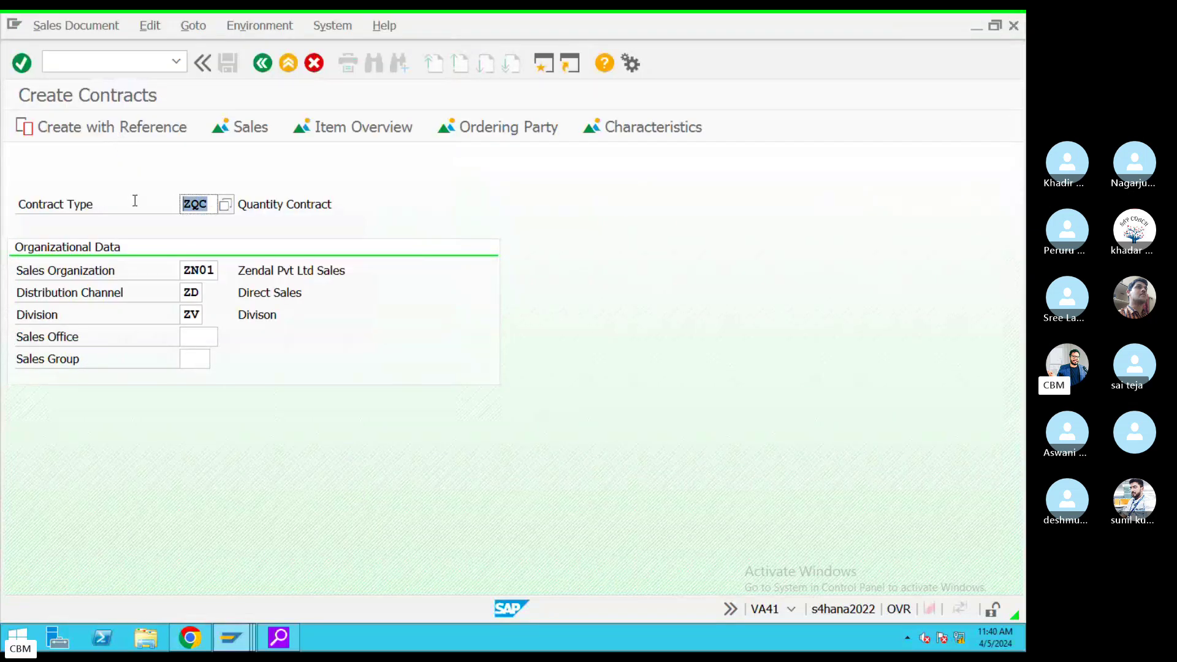
key("Delete")
left_click(225, 208)
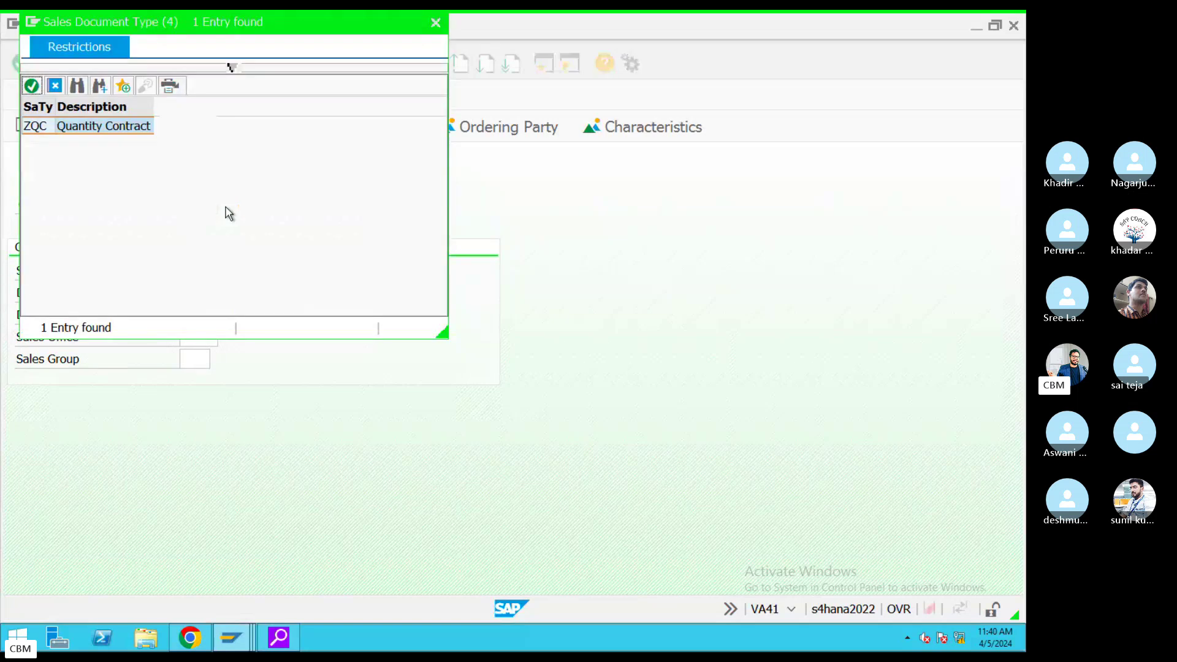
double_click(79, 127)
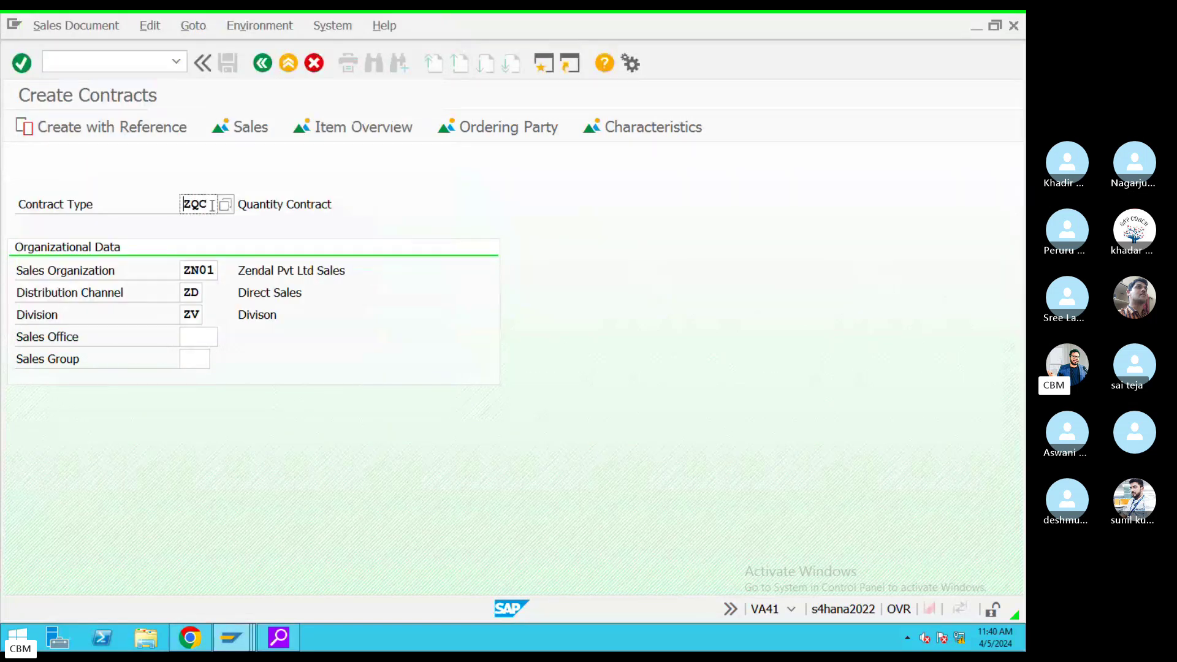
left_click_drag(330, 200, 252, 209)
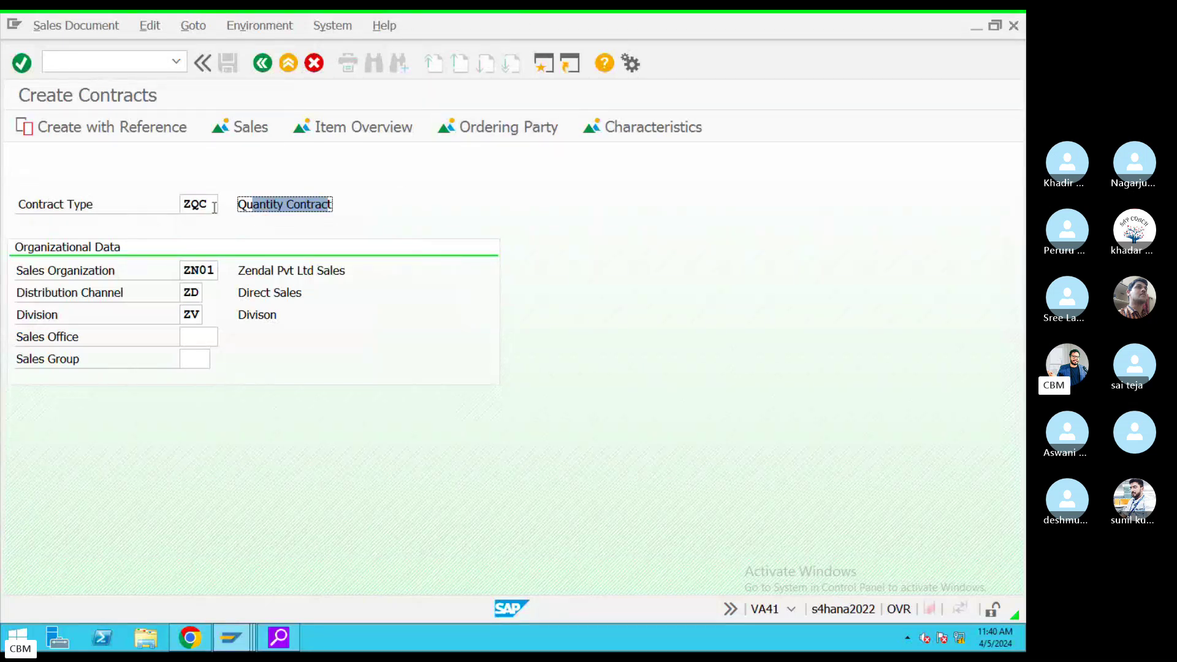
Return to the TextEdit notes and add an "Inputs" heading underlined with "======" and a "Contract type" line below the contract list
key("ctrl+Left")
left_click(728, 609)
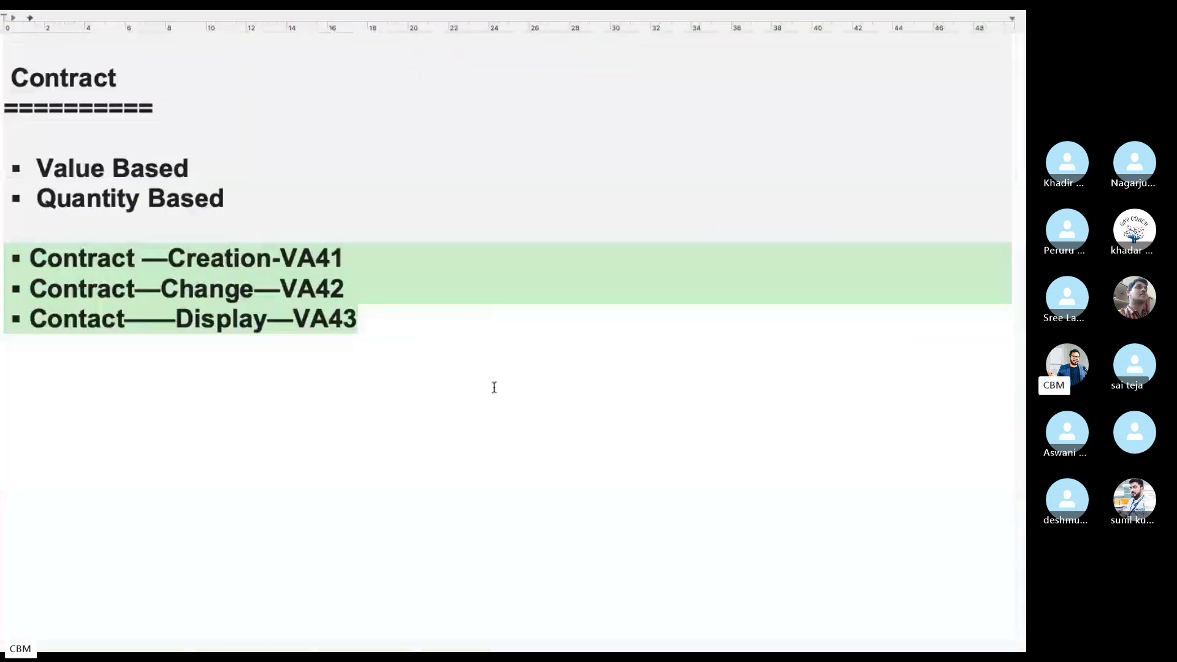
left_click(451, 350)
key("Return")
key("Return")
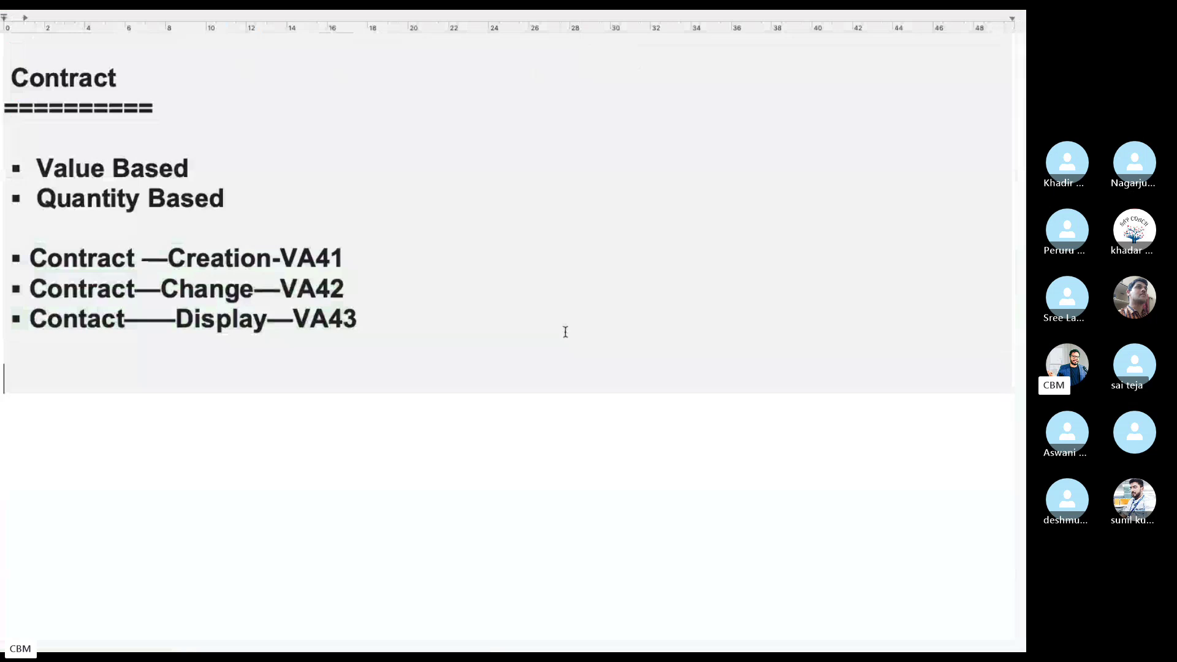
type("Inputs")
key("Return")
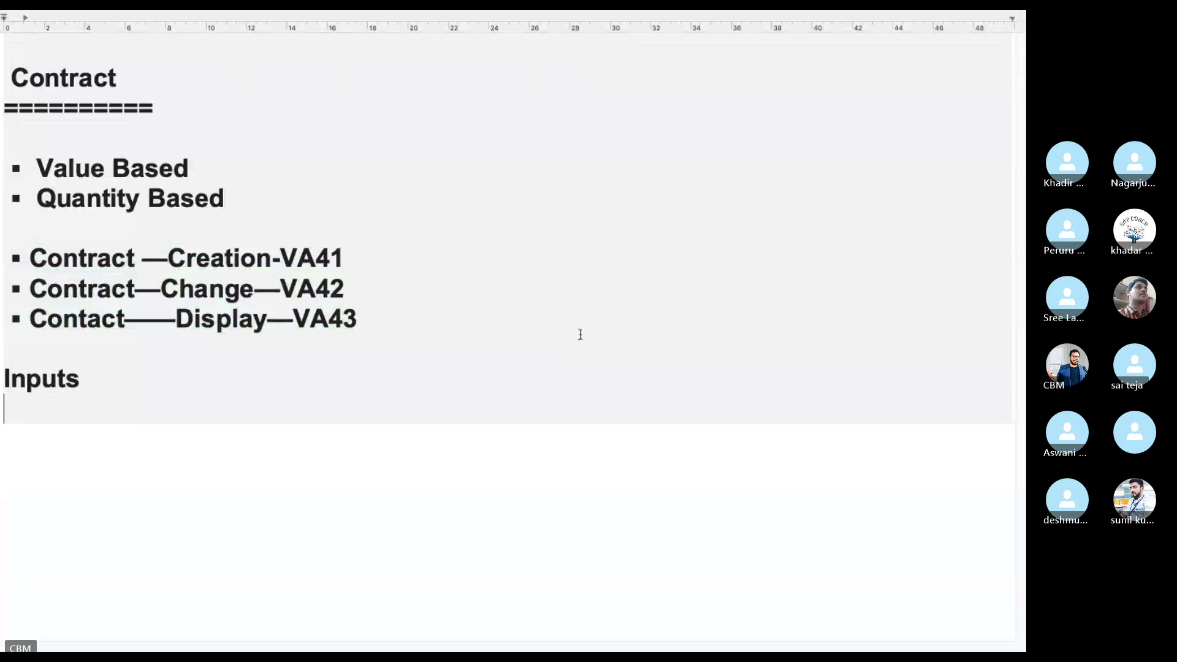
type("======")
key("Return")
type("Cont")
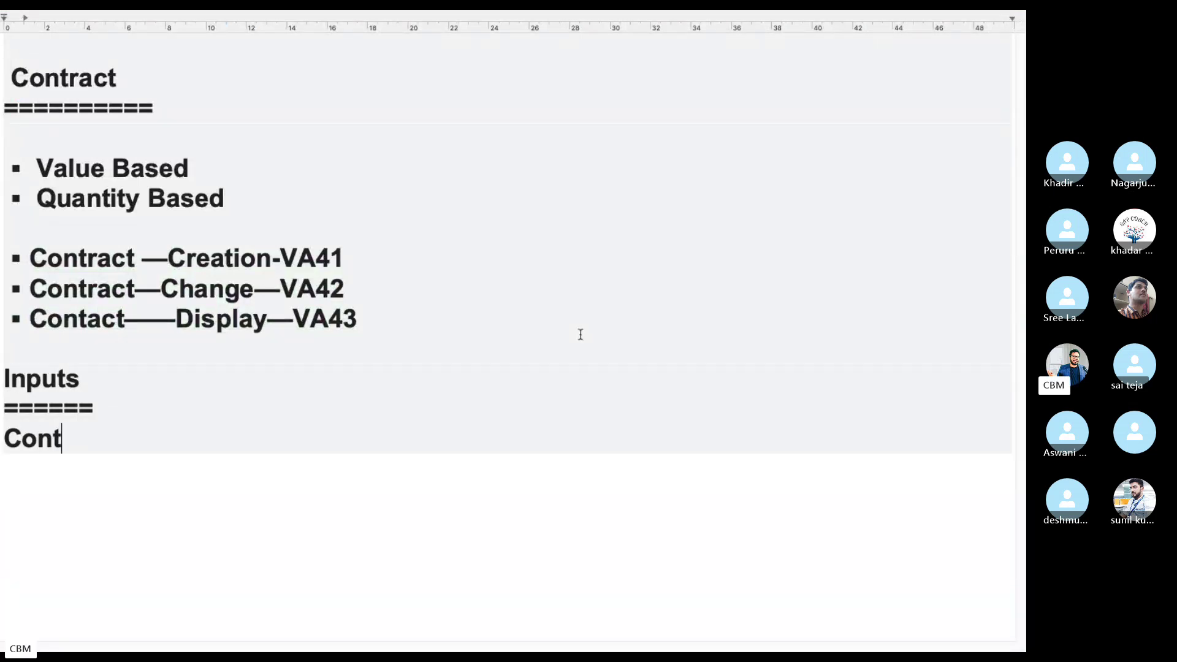
type("ract type")
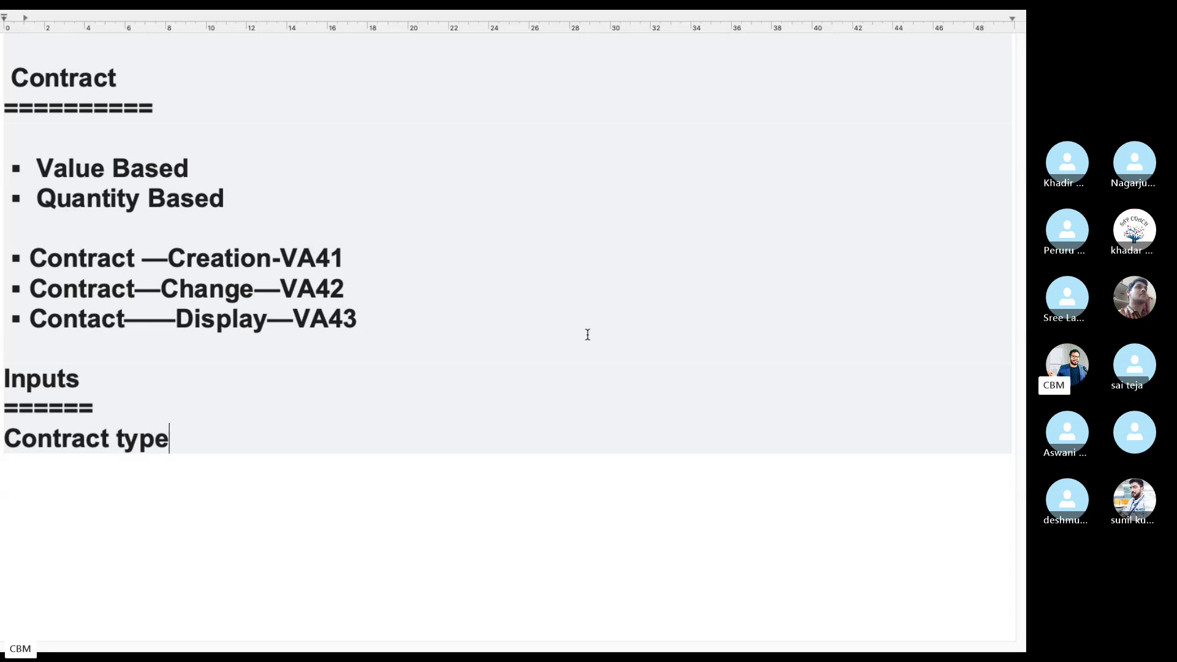
key("Return")
Check the organizational data fields on the SAP Create Contracts screen and add a "Sales Org" line to the notes
key("ctrl+Left")
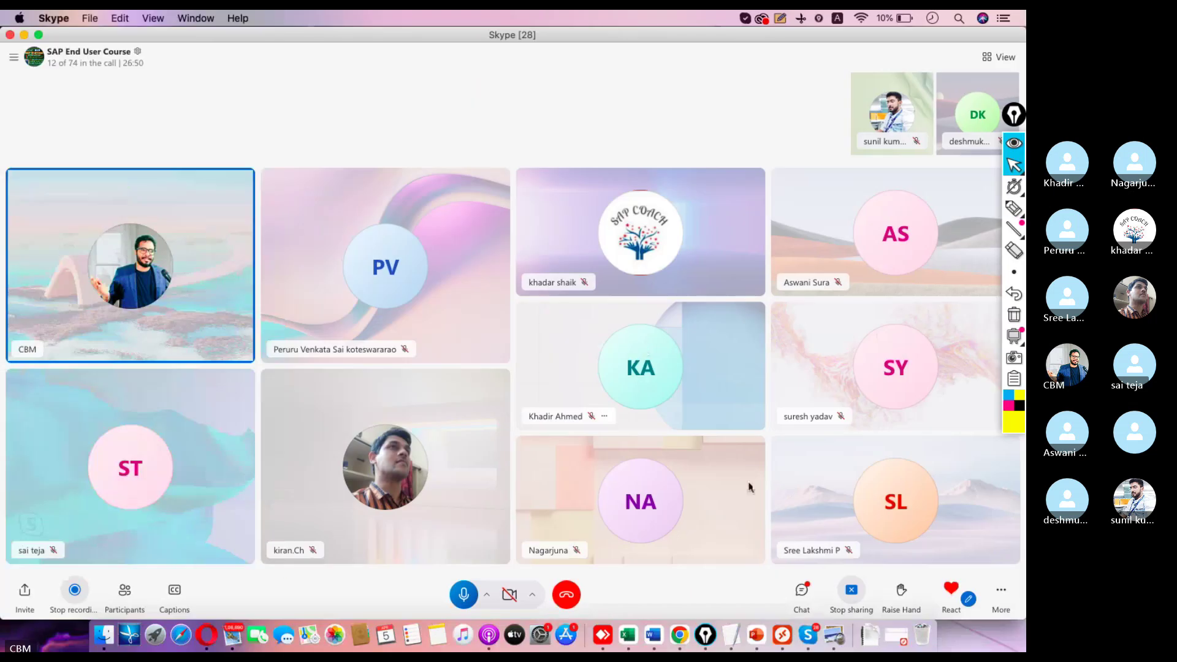
key("ctrl+Left")
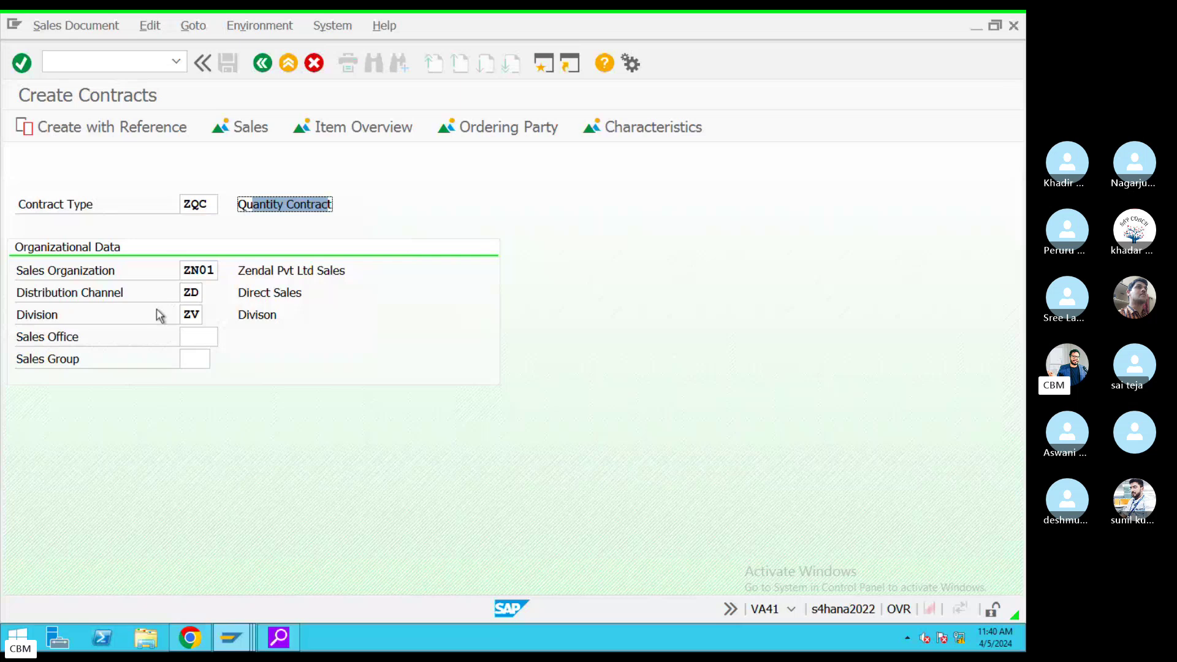
key("ctrl+Right")
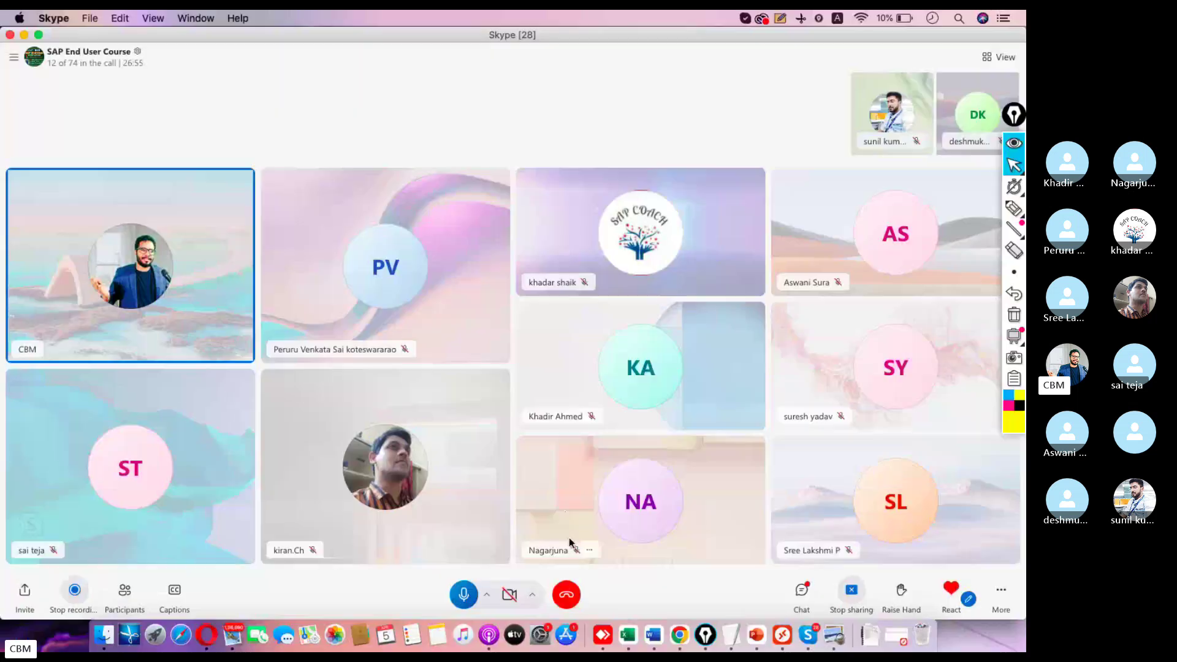
left_click(729, 630)
type("Sae")
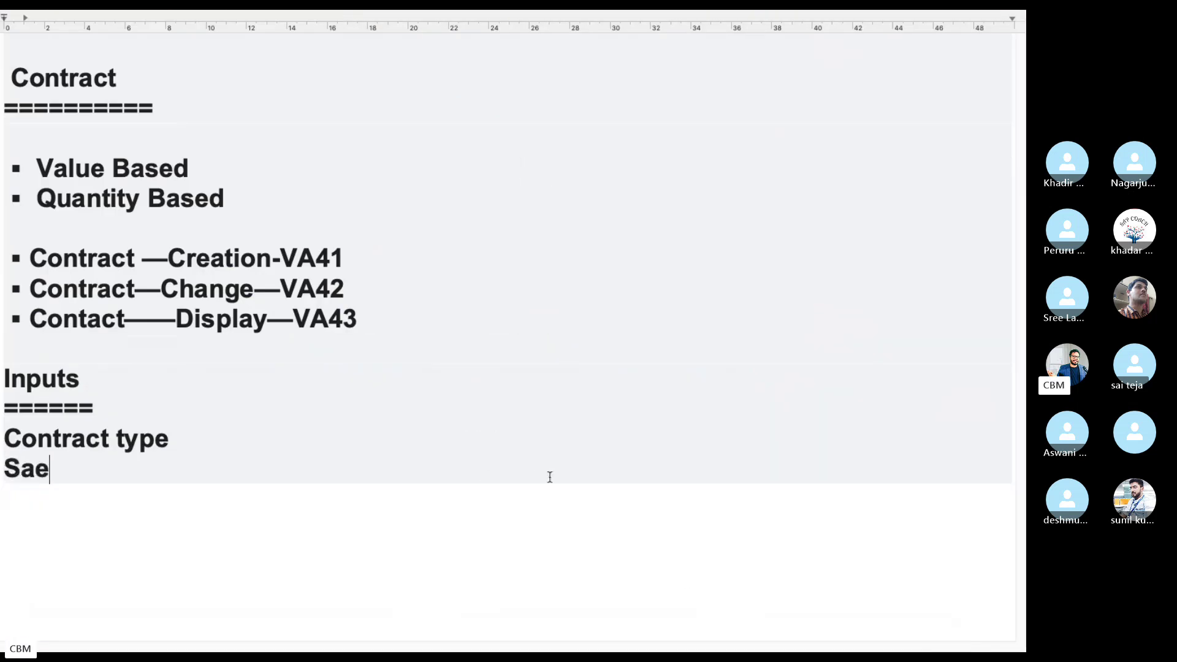
key("BackSpace")
type("les Org")
key("Return")
Complete the "Sales Org" line in the notes and add a "Distribution channel" line below it
type("Sales")
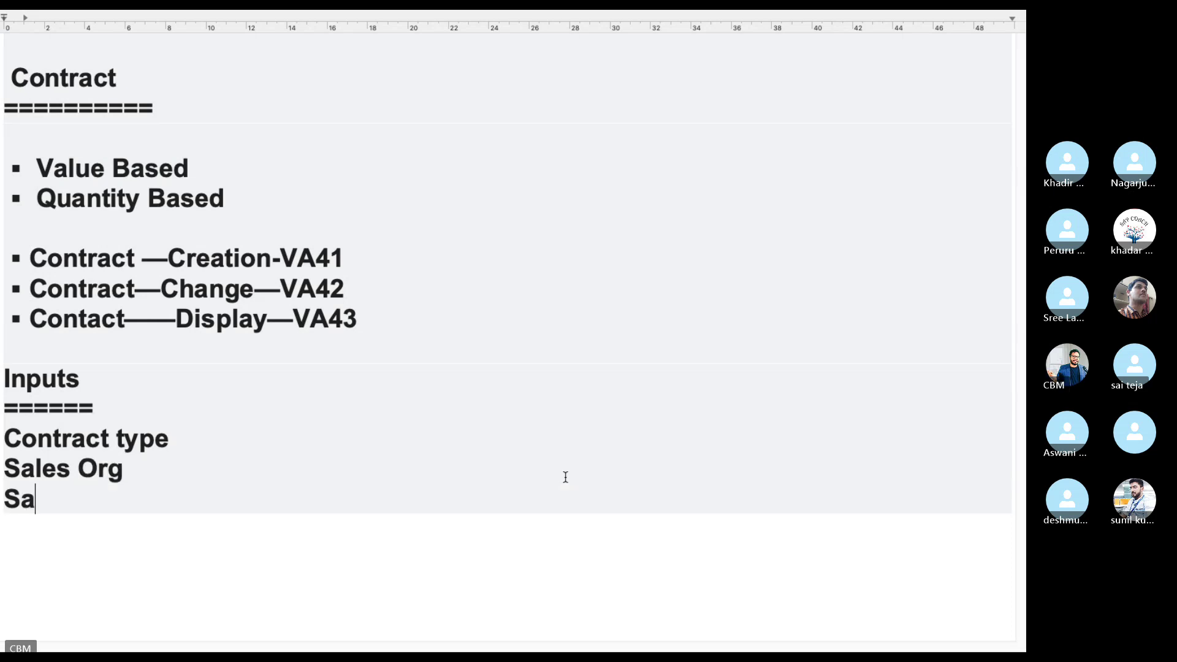
key("BackSpace")
key("BackSpace")
key("BackSpace")
key("BackSpace")
key("BackSpace")
type("Dis")
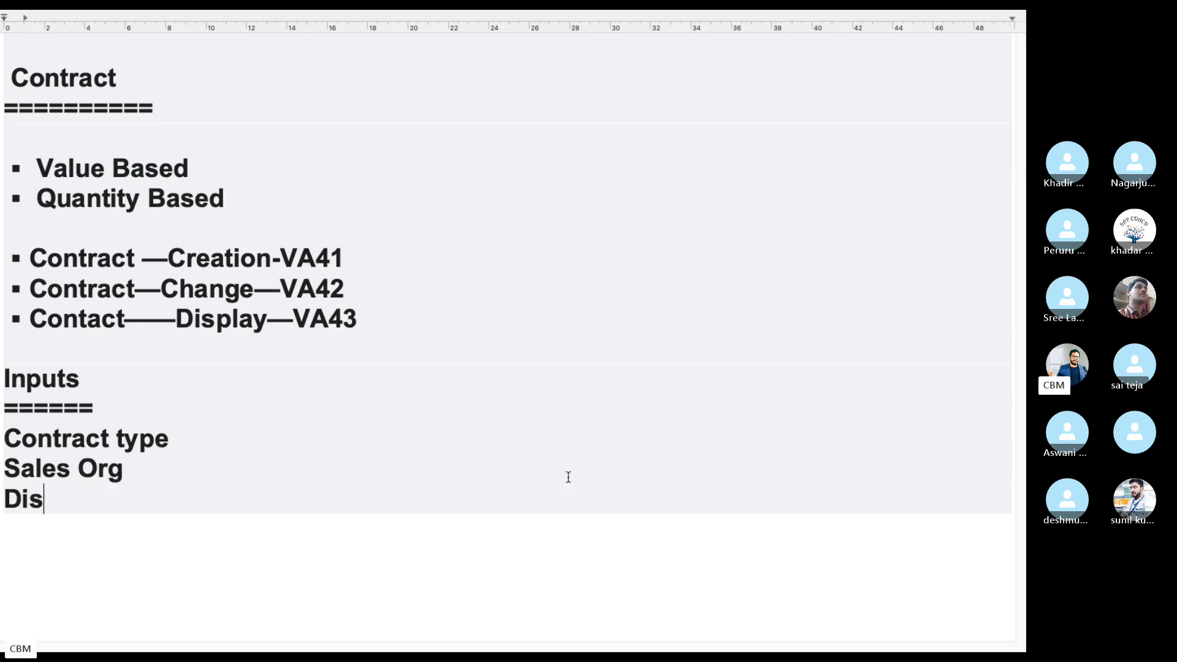
type("tribution ca")
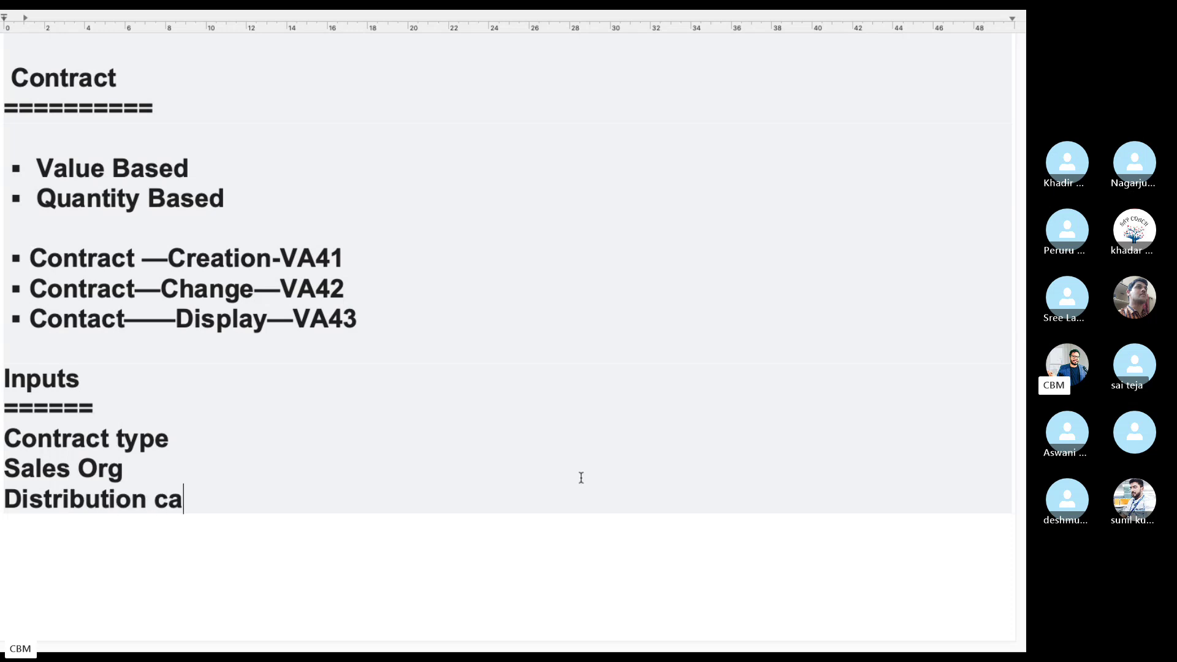
key("BackSpace")
type("hannel")
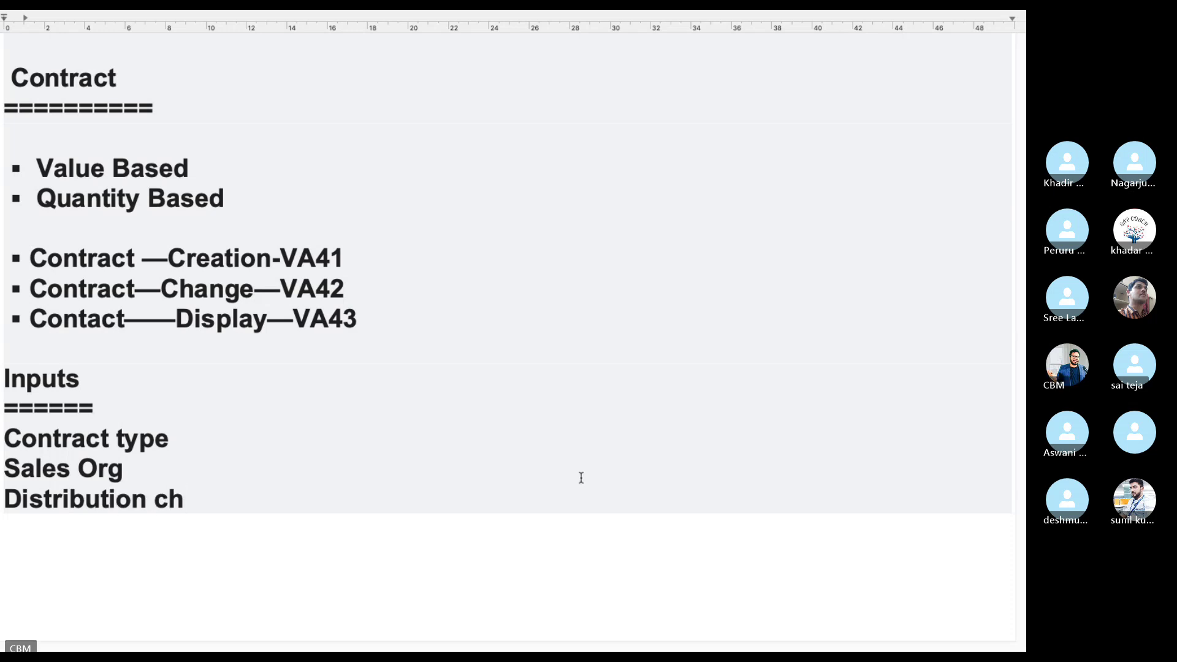
Add a "Division" line under "Distribution channel" in the Inputs list
key("Return")
type("Diviso")
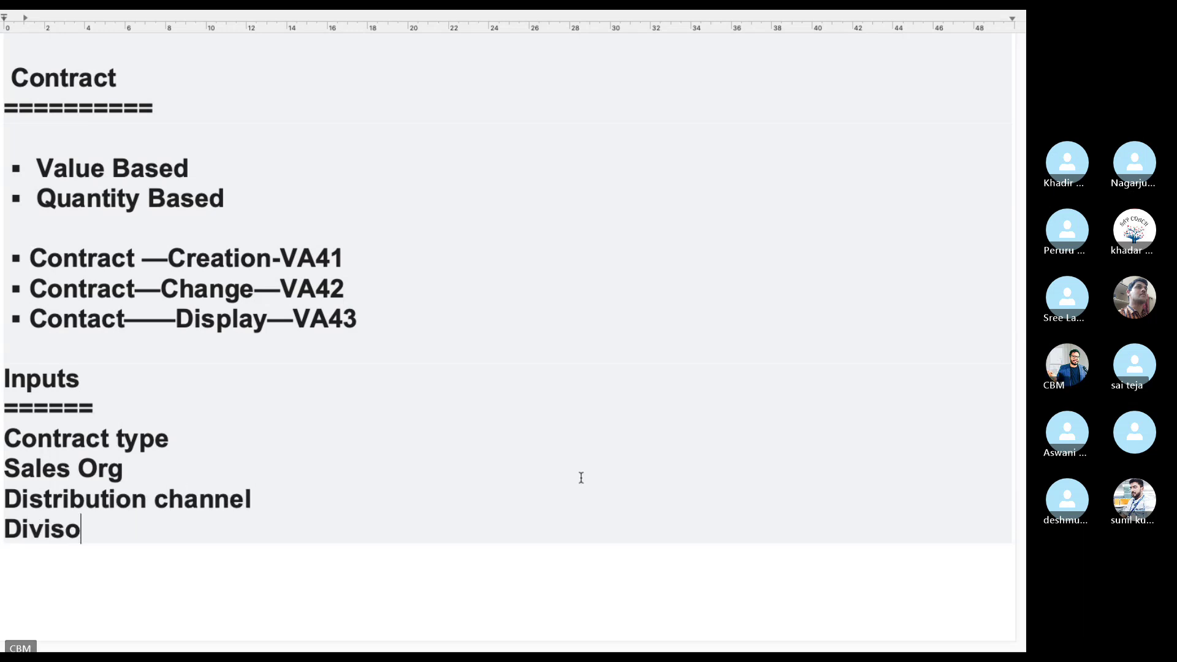
key("BackSpace")
type("ion")
key("Return")
Check the remaining organizational data fields on the SAP Create Contracts screen and add "Sales office" and "Sales group" lines to the TextEdit notes
key("ctrl+Left")
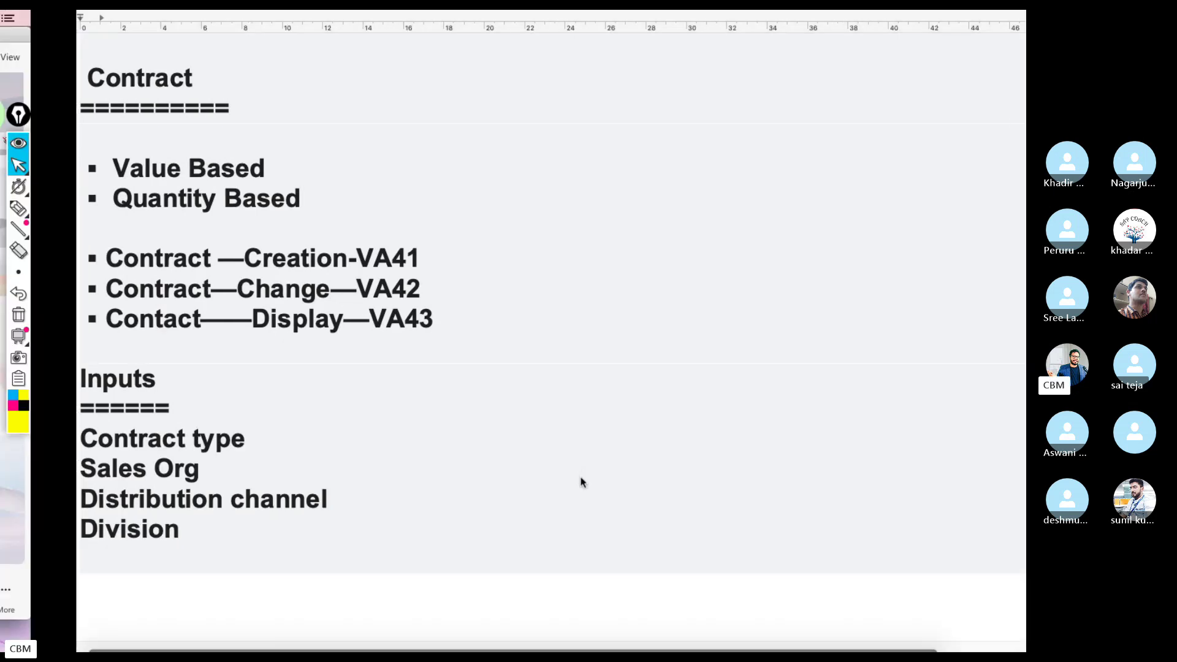
left_click(778, 624)
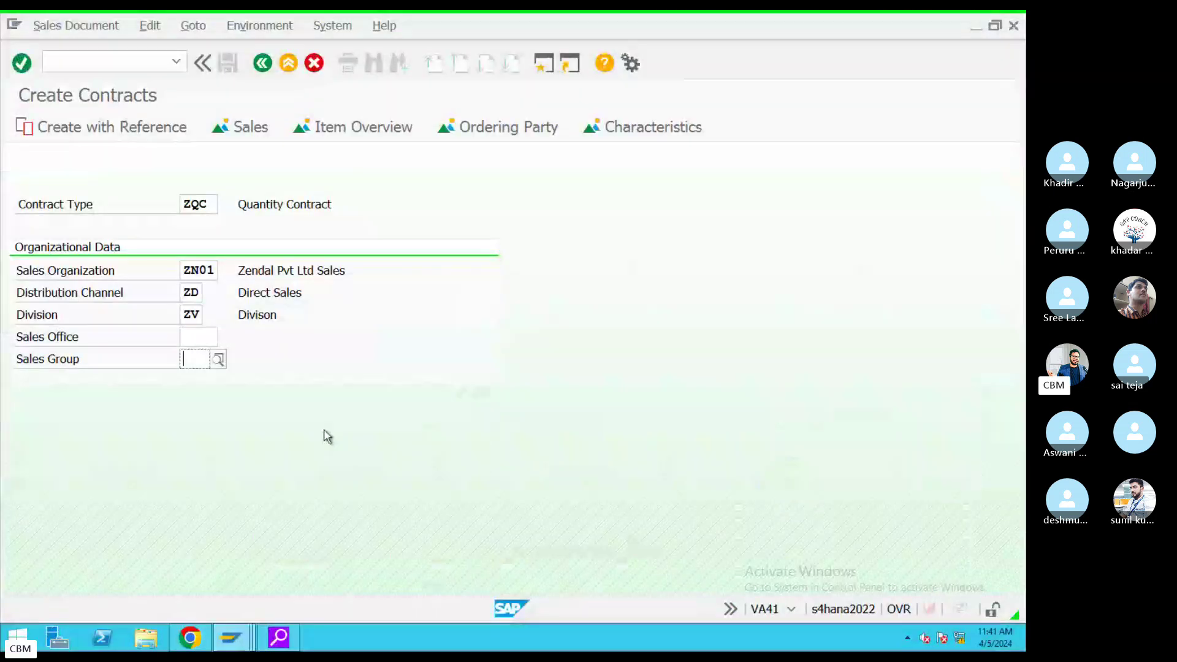
key("ctrl+Left")
left_click(746, 625)
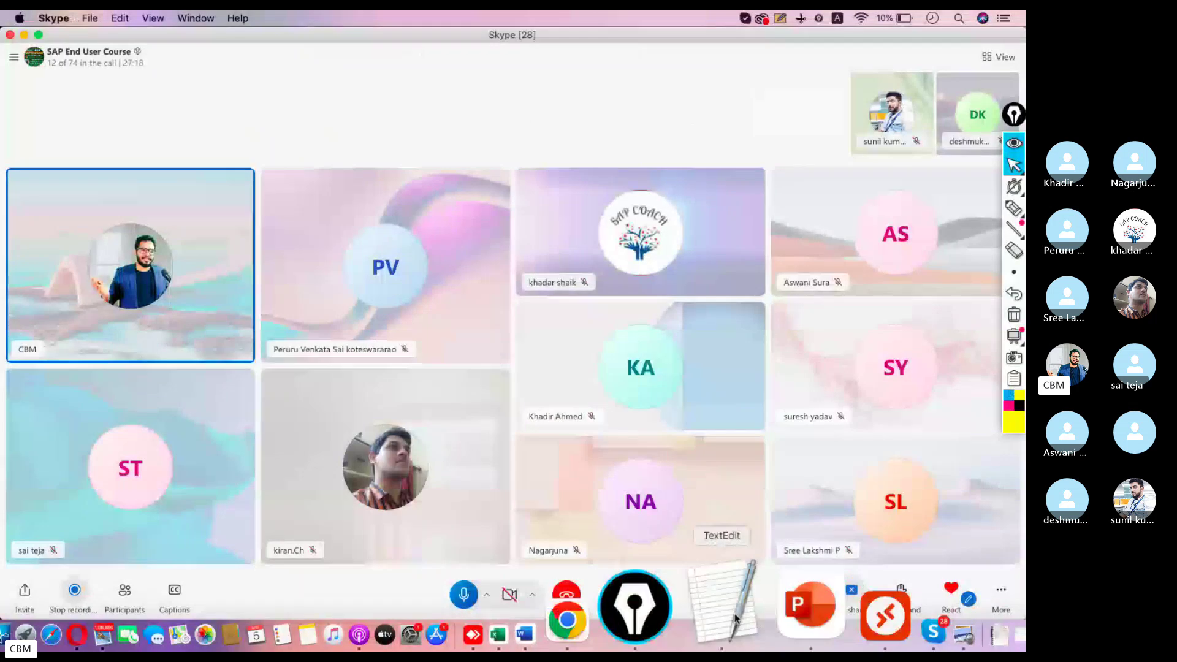
type("Sales office")
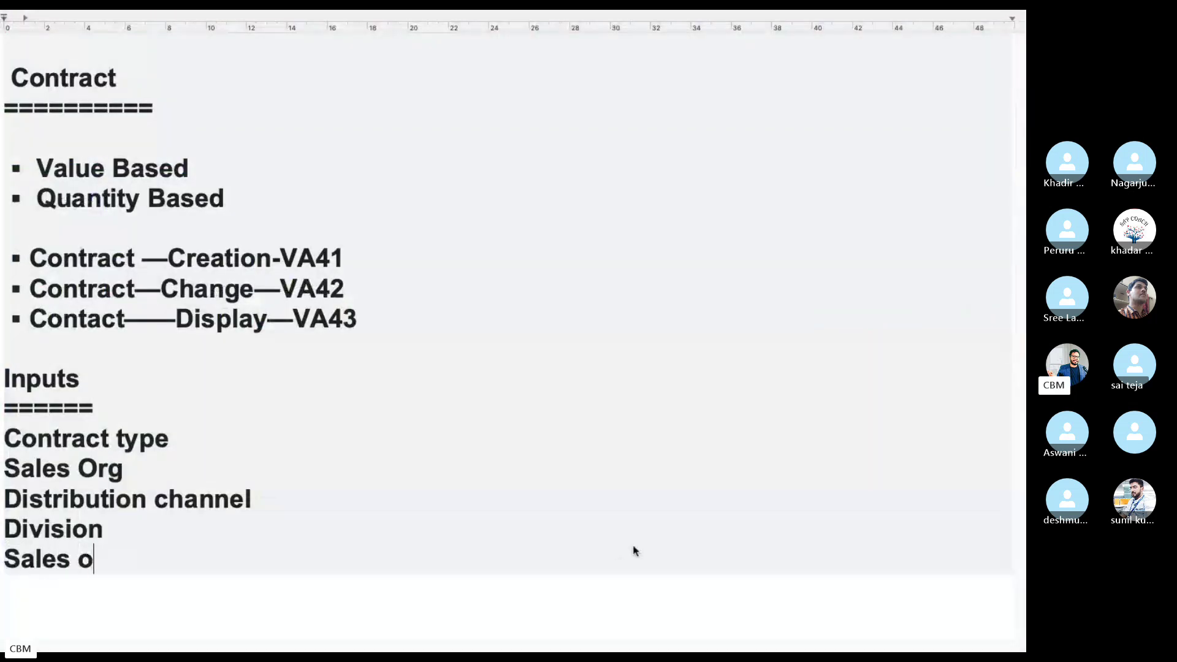
key("Return")
type("Sales ")
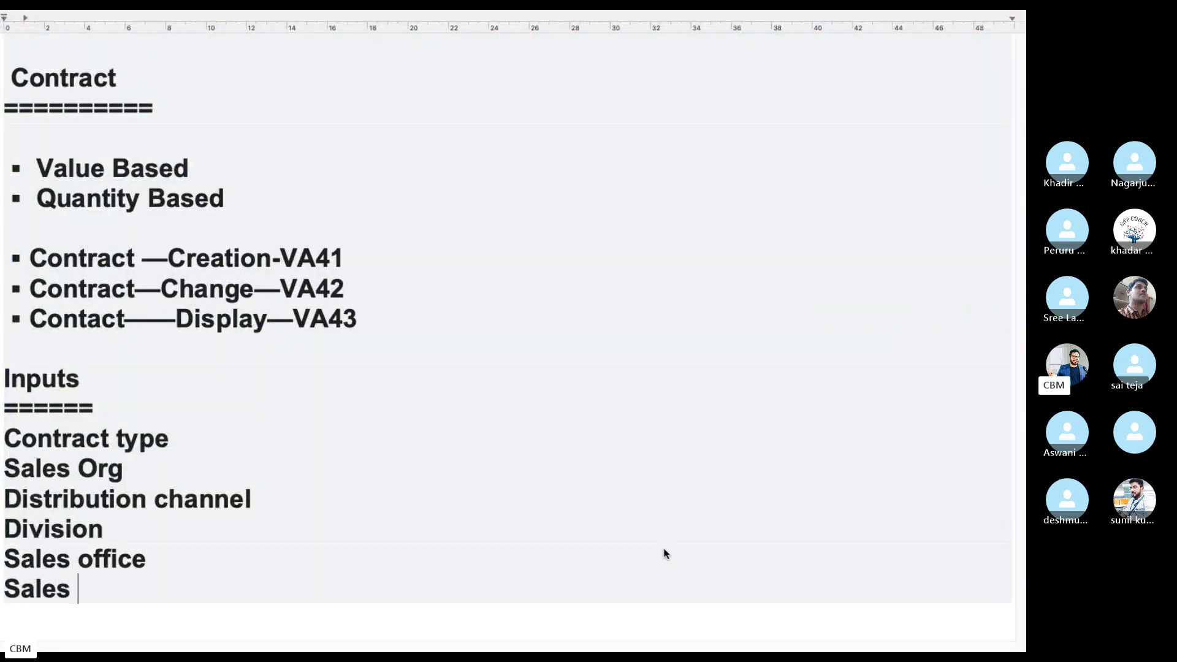
type("group")
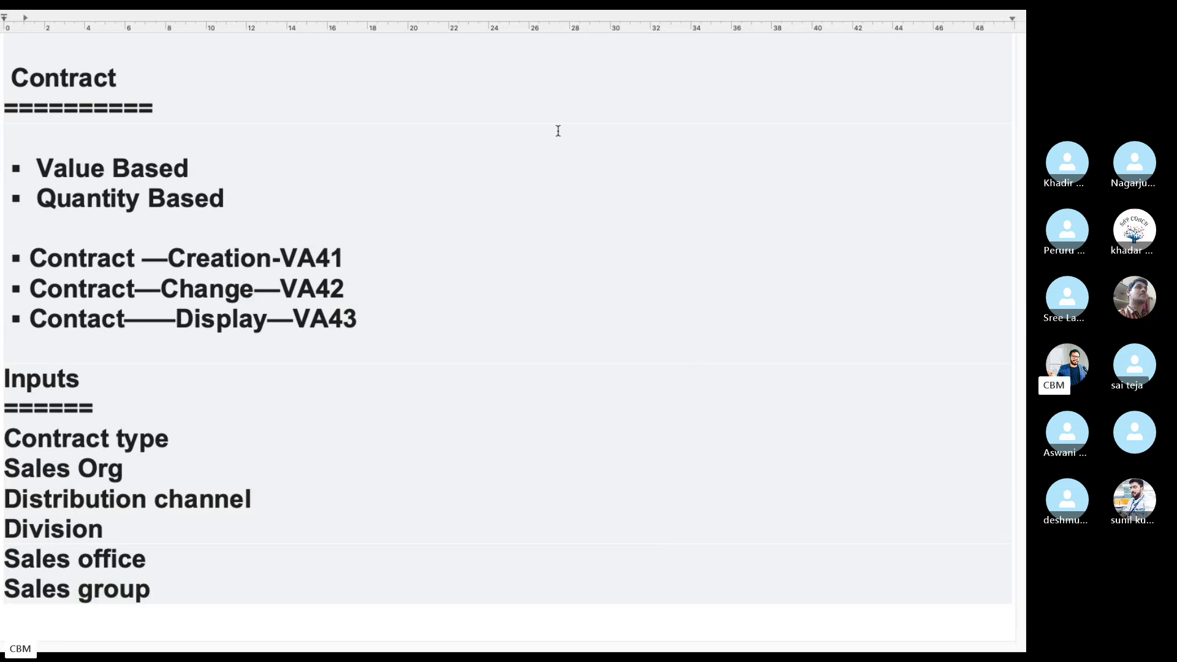
Return to SAP, proceed to the Create Quantity Contract: Overview screen, and point out the Valid From and Valid To fields
key("ctrl+Left")
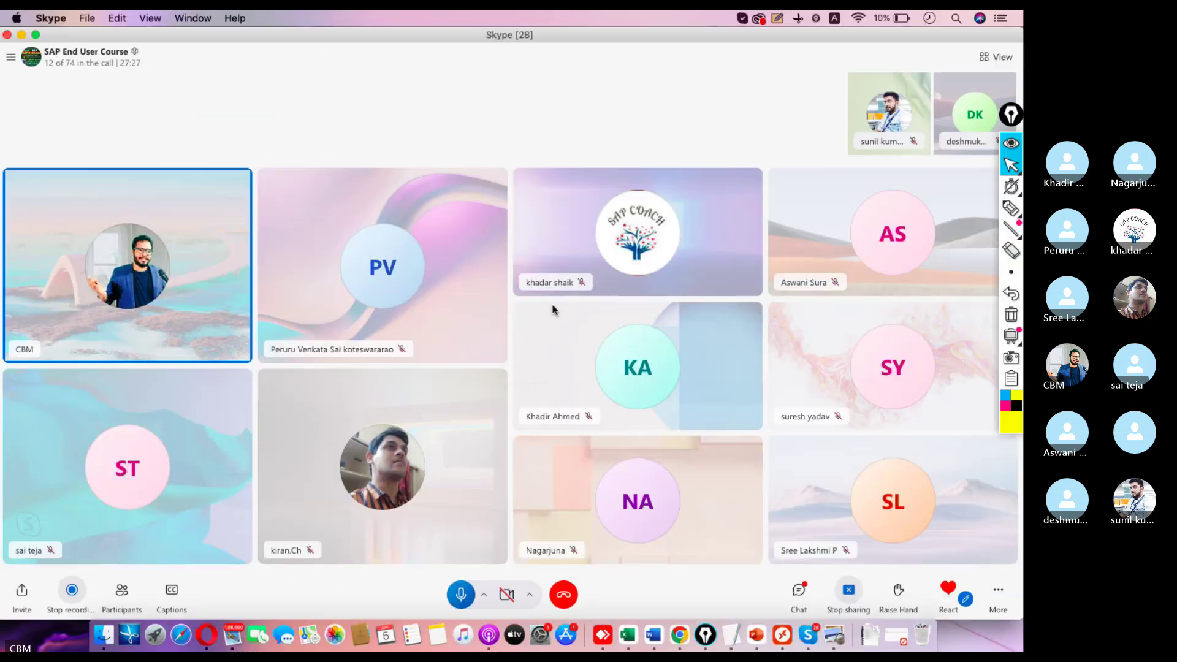
left_click(782, 625)
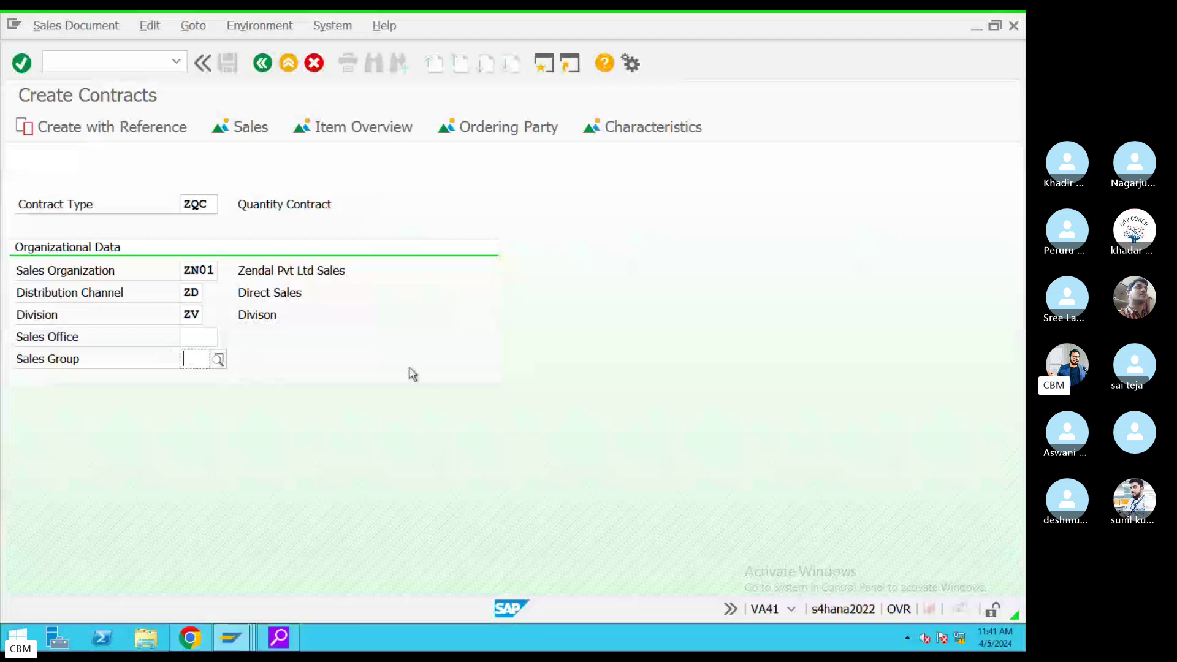
key("Return")
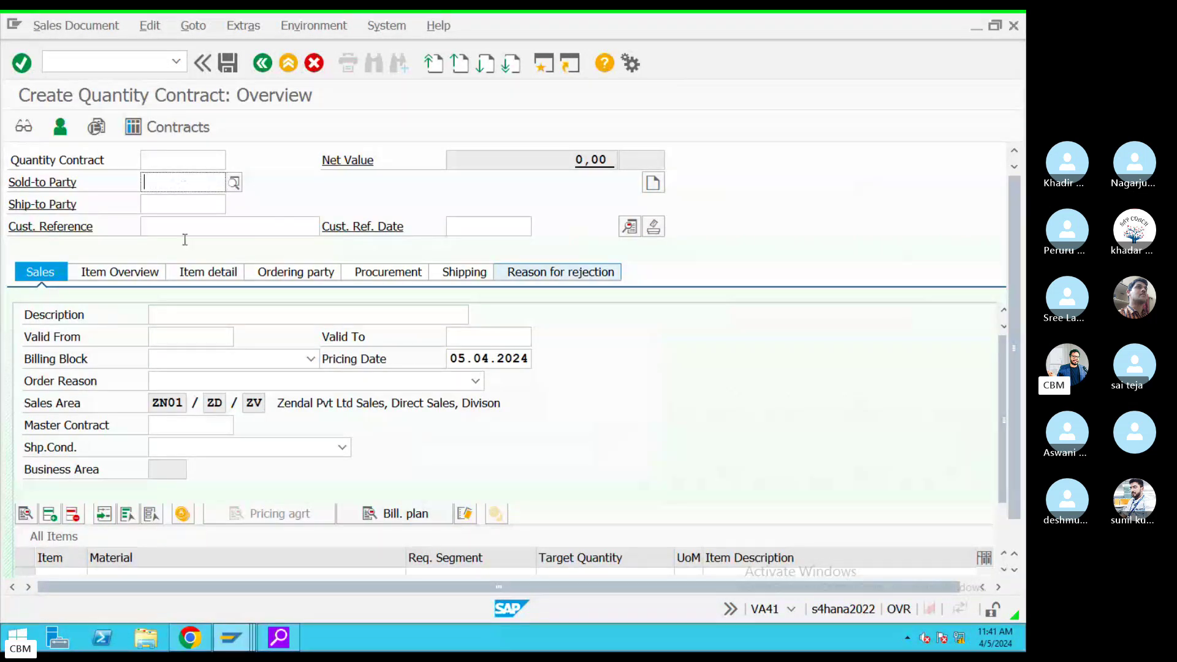
left_click(168, 341)
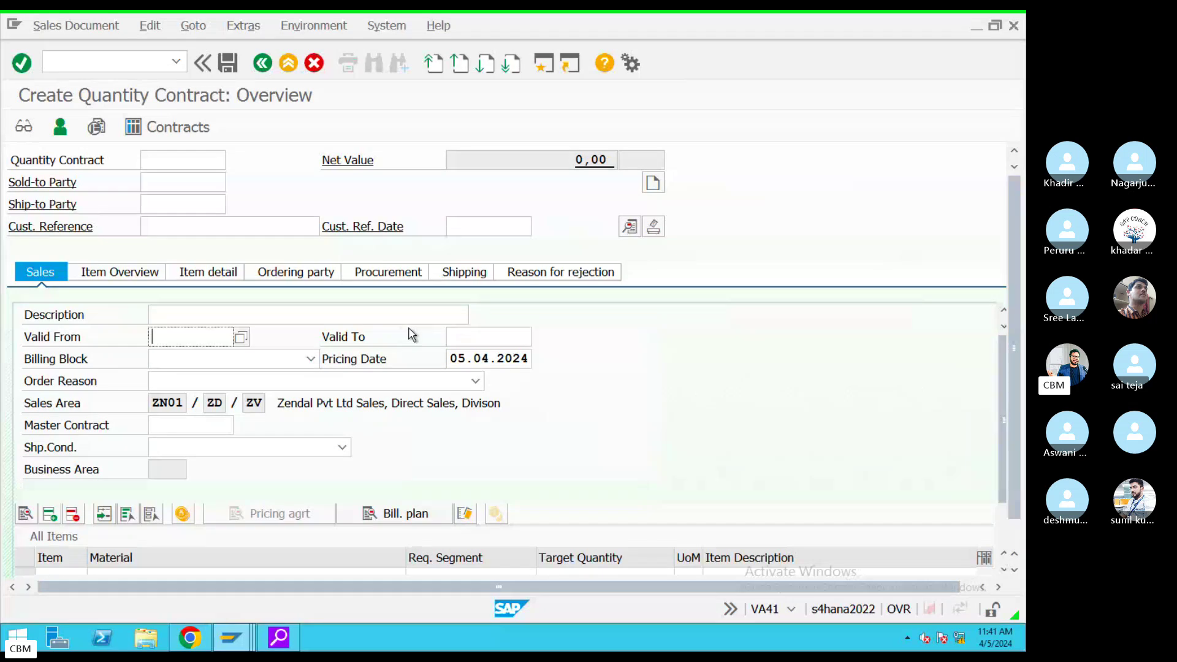
left_click(461, 334)
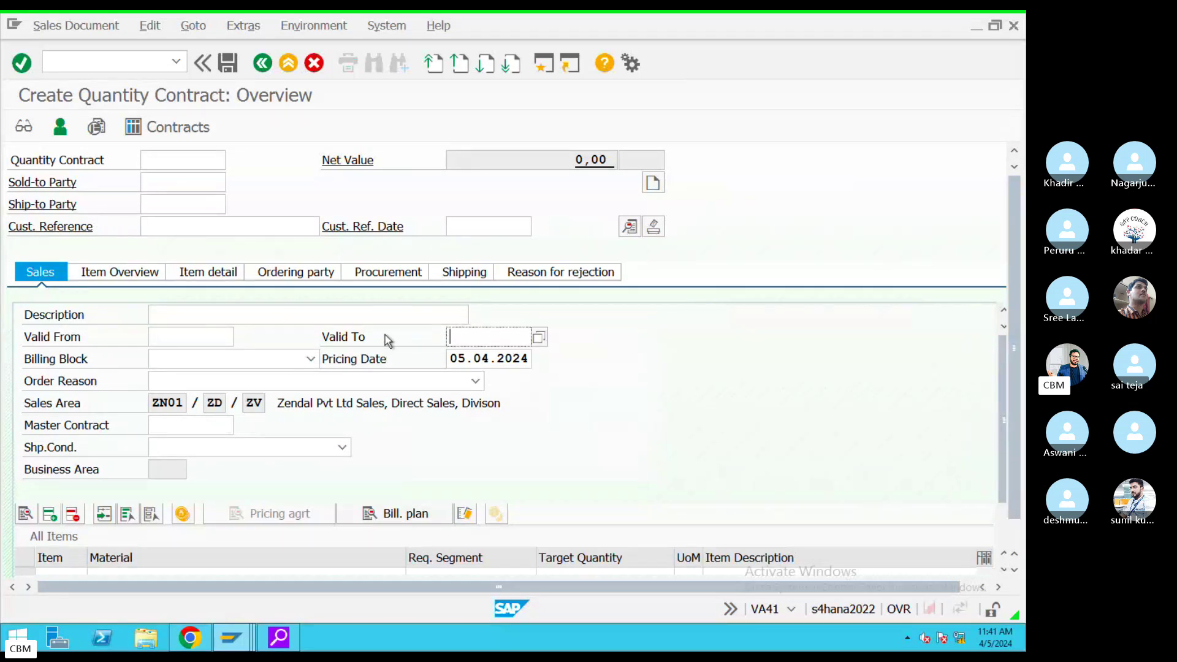
Go back to the TextEdit notes and add "Sold to party" and "Ship to Party" lines below "Sales group"
key("ctrl+Left")
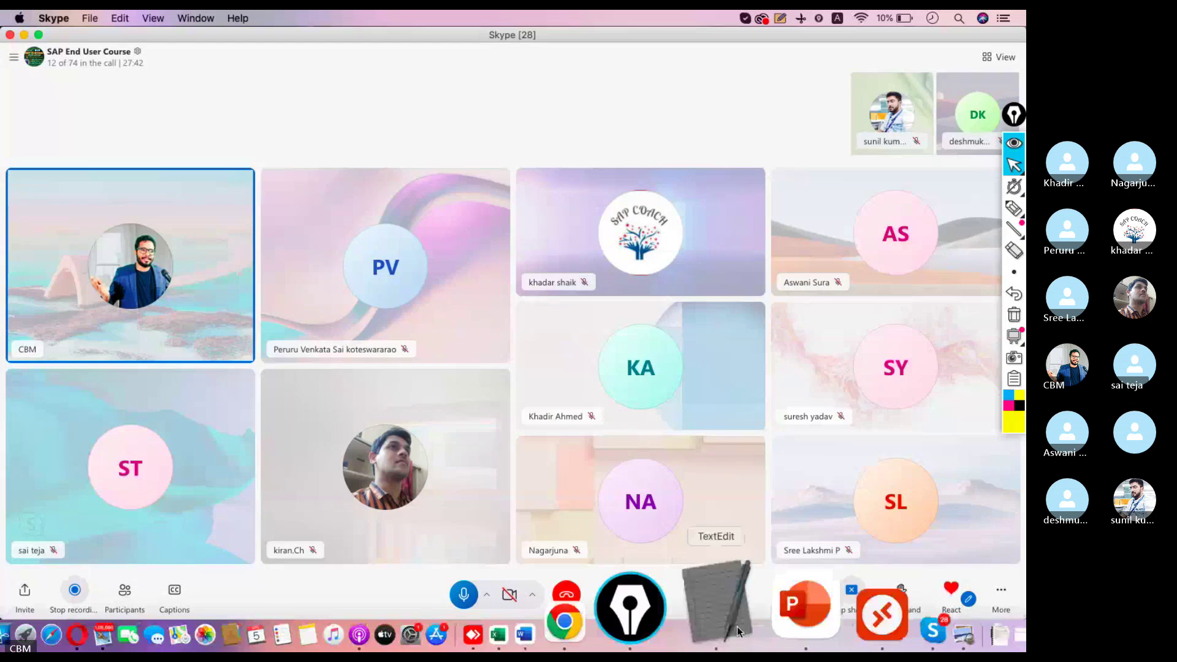
left_click(737, 627)
key("Return")
type("S")
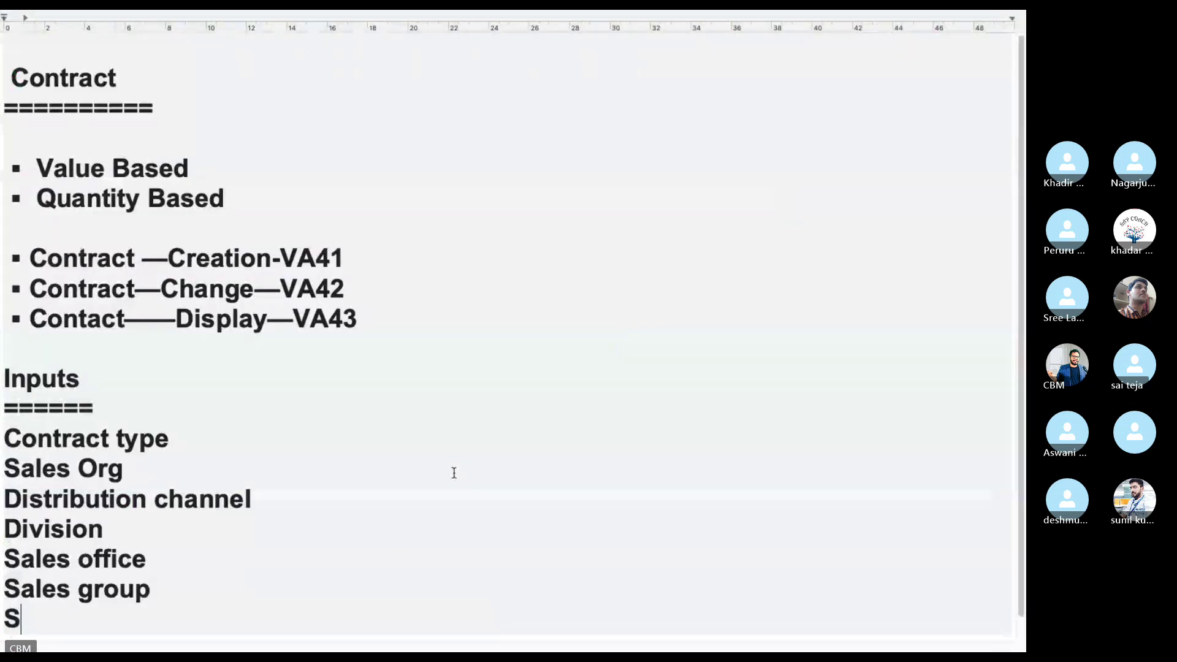
type("old to ")
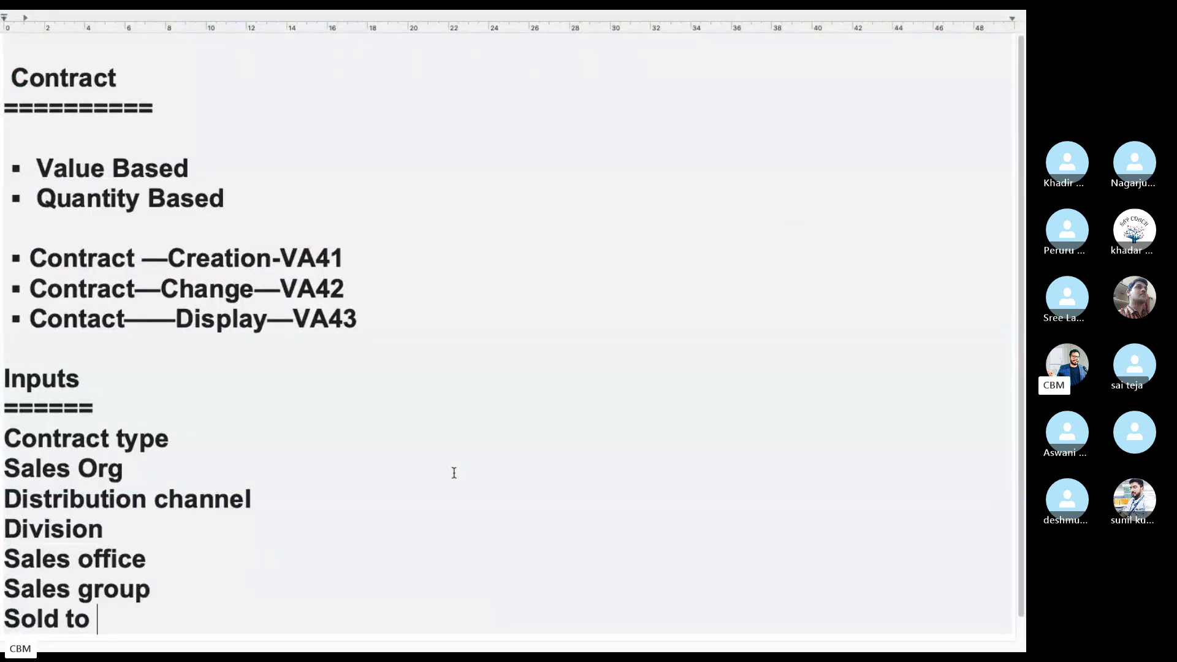
type("party")
key("Return")
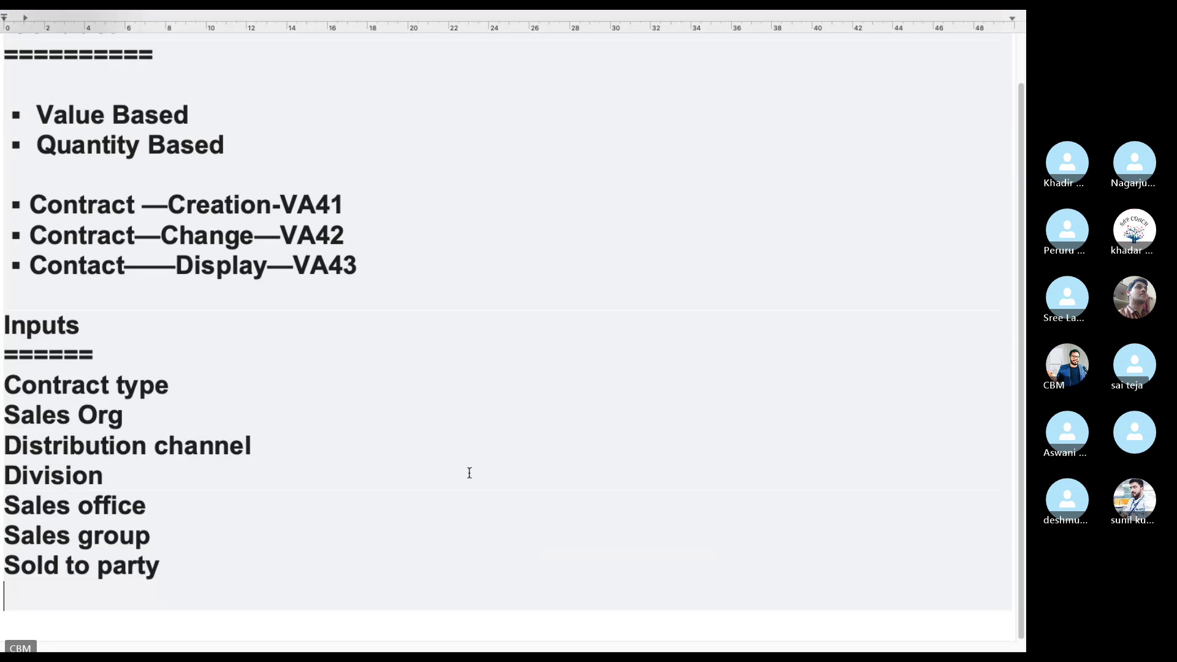
type("Ship to parth")
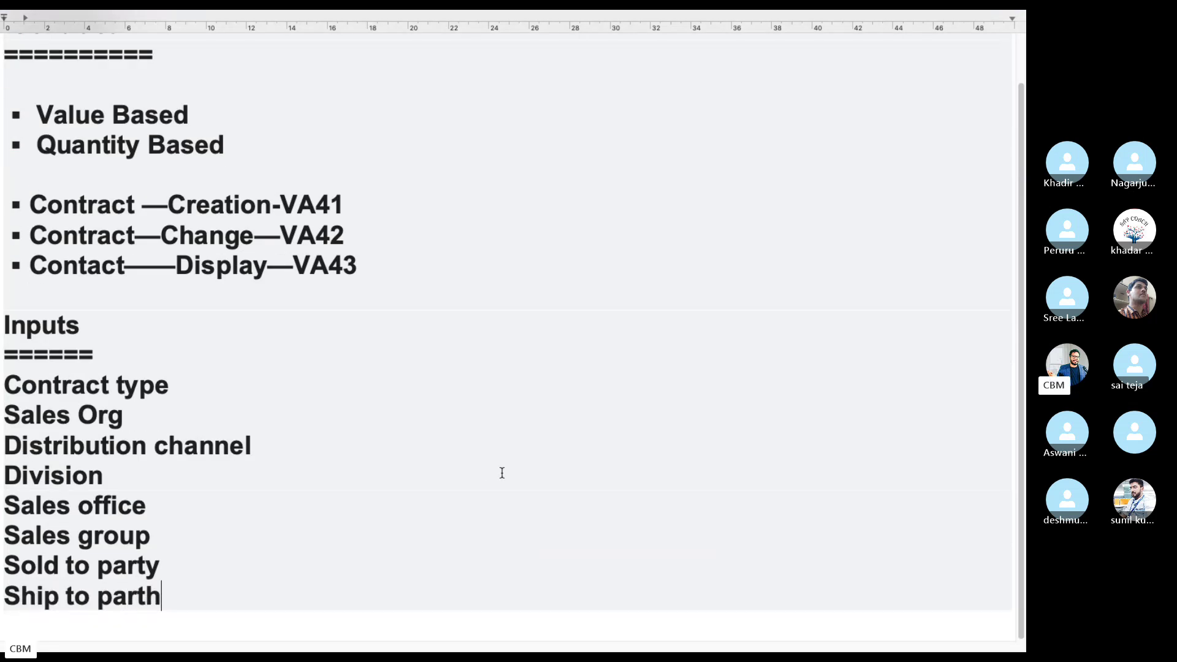
key("Return")
key("BackSpace")
key("BackSpace")
type("y")
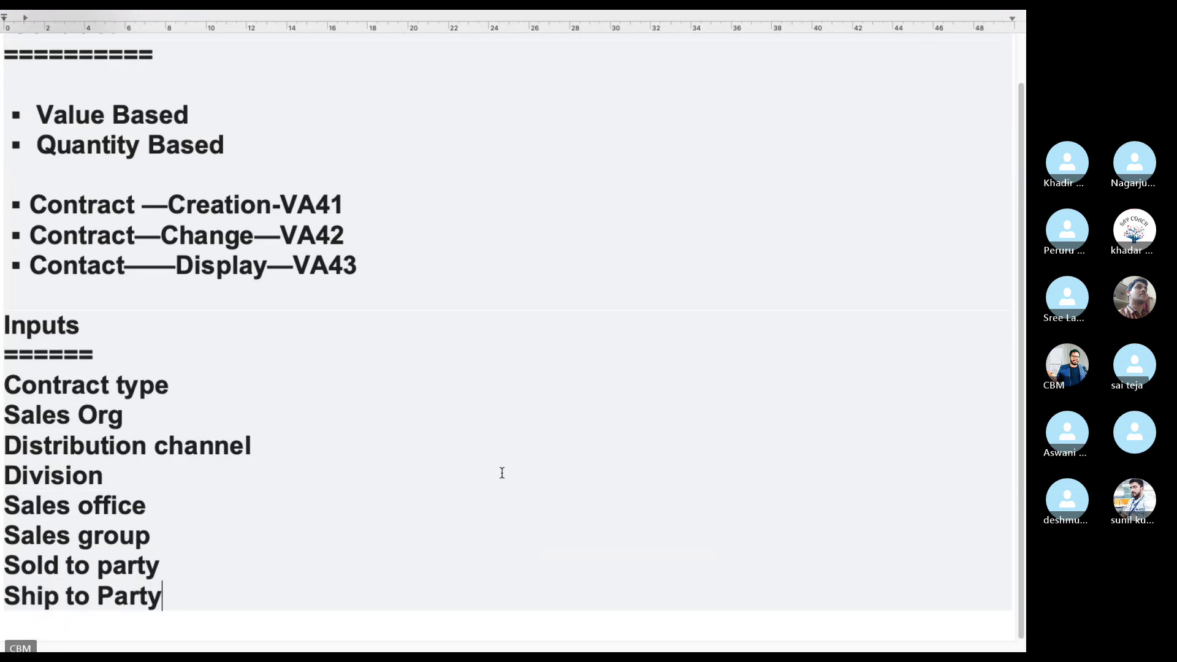
Add "Valid from" and "Valid To" lines to the Inputs list
key("Return")
type("Valid from")
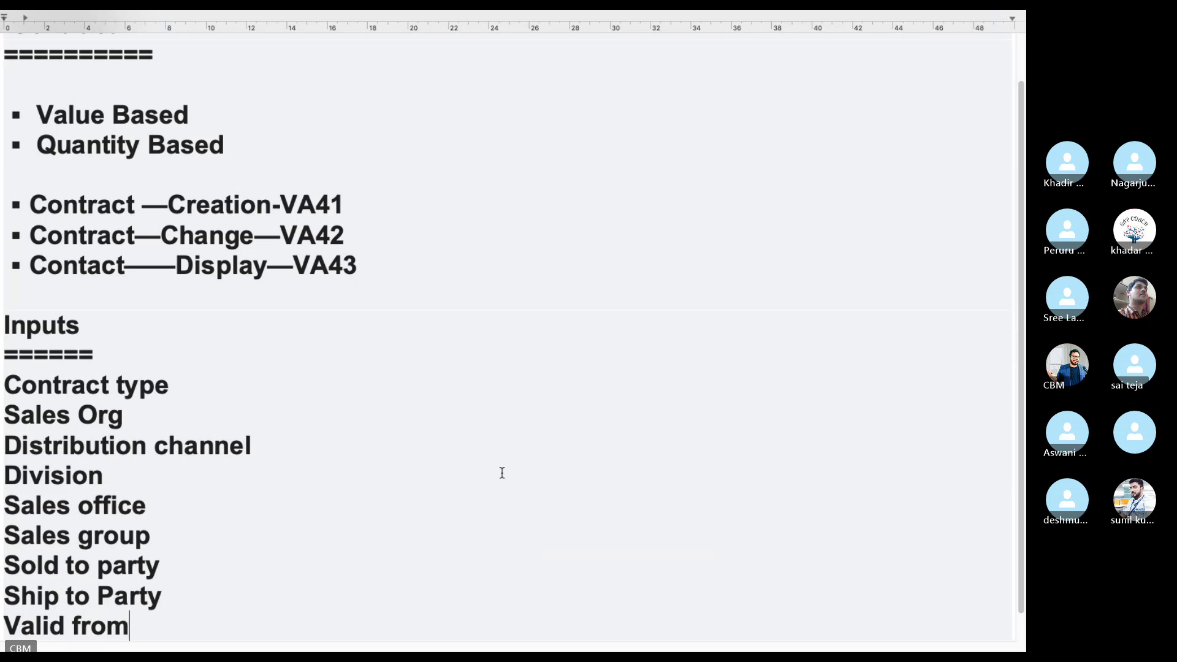
key("Return")
type("Valid To")
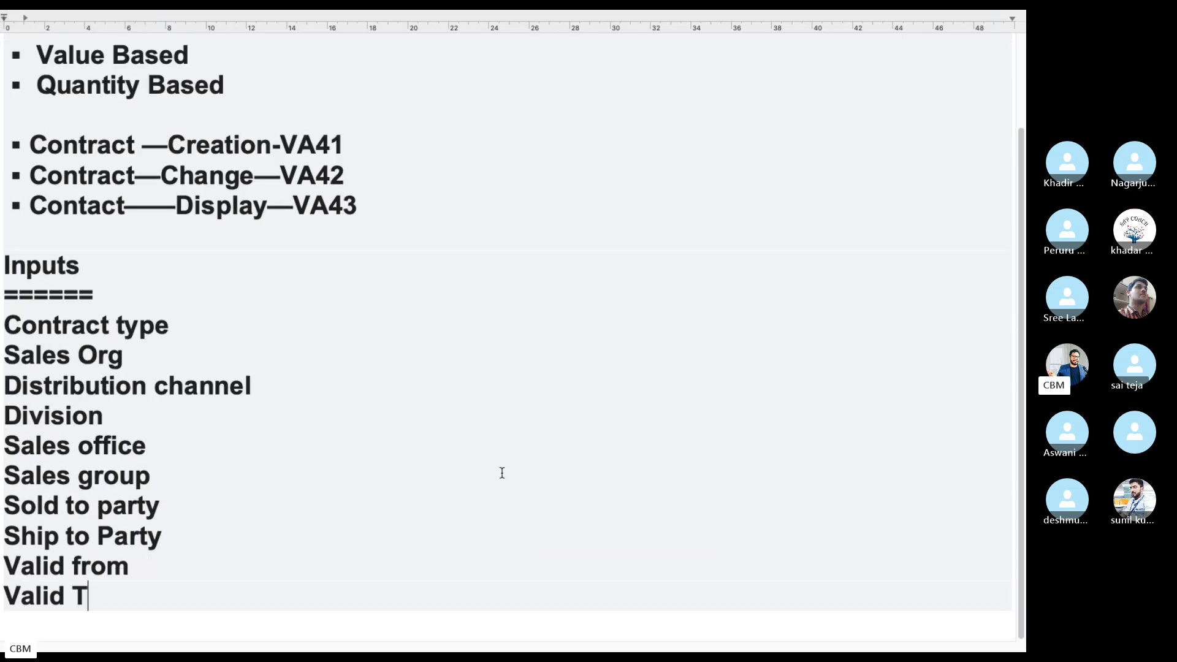
key("Return")
Check the Ship-to Party and Cust. Reference fields on the SAP quantity contract overview
key("ctrl+Left")
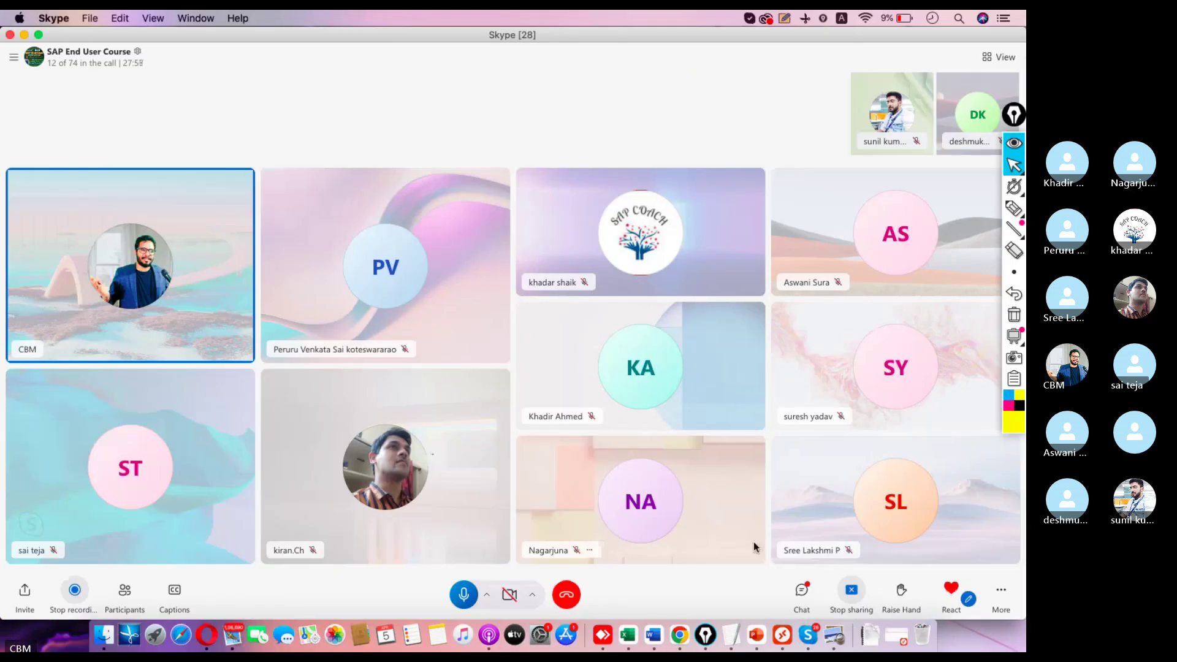
left_click(792, 630)
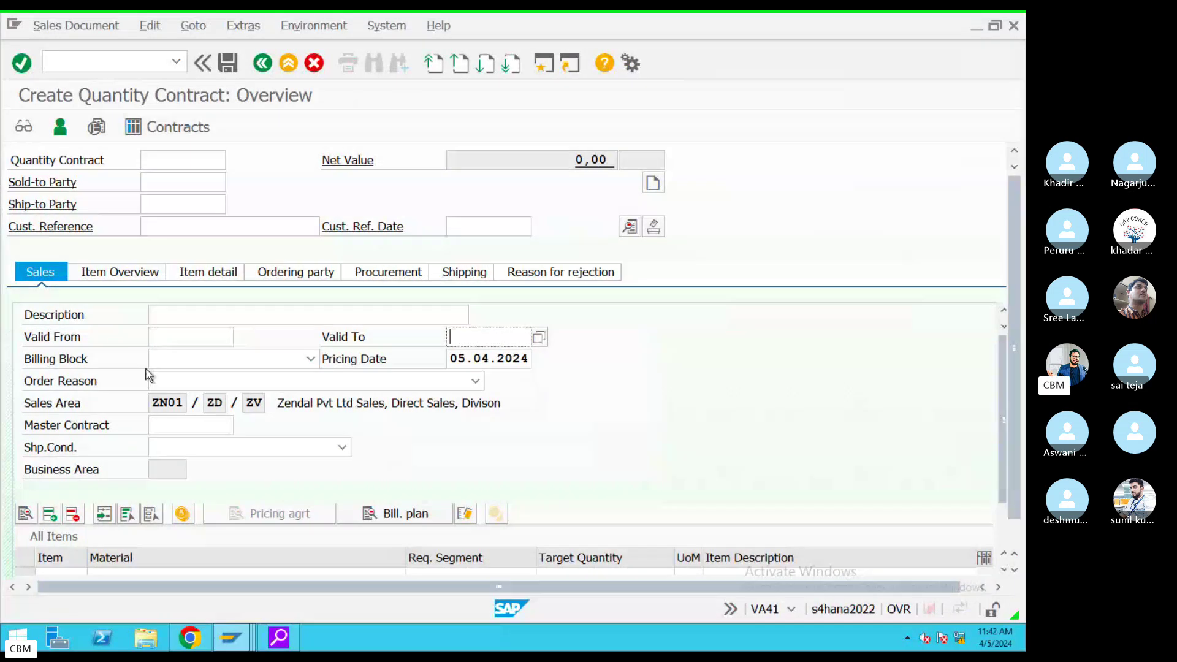
left_click(160, 203)
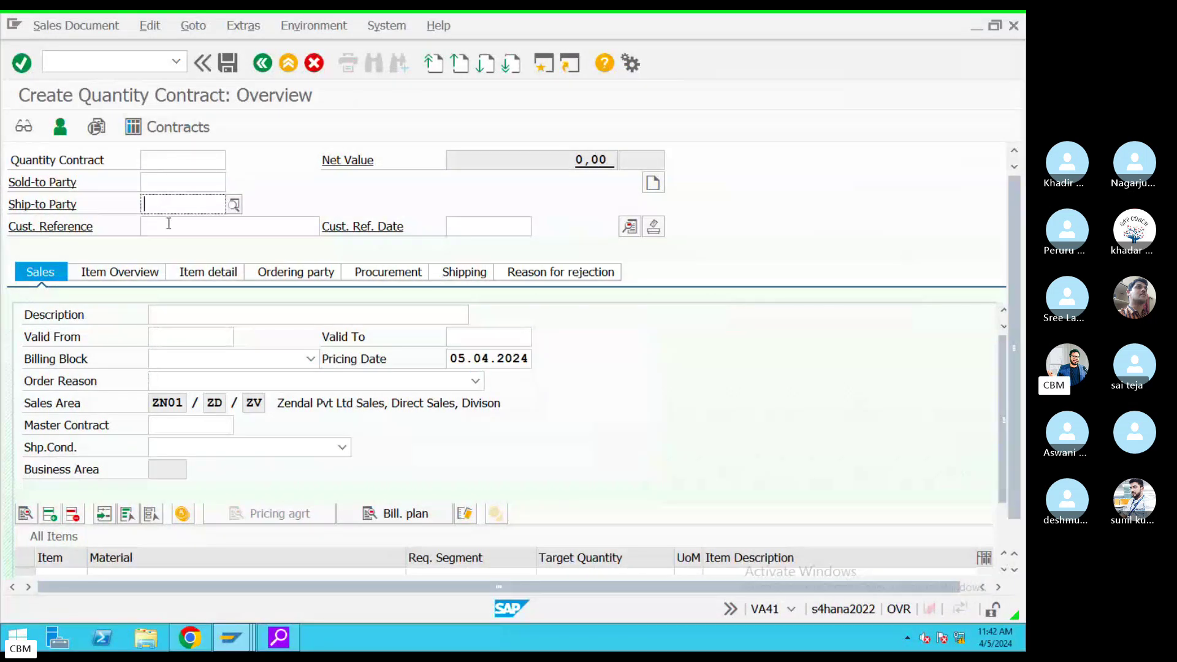
left_click(167, 225)
Return to the TextEdit notes and add "Customer Ref" and "Customer Ref Date" lines below "Valid To"
key("ctrl+Left")
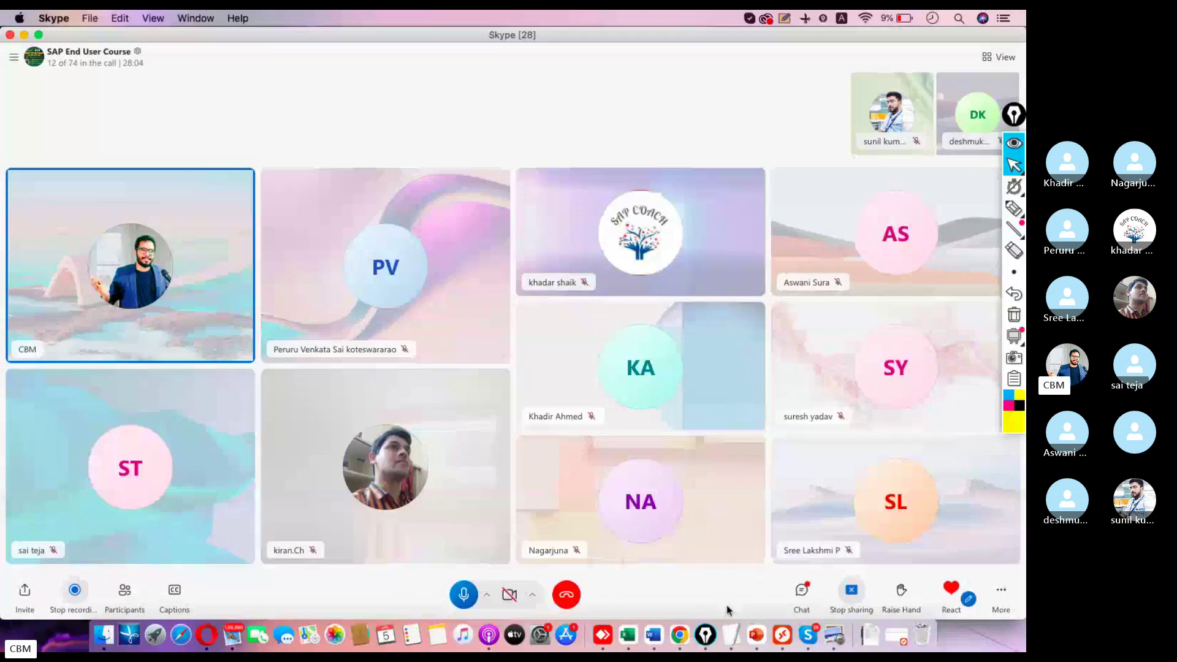
left_click(731, 626)
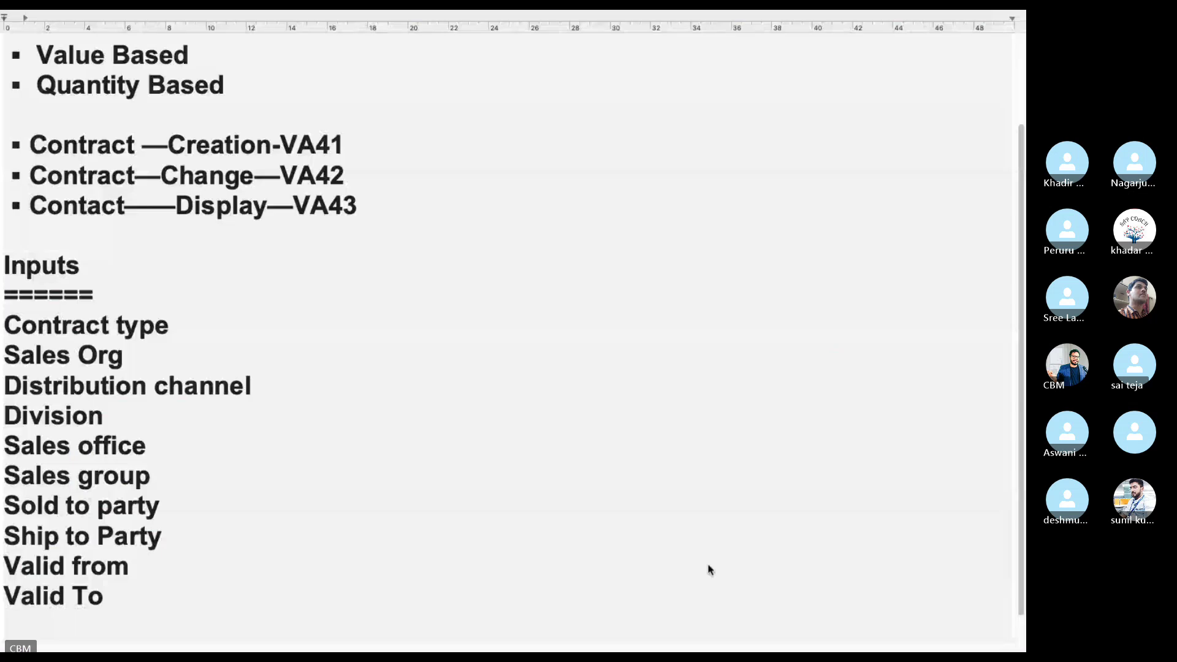
type("Custom")
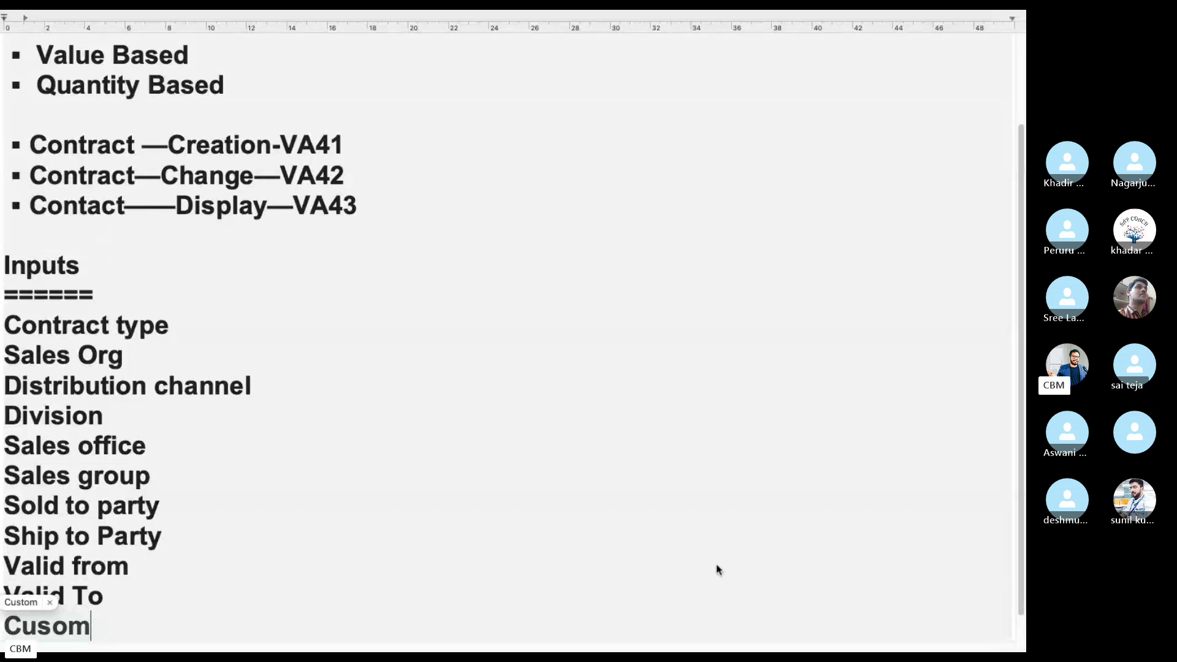
type("er Ref")
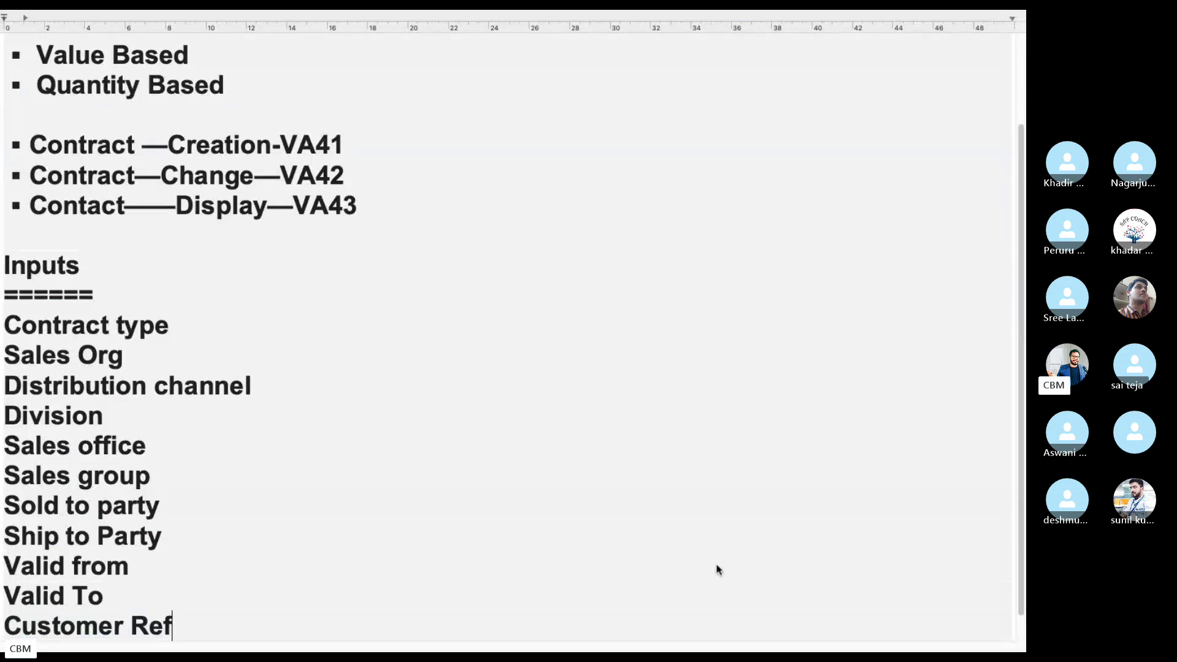
key("Return")
type("Cusom")
key("BackSpace")
key("BackSpace")
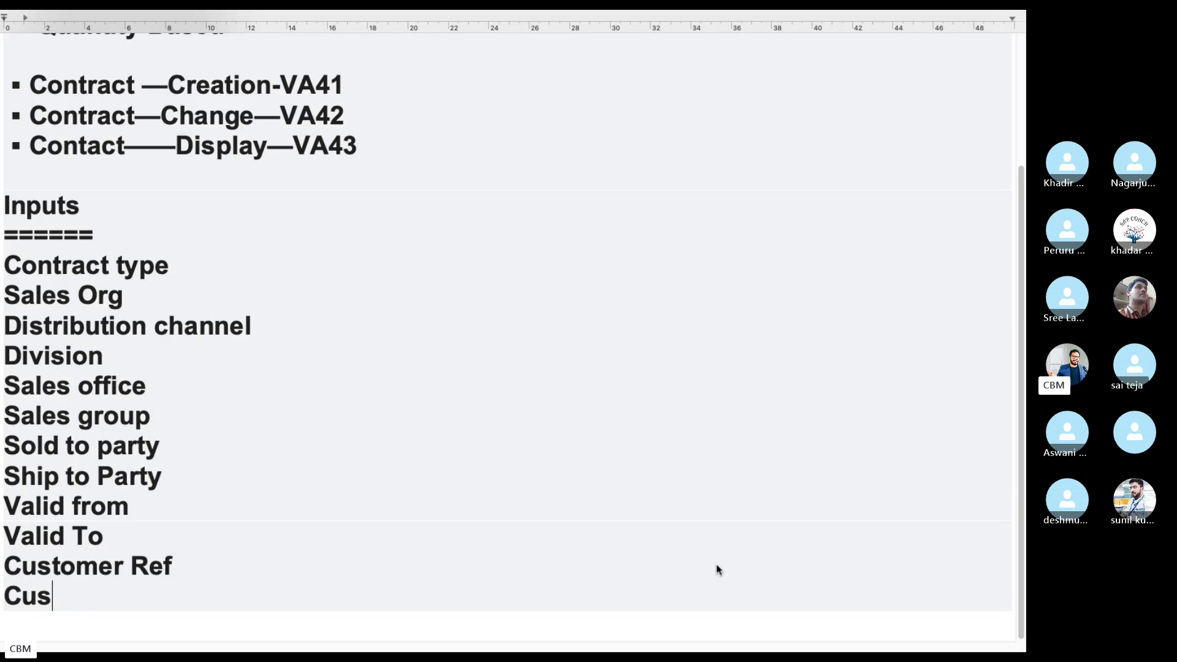
type("tomer Ref Da")
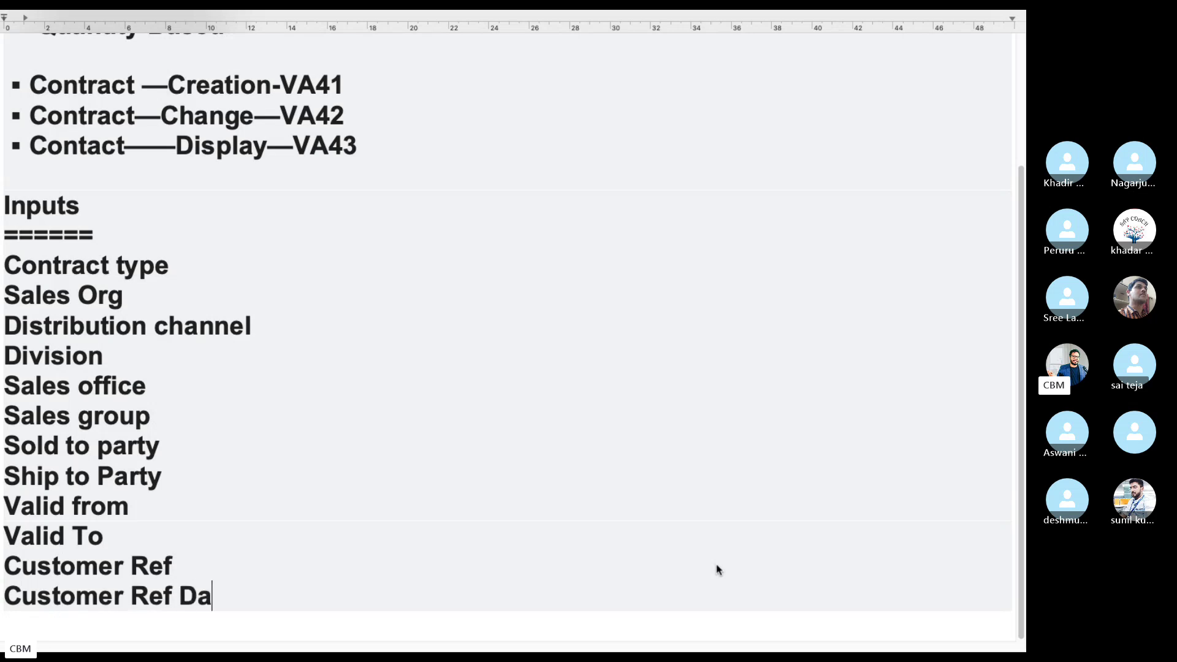
type("te")
key("Return")
Return to the SAP quantity contract and enter the same suggested customer number as Sold-to Party and Ship-to Party
key("ctrl+Left")
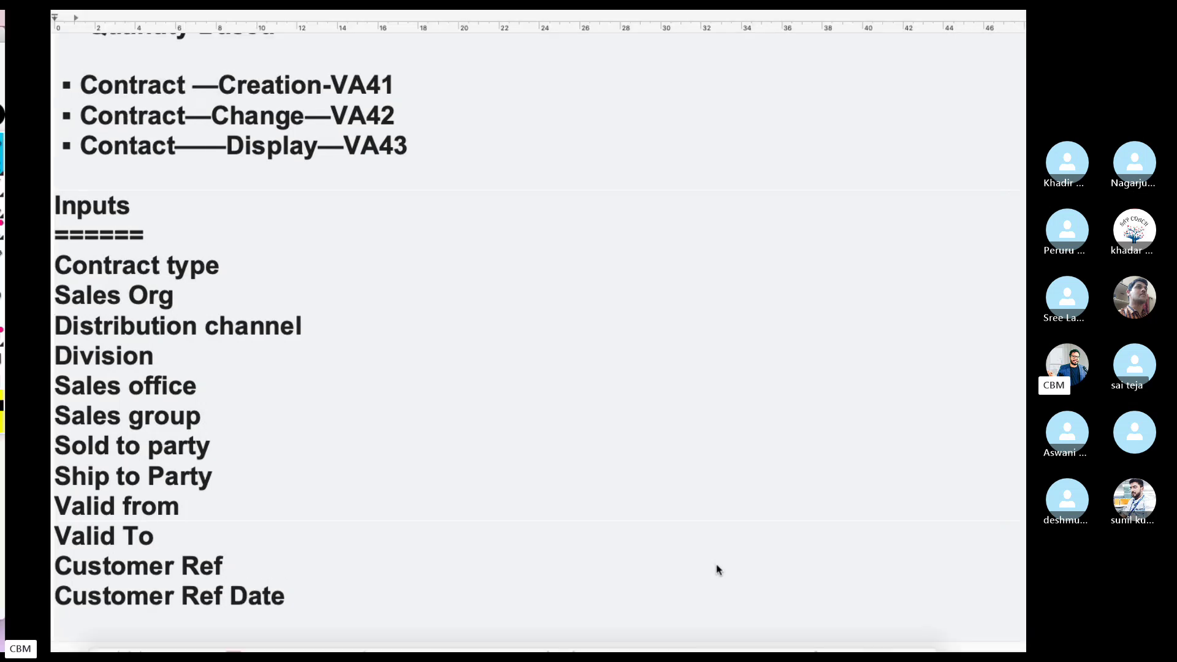
left_click(777, 635)
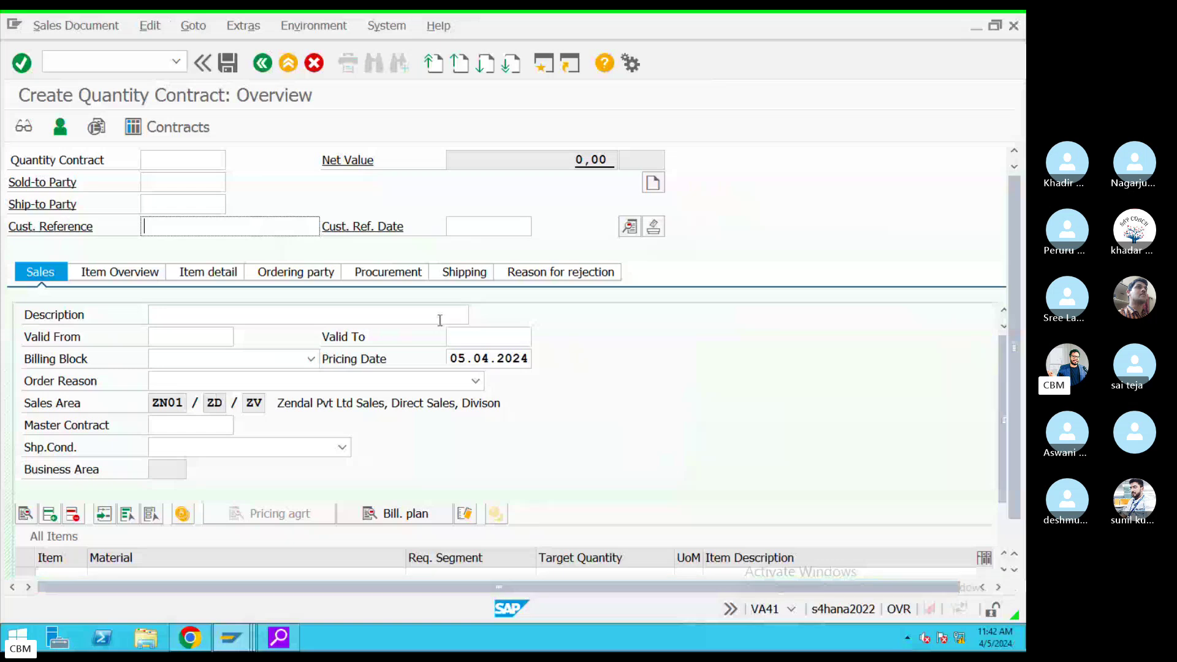
left_click(257, 317)
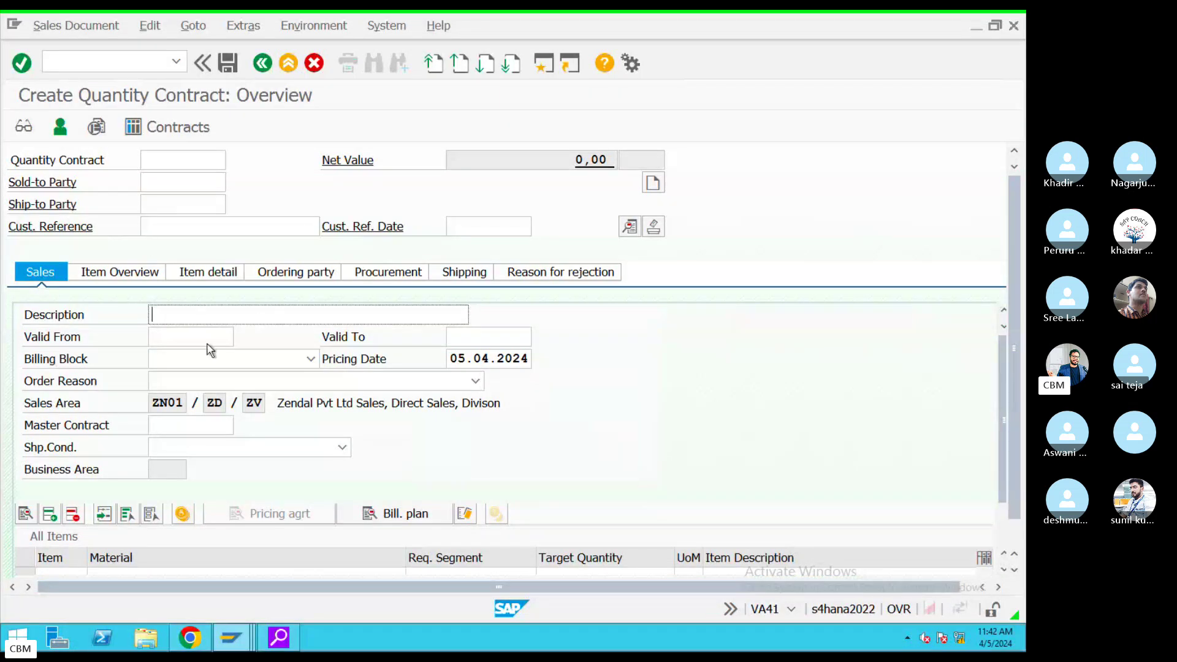
left_click(169, 184)
key("space")
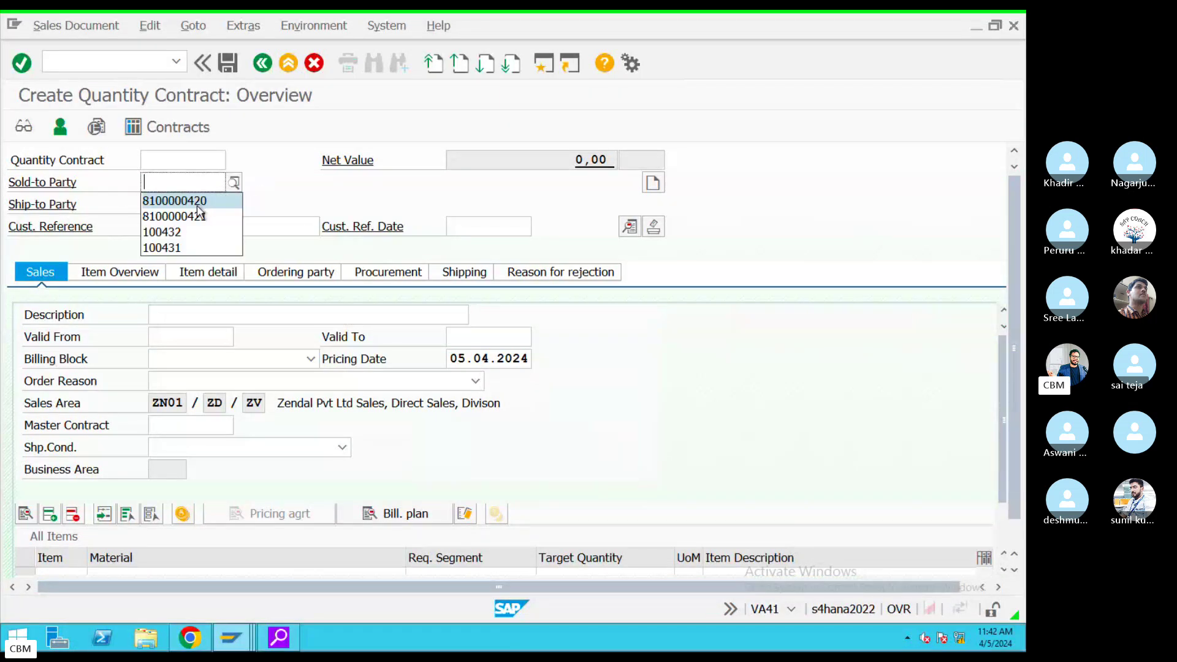
left_click(196, 202)
left_click(184, 206)
key("BackSpace")
left_click(193, 223)
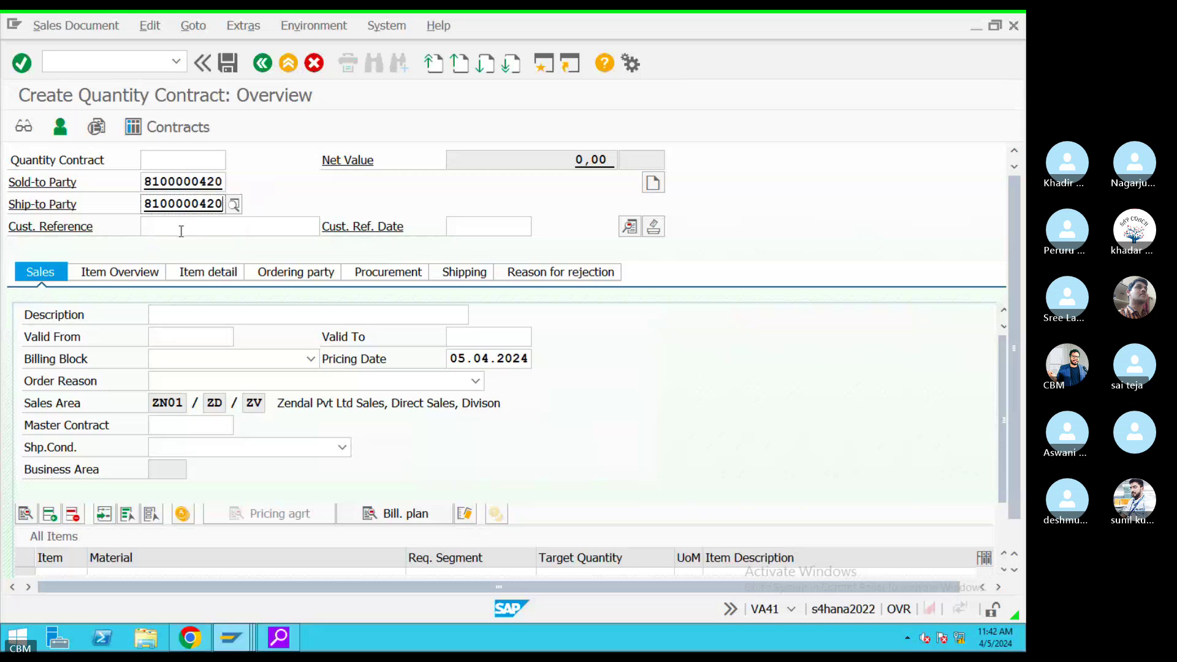
Set the customer reference to REF43436 and the customer reference date to 05.04.2024
left_click(211, 229)
key("BackSpace")
left_click(218, 246)
type("6")
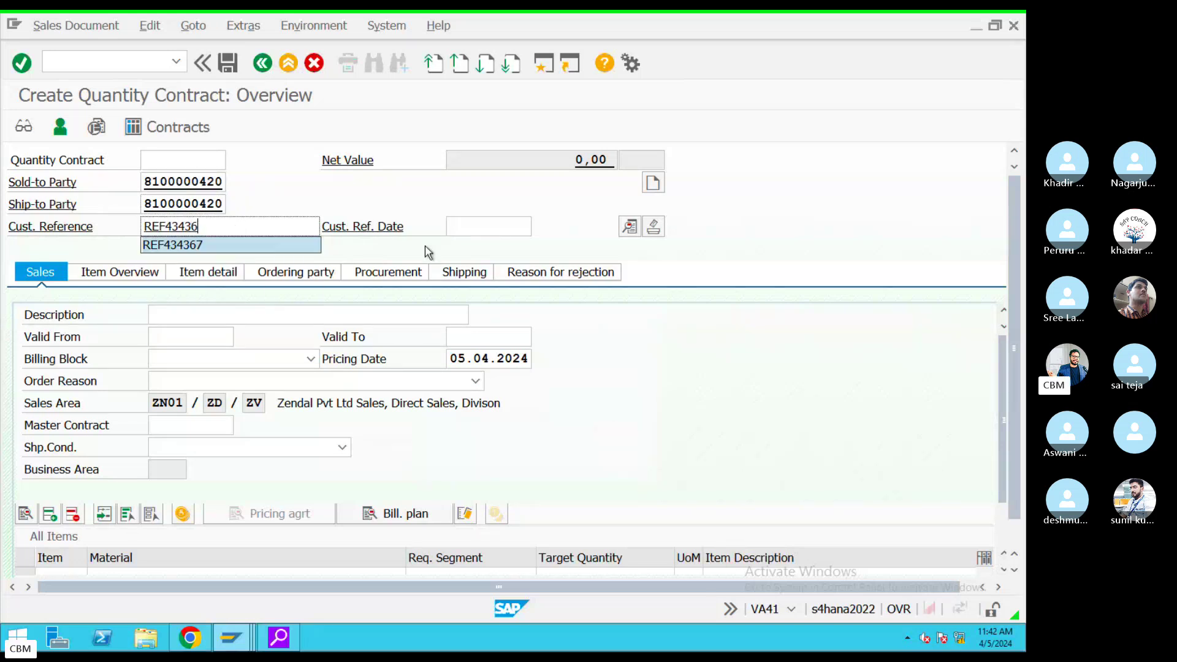
left_click(468, 226)
left_click(539, 227)
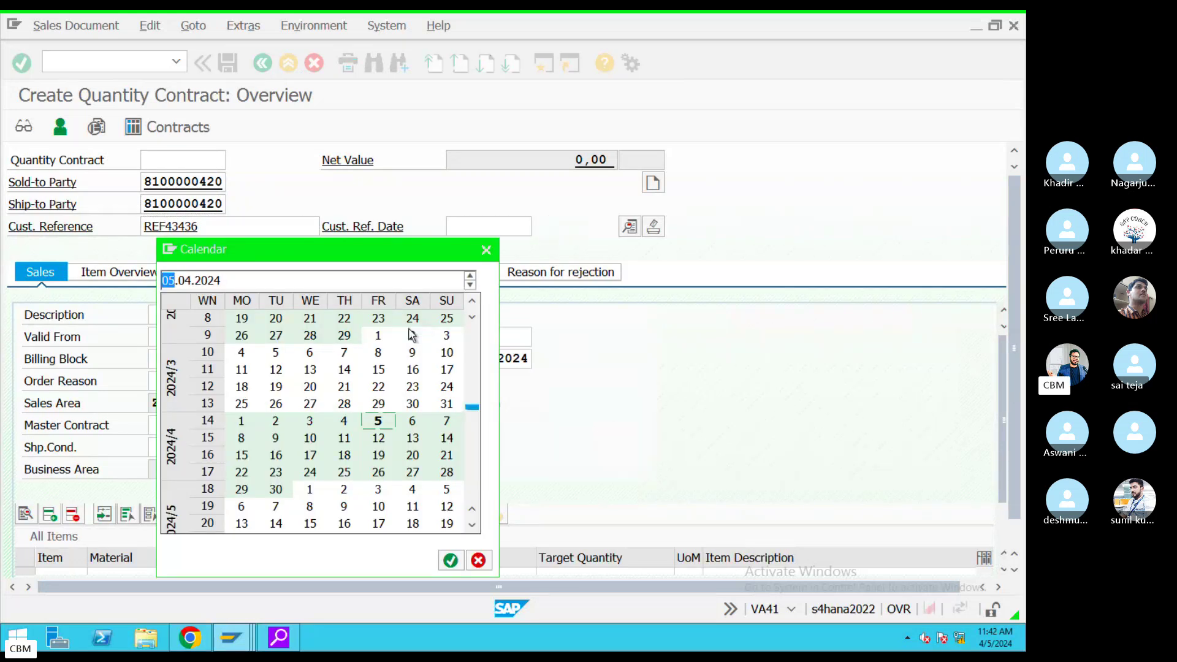
double_click(380, 420)
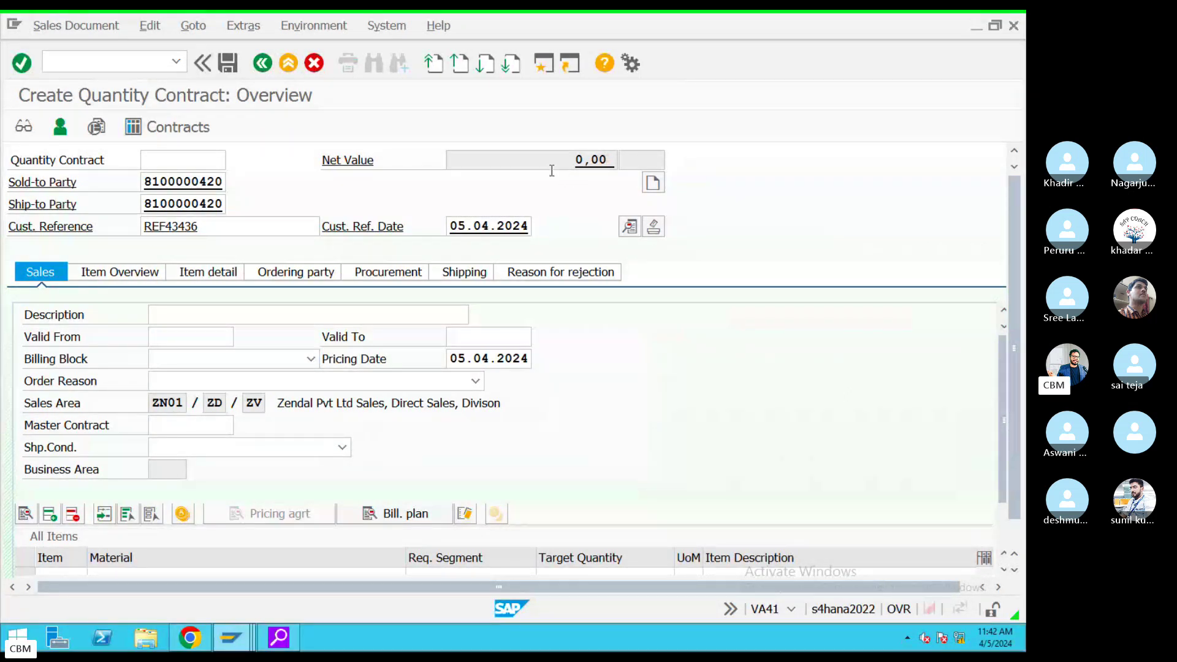
left_click_drag(579, 166, 624, 161)
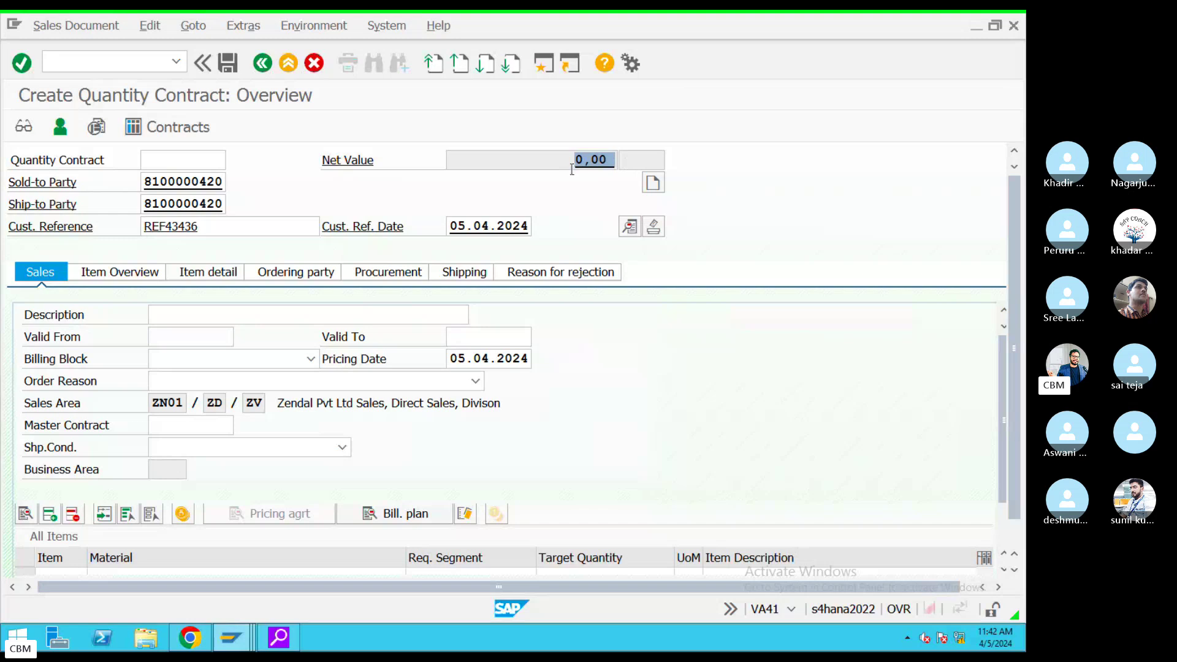
Enter "Quantity Based Contact" as the contract description
left_click(166, 320)
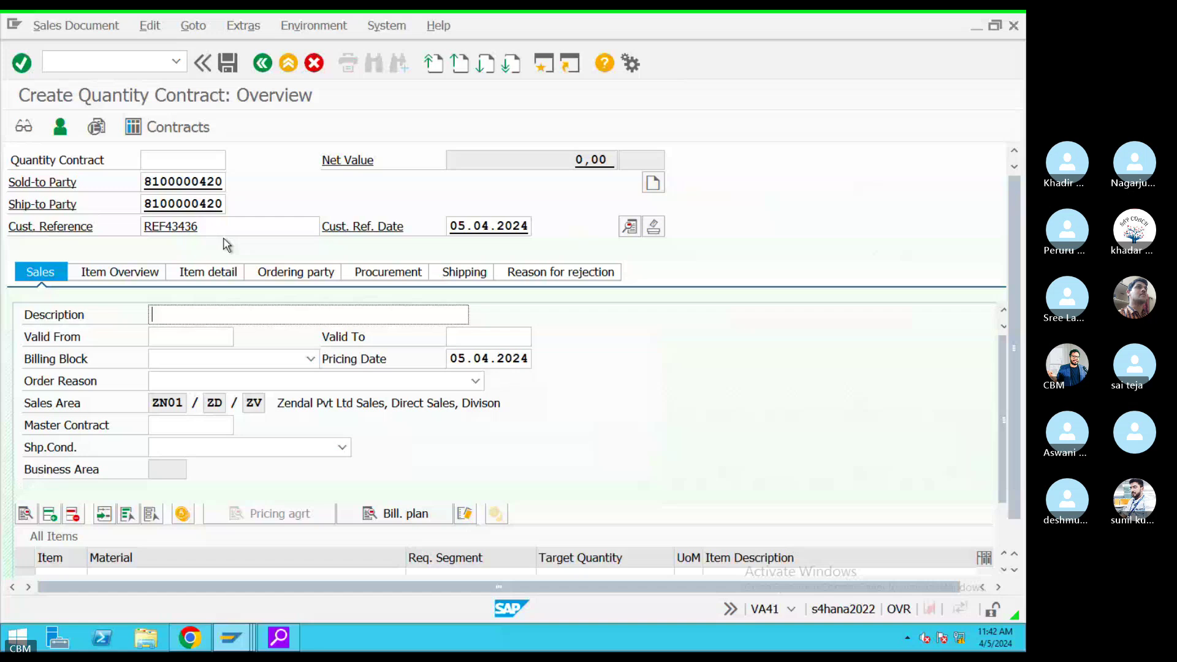
type("Quantity B")
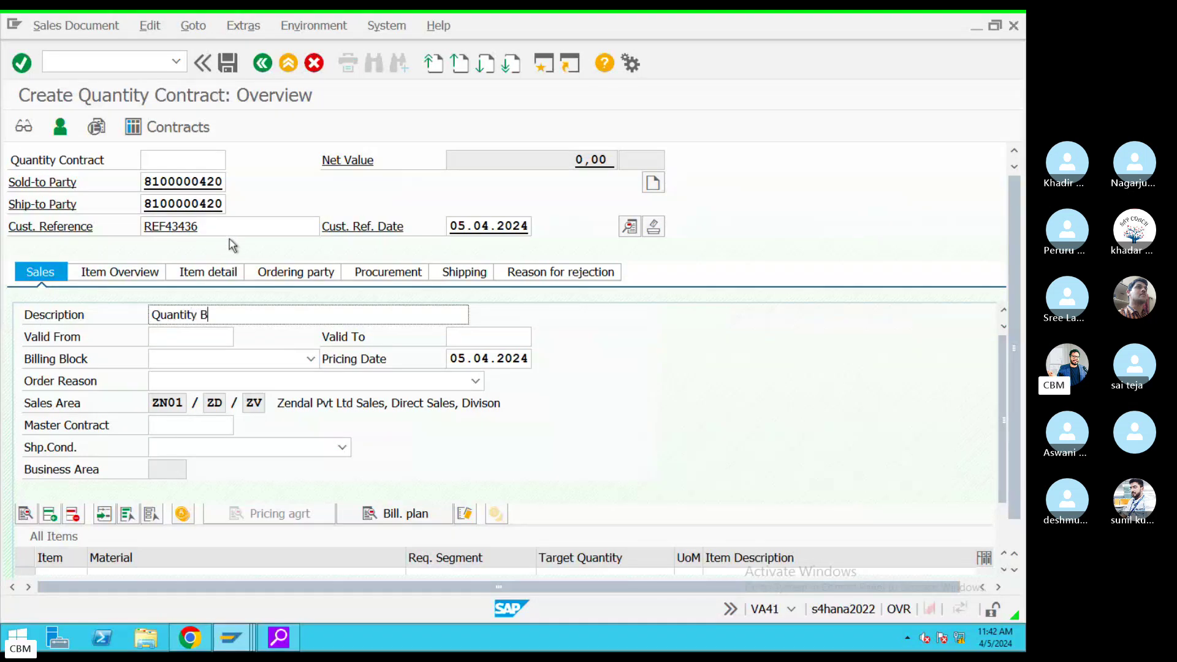
type("ased Q")
key("BackSpace")
type("Contact")
Set the contract validity from 01.04.2023 to 31.03.2025
left_click(185, 339)
type("01.04.2023")
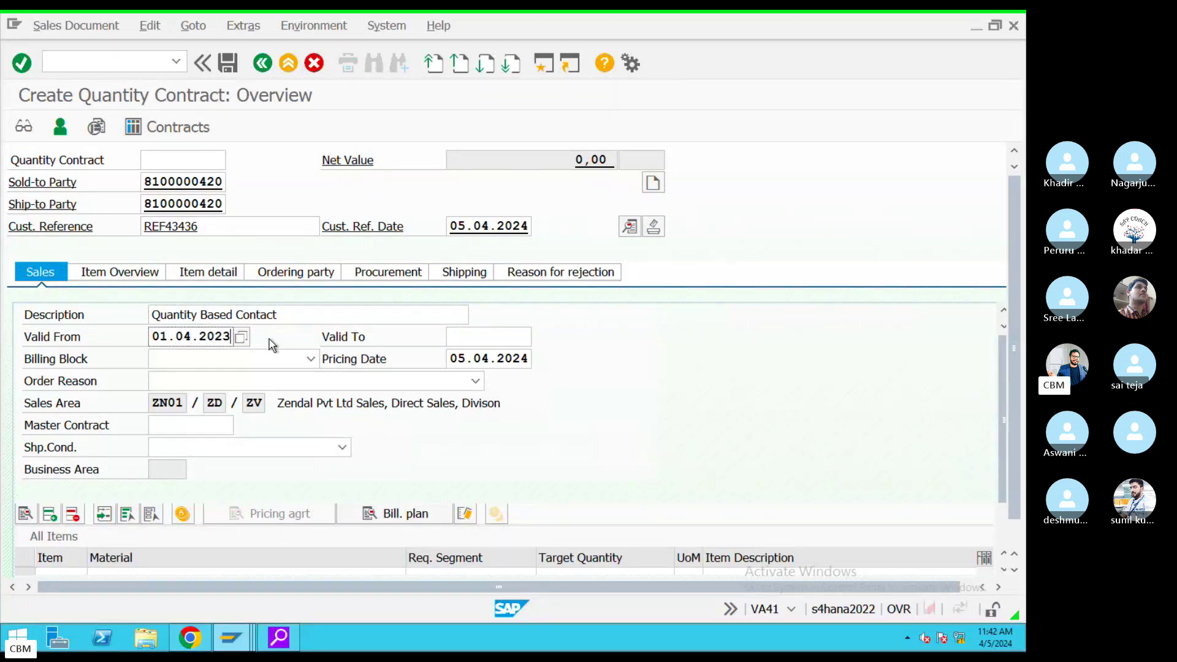
left_click(464, 340)
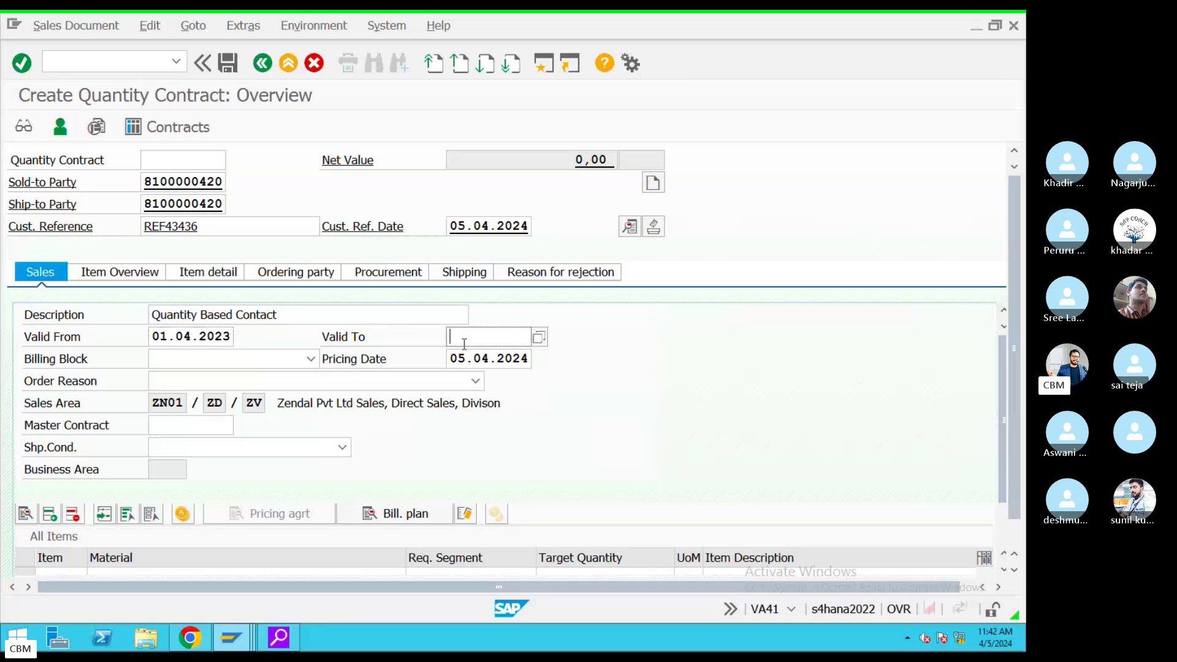
type("0")
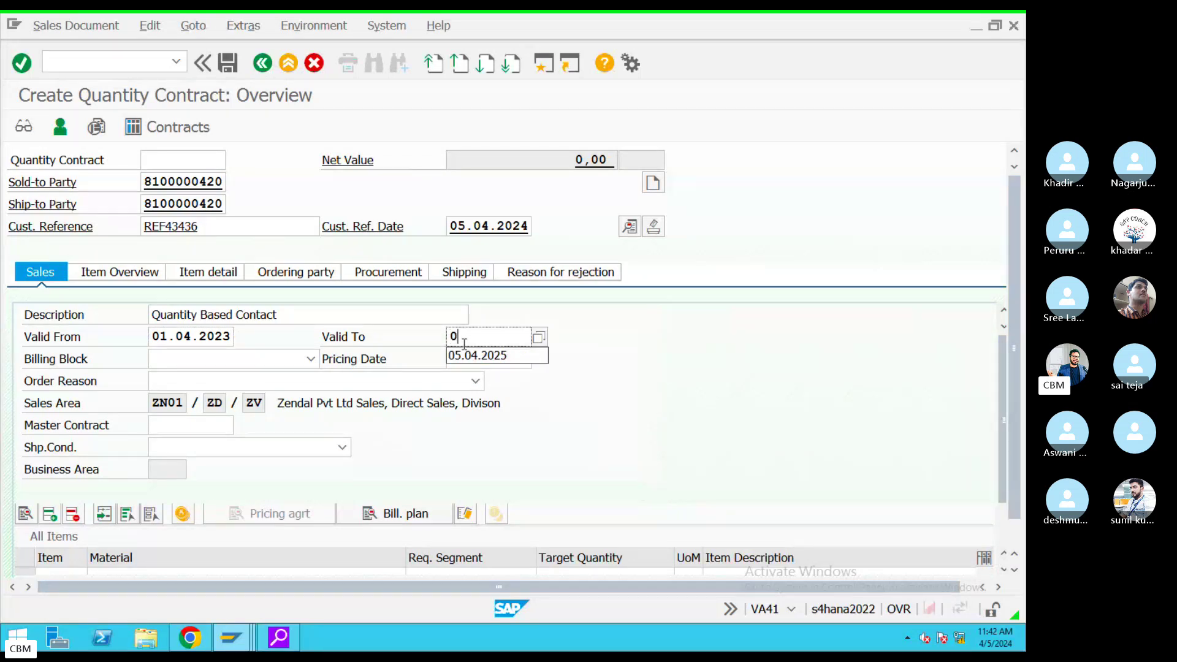
type("31.03.2025")
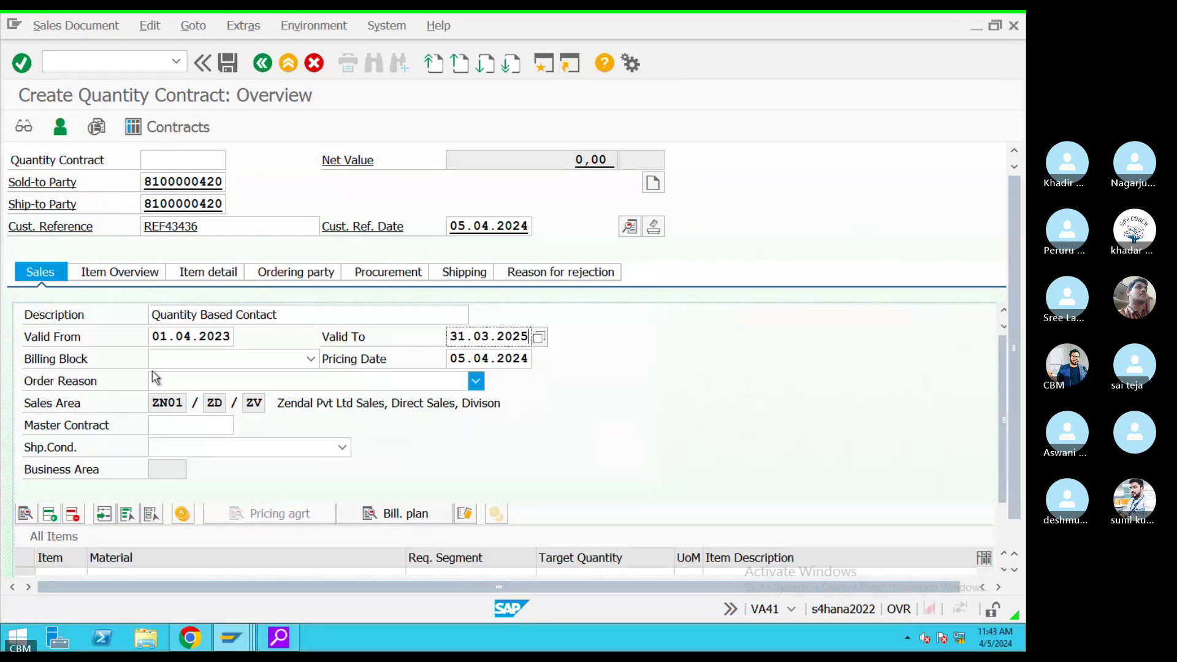
Choose "Excellent price" as the order reason and look through the other available reasons without changing it
left_click(175, 385)
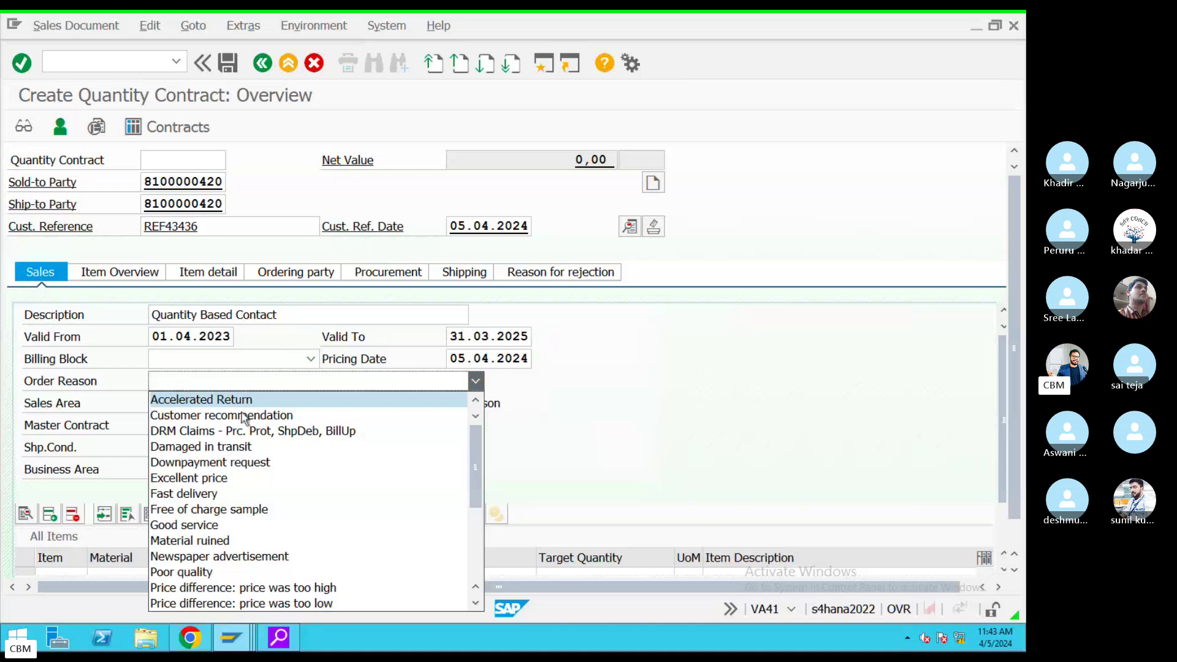
left_click(216, 483)
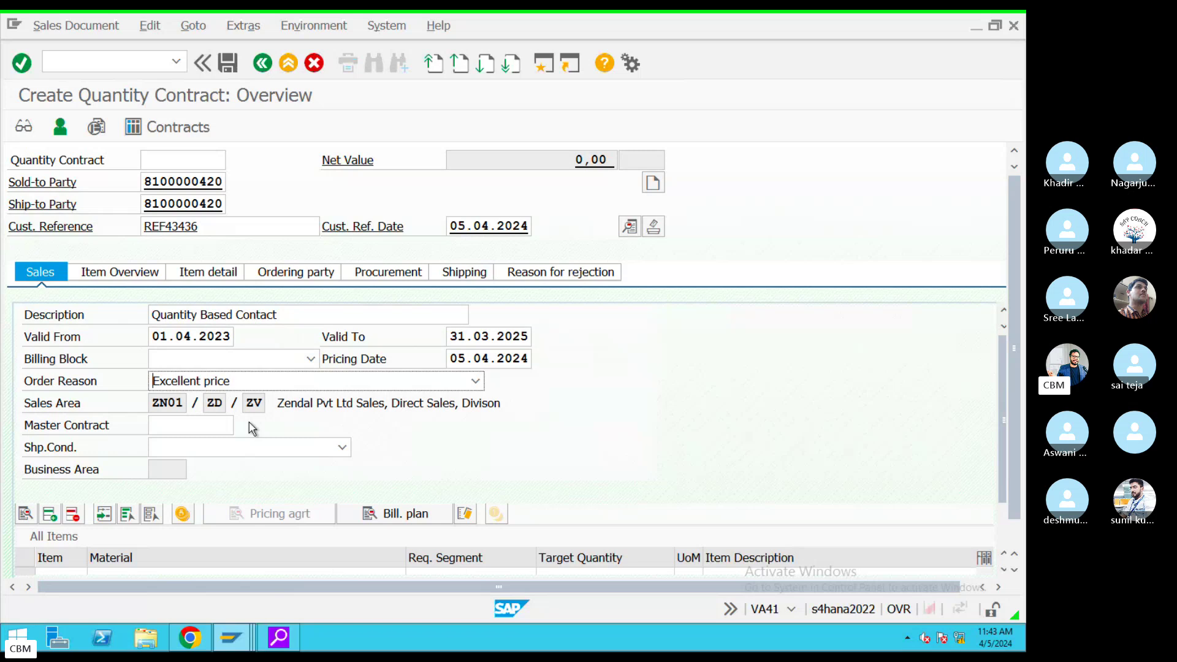
left_click(365, 387)
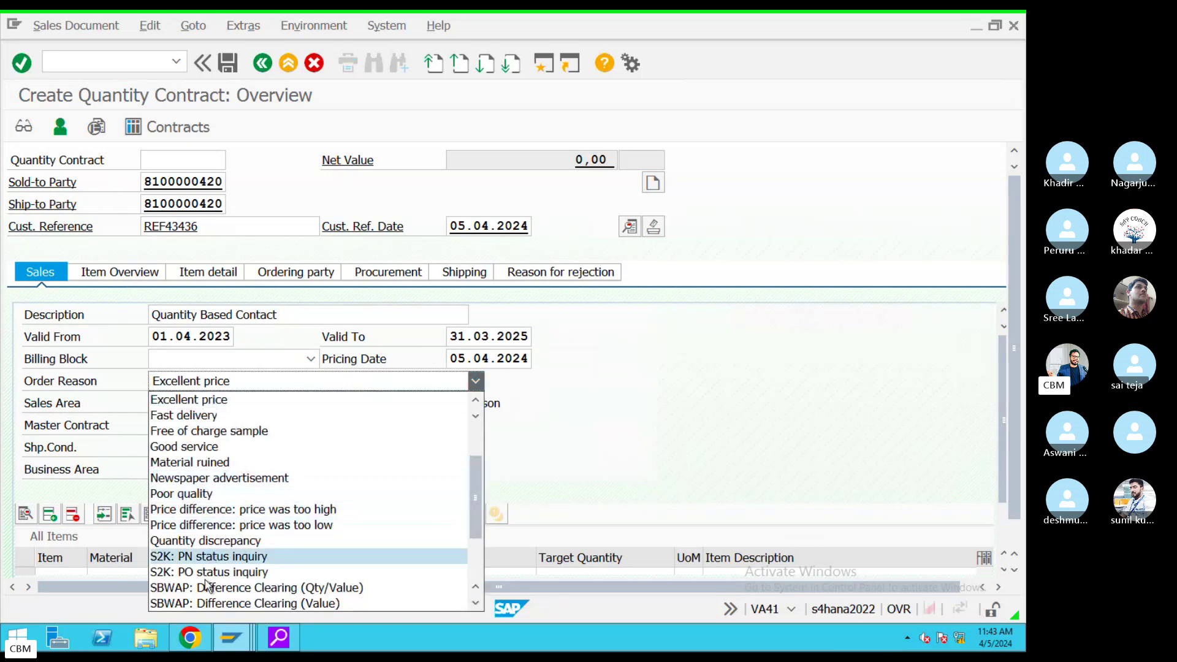
left_click(657, 459)
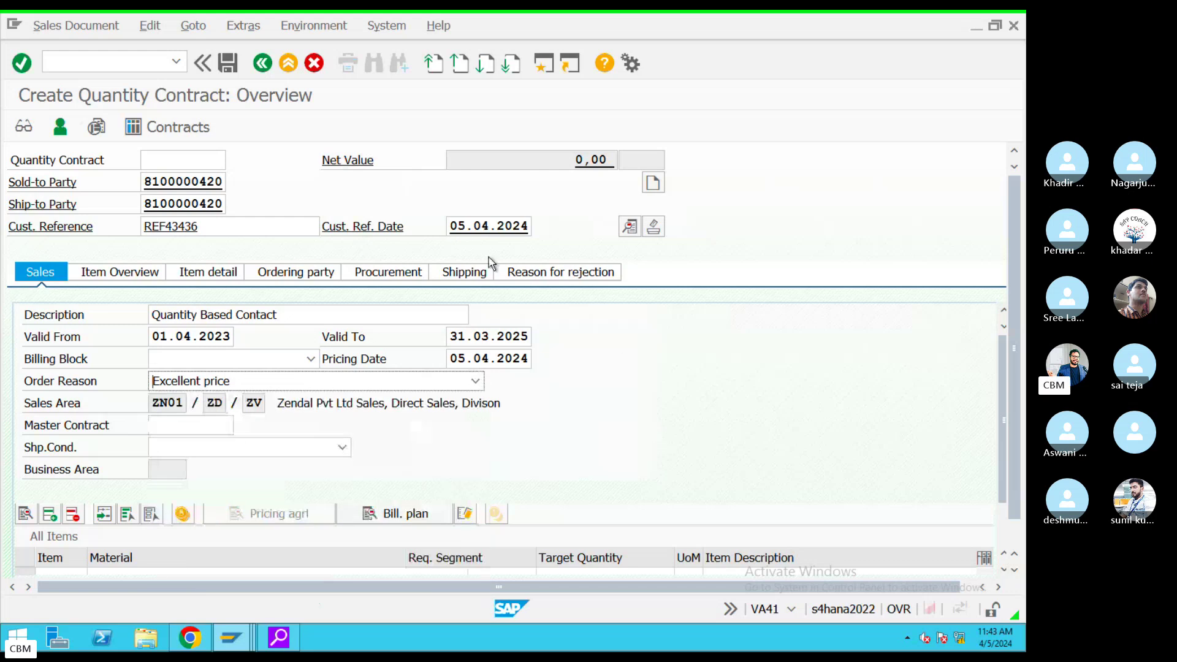
Set the contract's shipping condition to "Immediately"
scroll(367, 429, "down", 1)
scroll(367, 430, "up", 1)
left_click(196, 454)
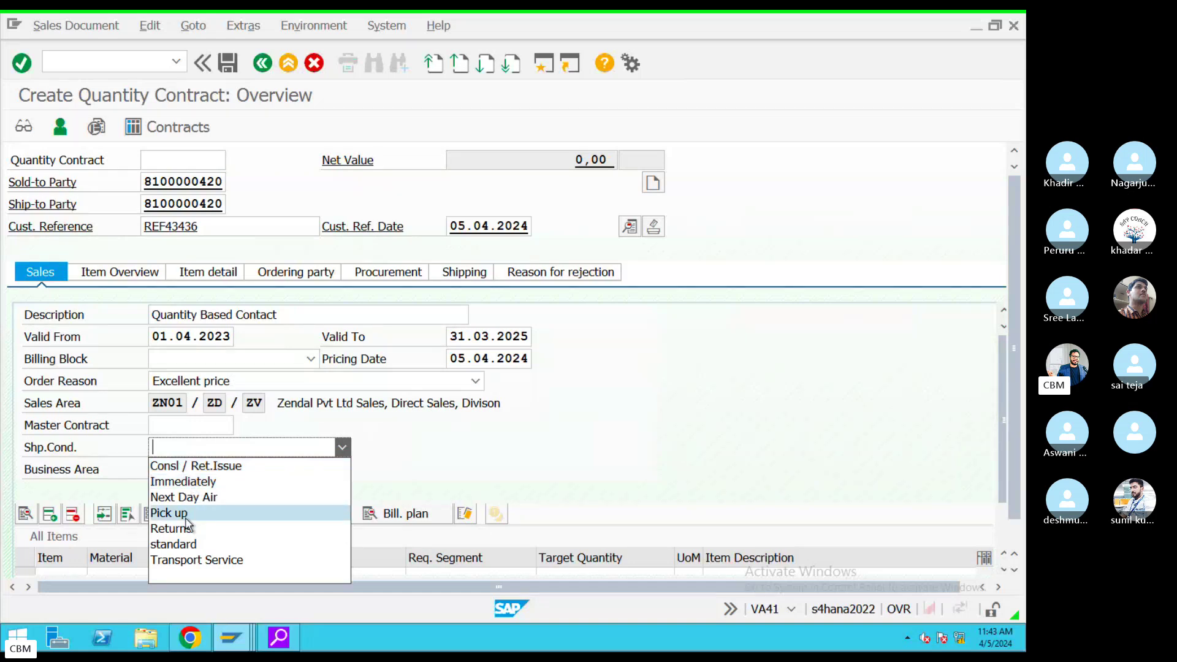
left_click(211, 482)
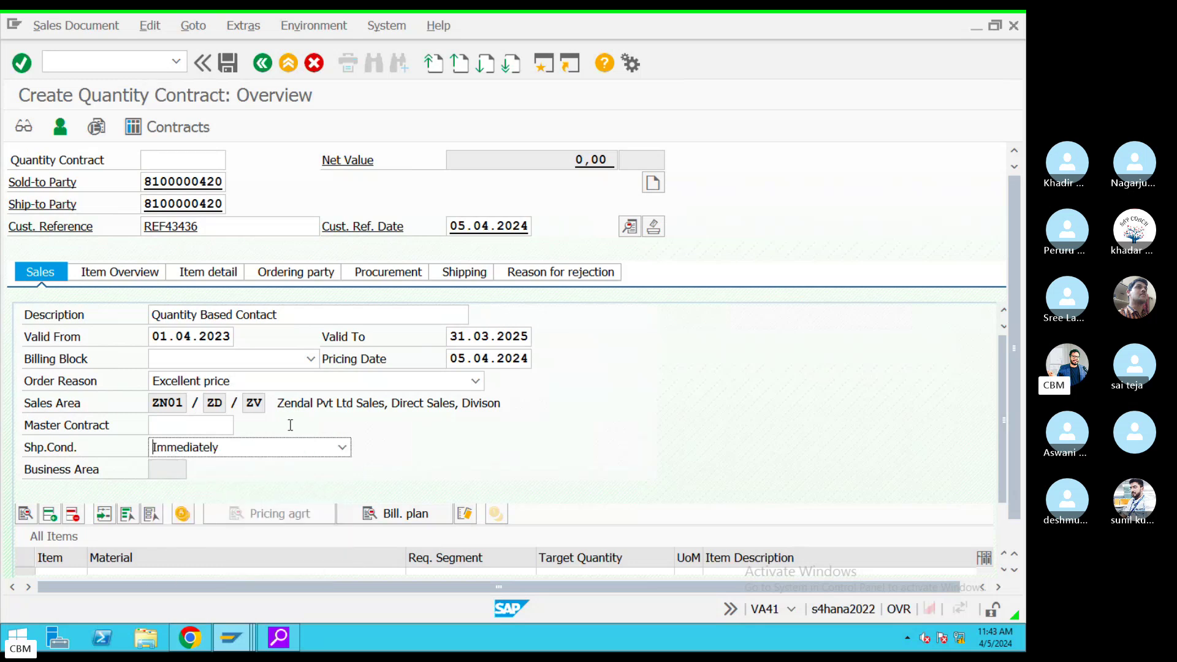
scroll(289, 426, "down", 1)
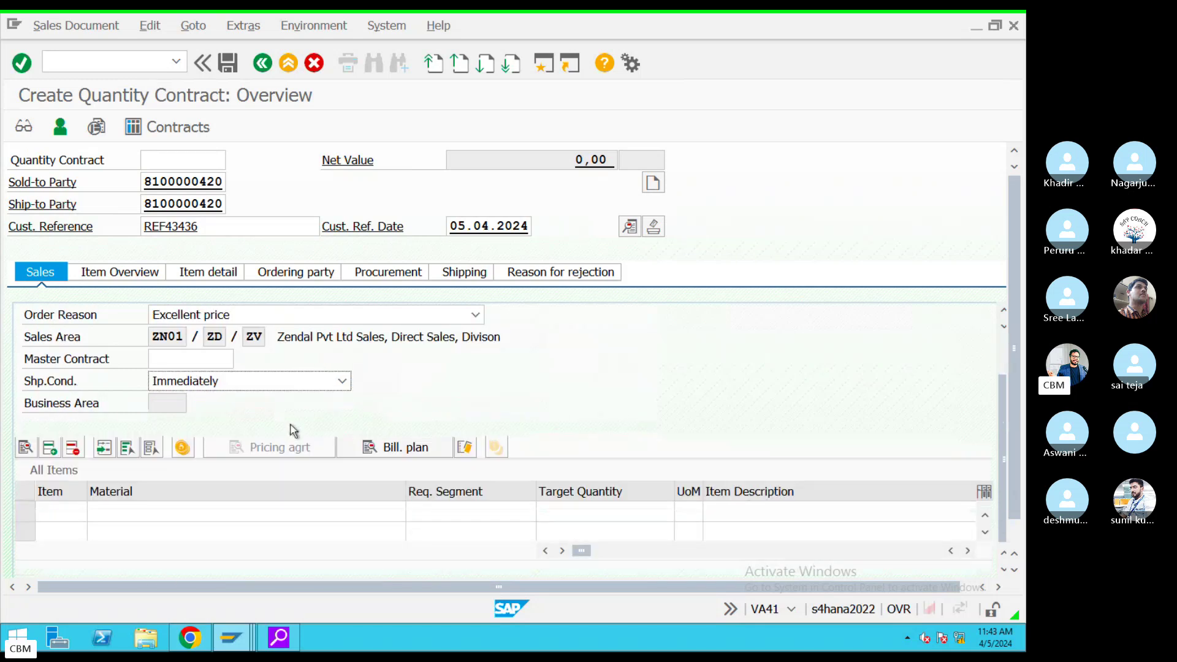
scroll(276, 422, "up", 1)
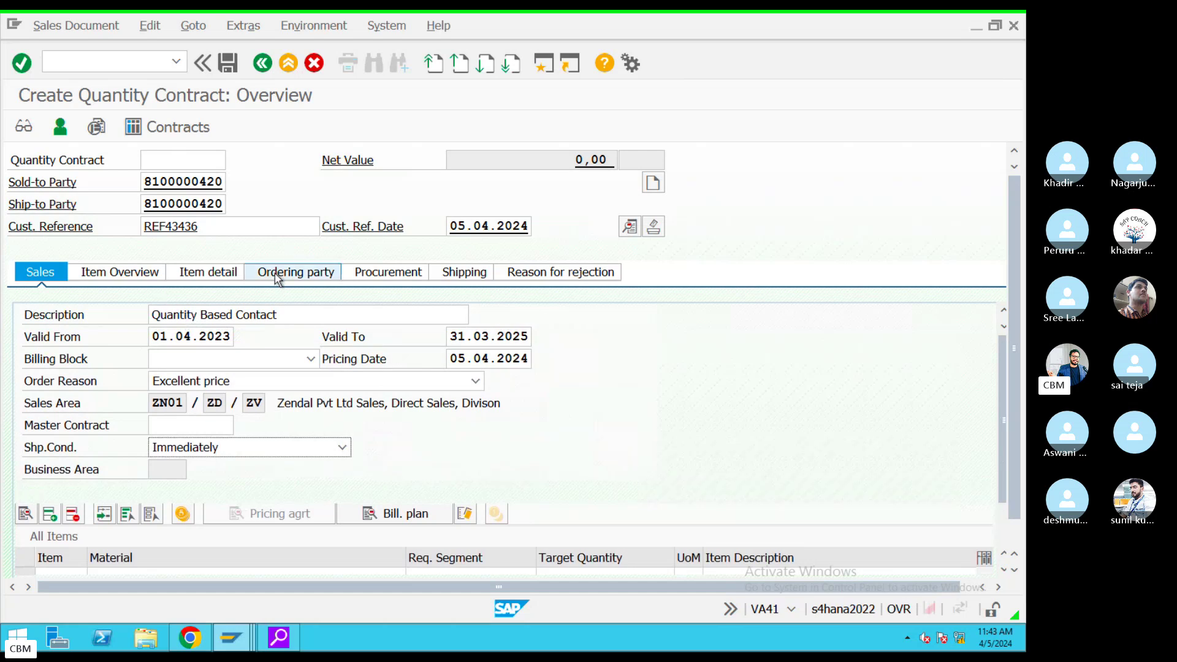
Switch to the TextEdit notes and add a "Description of the contract" line below "Customer Ref Date"
key("ctrl+Left")
left_click(739, 628)
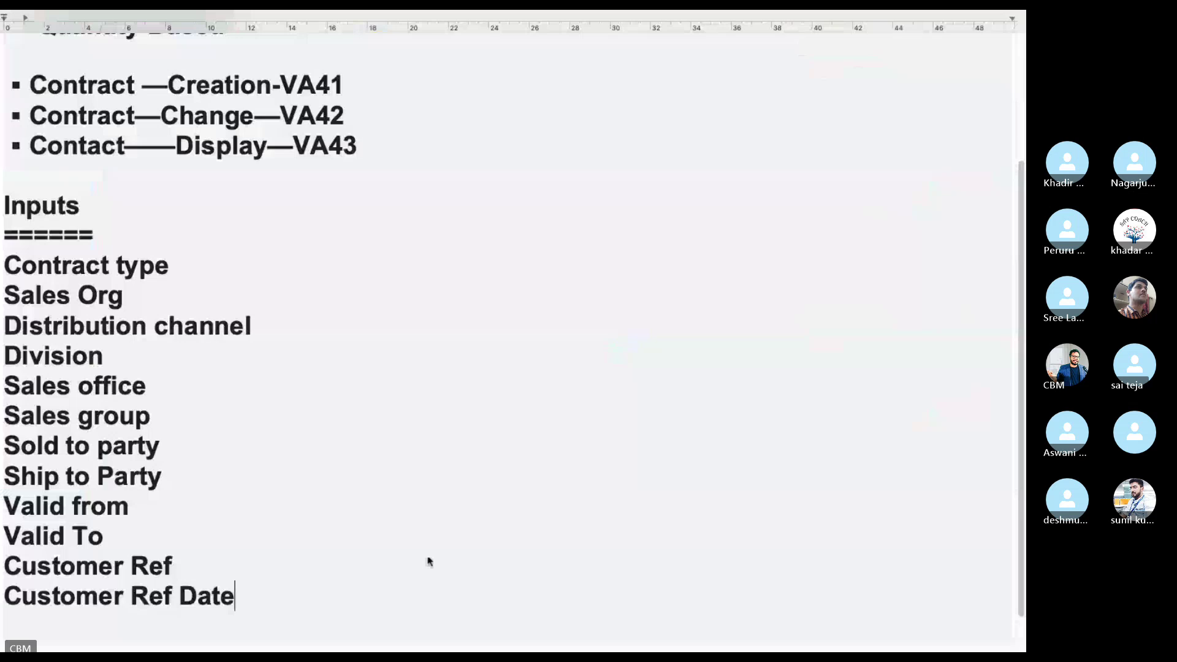
key("Return")
type("Disc")
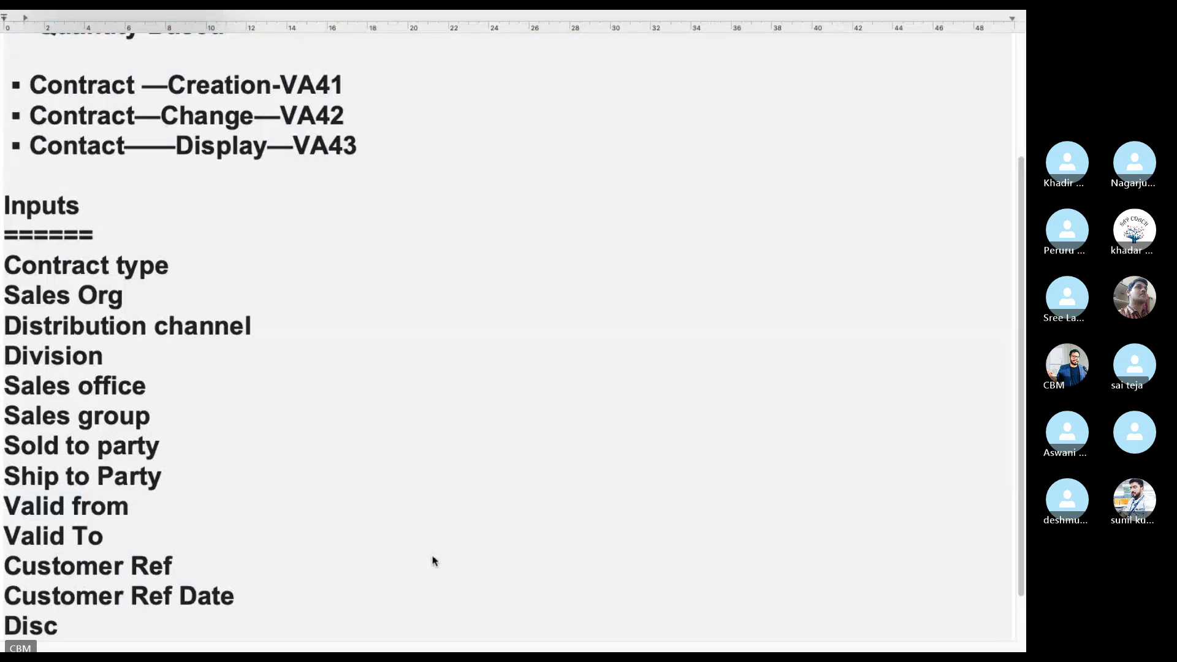
type("ription o")
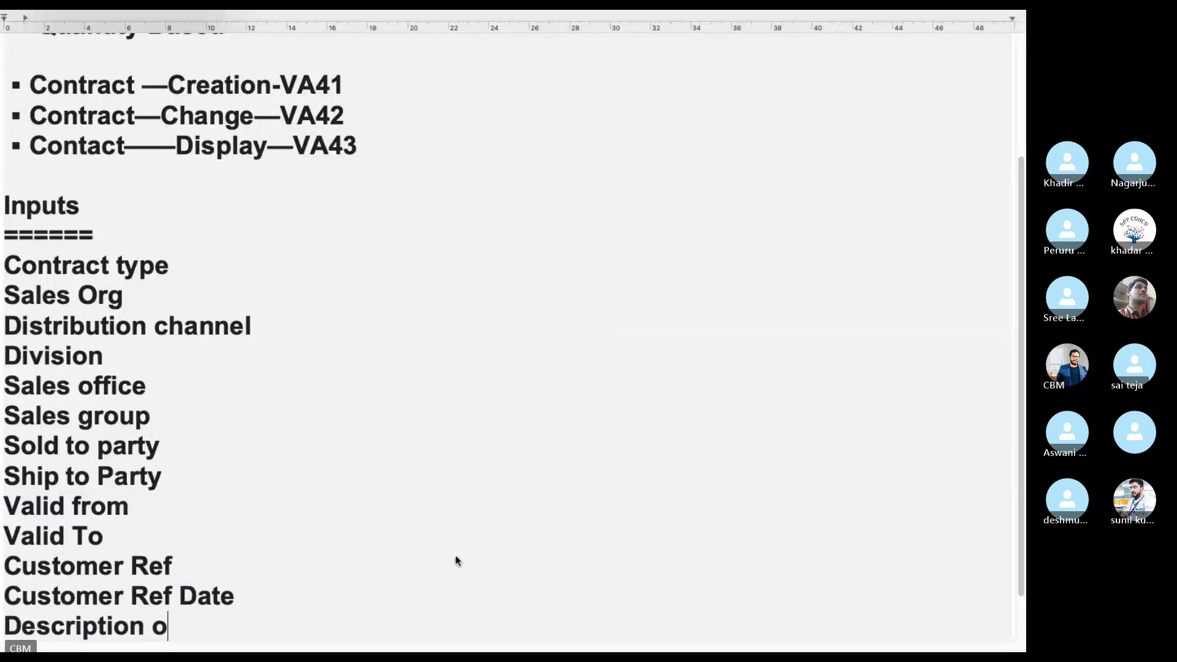
type("f the contact")
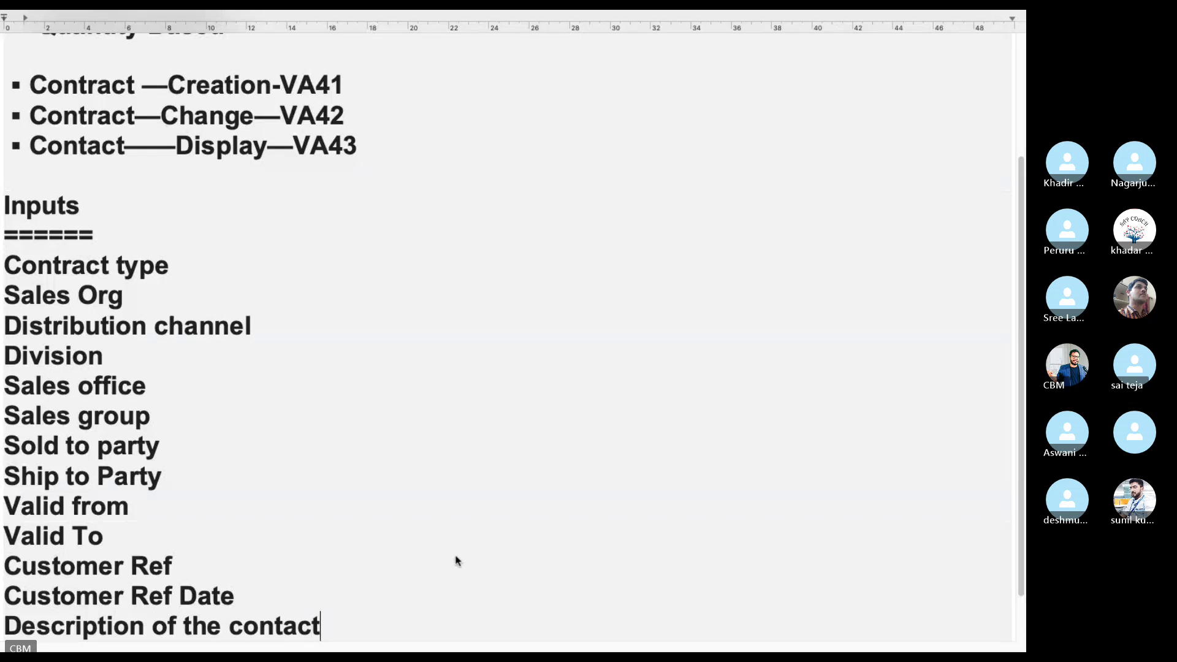
key("BackSpace")
key("BackSpace")
key("BackSpace")
type("ract")
key("Return")
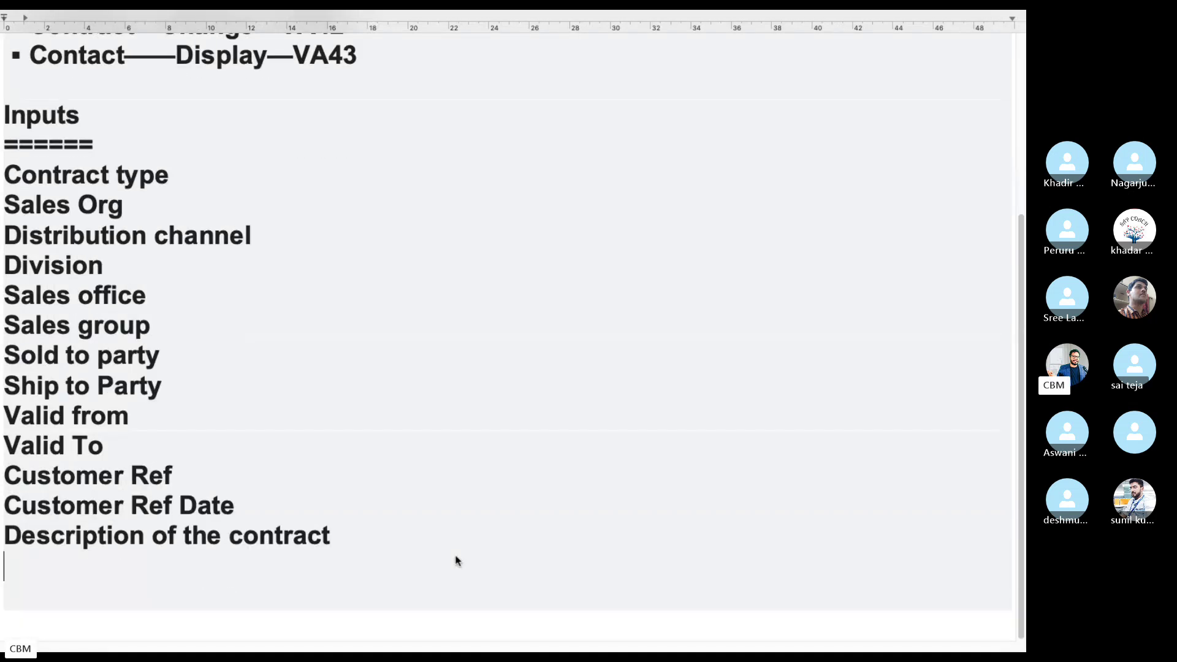
Check the field names on the SAP contract overview, and add a "Pricing date" line to the Inputs list in the TextEdit notes
key("ctrl+Left")
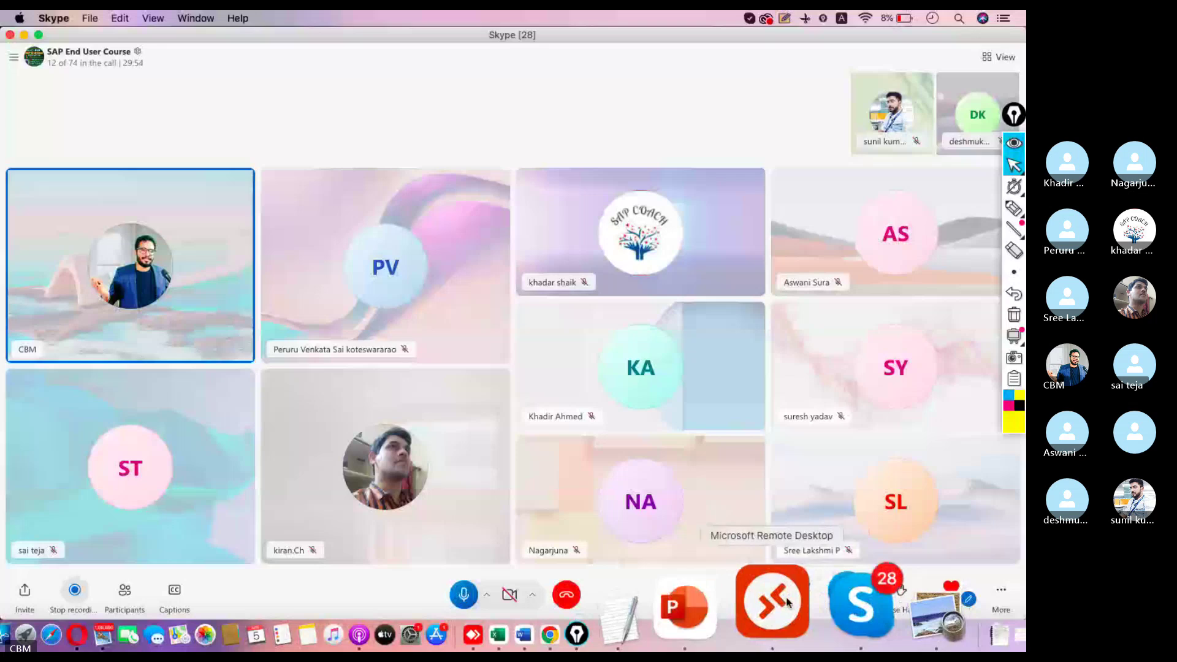
left_click(782, 632)
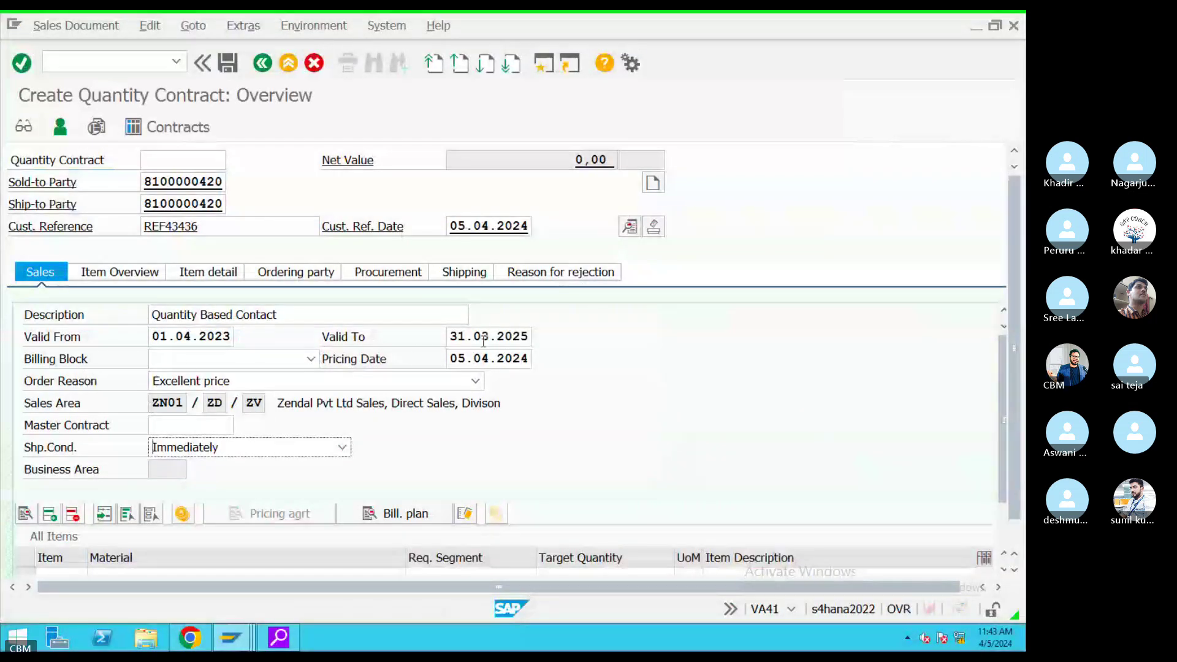
key("ctrl+Left")
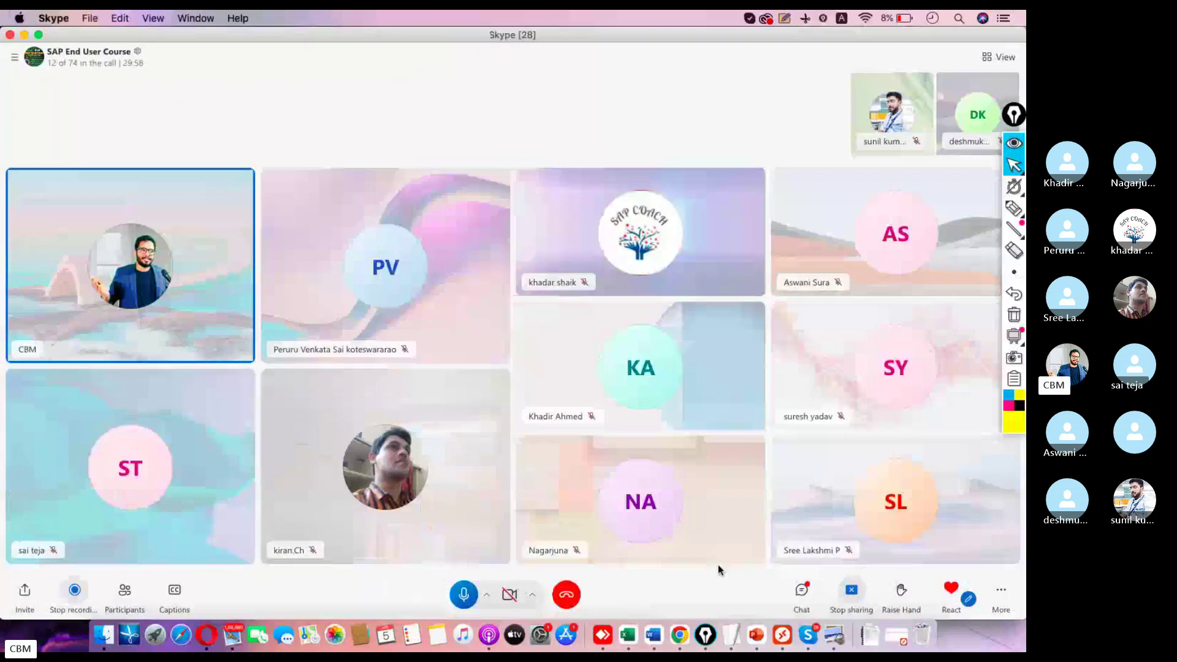
left_click(731, 632)
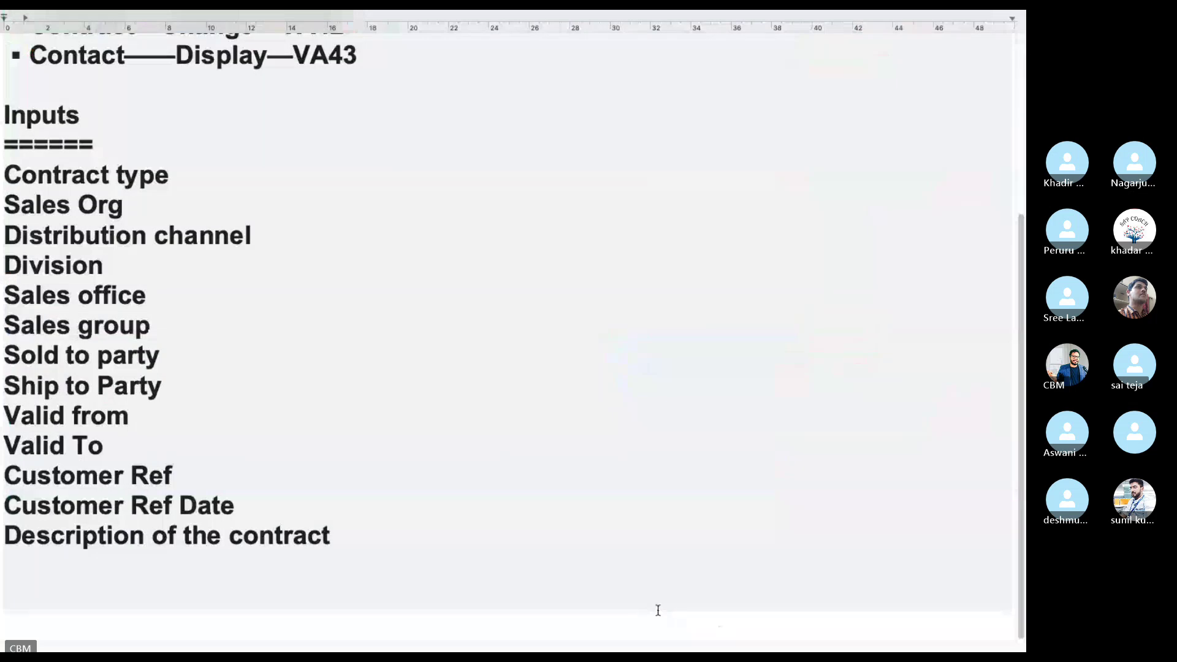
type("Pricing date")
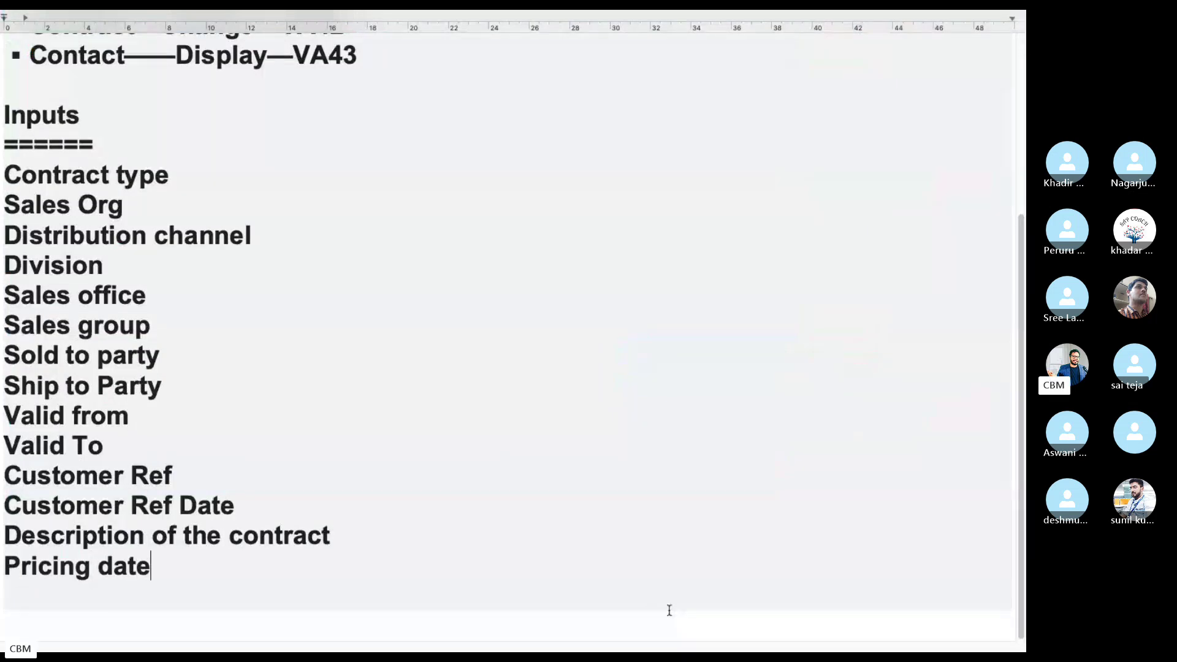
key("Return")
Check the shipping condition field on the SAP contract overview, and add a "Ship condition" line to the TextEdit notes
key("ctrl+Left")
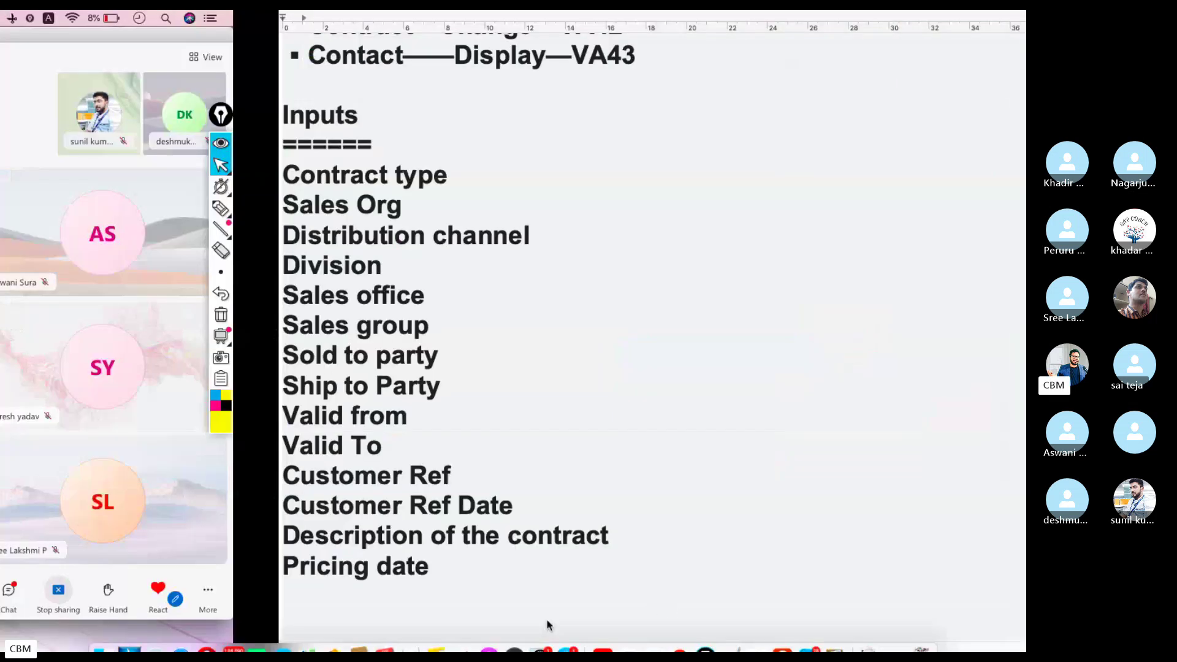
left_click(784, 631)
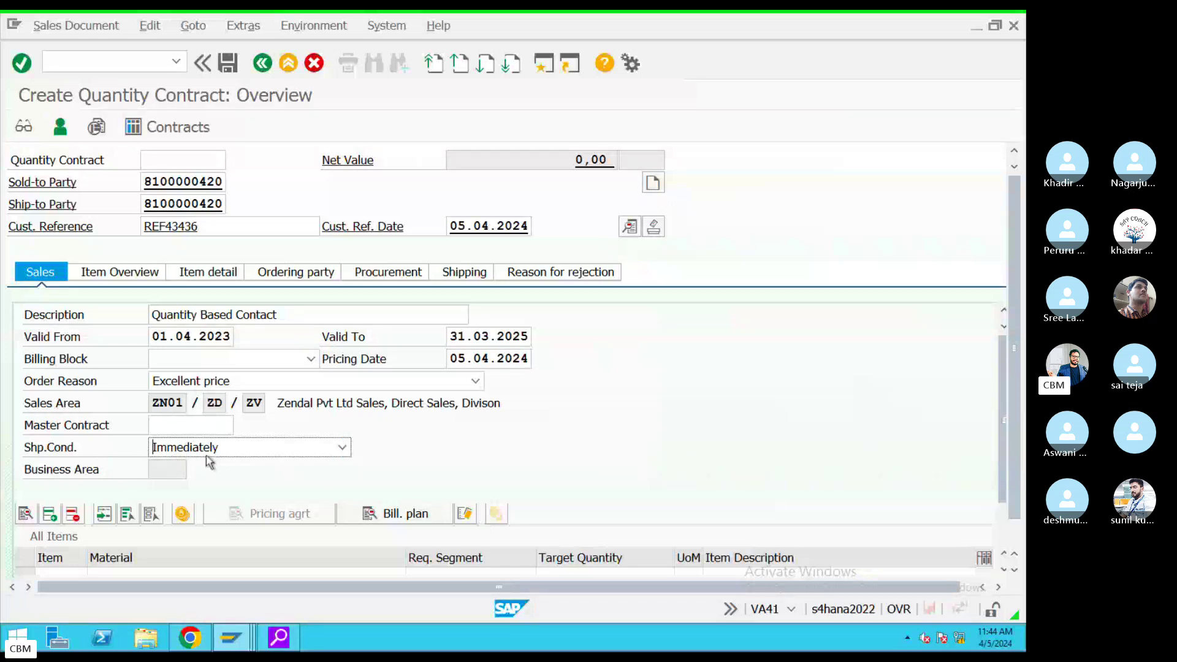
key("ctrl+Left")
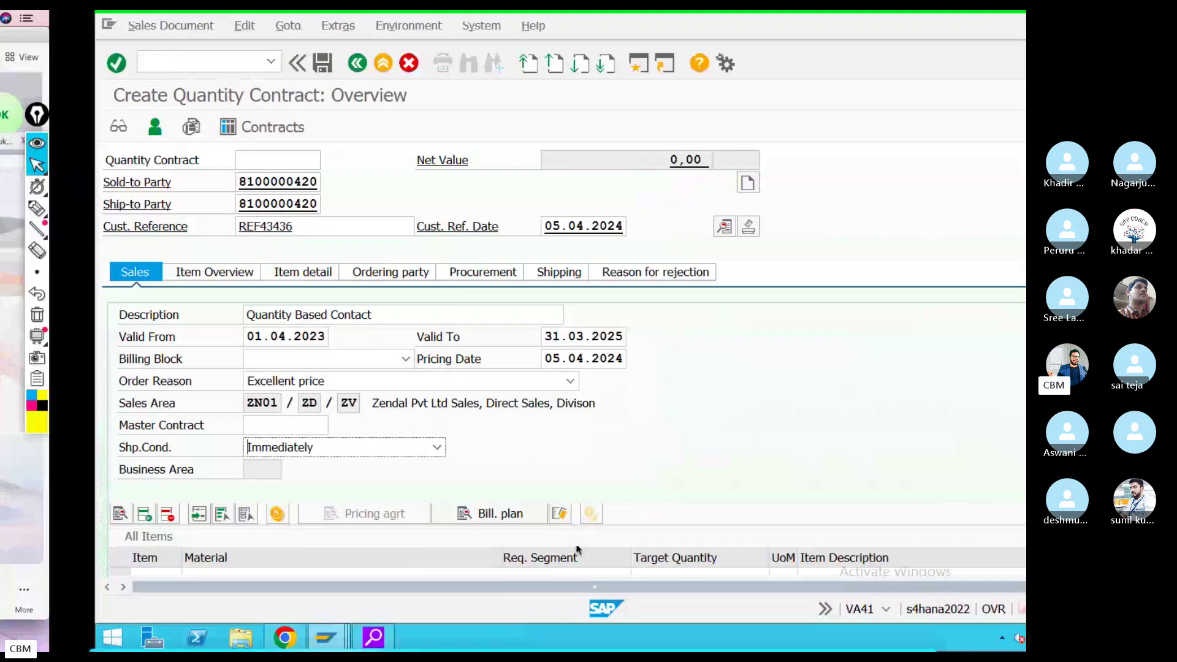
left_click(724, 615)
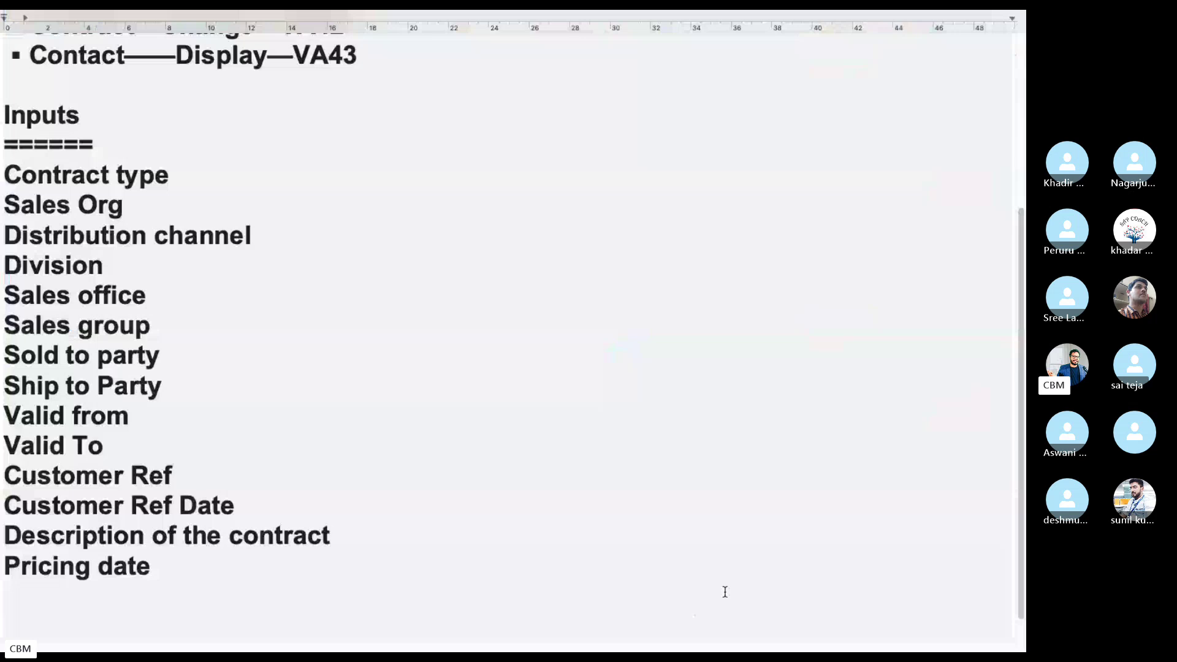
type("Ship condition")
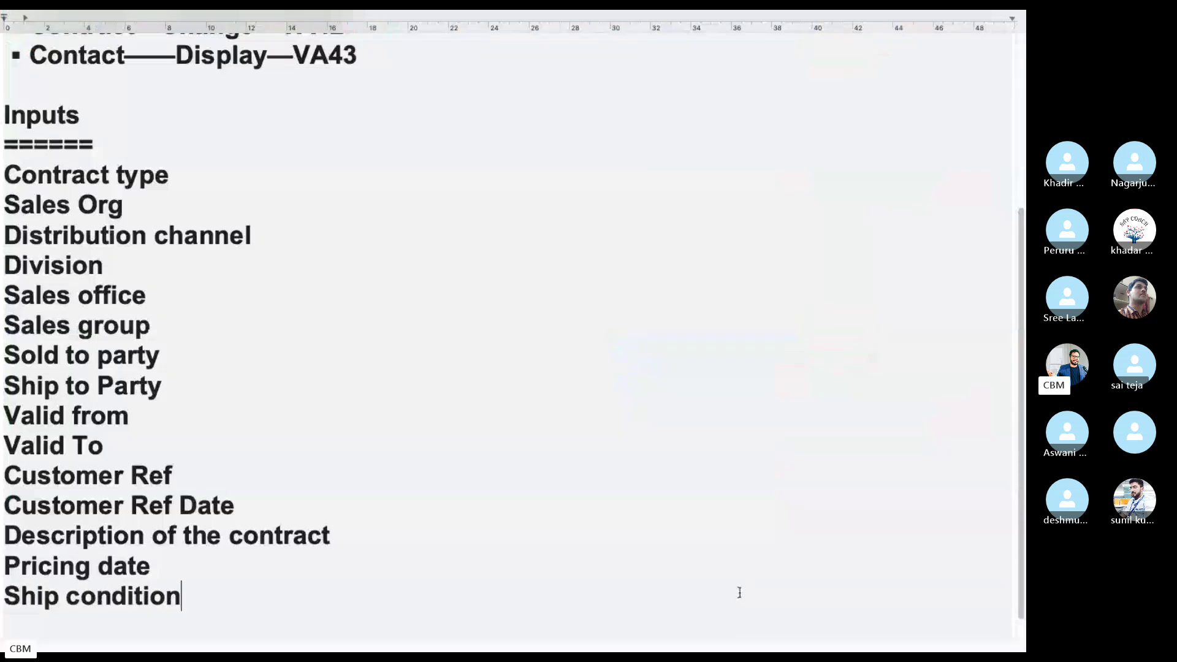
Check the next field name on the SAP contract overview, and add a "Business Area" line to the TextEdit notes
key("ctrl+Left")
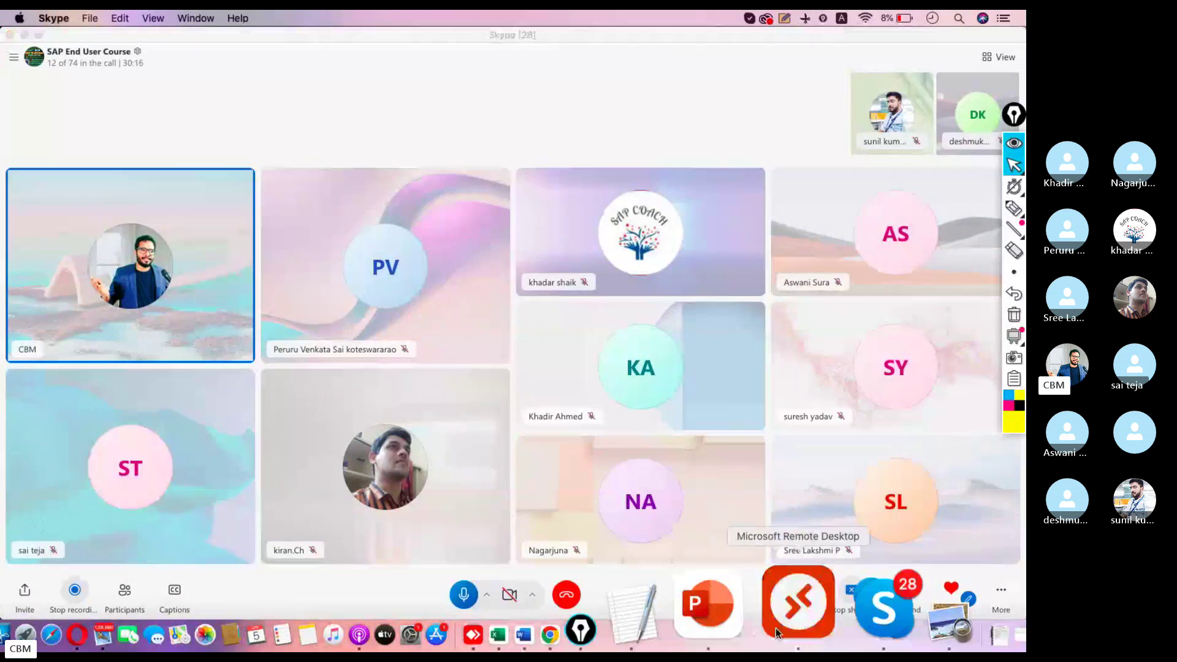
left_click(775, 633)
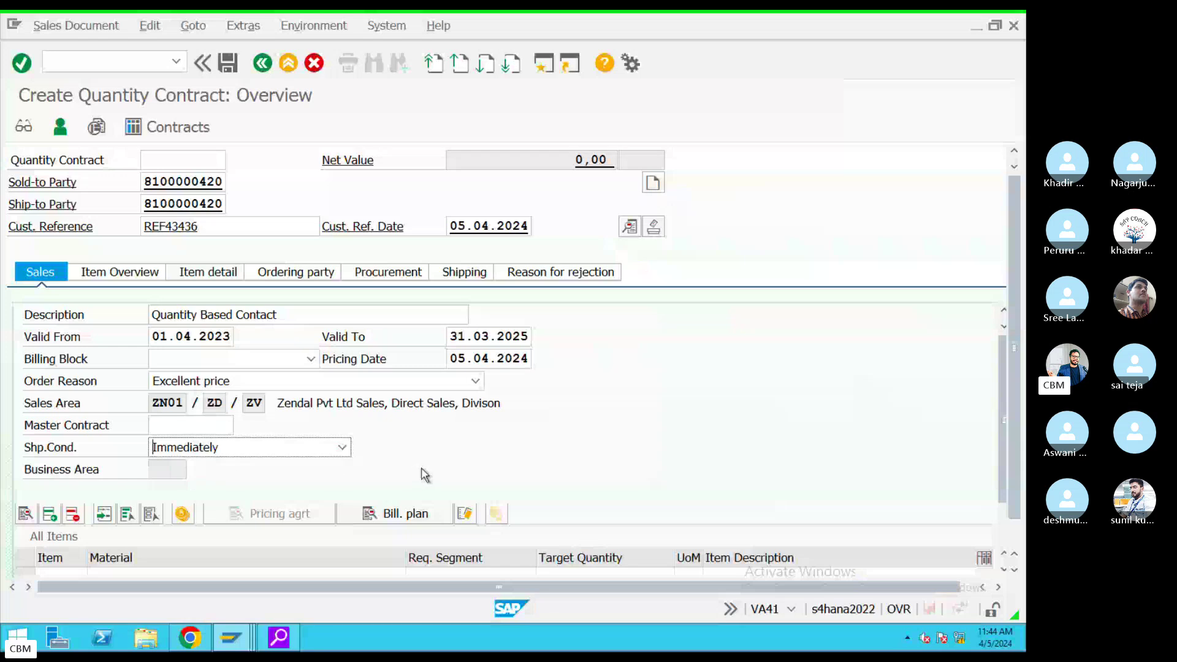
key("ctrl+Left")
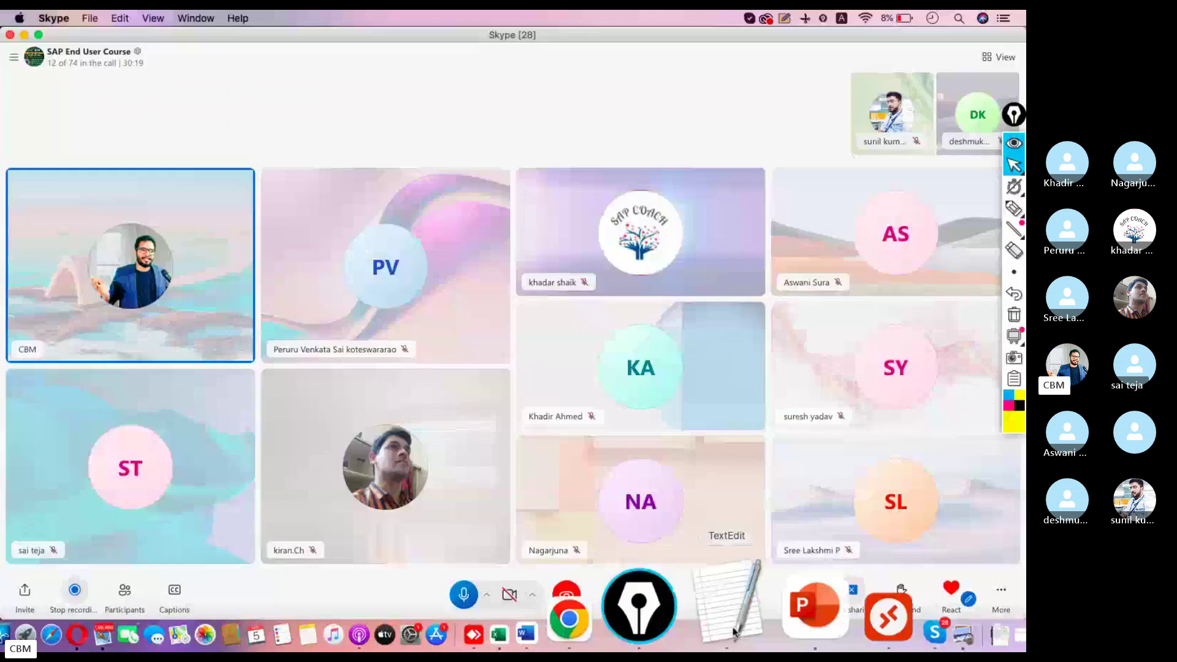
left_click(733, 631)
type("Busines")
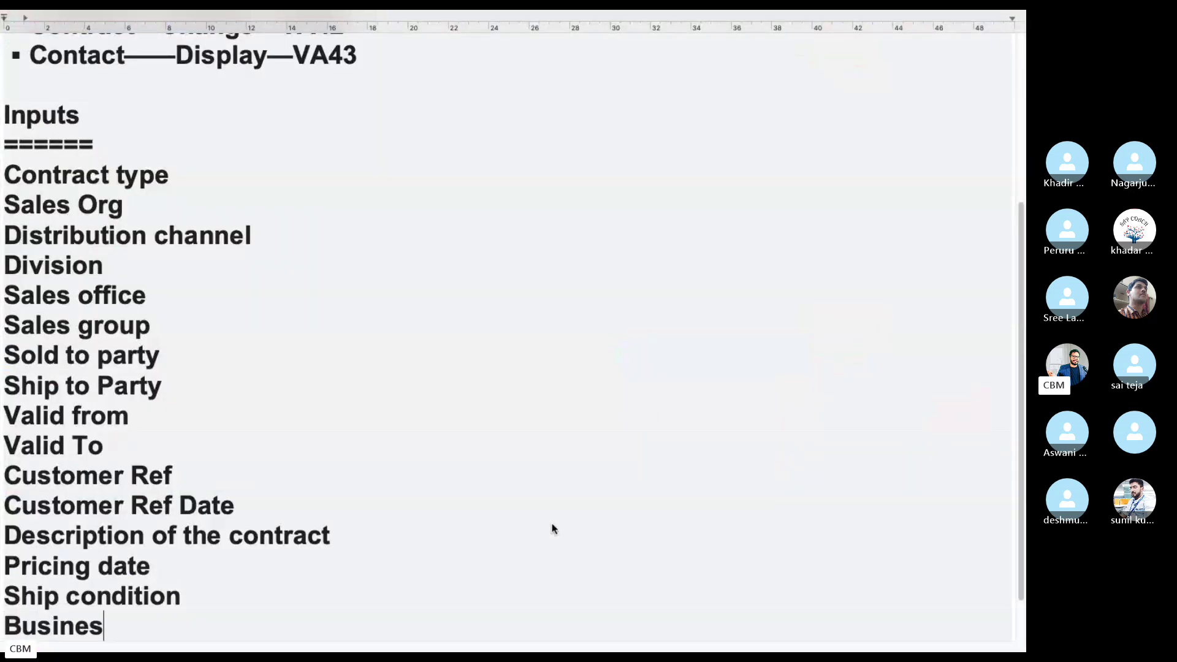
type("s Area")
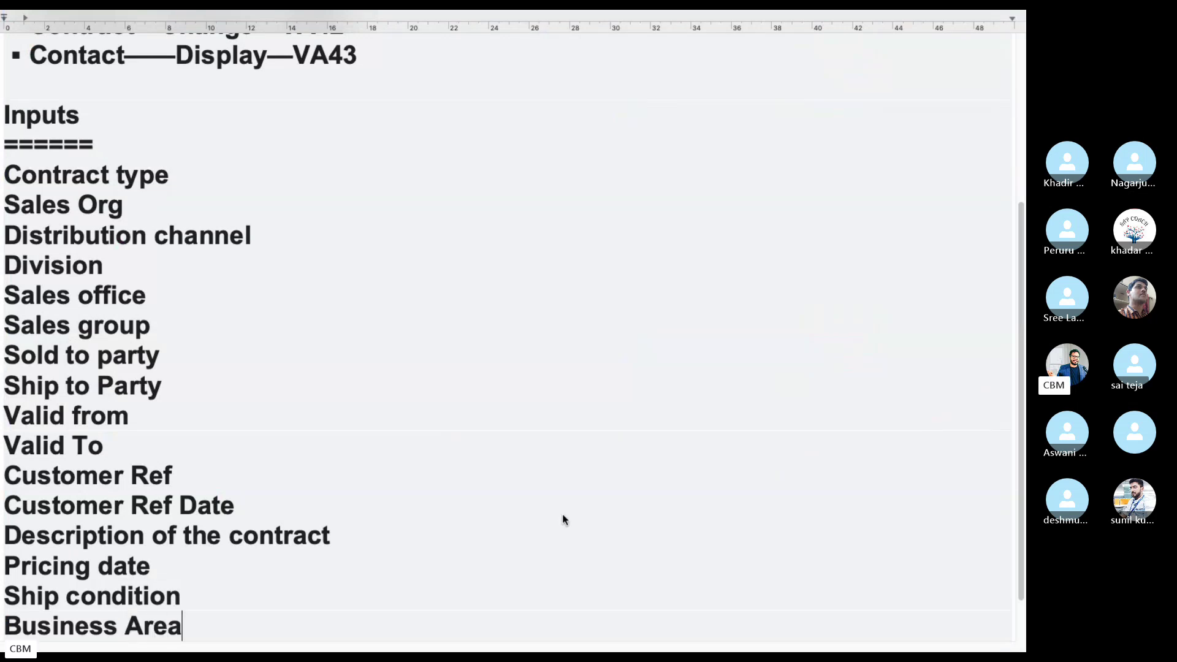
key("Return")
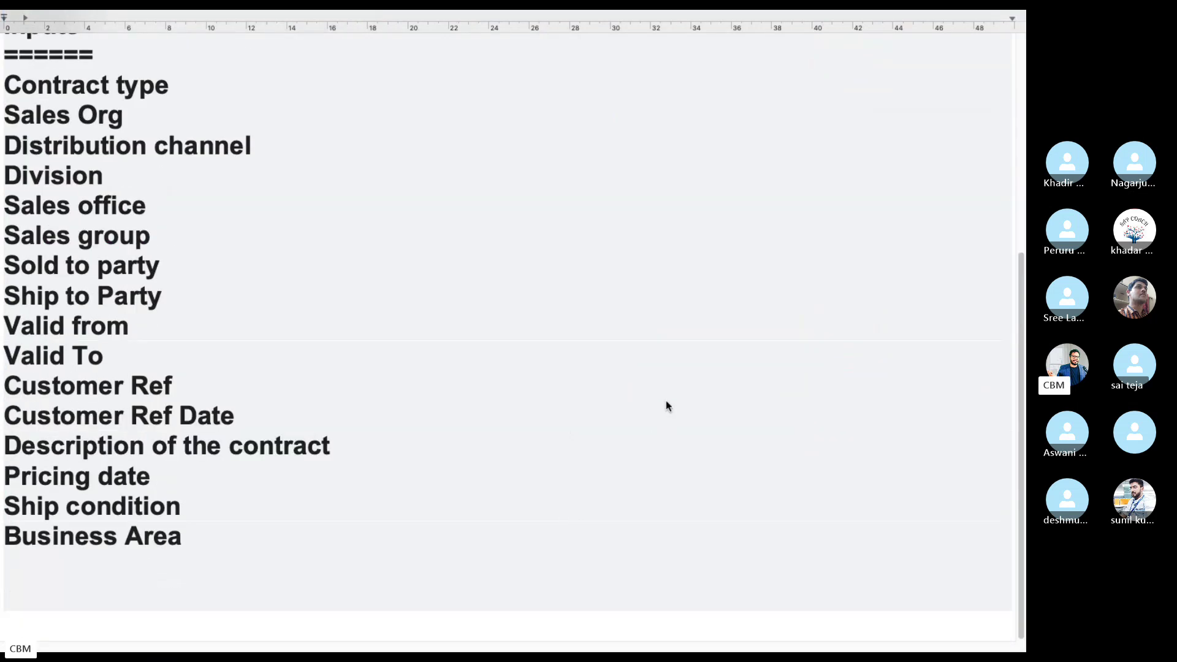
Switch to the SAP contract and enter material 10000551 with a target quantity of 10000 in the first item row
key("ctrl+Left")
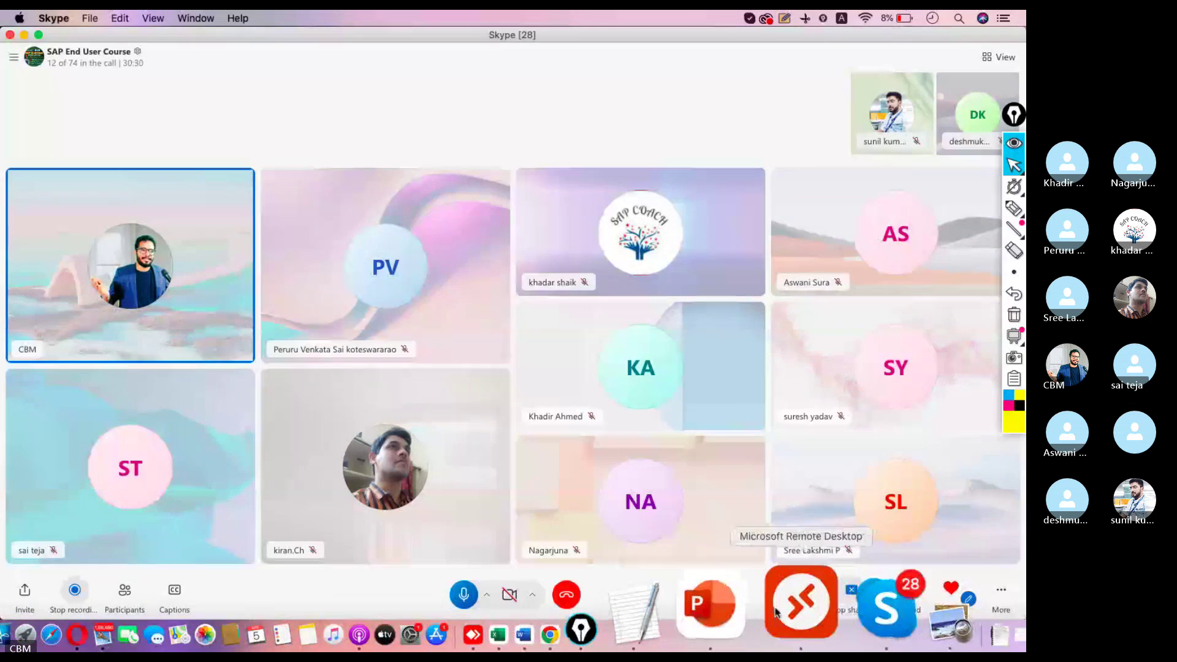
left_click(801, 602)
left_click_drag(1002, 396, 1000, 442)
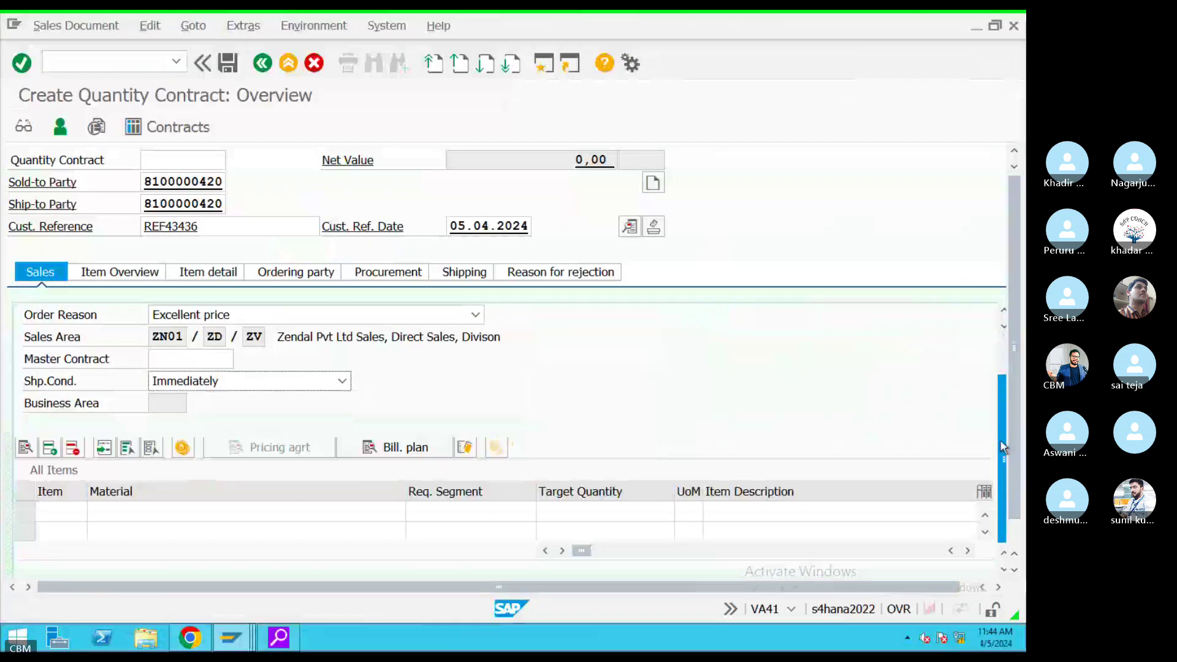
left_click(184, 518)
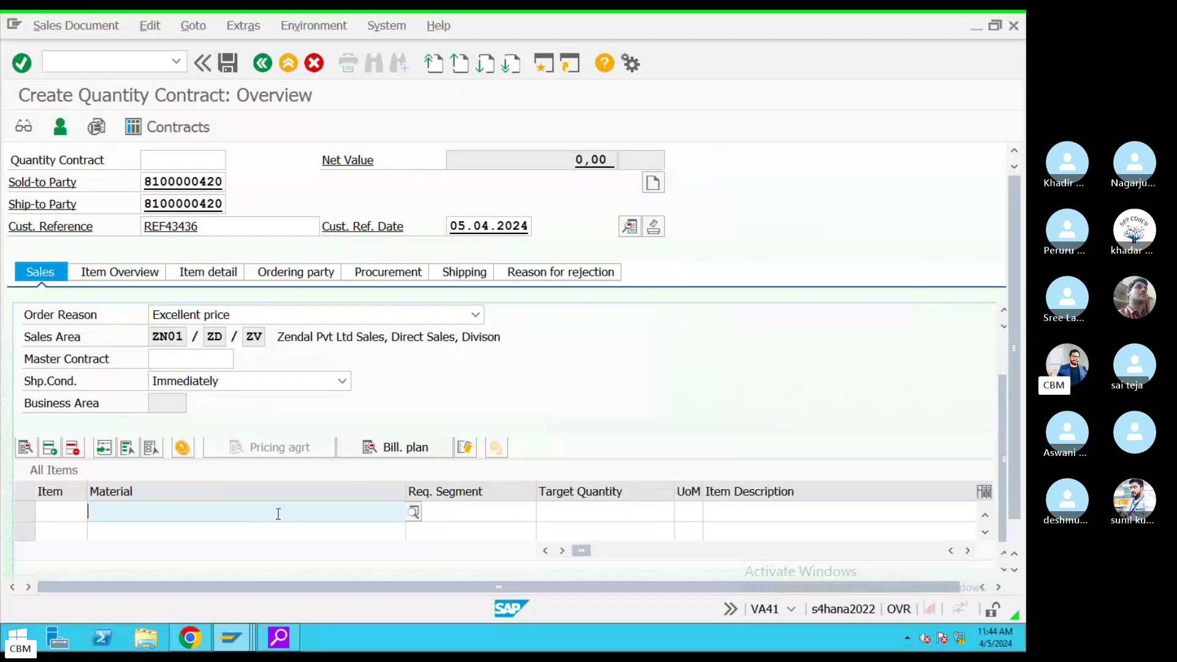
left_click(182, 531)
left_click(570, 514)
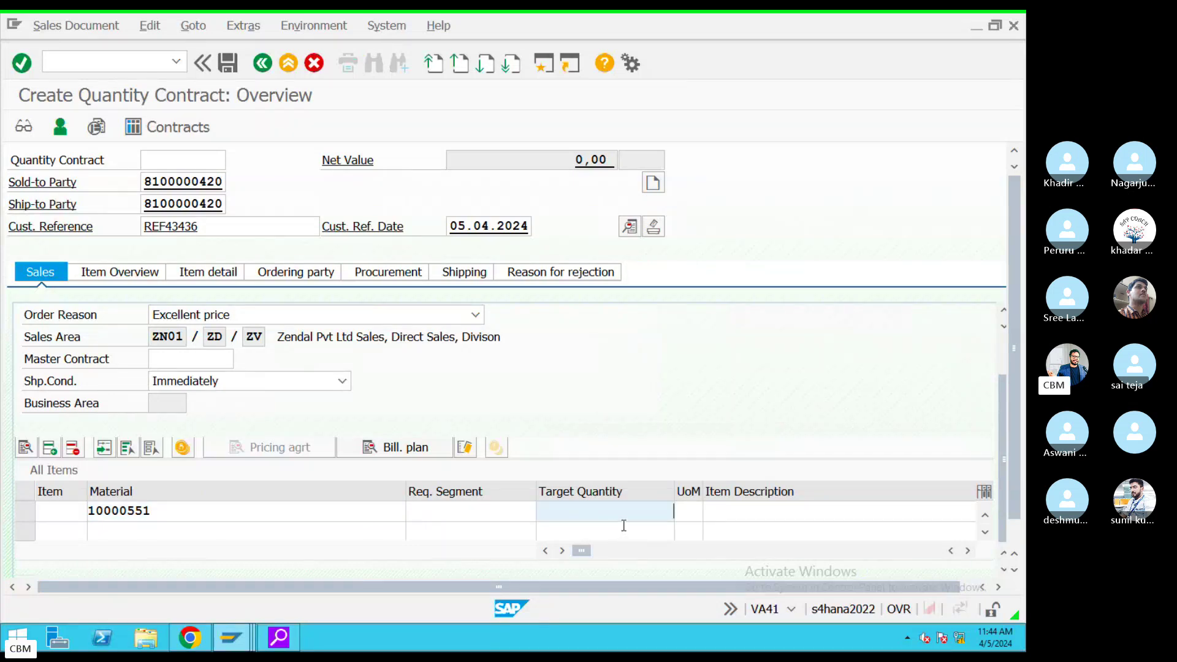
type("10000")
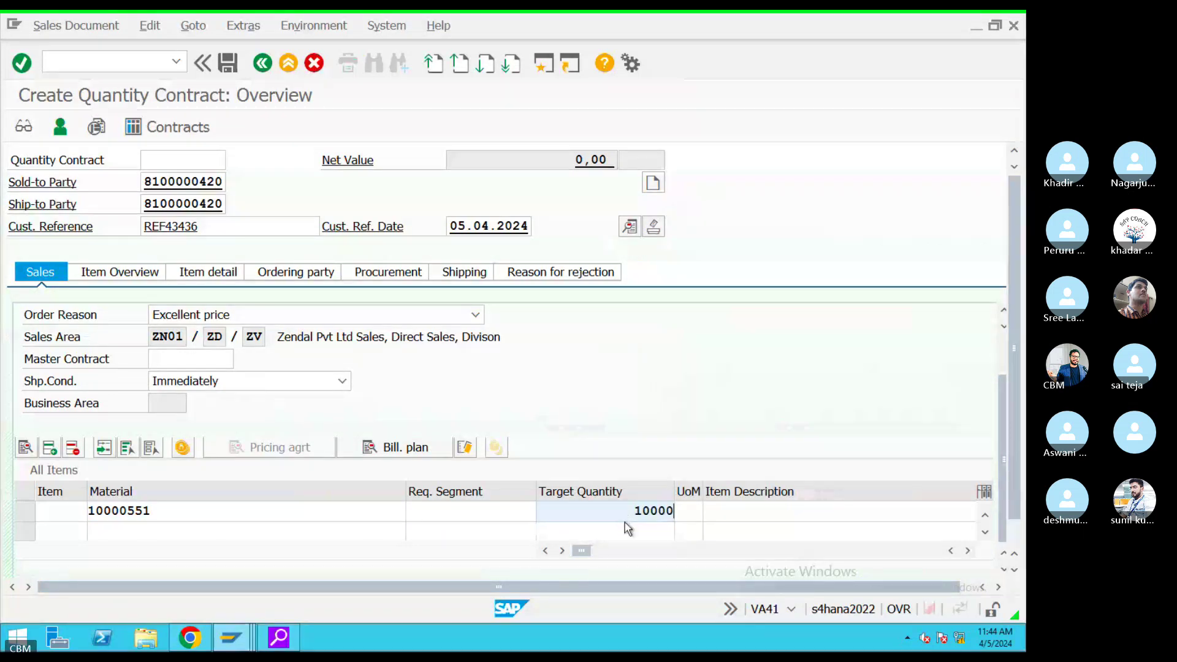
Switch to the TextEdit notes and add "Material" and "Target Quantity" lines below "Business Area"
key("ctrl+Left")
left_click(727, 606)
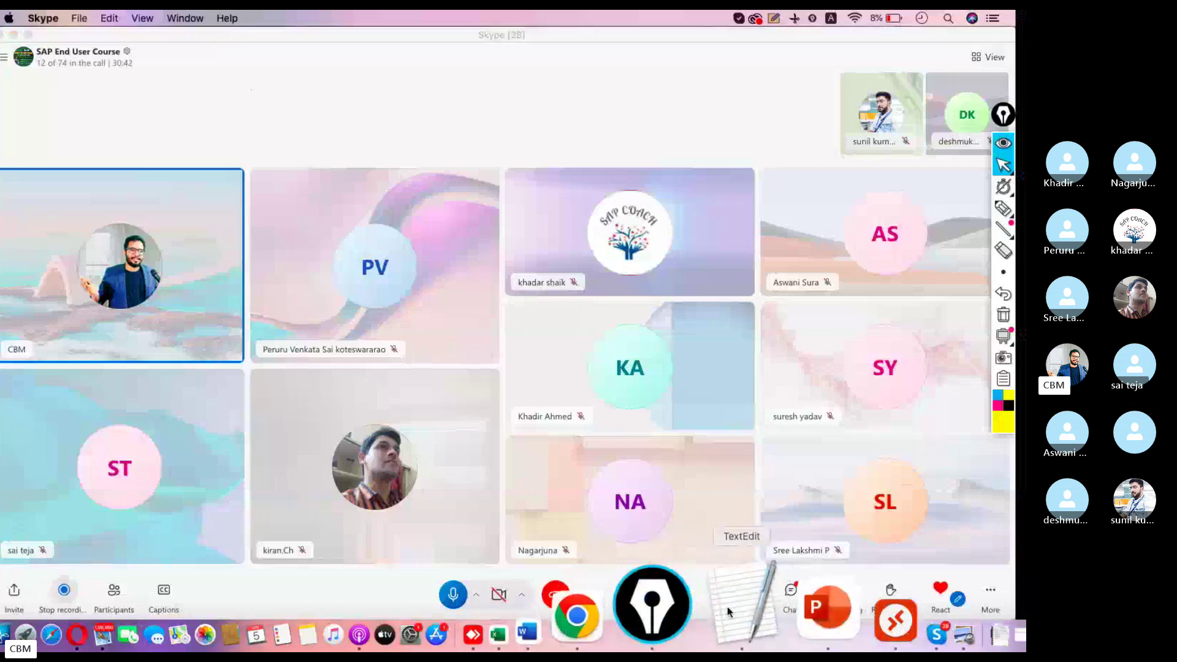
type("MAt")
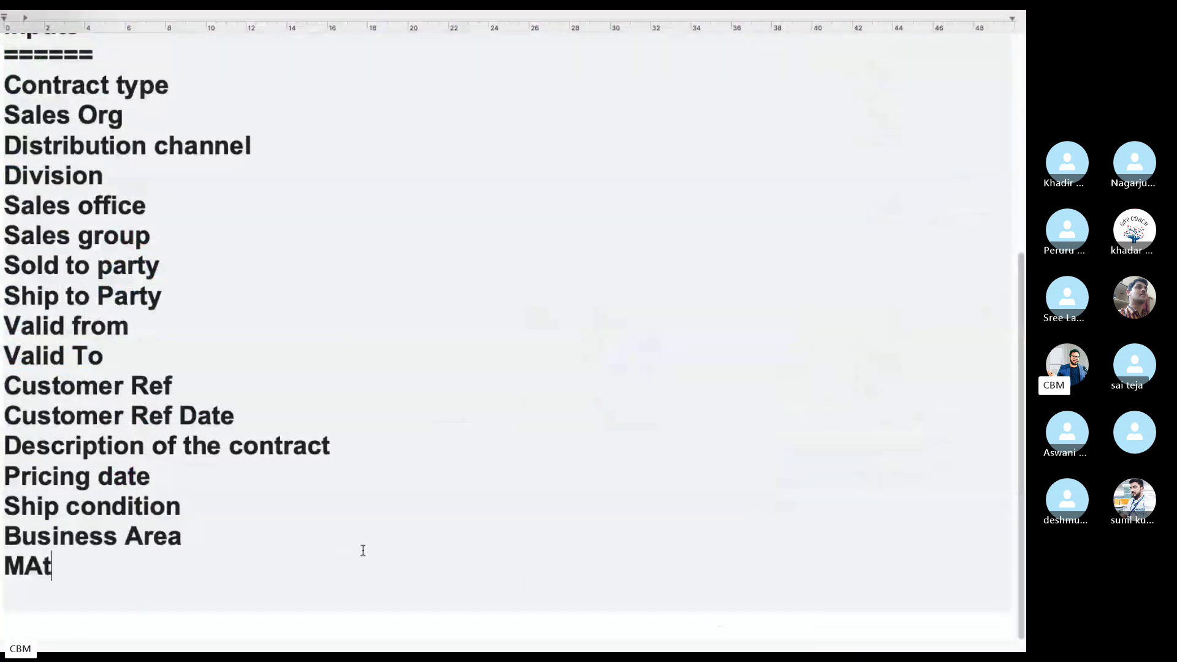
key("BackSpace")
key("BackSpace")
type("aterial")
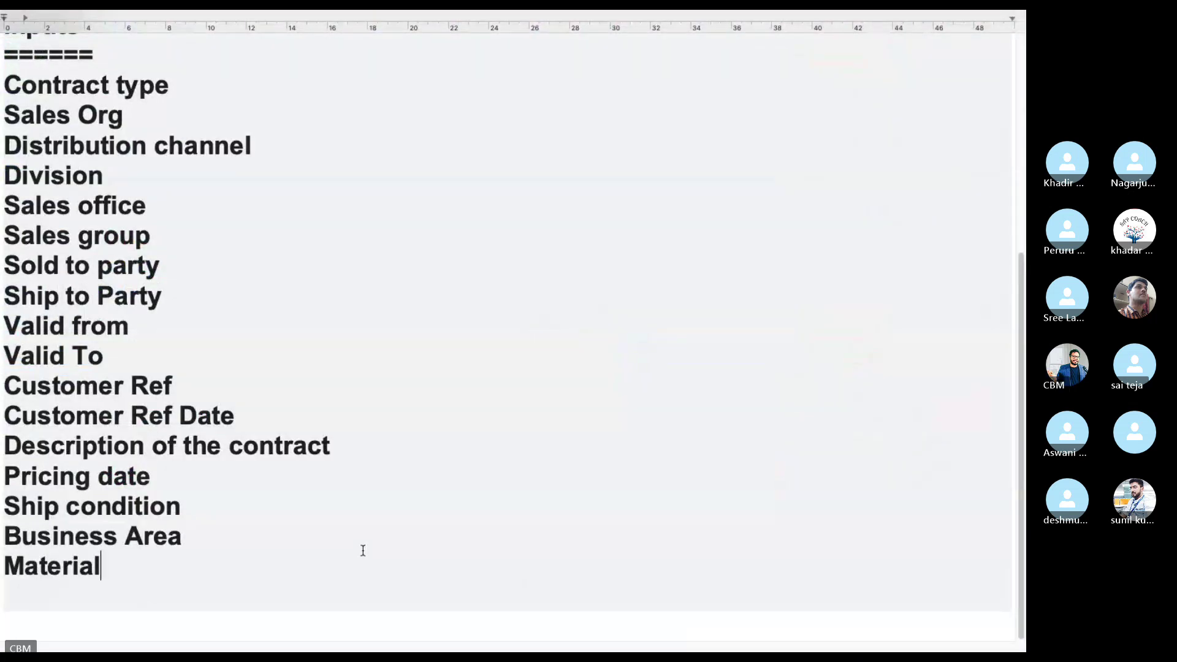
key("Return")
type("Targ")
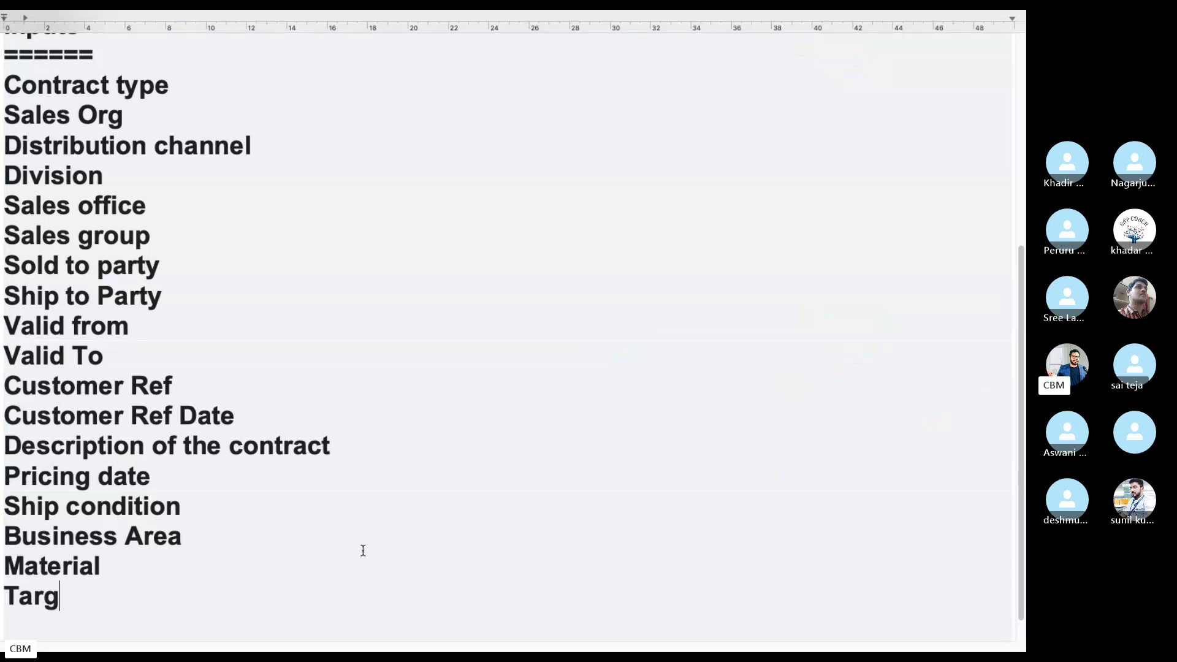
type("et Quantity")
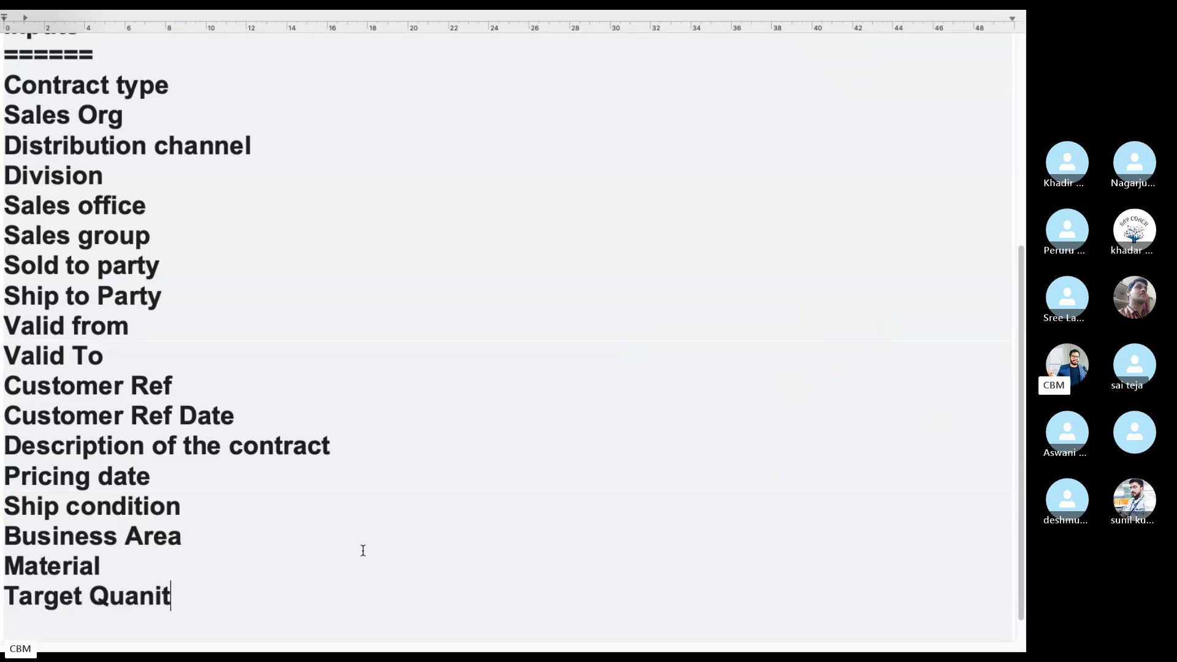
key("Return")
Return to the SAP contract and look up the possible units of measure for the material item
key("super+Tab")
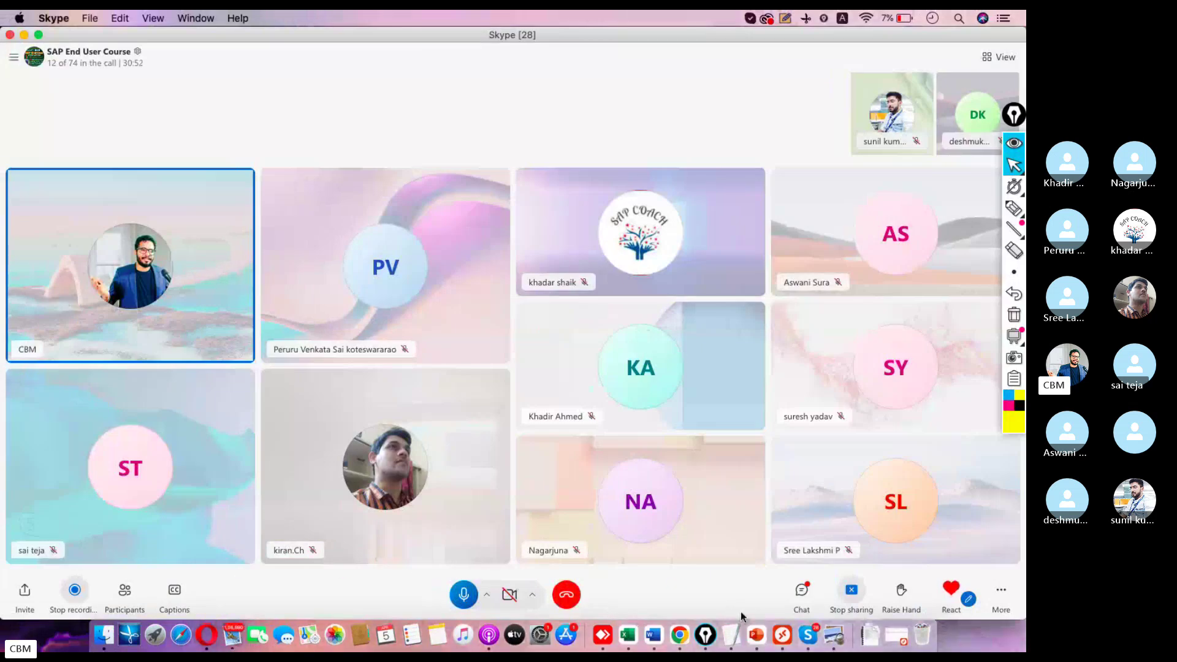
left_click(782, 635)
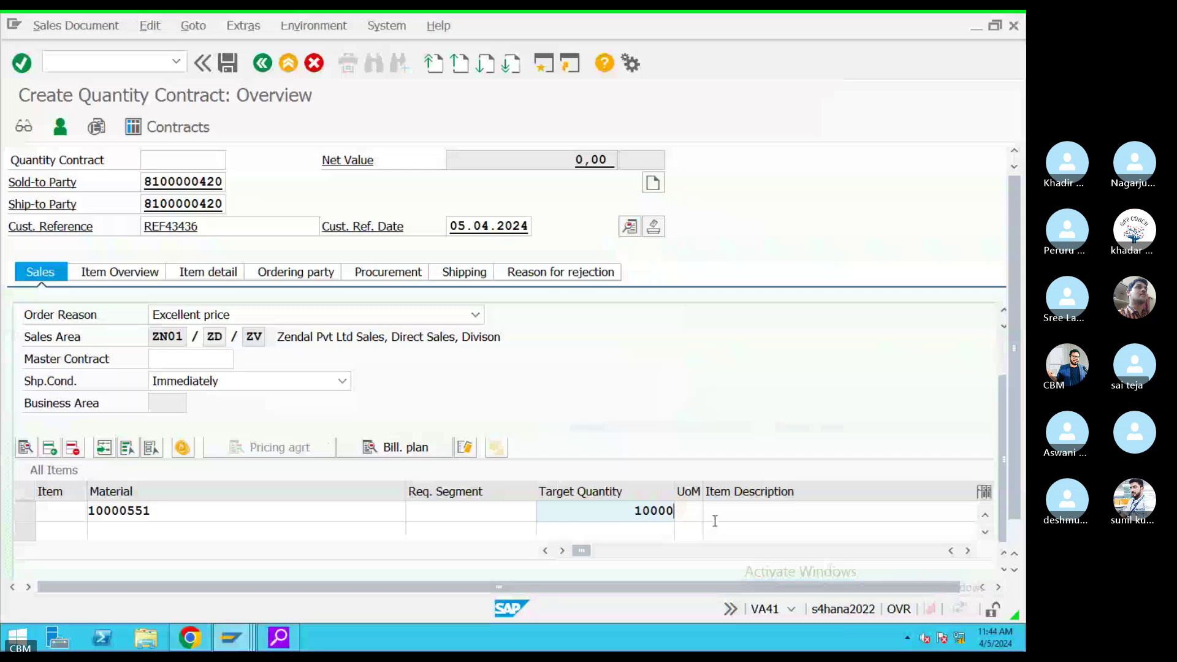
left_click(691, 513)
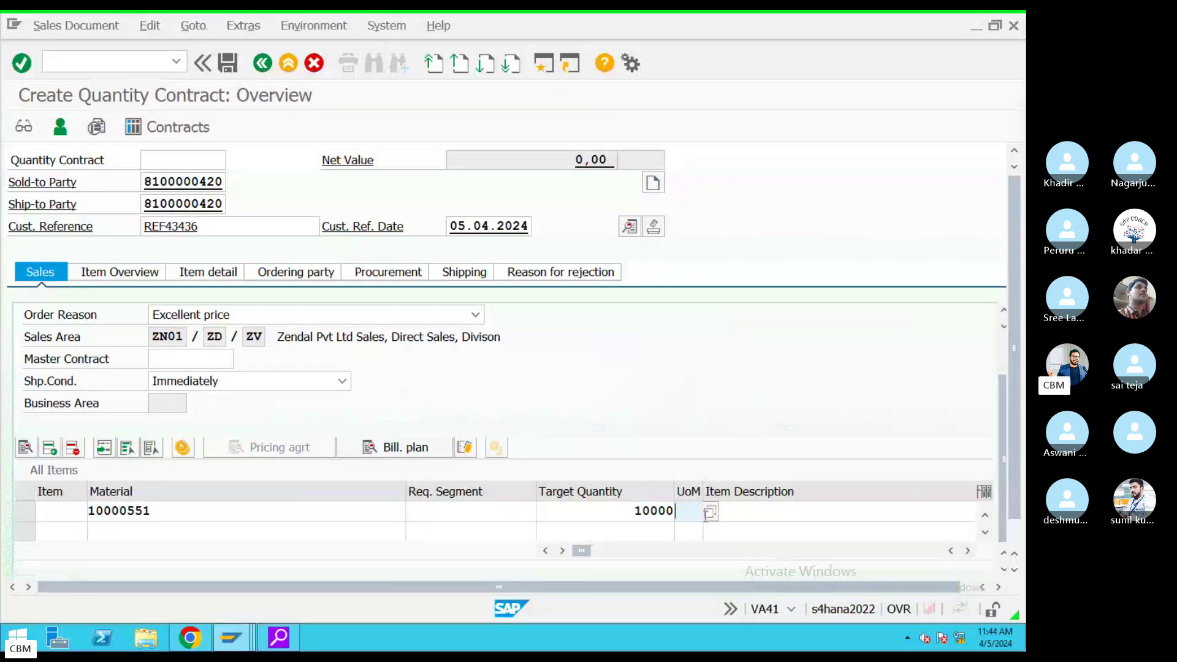
left_click(709, 512)
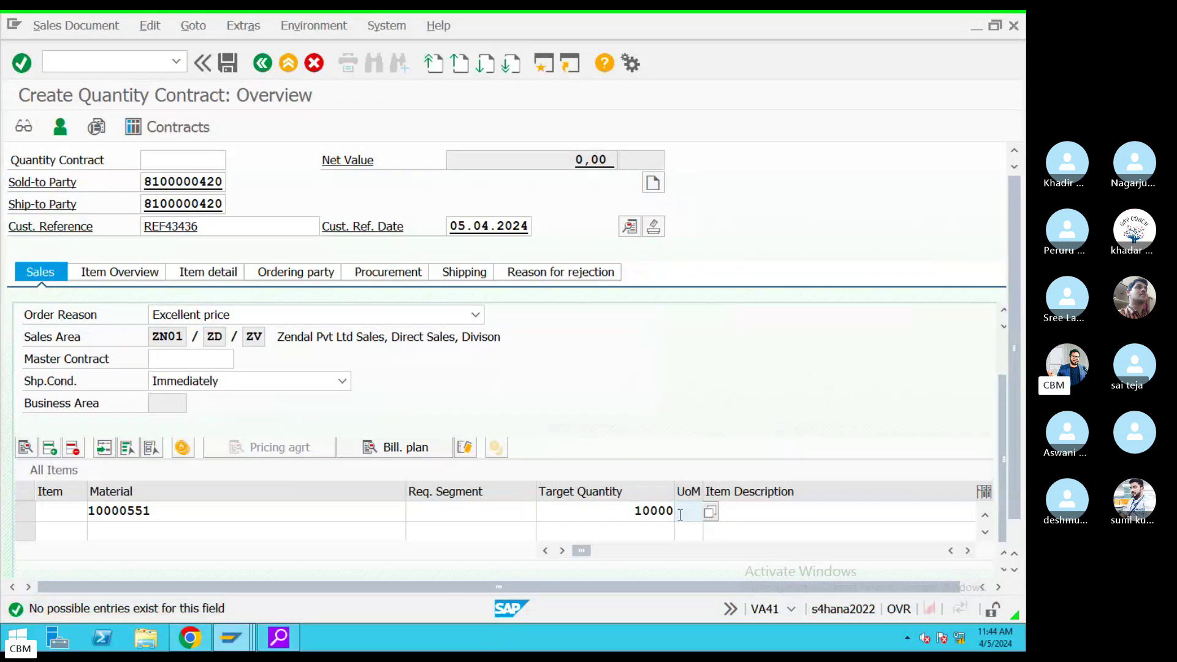
left_click(733, 517)
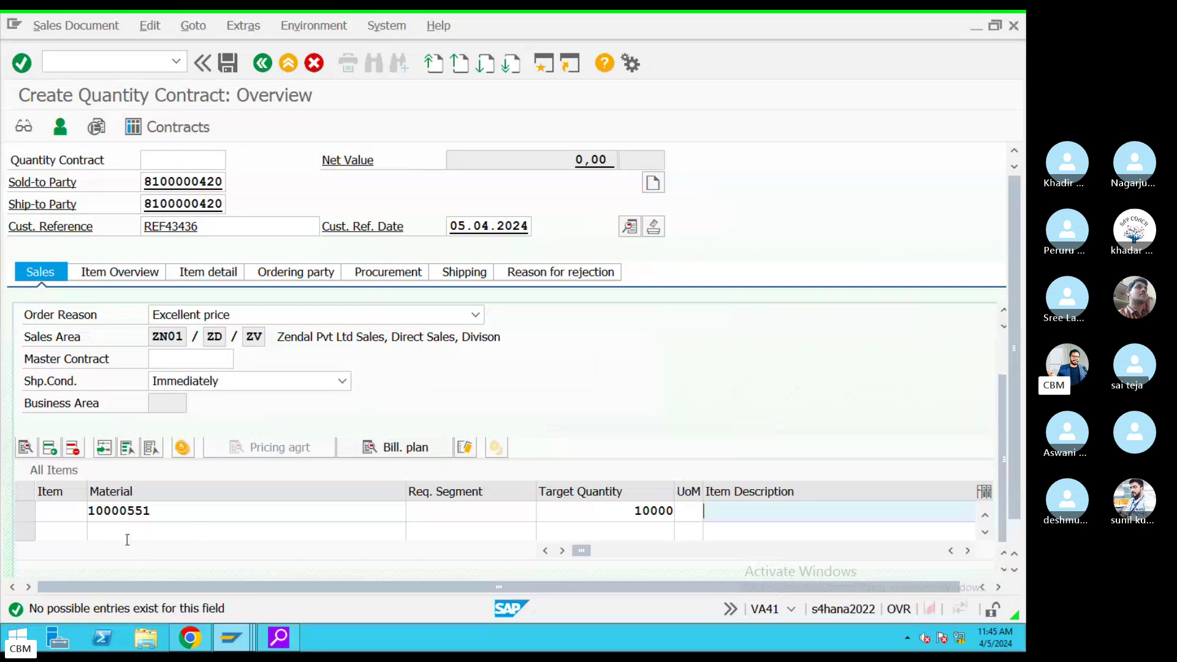
Set the plant of the 10000551 item to ZN01
double_click(102, 514)
left_click(750, 512)
key("Tab")
key("Tab")
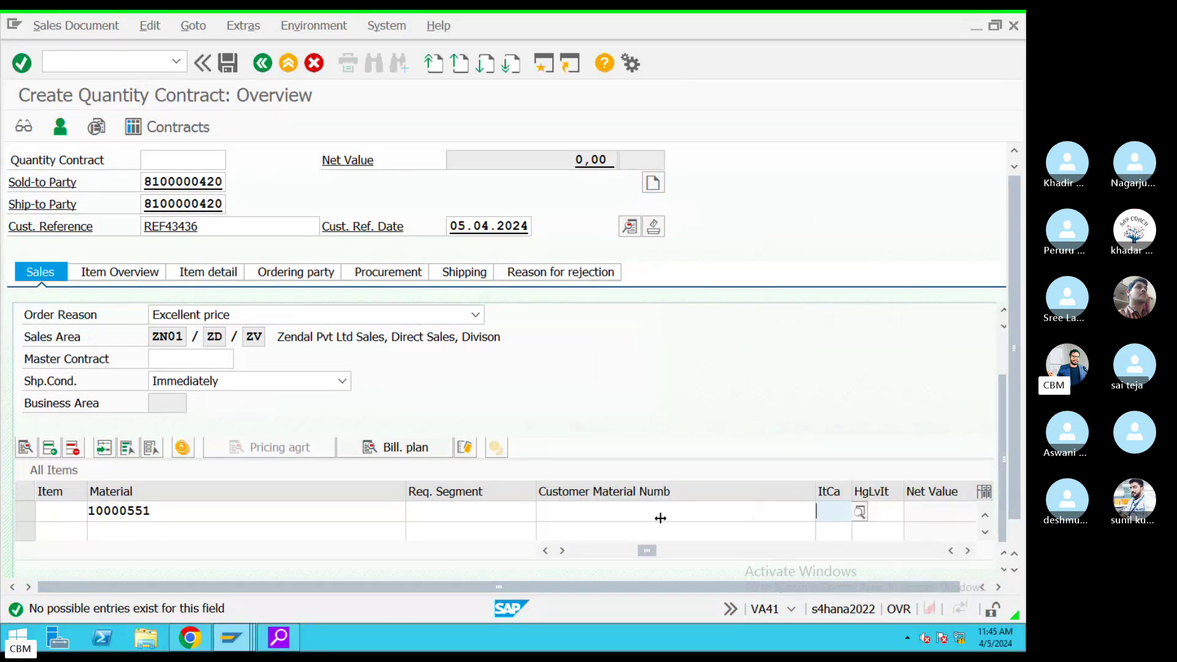
key("Tab")
key("Tab")
key("Tab")
key("Tab")
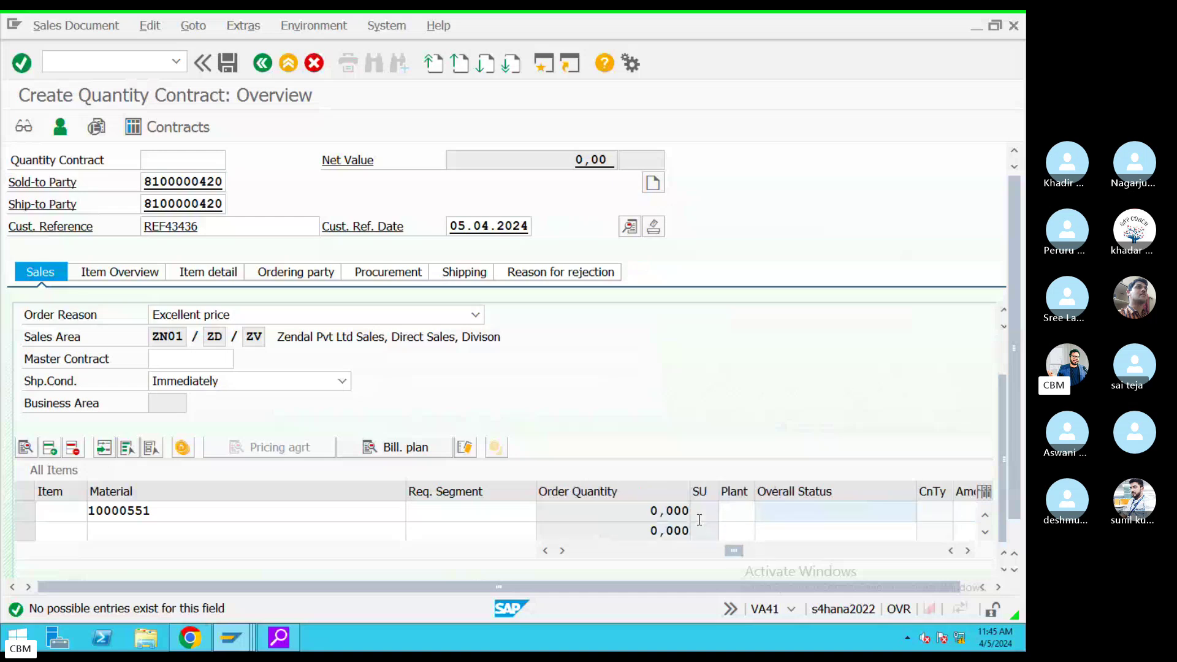
type("zN01")
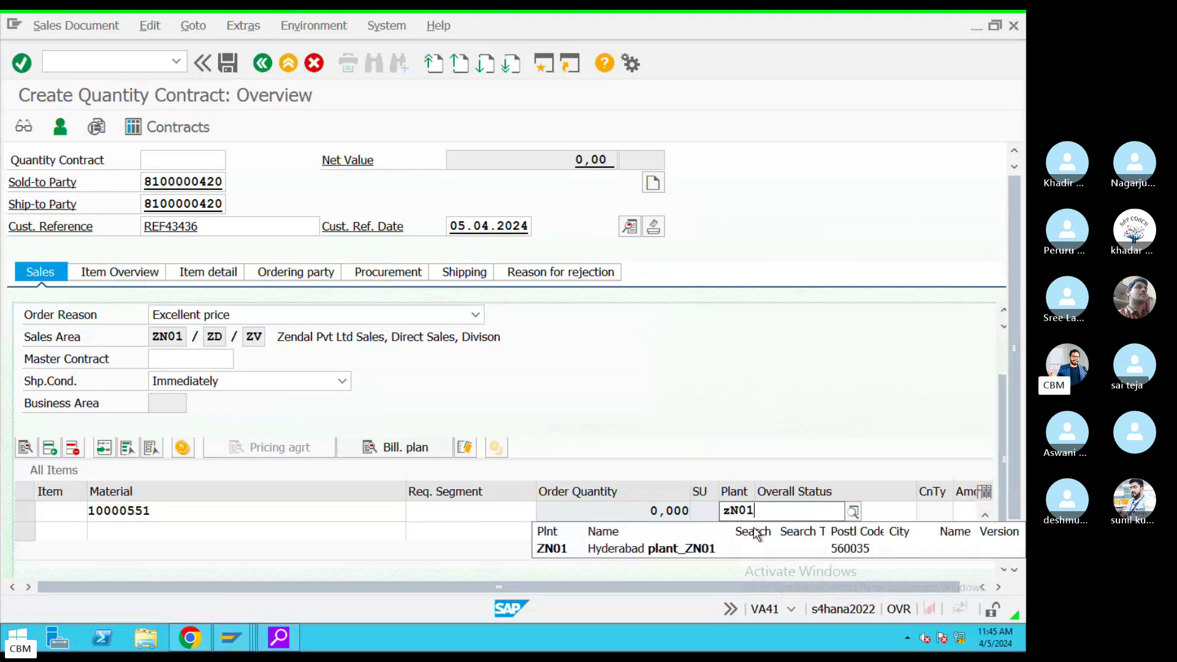
key("Tab")
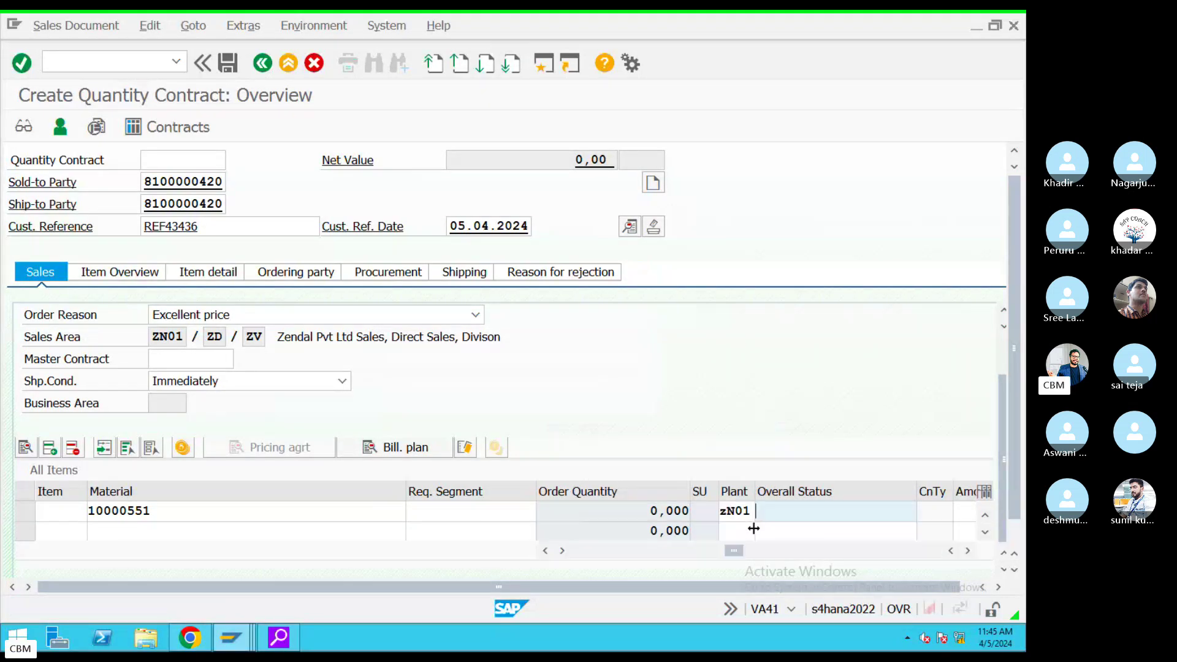
Set the item's amount to 1000 and its currency to INR
key("Tab")
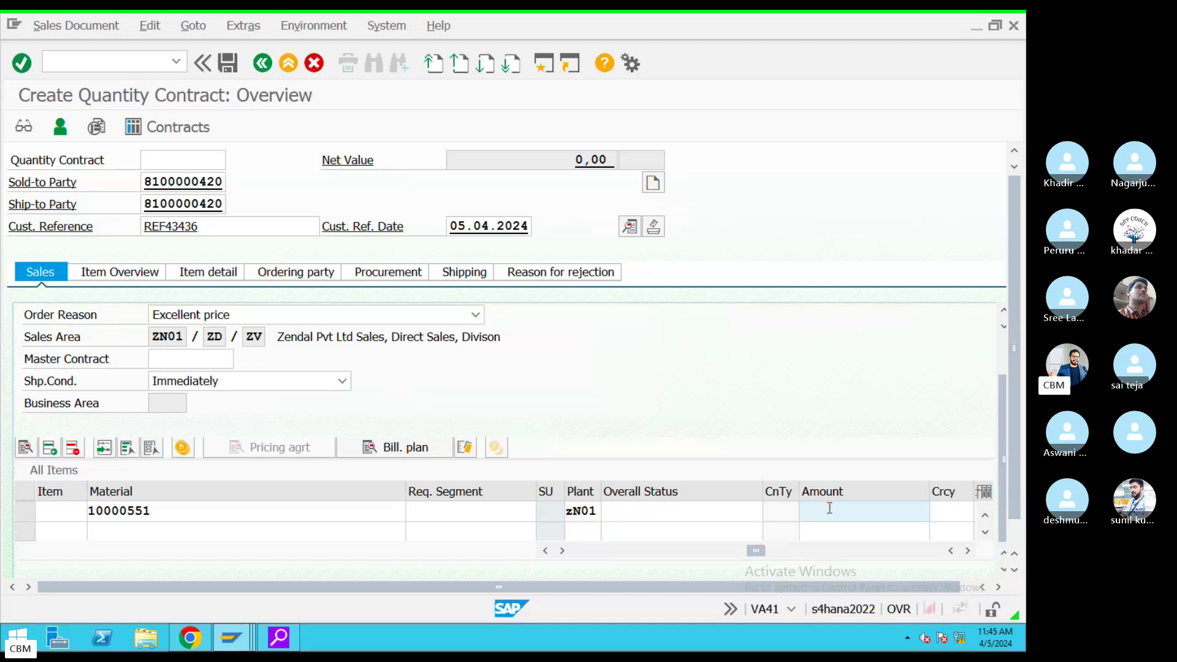
type("10000")
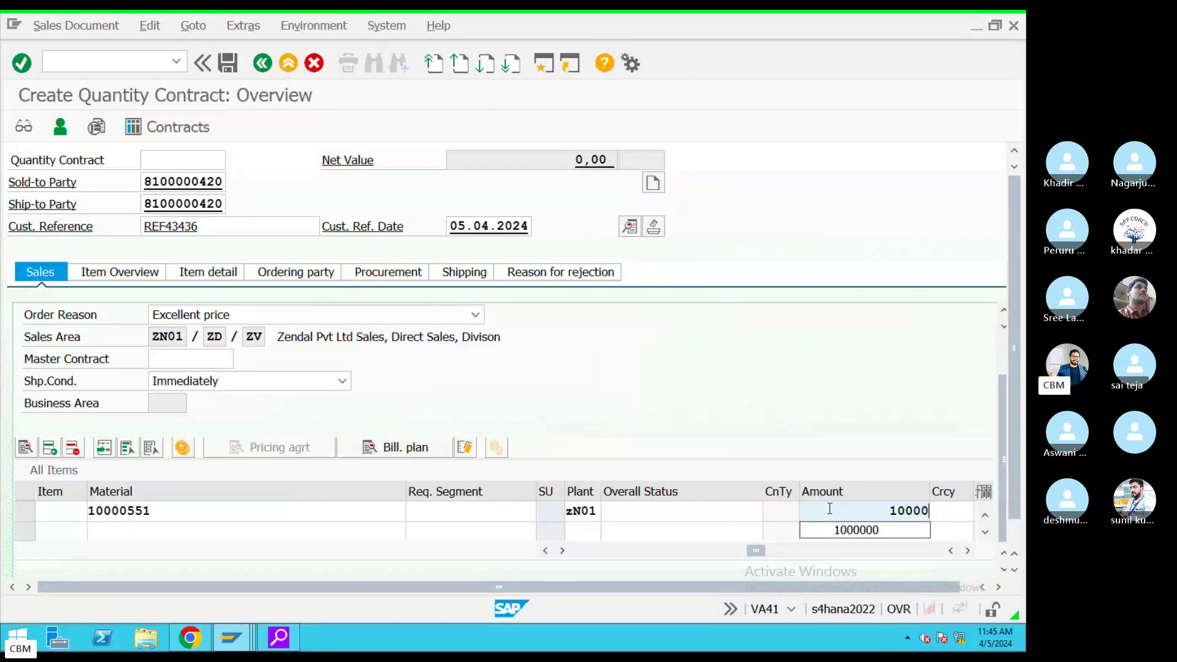
key("BackSpace")
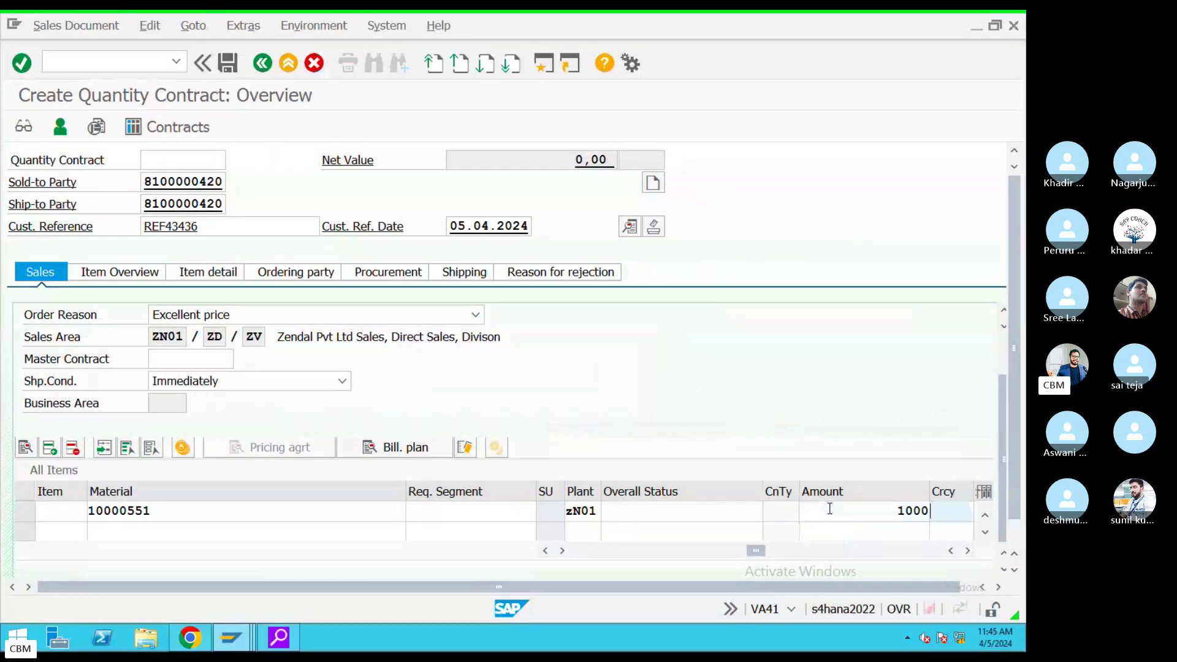
type("INR")
key("Tab")
key("Tab")
Review the 10000551 item's columns across the row, from the customer material number to the plant, amount and currency
left_click(591, 513)
key("Tab")
key("Tab")
key("Tab")
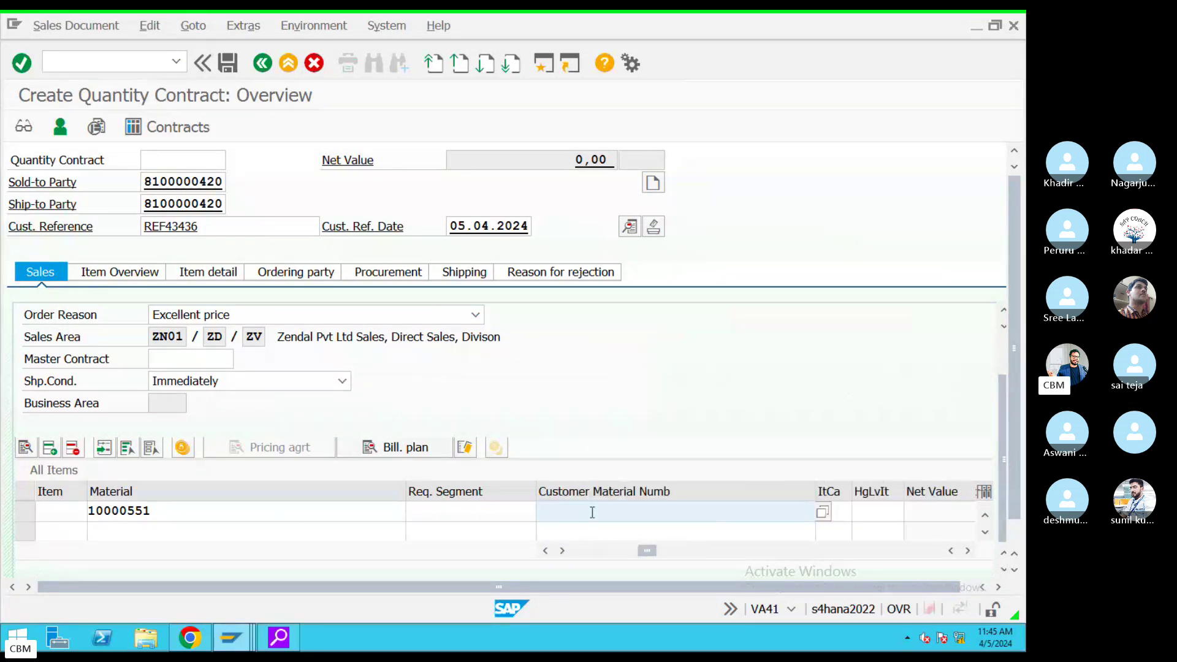
key("Tab")
key("Tab")
key("Tab")
key("Tab")
key("Tab")
type("zN0")
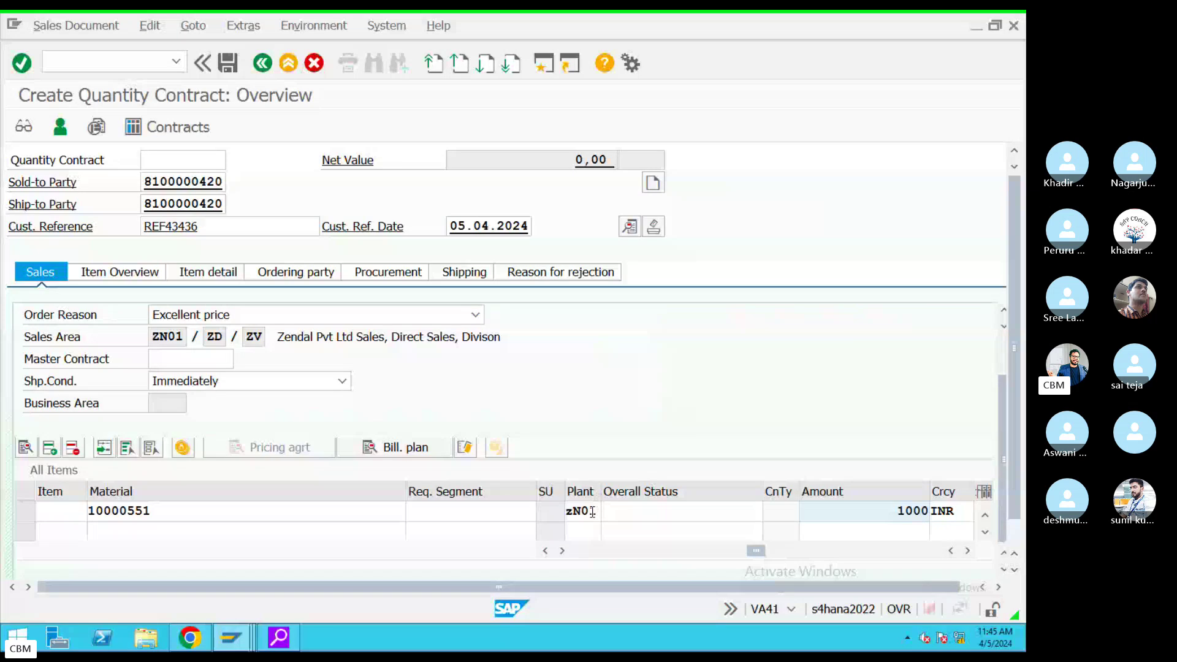
Check the filled-in contract entries and confirm them, accepting the valid-from date of 01.04.2023
key("Tab")
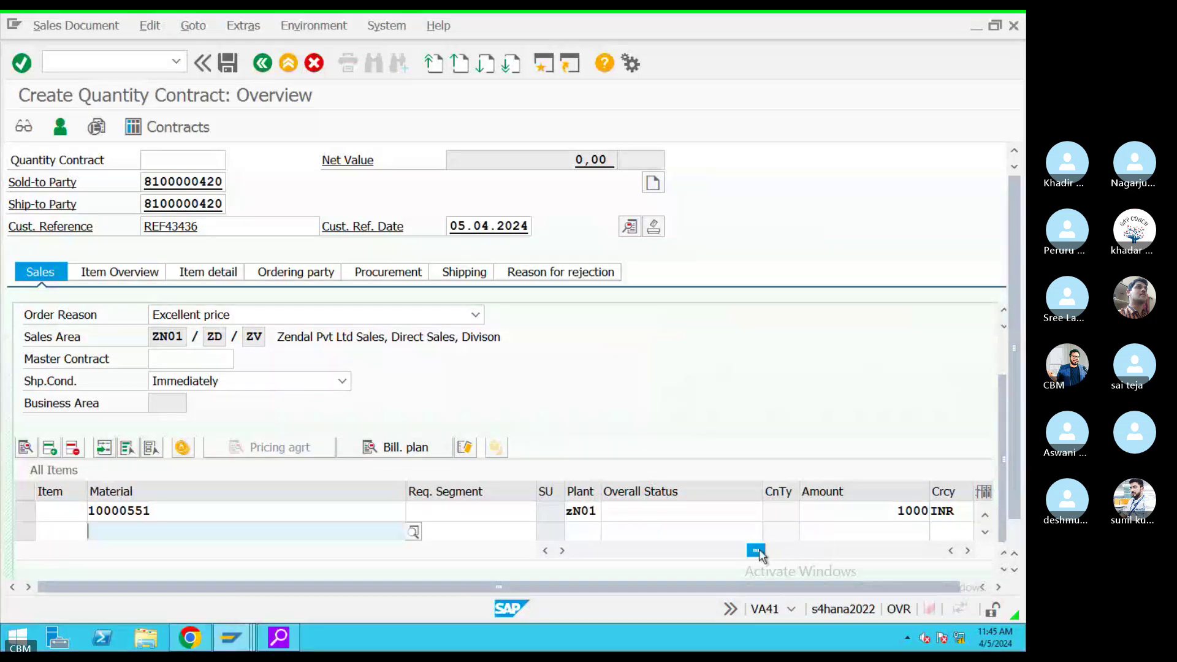
left_click_drag(759, 549, 592, 553)
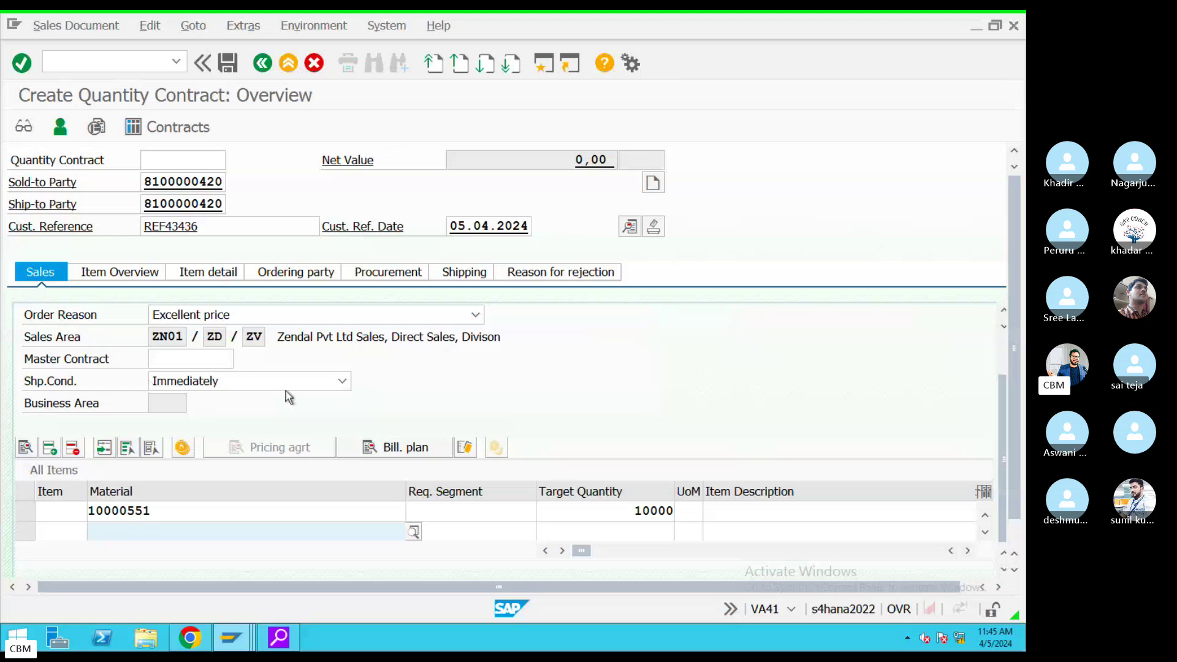
scroll(415, 397, "up", 3)
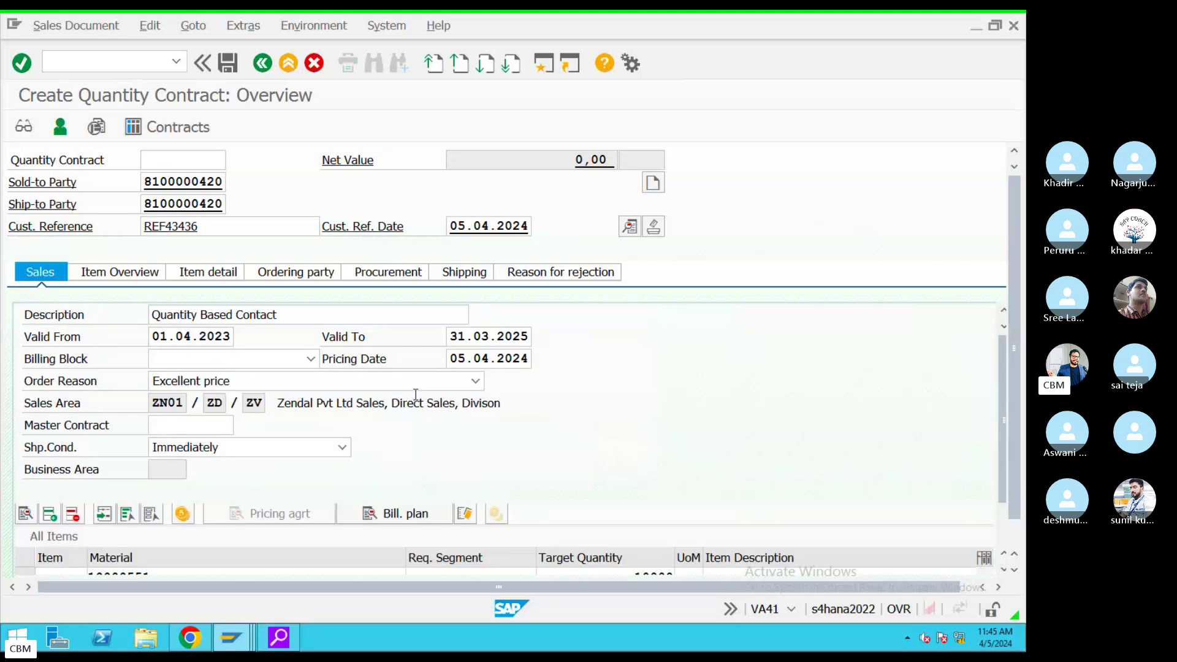
scroll(421, 397, "down", 5)
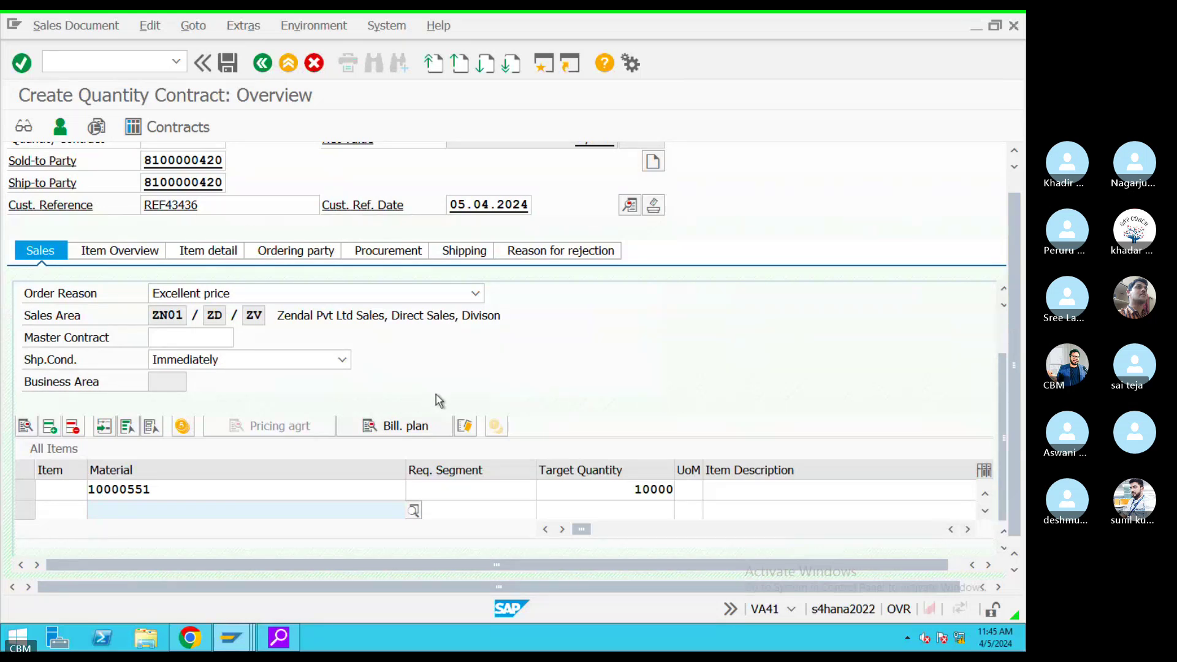
key("Return")
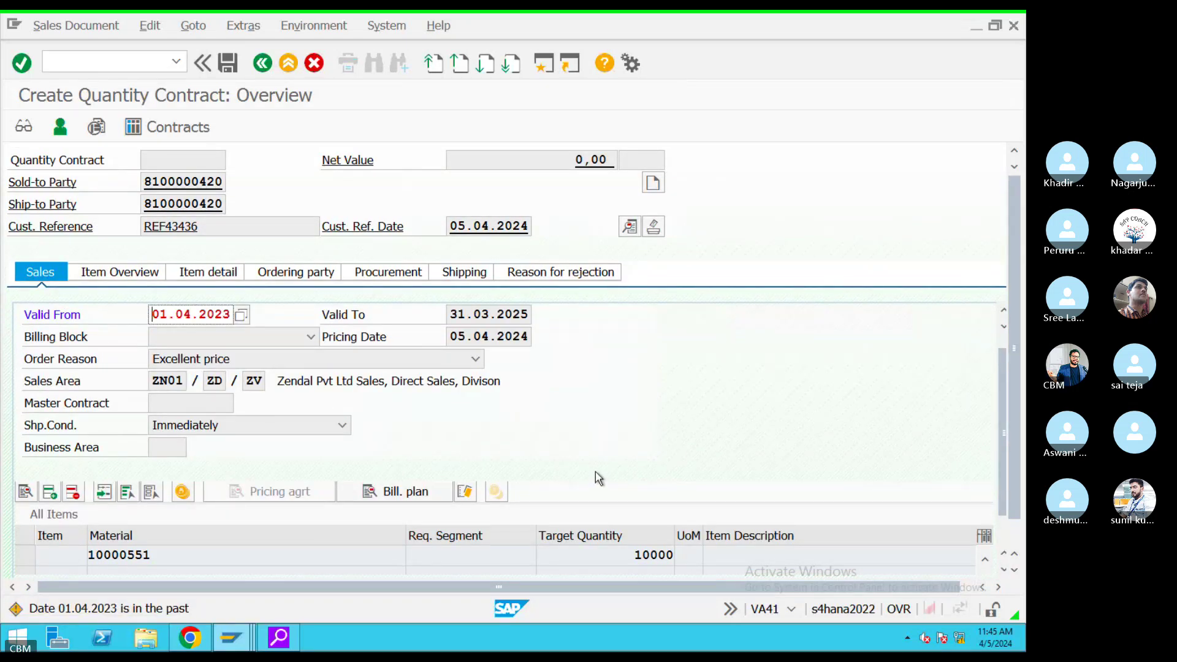
key("Return")
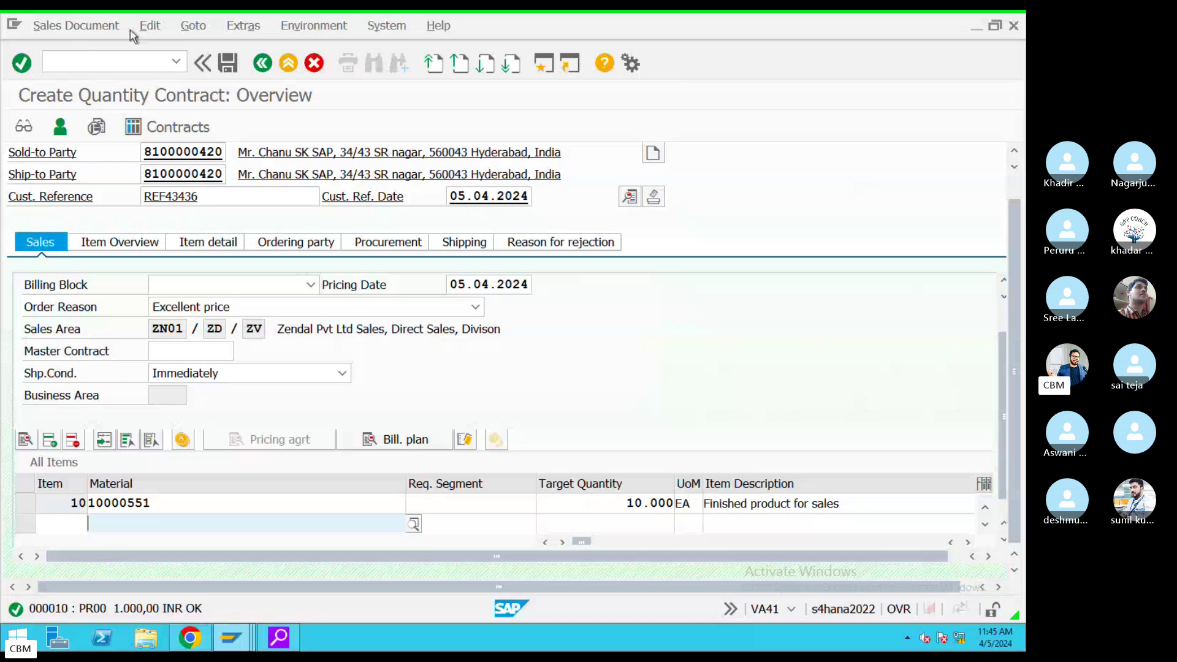
Check the quantity contract's incompletion log for missing data and return to the contract overview
left_click(149, 25)
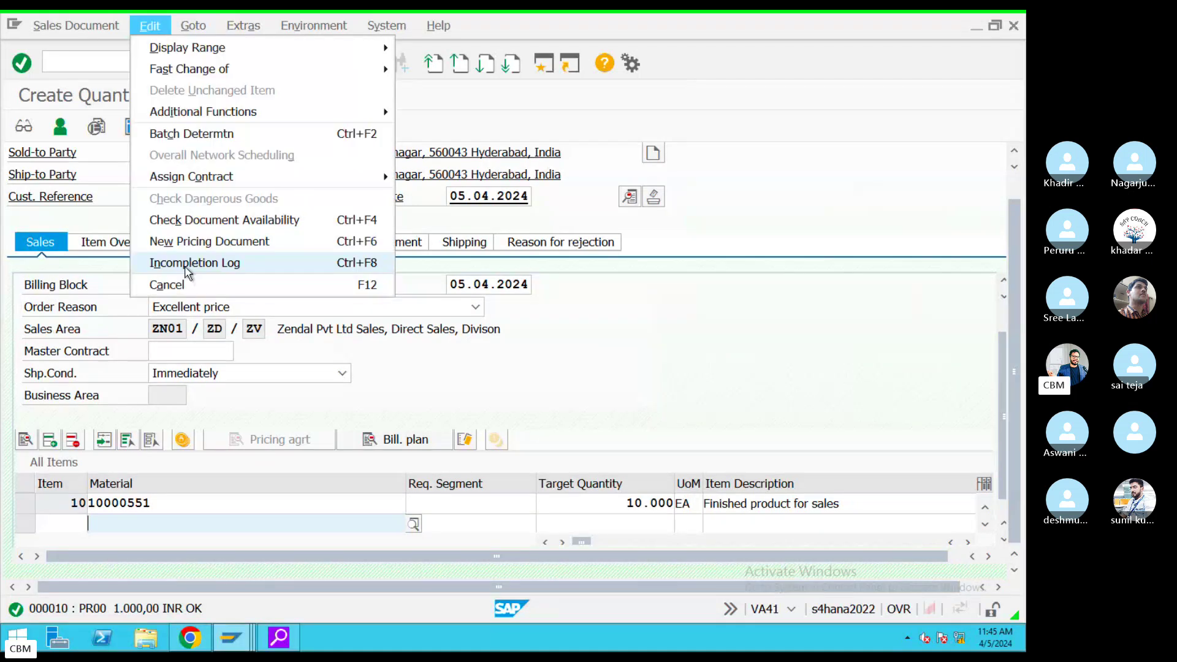
left_click(187, 264)
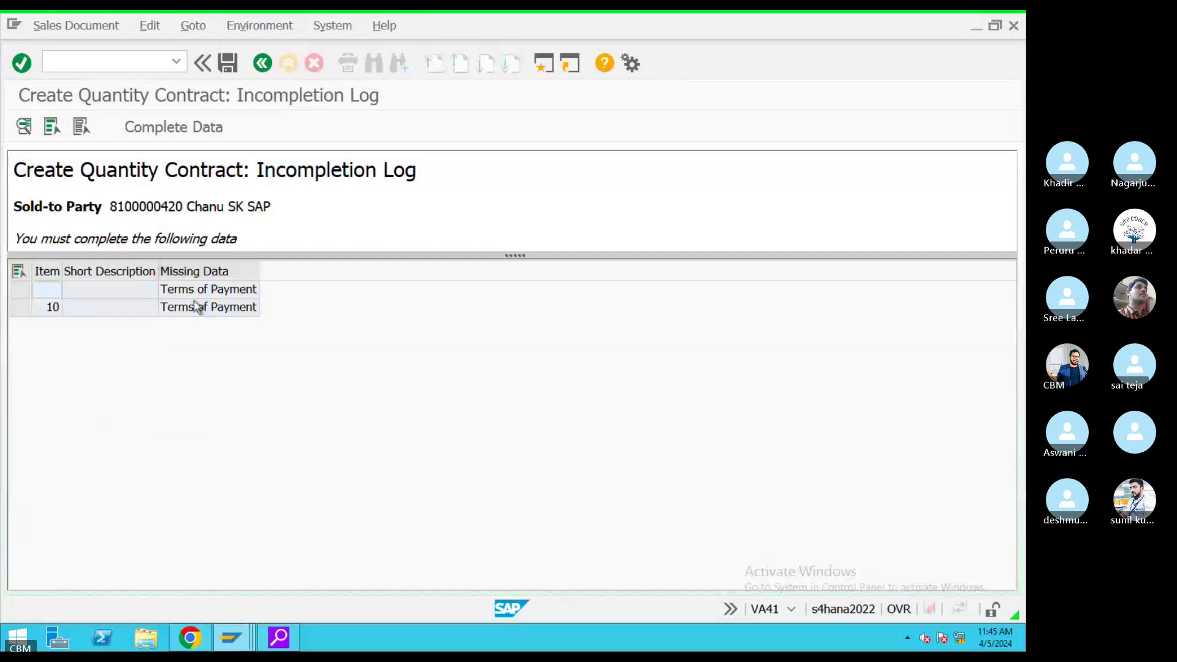
left_click(202, 129)
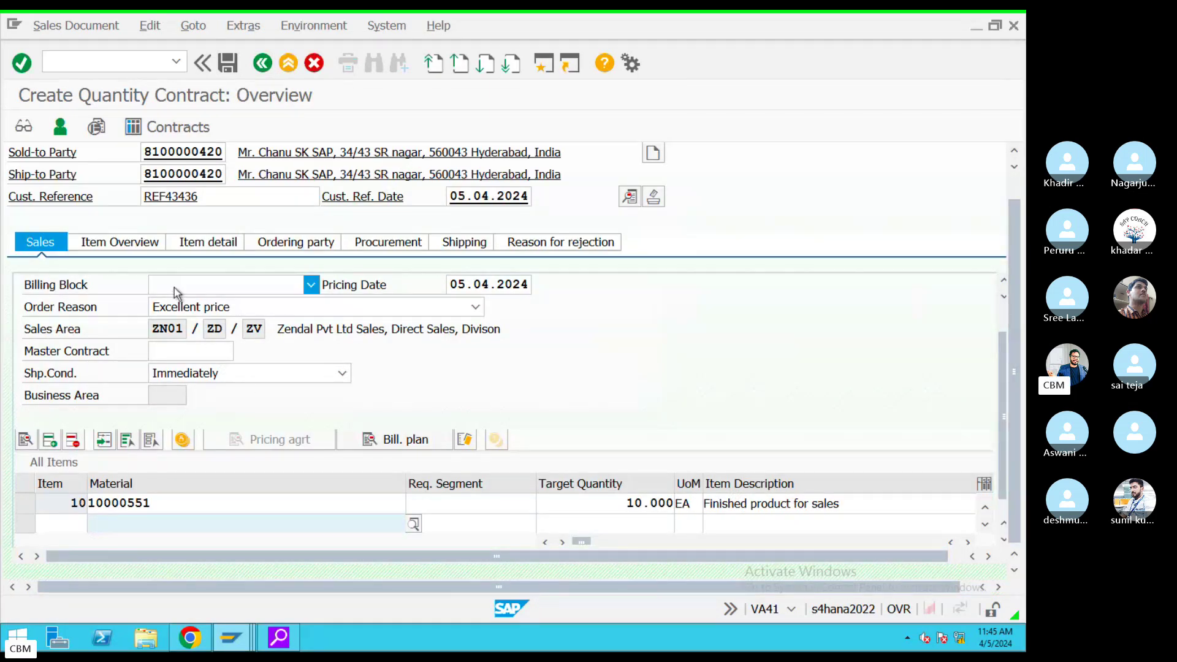
Examine the contract's item overview, item detail, ordering party, procurement, shipping, rejection and sales data for the missing field
left_click(116, 242)
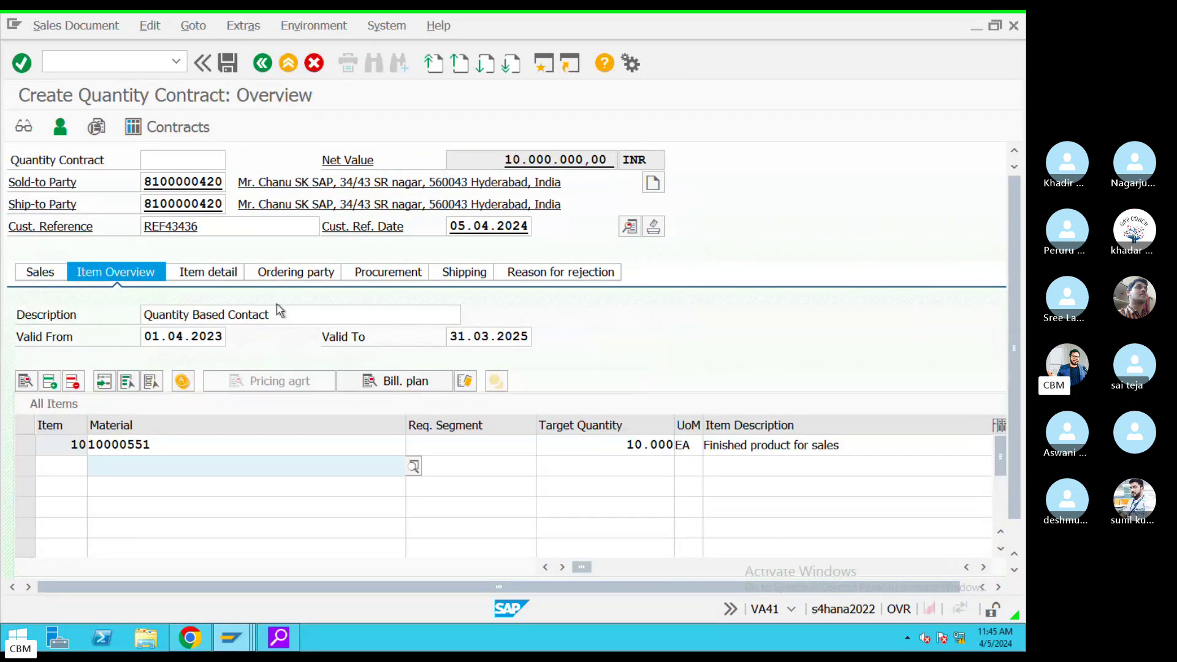
left_click(213, 273)
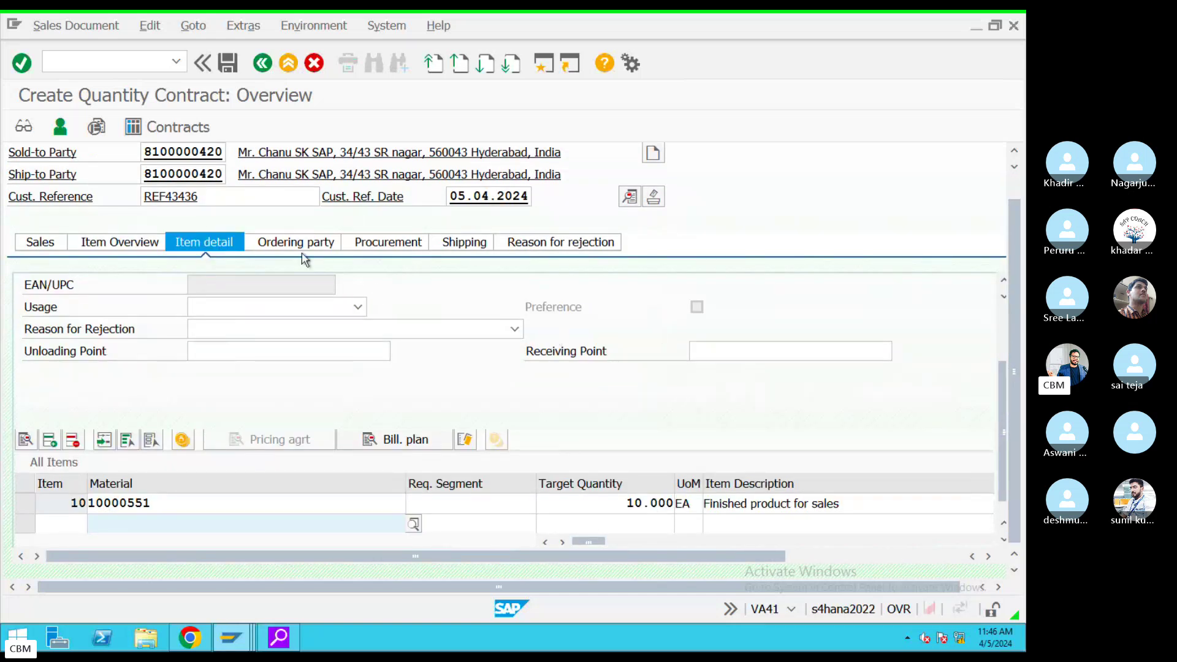
left_click(299, 244)
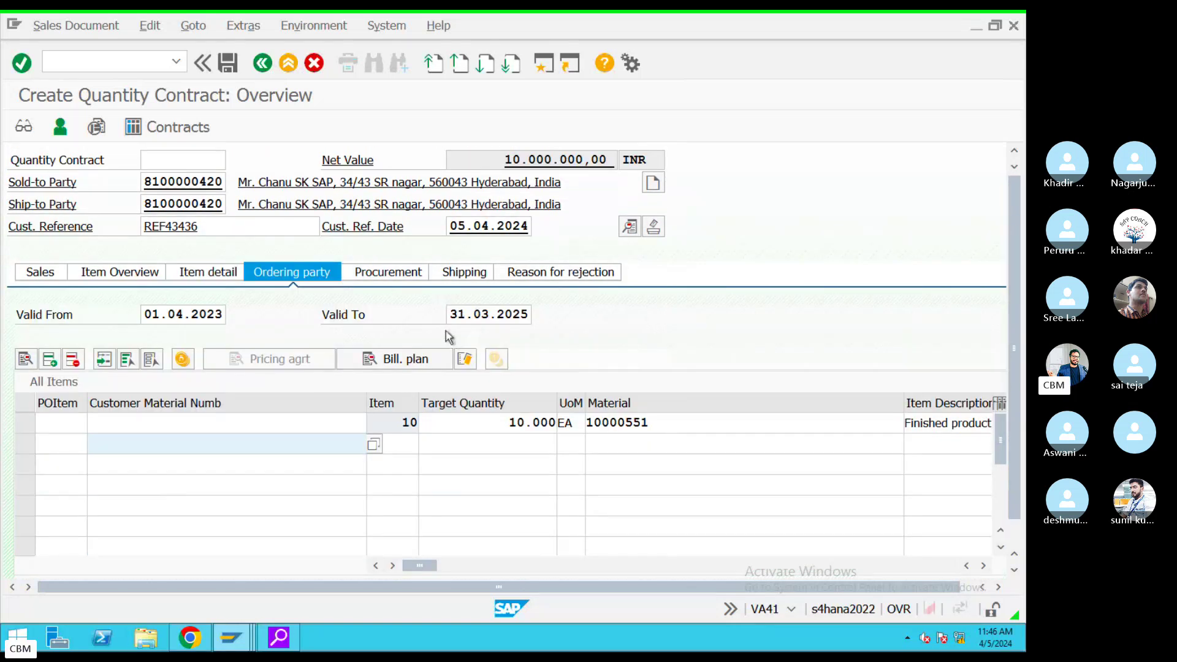
left_click(386, 272)
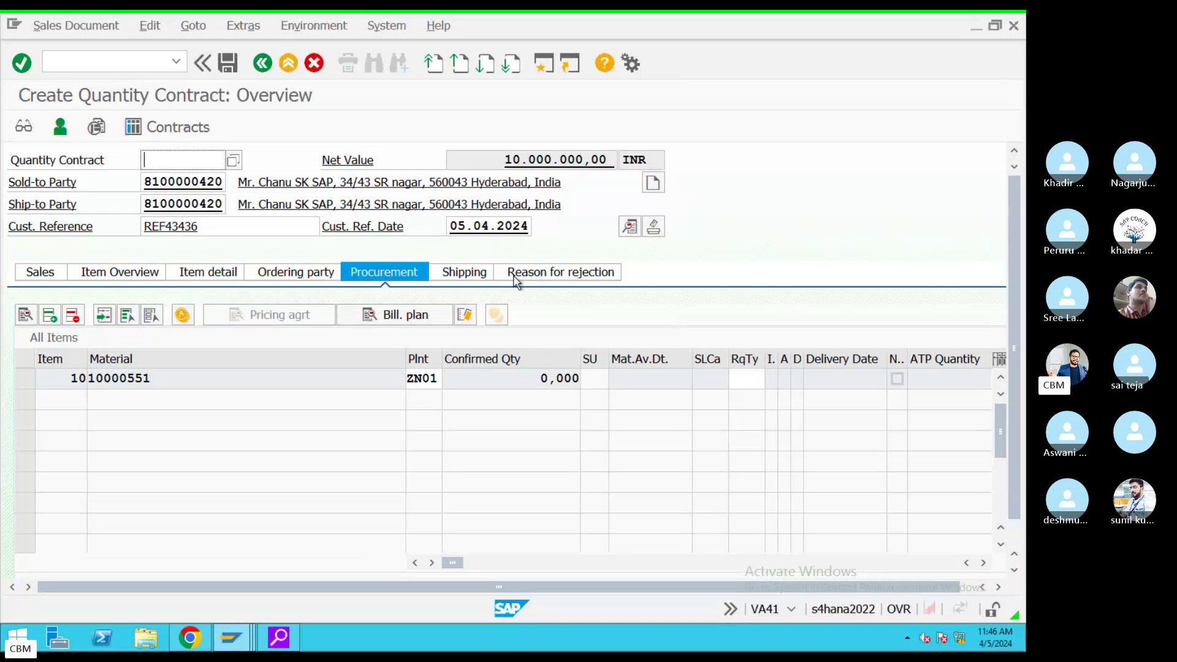
left_click(478, 274)
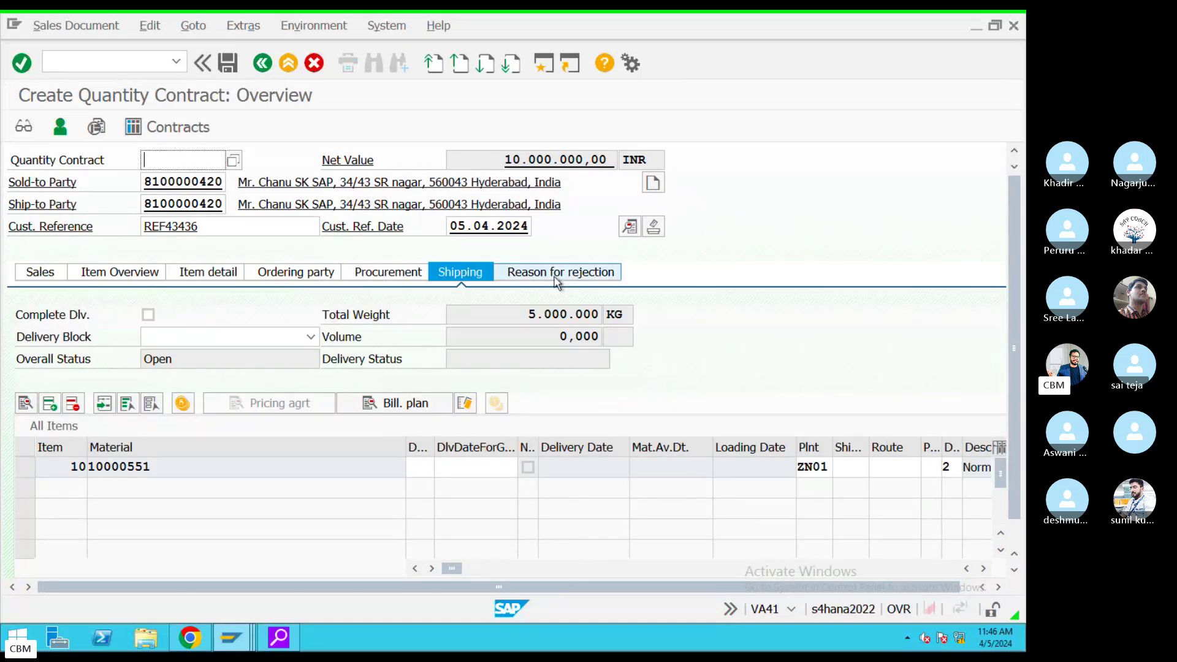
left_click(556, 279)
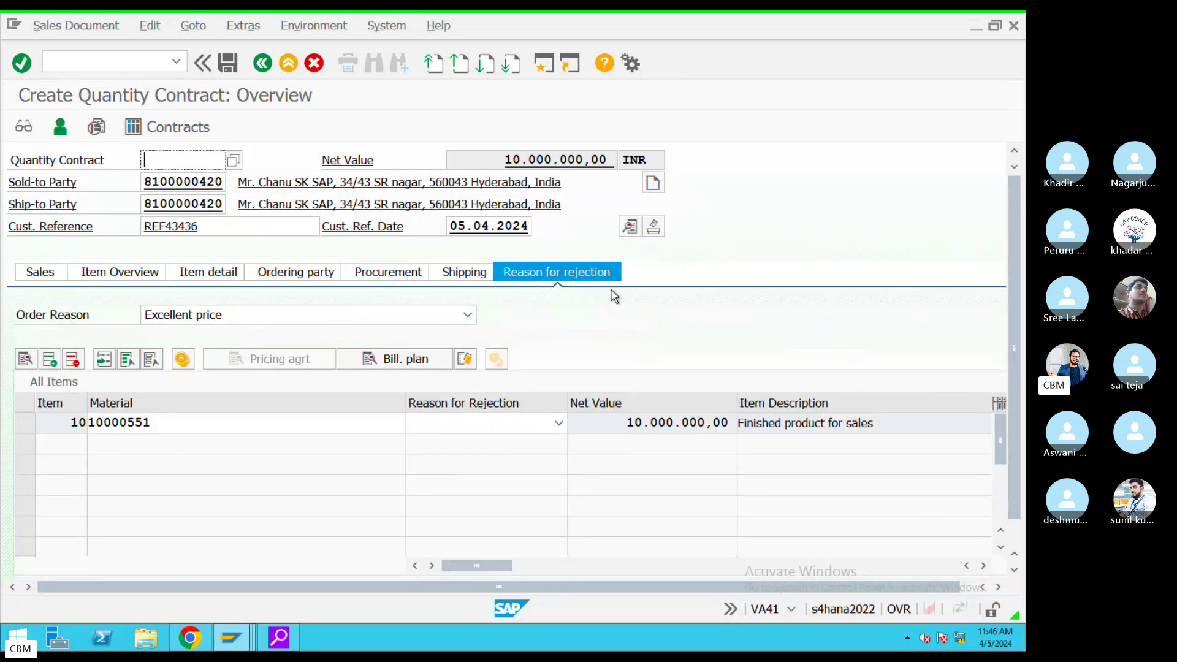
left_click(40, 273)
left_click(191, 384)
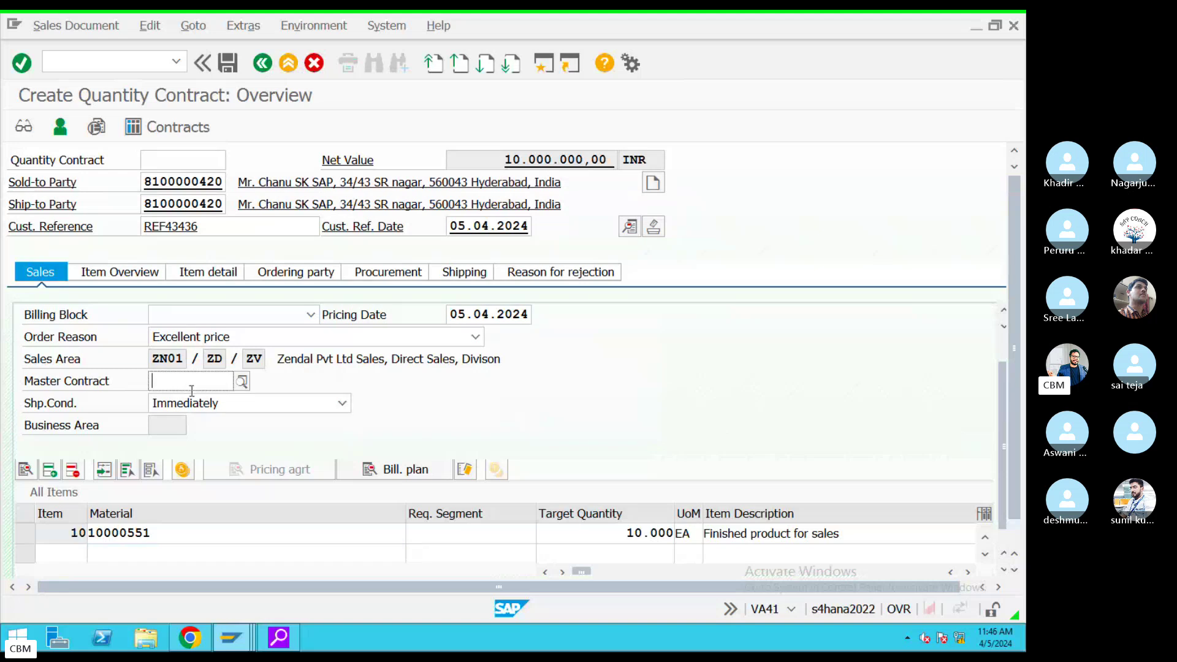
scroll(192, 387, "down", 1)
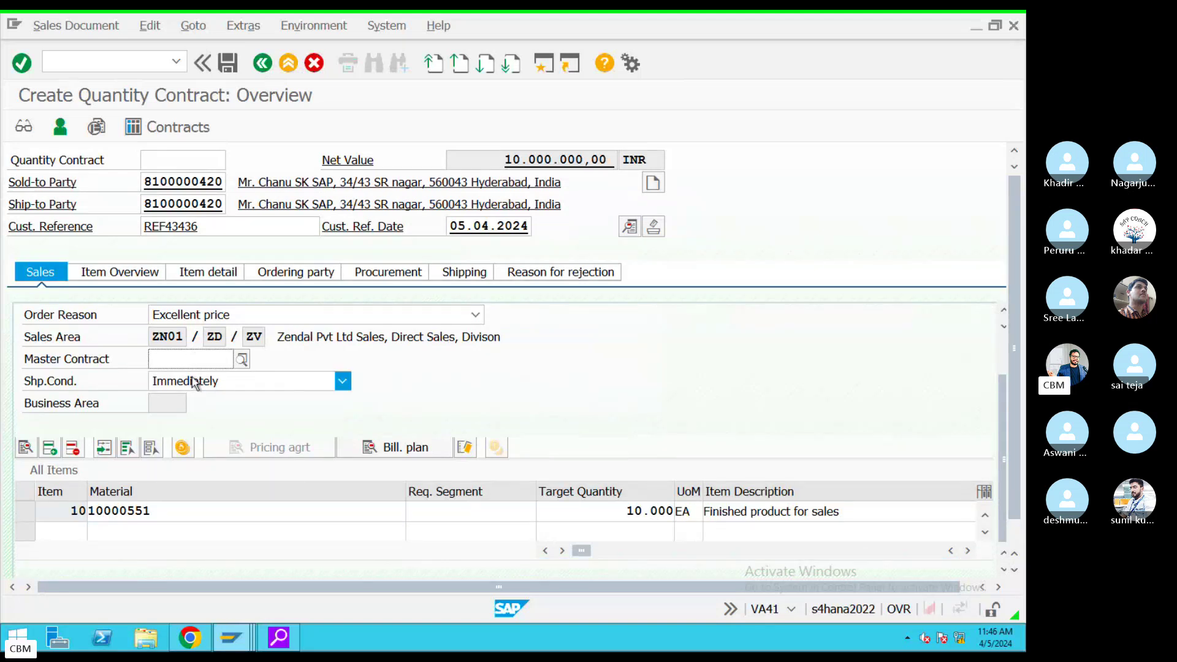
scroll(193, 383, "down", 1)
scroll(193, 377, "up", 4)
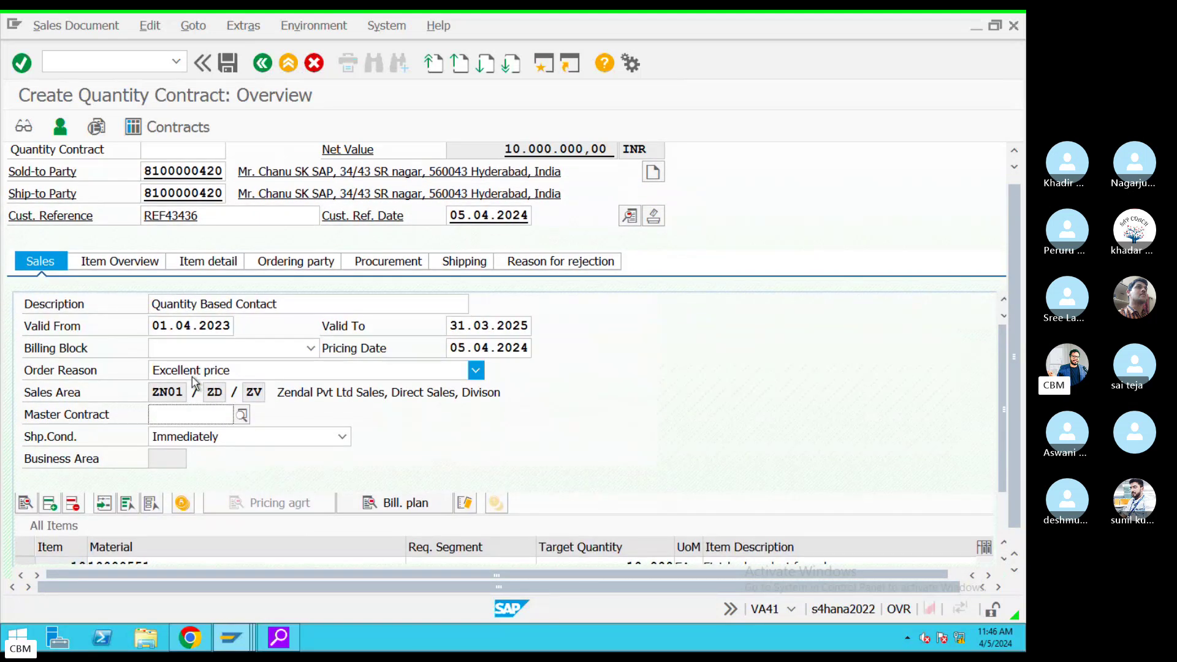
scroll(194, 381, "up", 1)
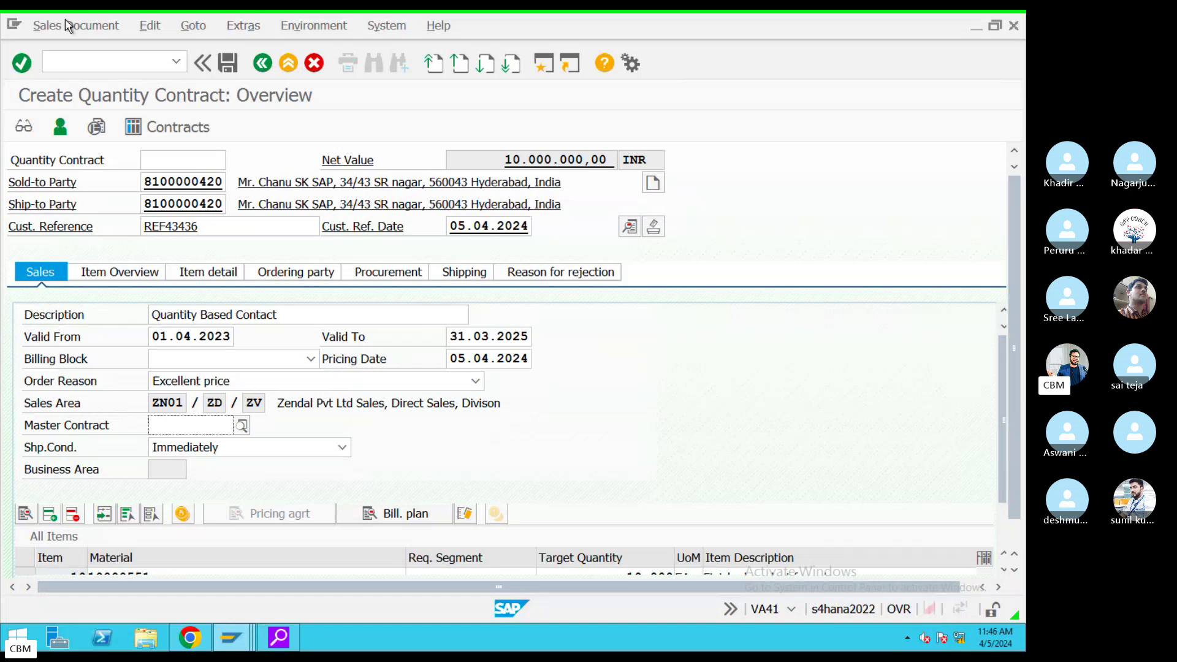
Open item 10's missing entry from the incompletion log and set its payment terms to 0001
left_click(86, 27)
left_click(160, 29)
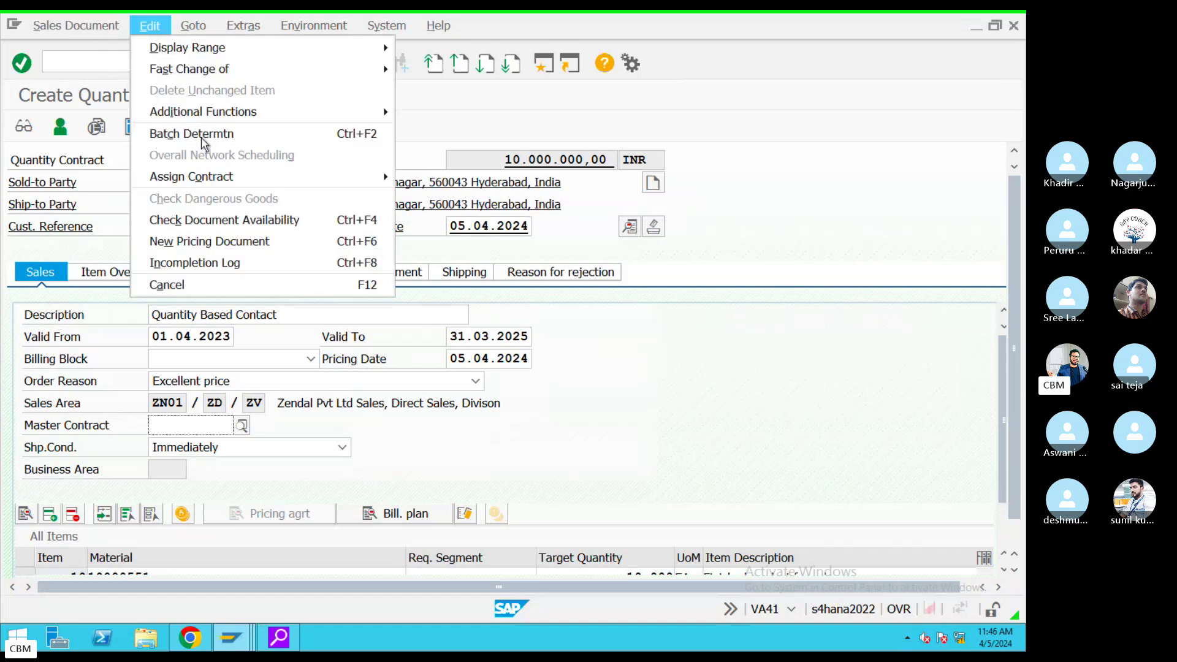
left_click(212, 264)
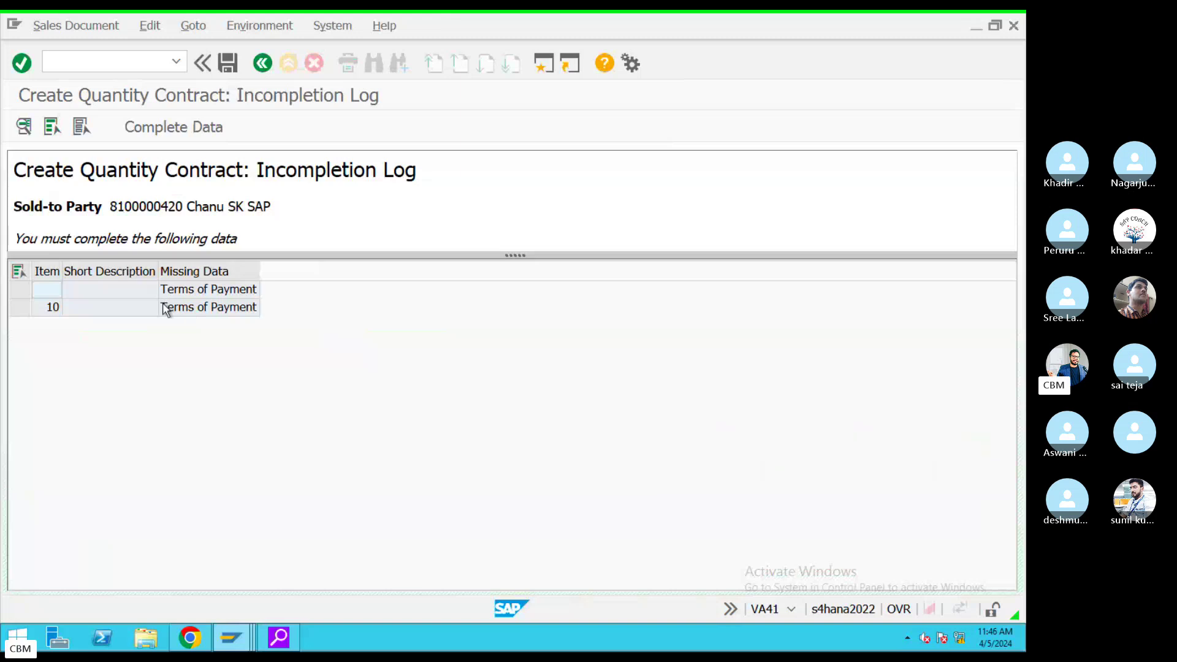
double_click(165, 310)
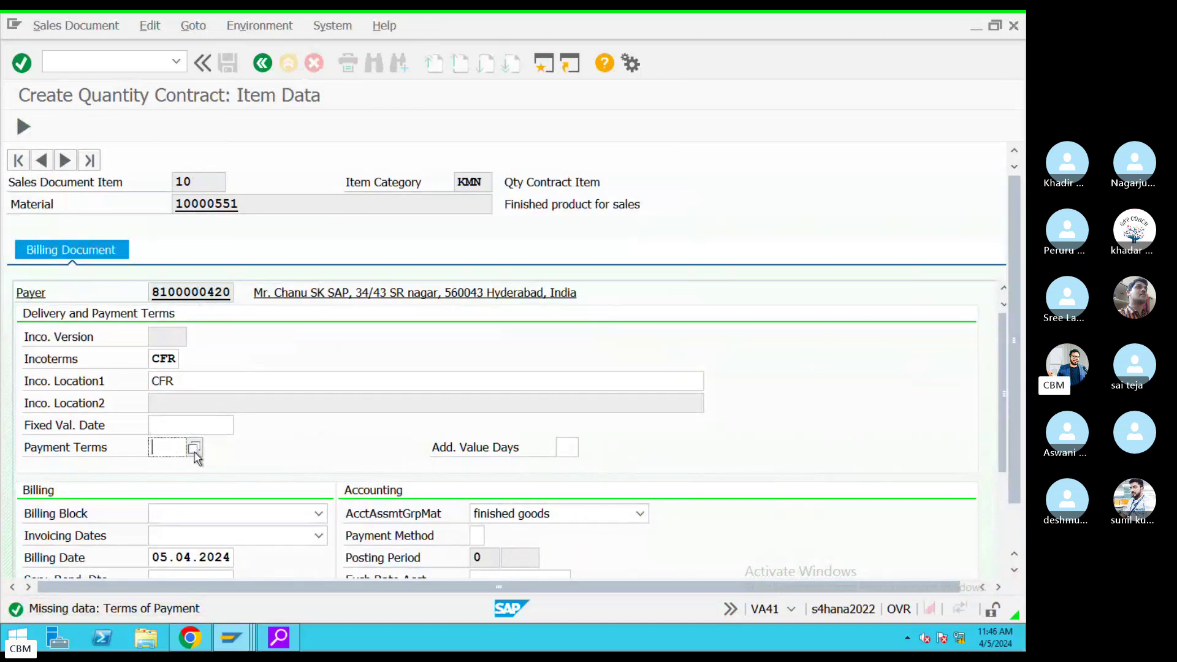
left_click(194, 448)
double_click(123, 130)
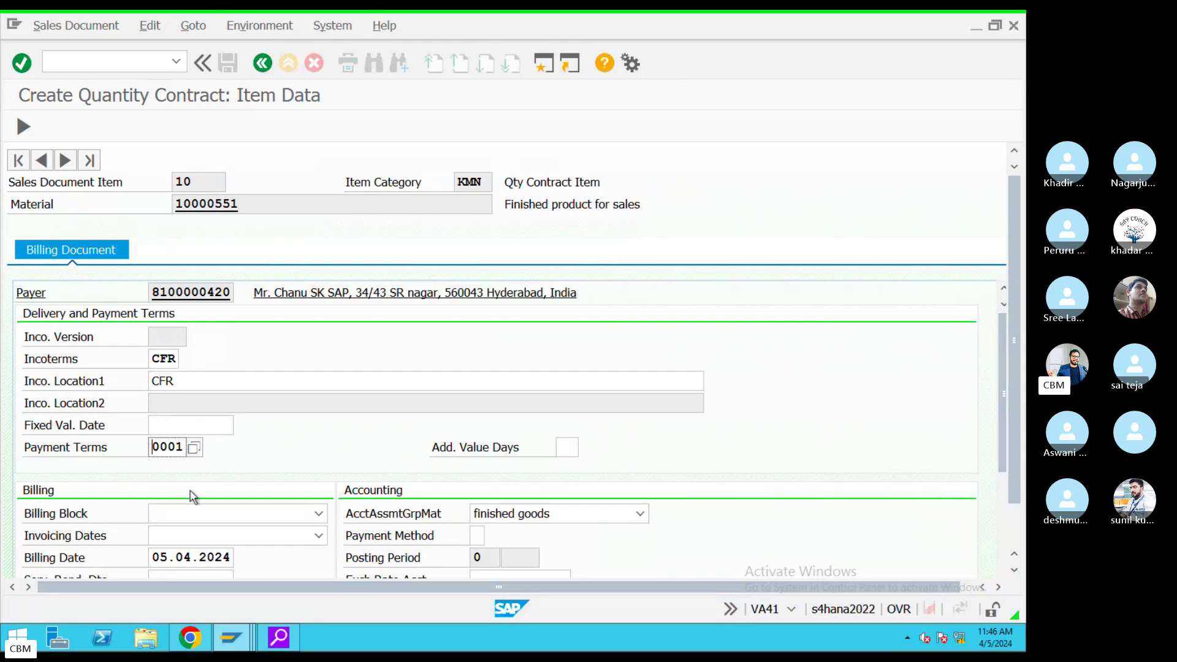
Switch to the notes document and add "Payment Terms" below Target Quantity in the inputs list
key("ctrl+Left")
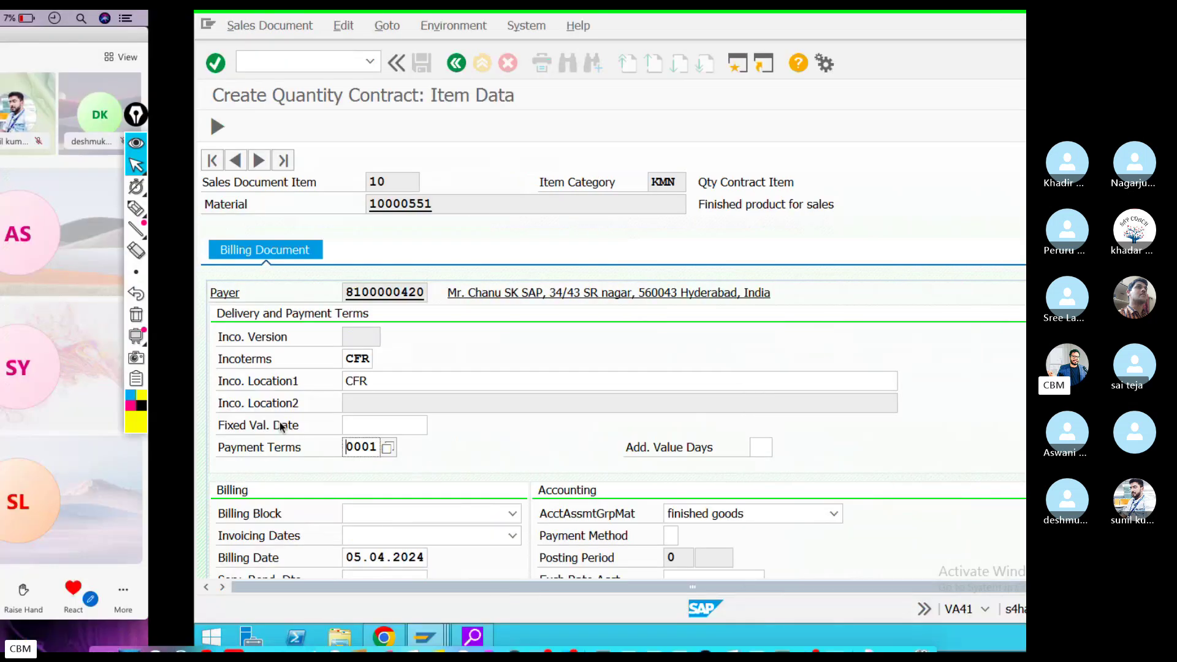
left_click(734, 628)
key("BackSpace")
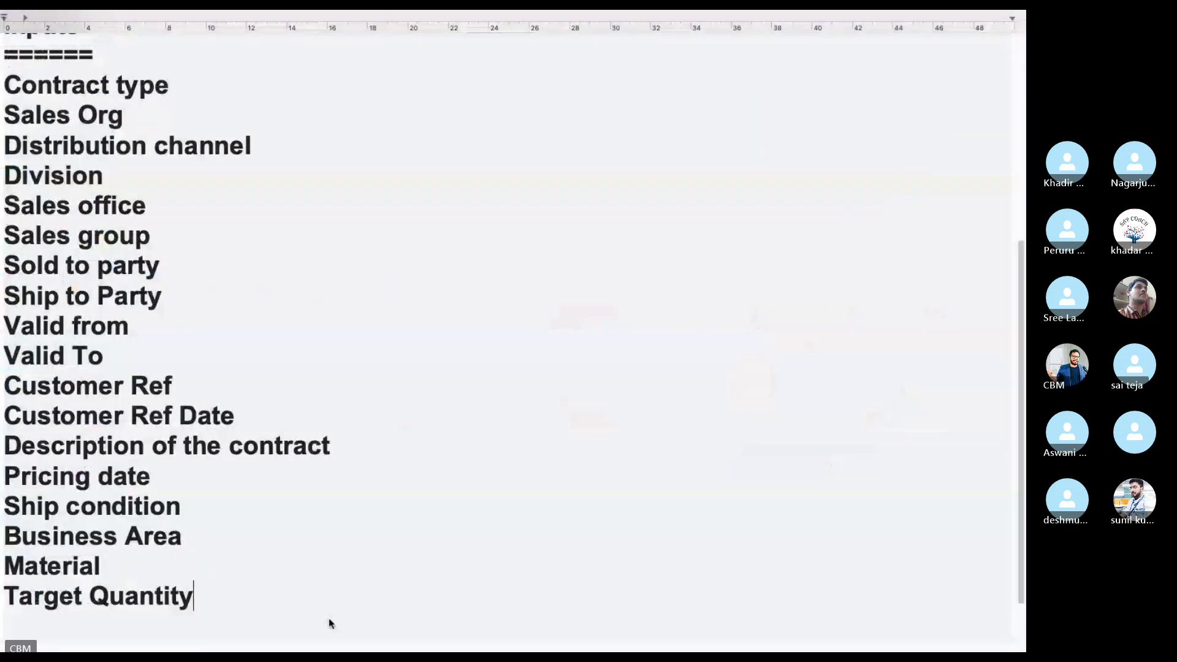
key("Return")
type("Pa")
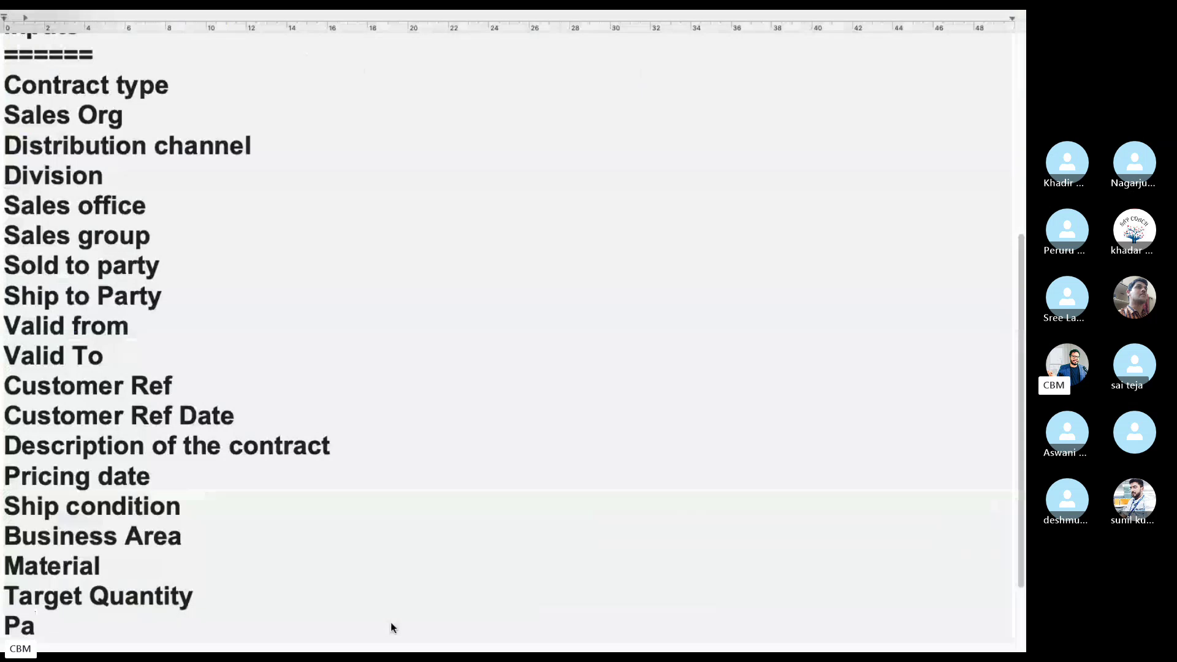
type("yment Terms")
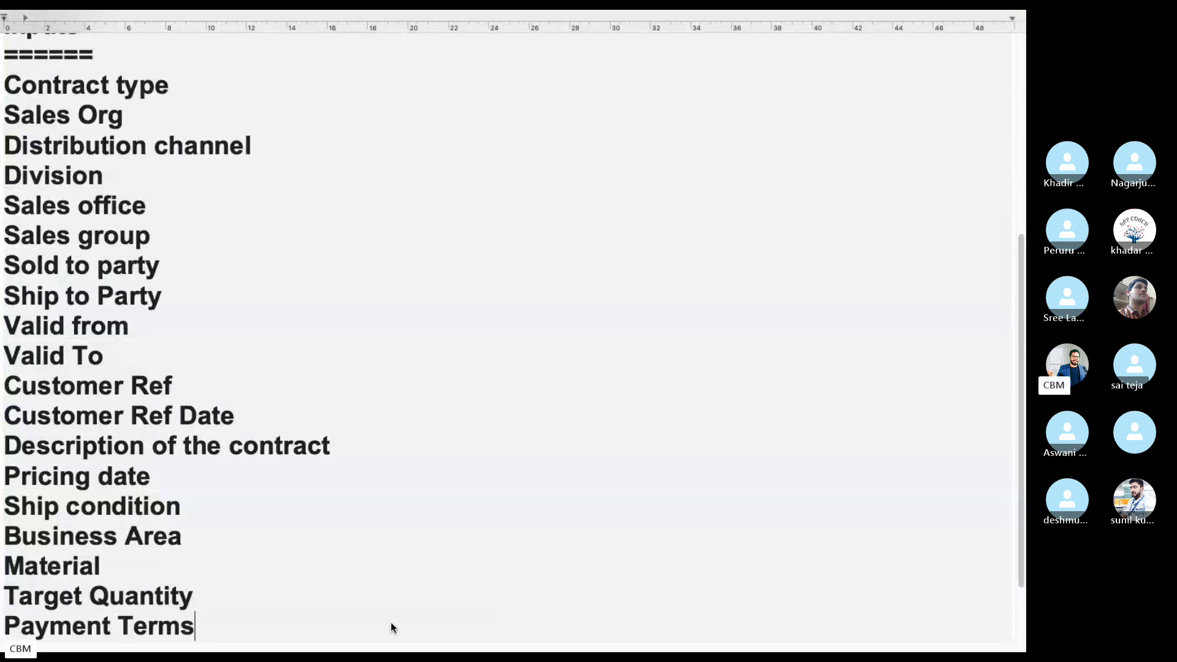
Add "Billing date" as a new line below Payment Terms in the inputs list
key("Return")
type("Billing")
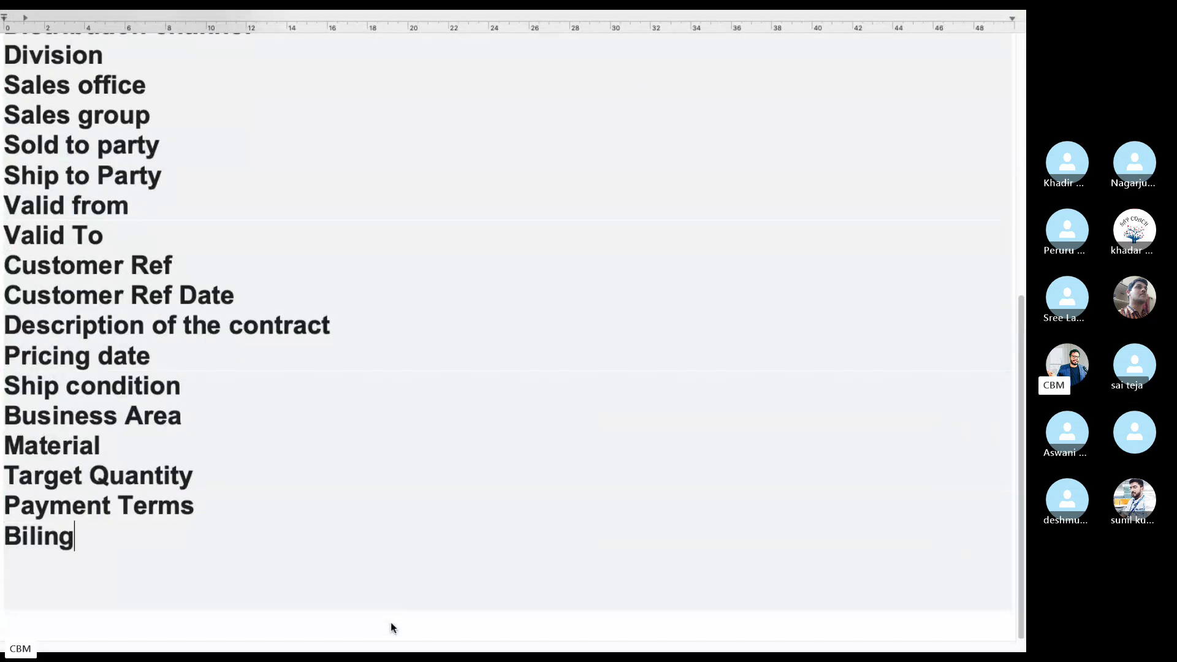
key("BackSpace")
key("BackSpace")
key("BackSpace")
type("ling date")
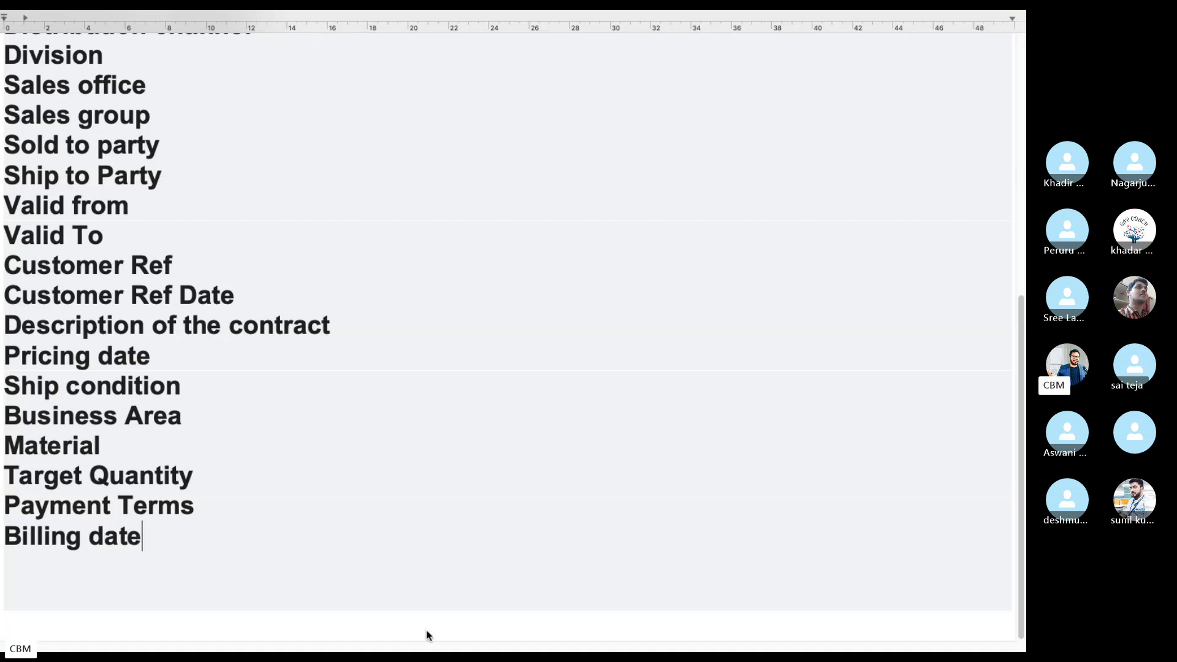
Add "Inco terms" as a new line below Billing date in the inputs list
key("Return")
type("]=")
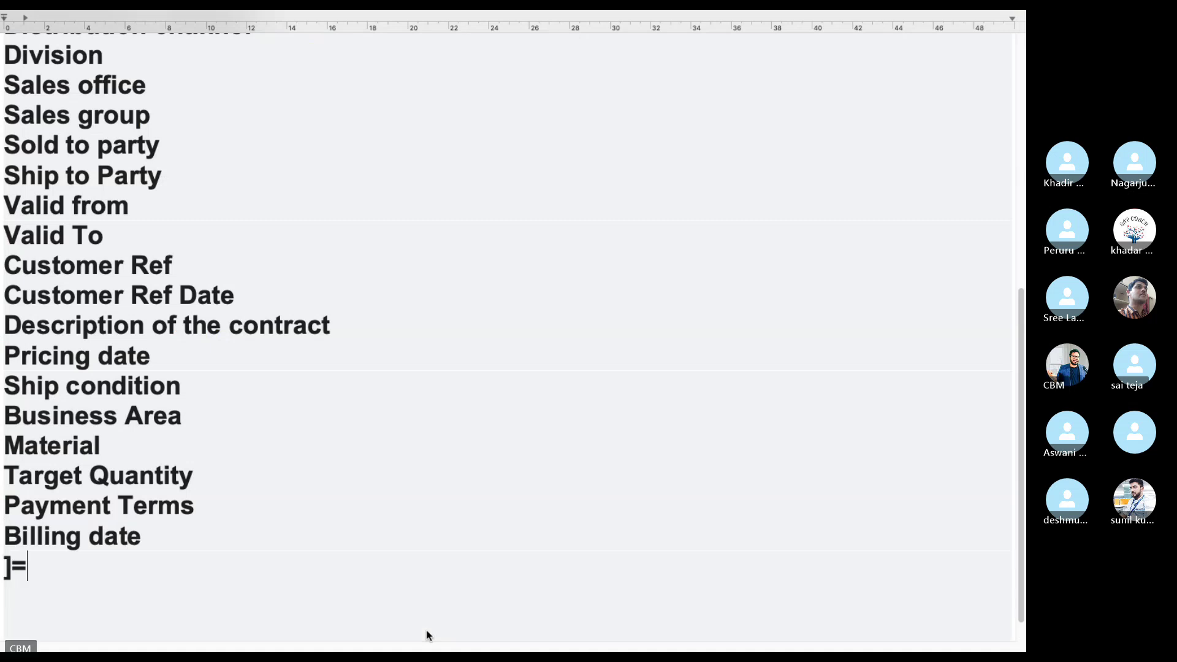
key("BackSpace")
key("BackSpace")
type("Inco re")
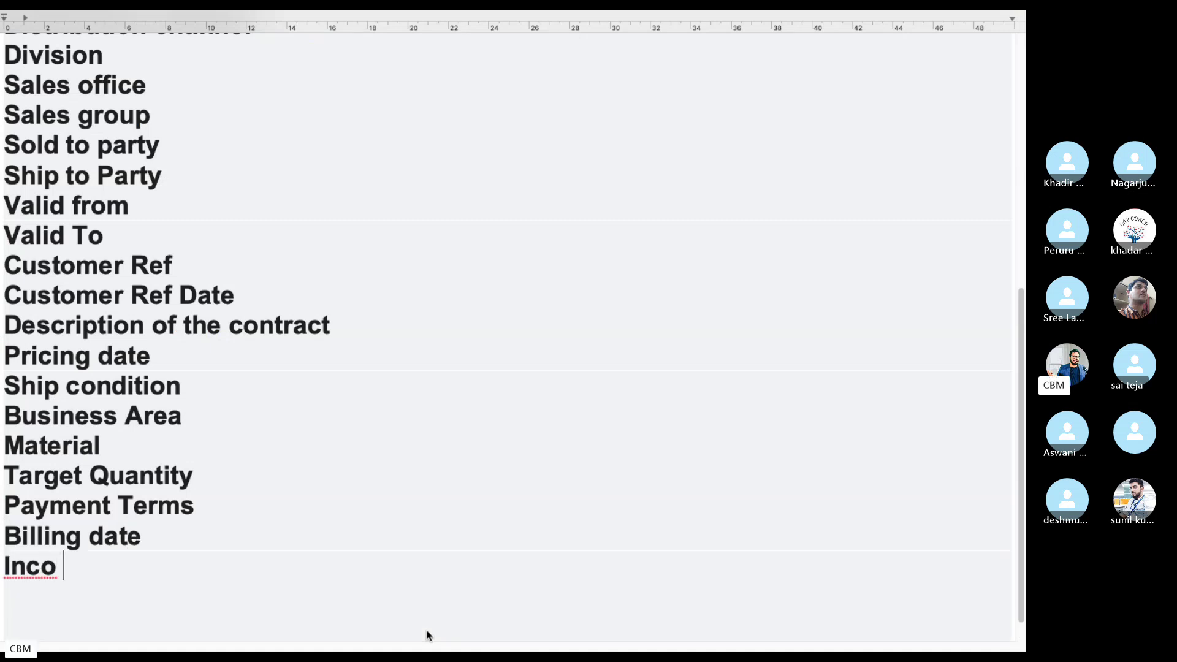
key("BackSpace")
key("BackSpace")
type("terms")
Add "Shipping address" below Inco terms in the inputs list and leave the notes document
key("Return")
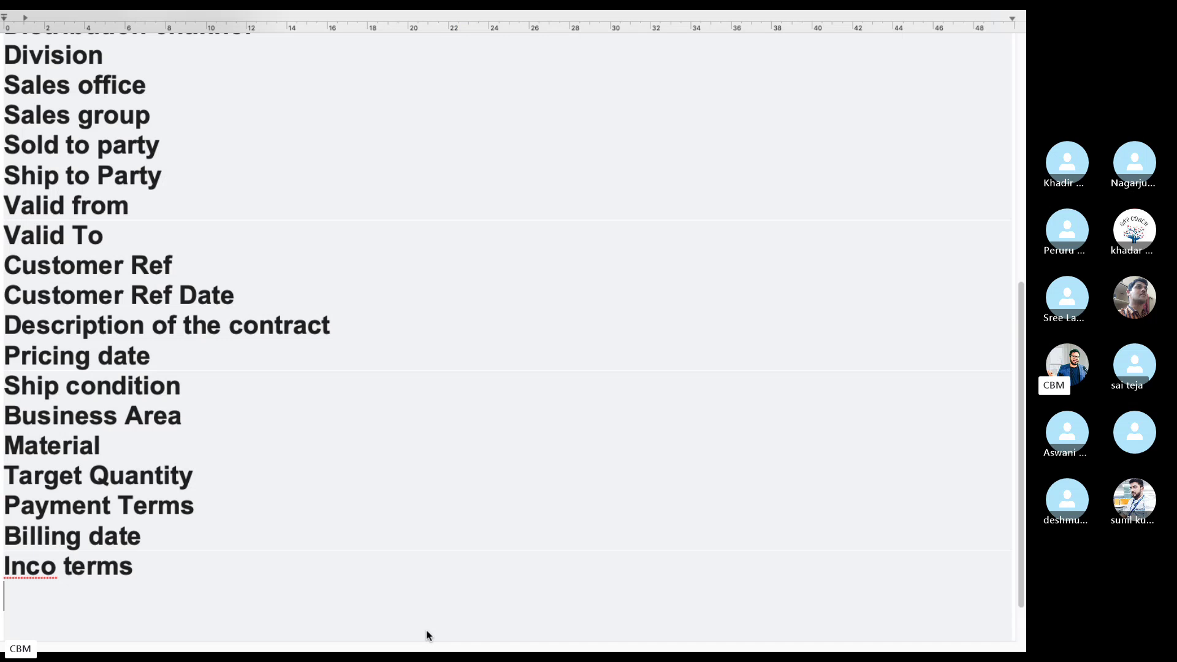
type("Shipping a")
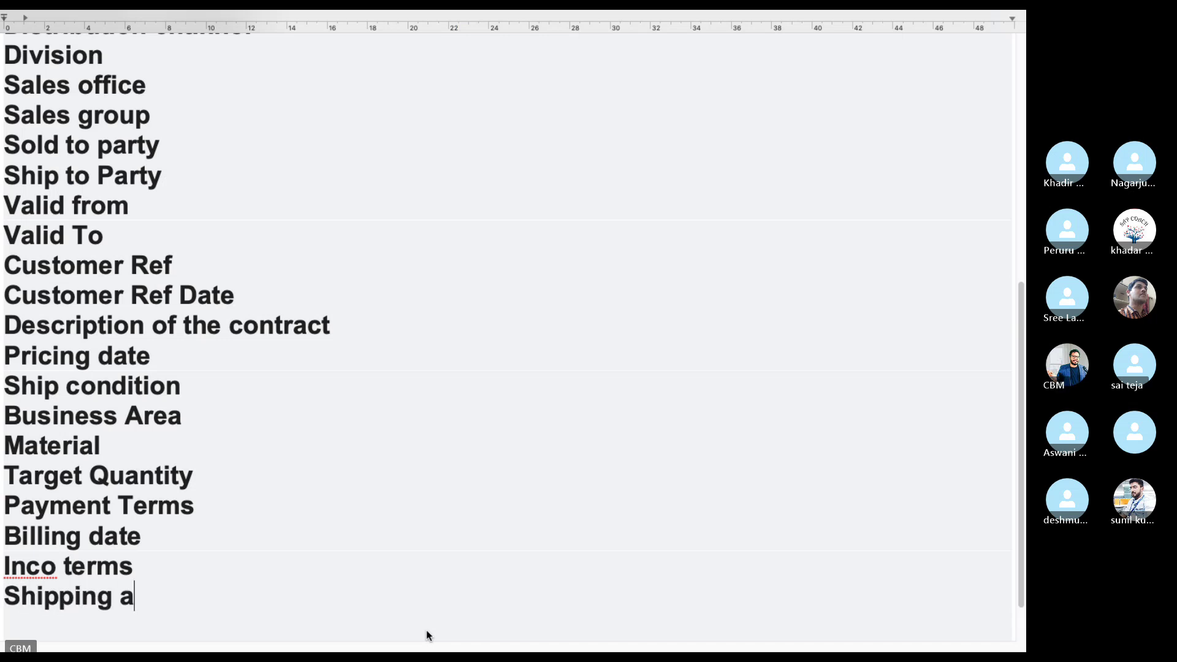
type("ddress")
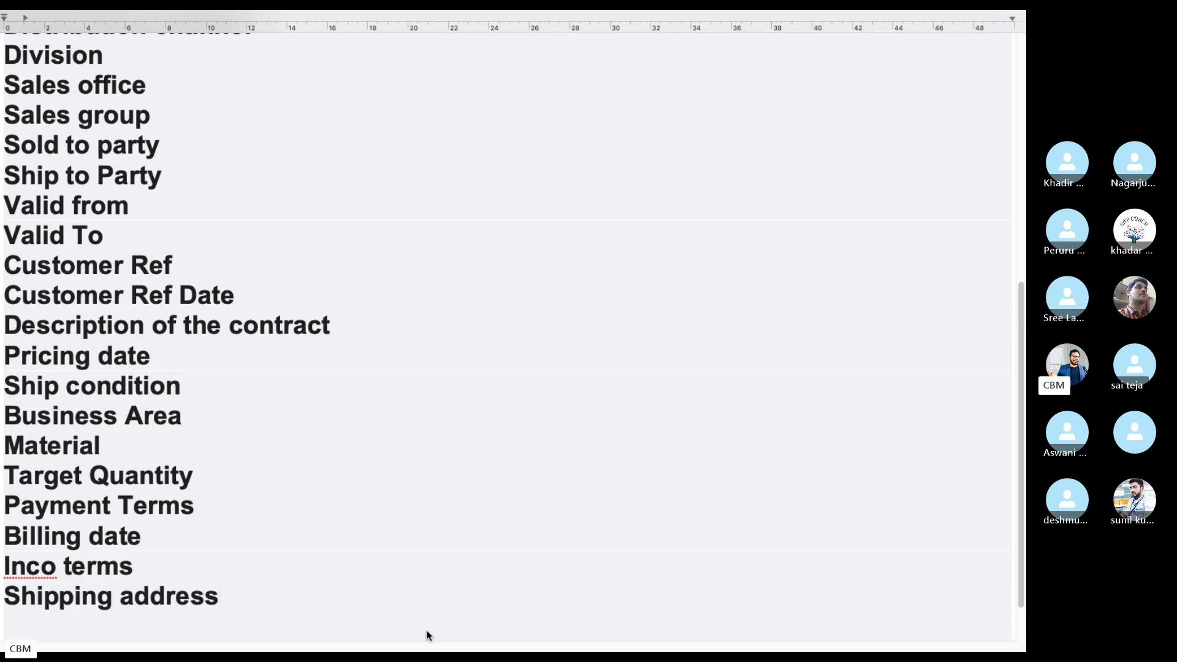
key("ctrl+Left")
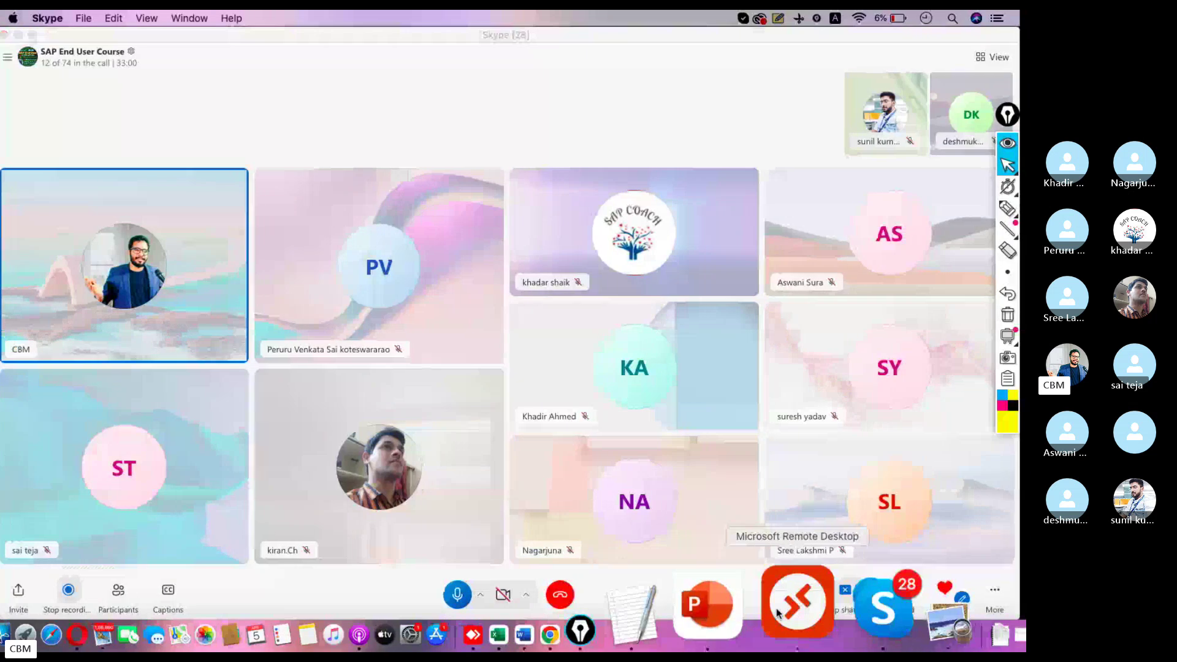
Switch to the SAP session, return from the item billing data to the contract overview and rerun the incompletion check
left_click(796, 613)
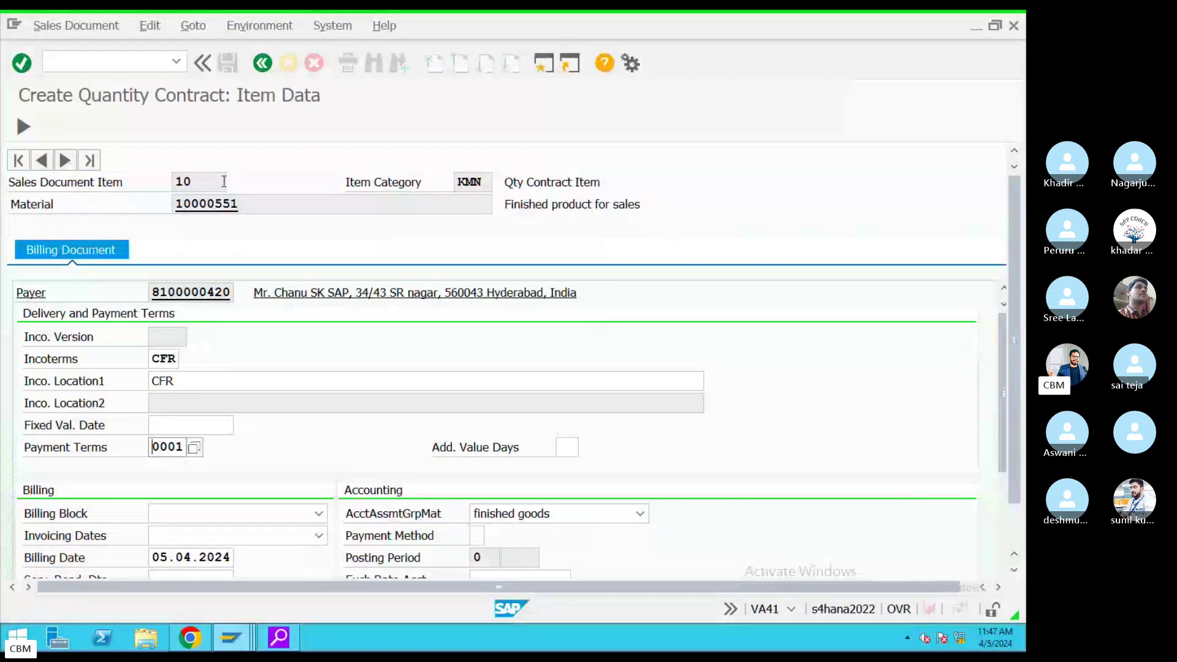
left_click(263, 63)
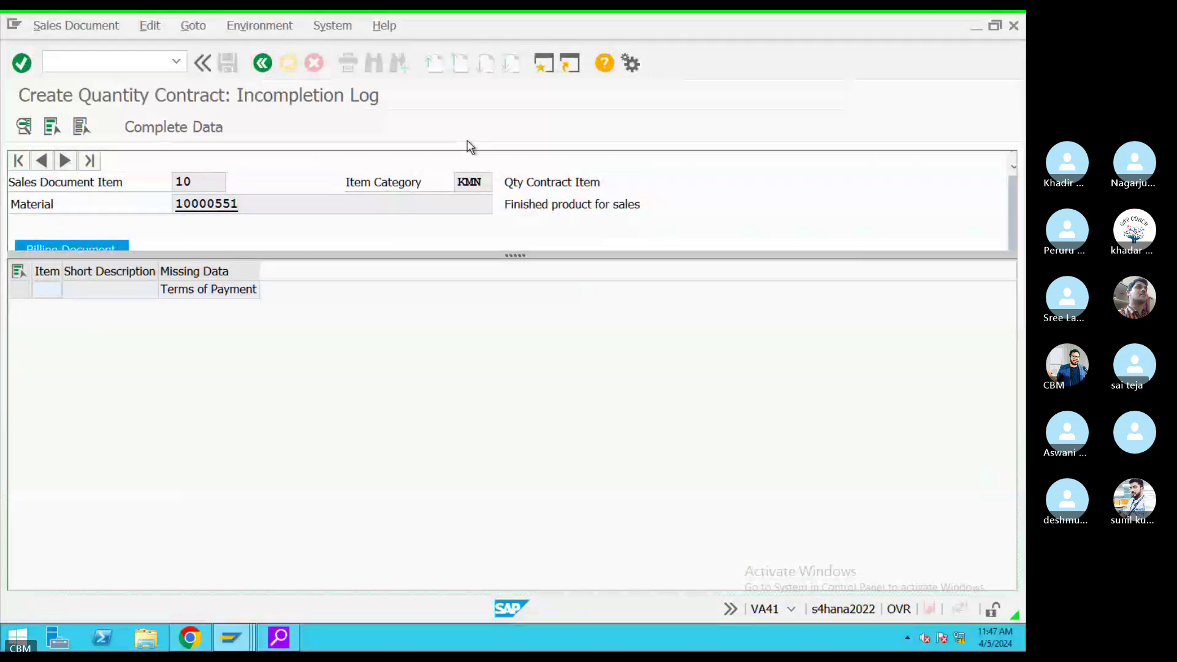
left_click(263, 64)
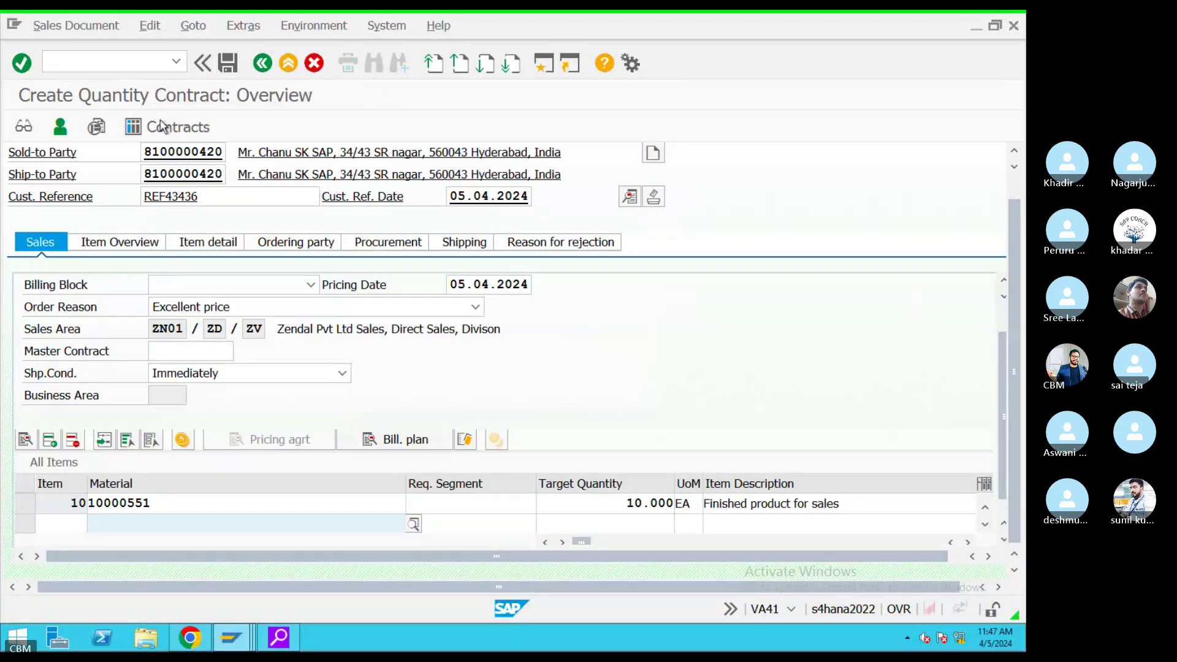
left_click(148, 27)
left_click(206, 264)
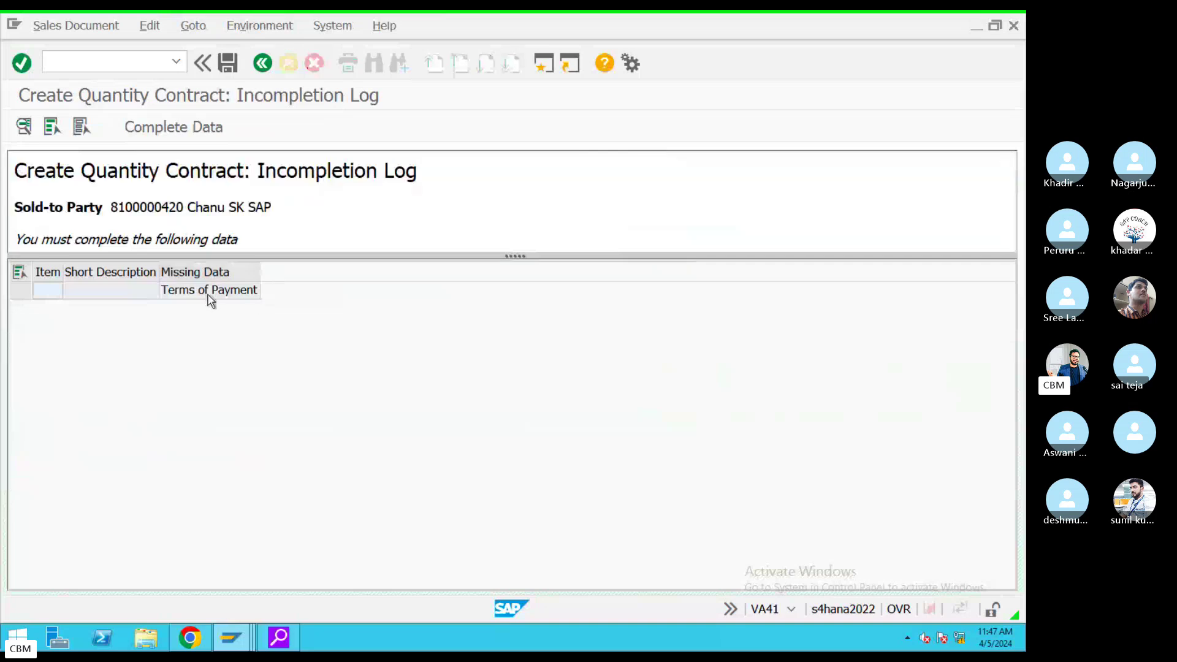
Complete the missing Terms of Payment in the header billing data with 0001, pay immediately
double_click(207, 291)
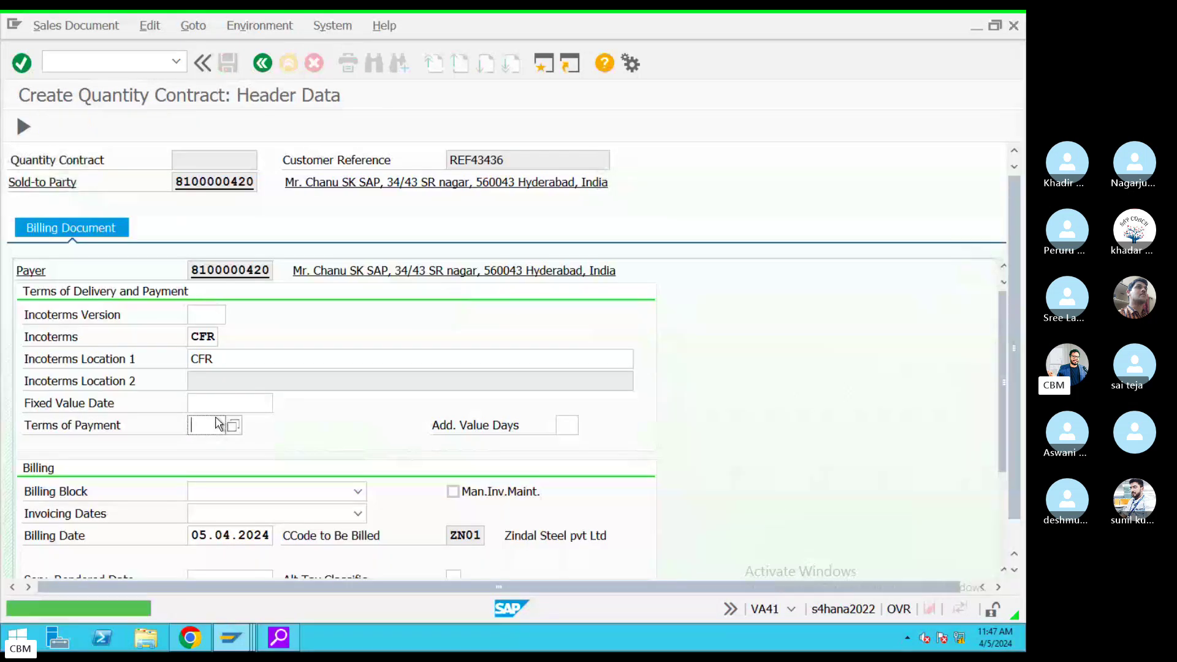
left_click(233, 425)
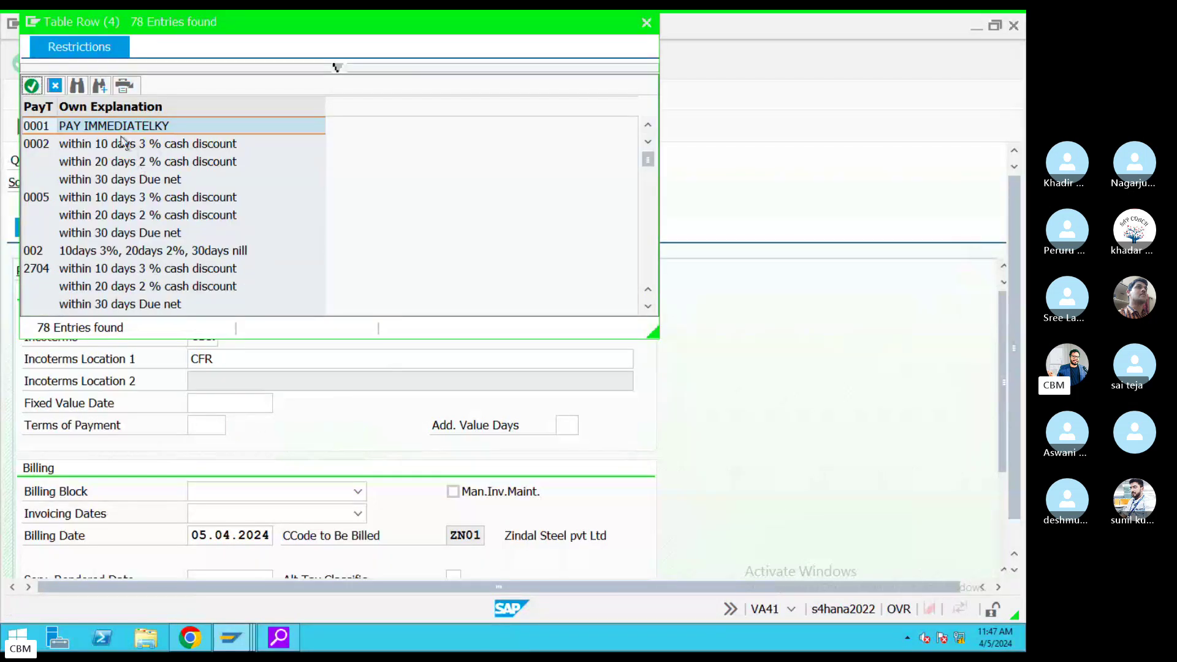
double_click(123, 126)
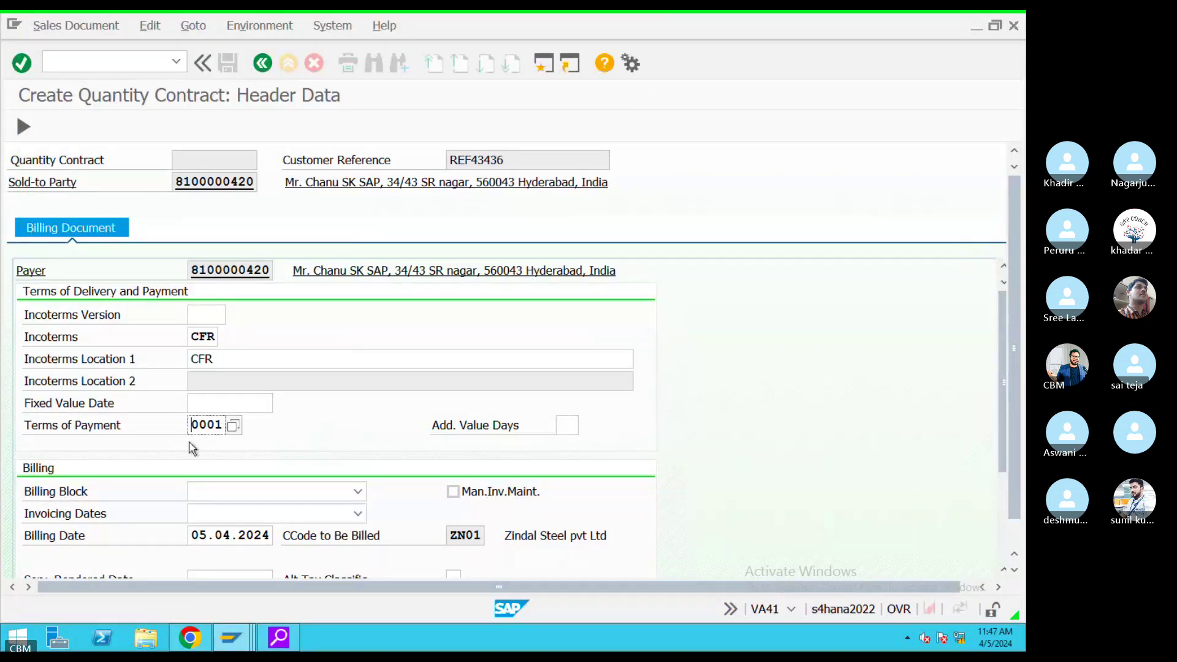
left_click(235, 426)
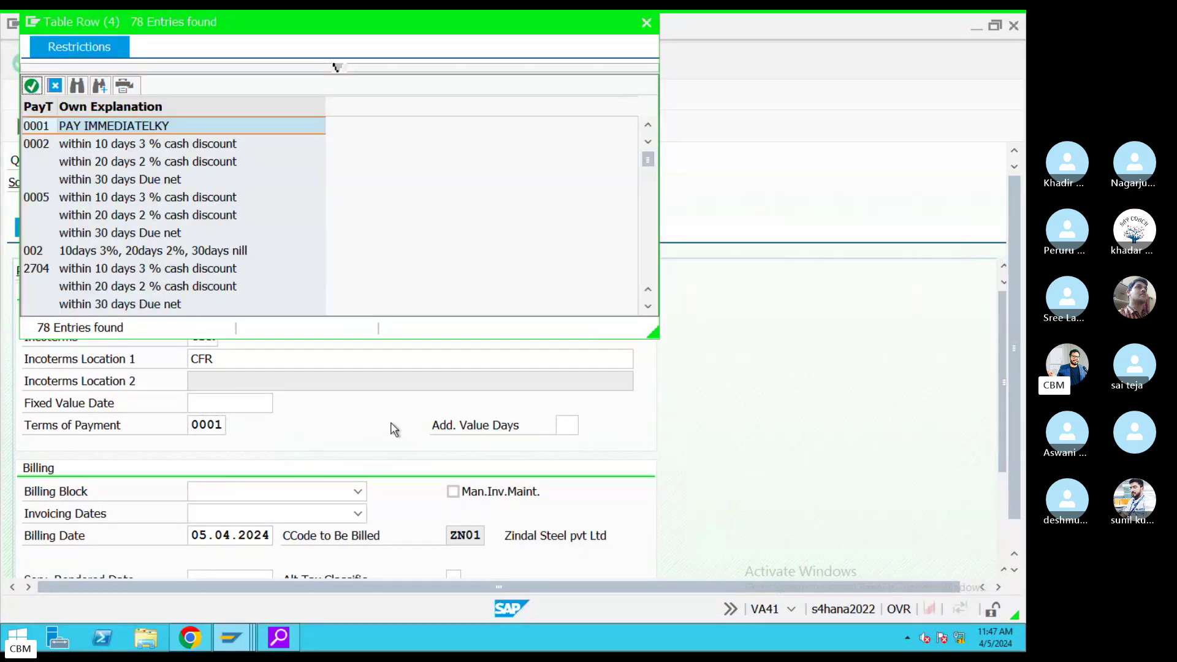
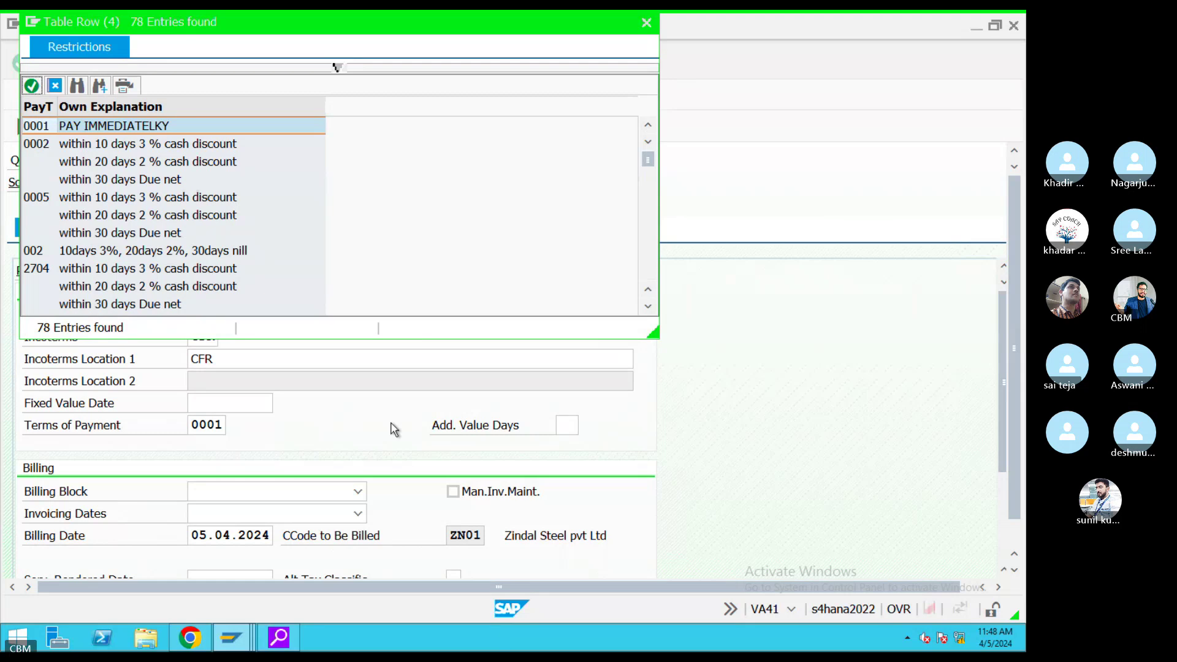
double_click(93, 129)
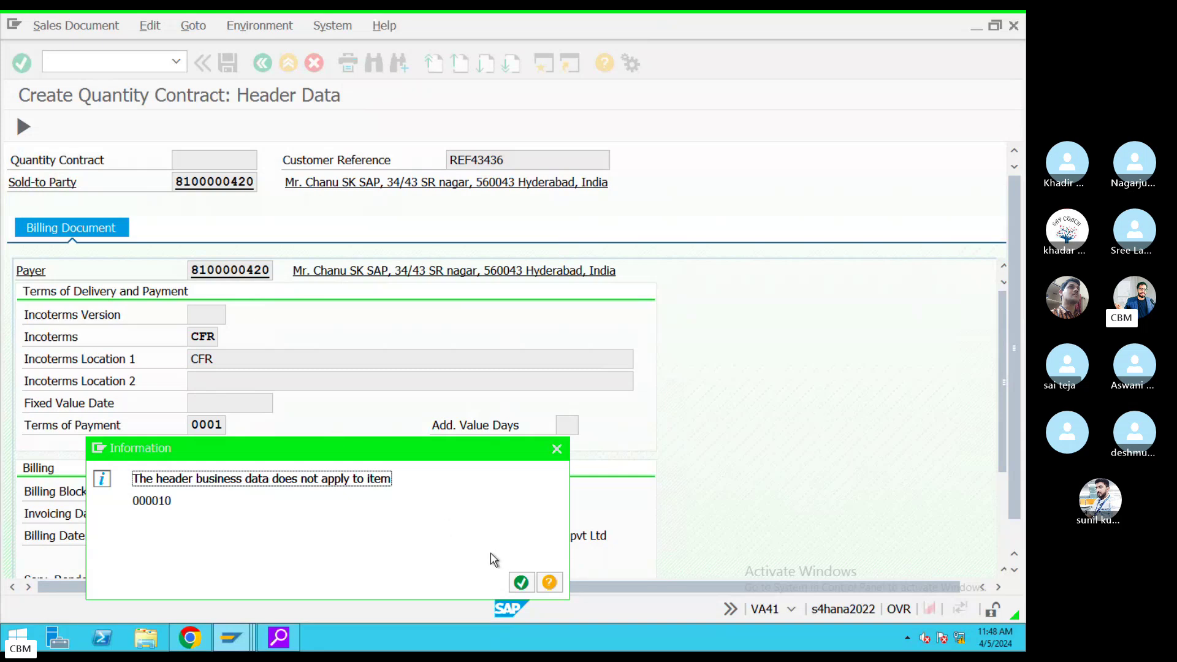
Acknowledge the information about header business data and save the quantity contract
left_click_drag(190, 485, 364, 489)
left_click(520, 585)
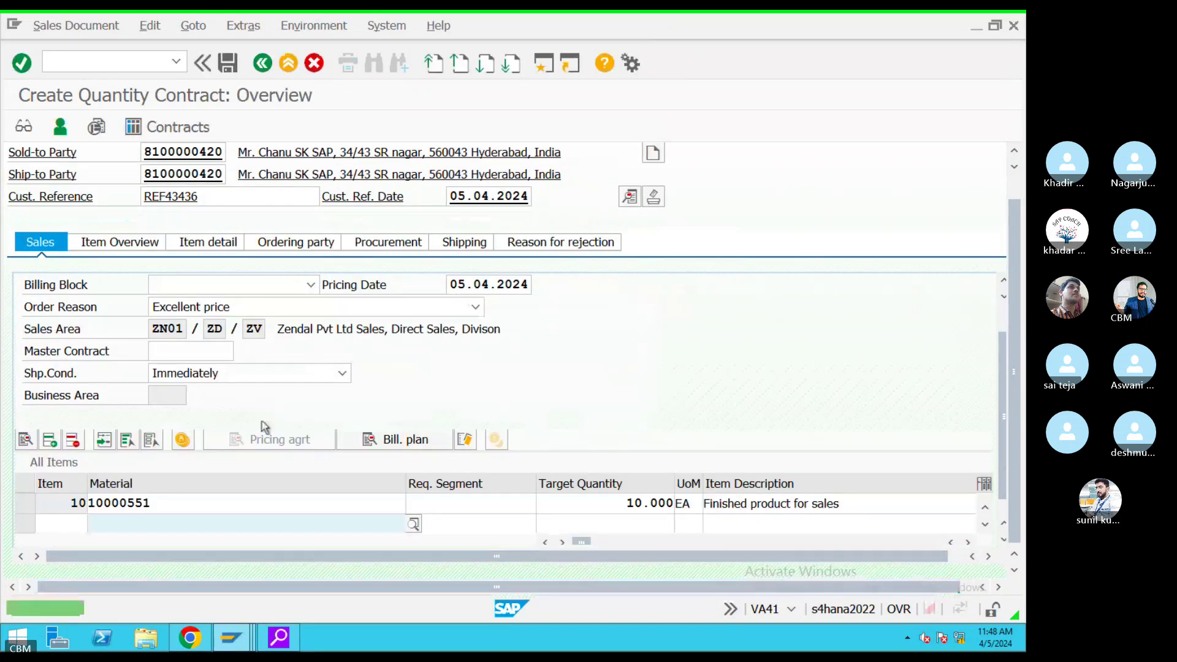
left_click(227, 64)
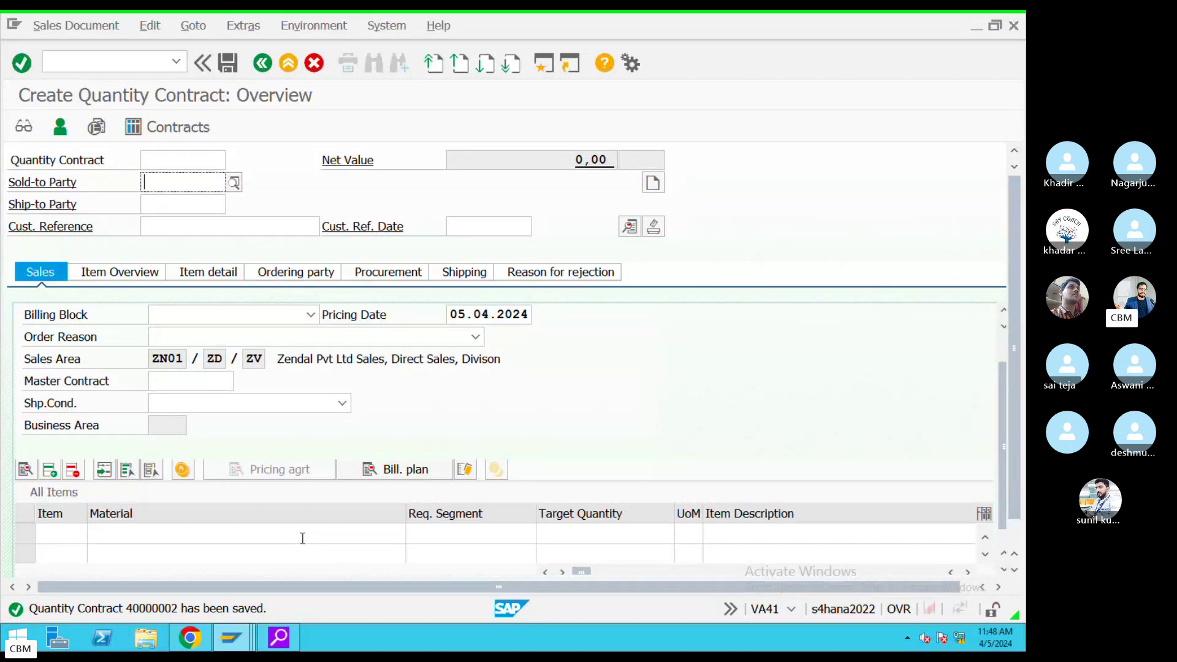
Display the saved quantity contract and examine its description, validity dates, material, target quantity, net value and plant in the item overview
left_click(63, 28)
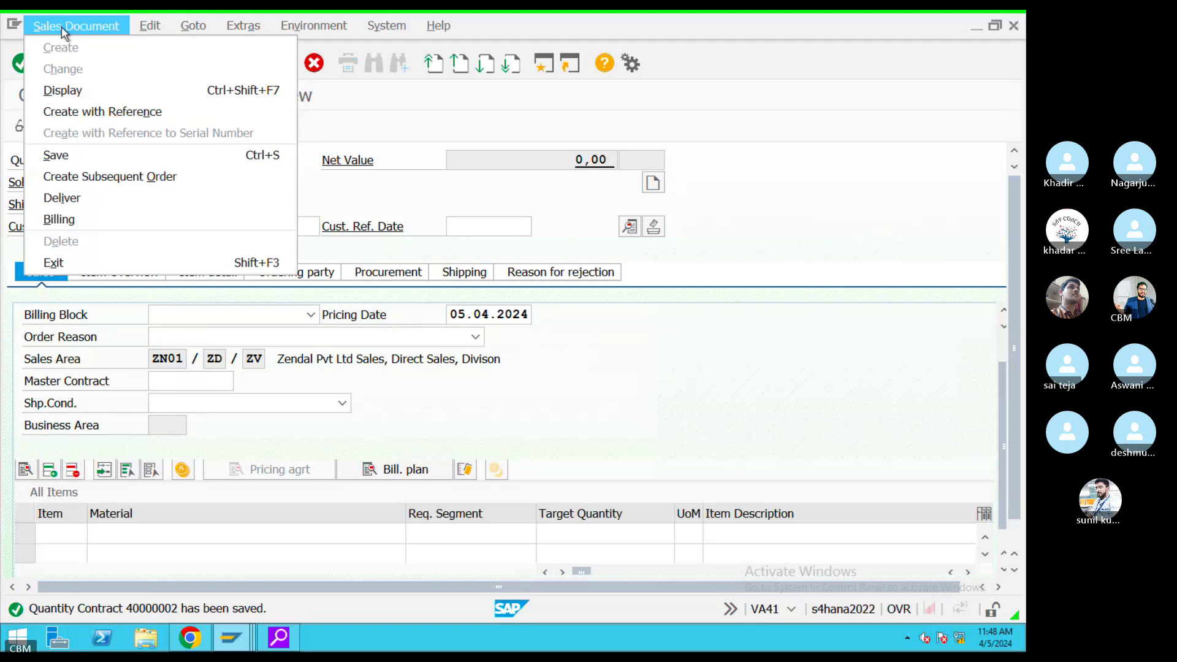
left_click(78, 91)
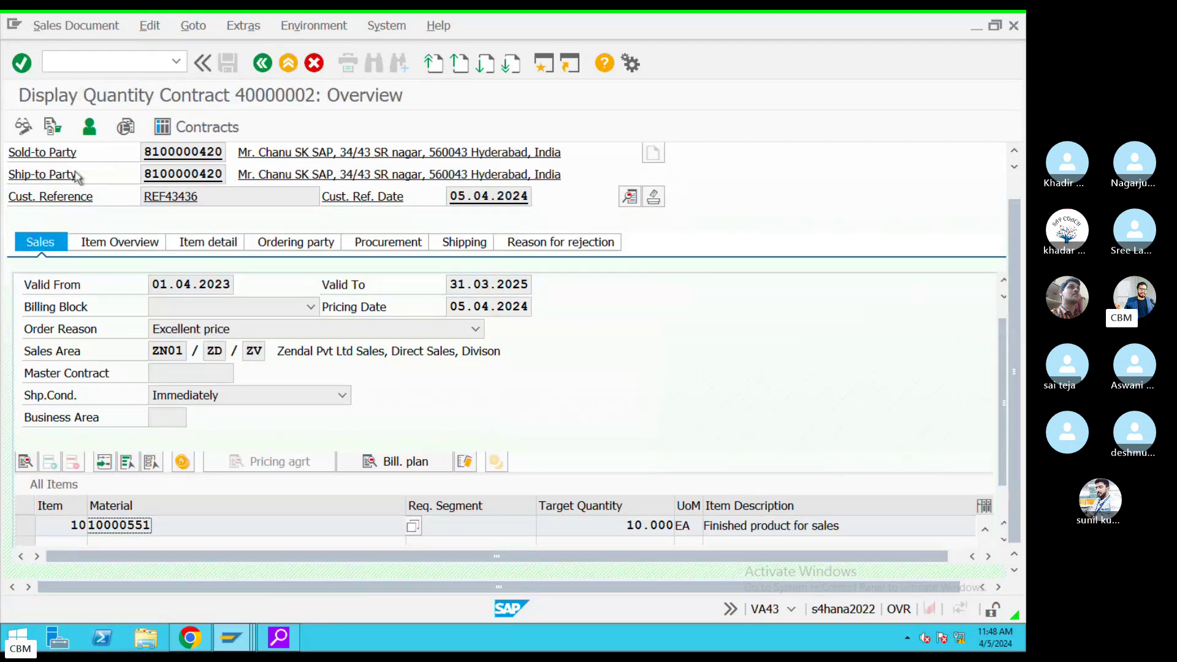
left_click(119, 247)
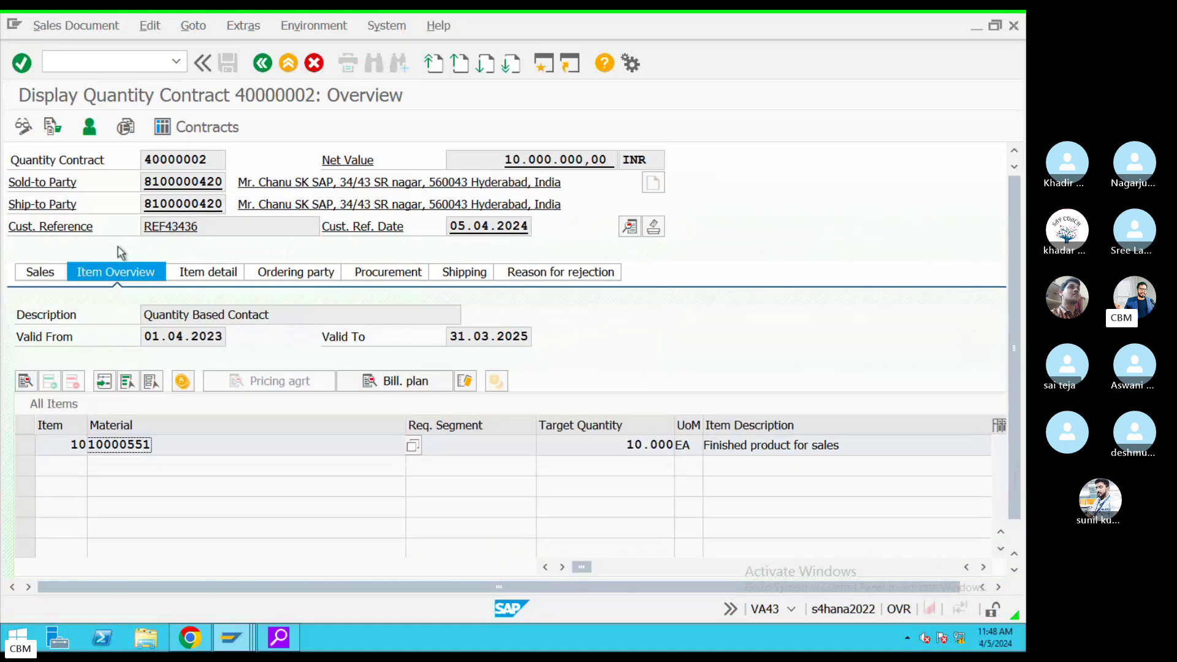
left_click_drag(270, 314, 142, 315)
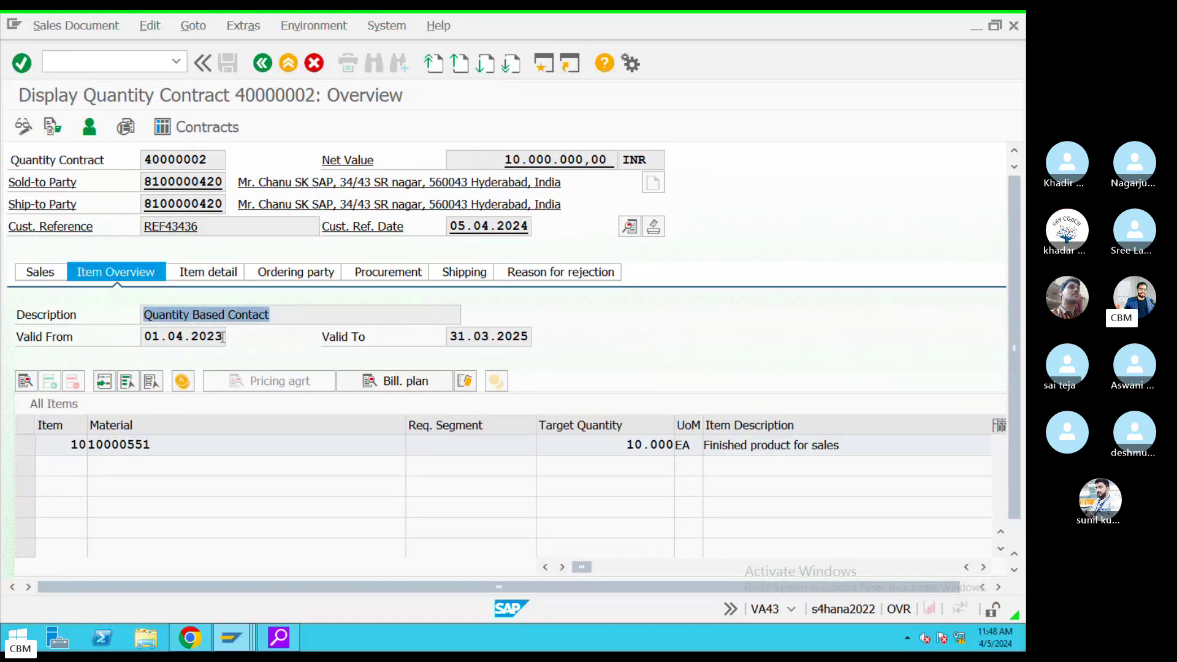
left_click_drag(223, 337, 137, 336)
left_click_drag(521, 333, 431, 334)
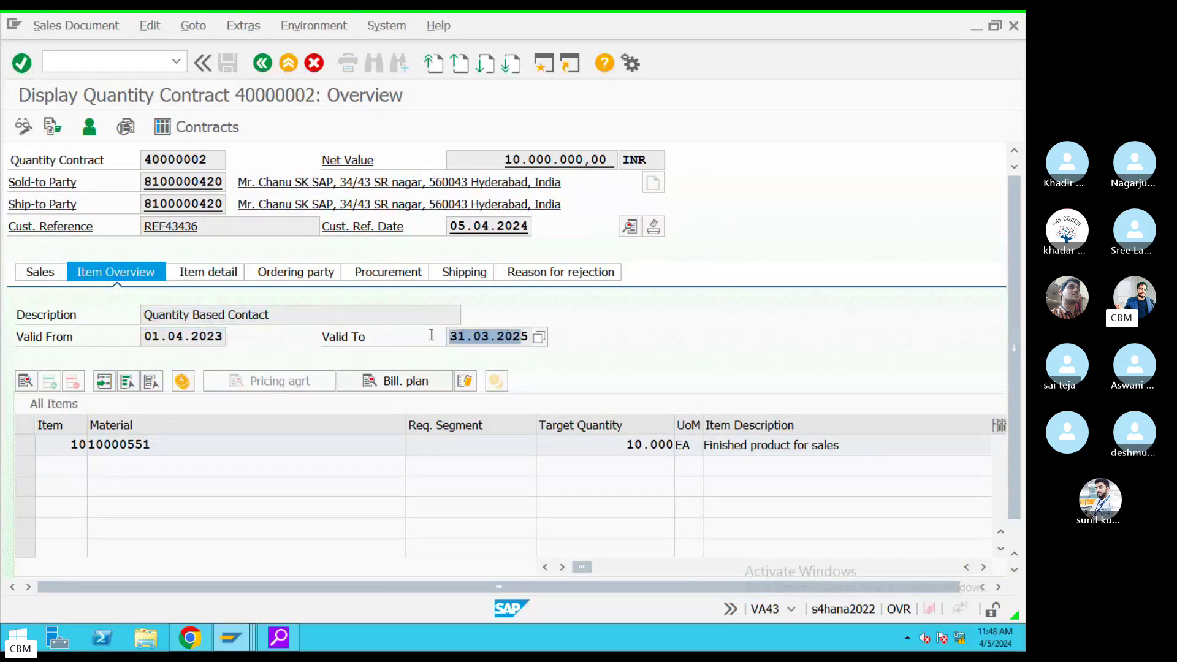
left_click_drag(611, 445, 692, 453)
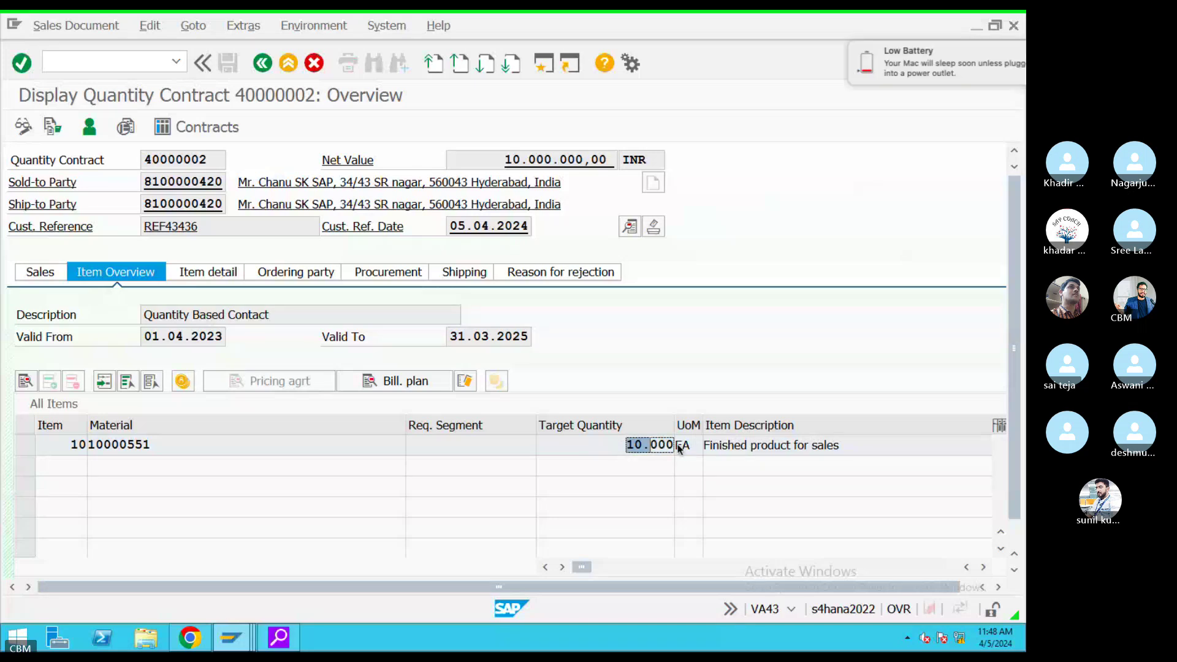
left_click_drag(152, 445, 77, 447)
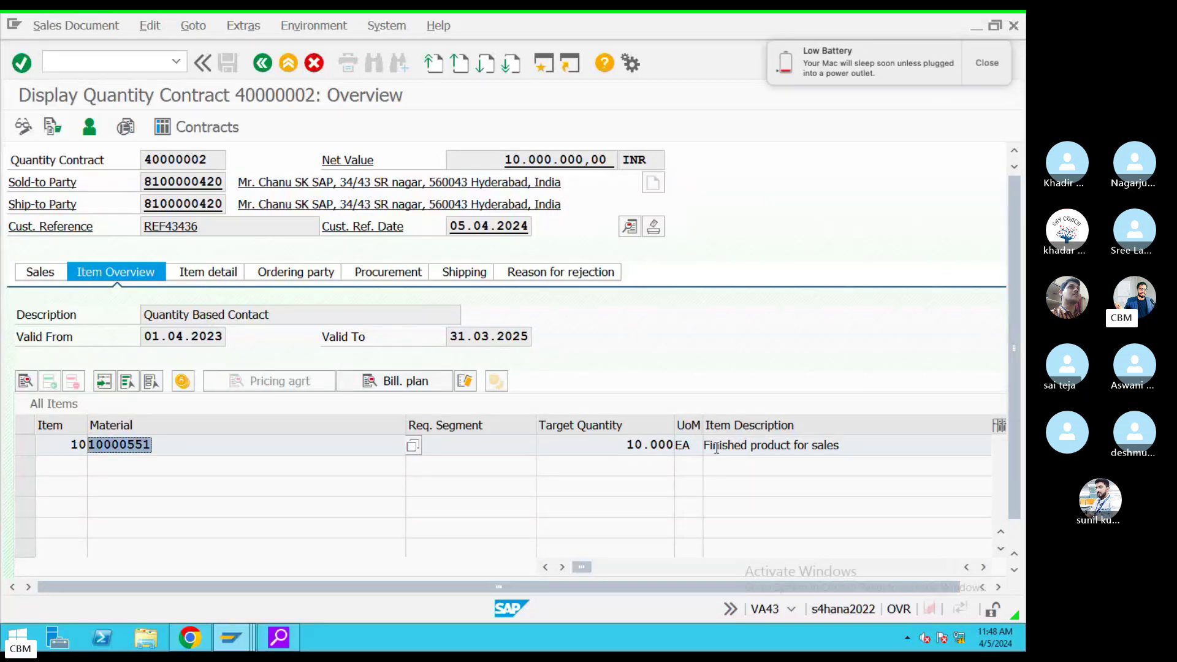
left_click_drag(839, 445, 780, 444)
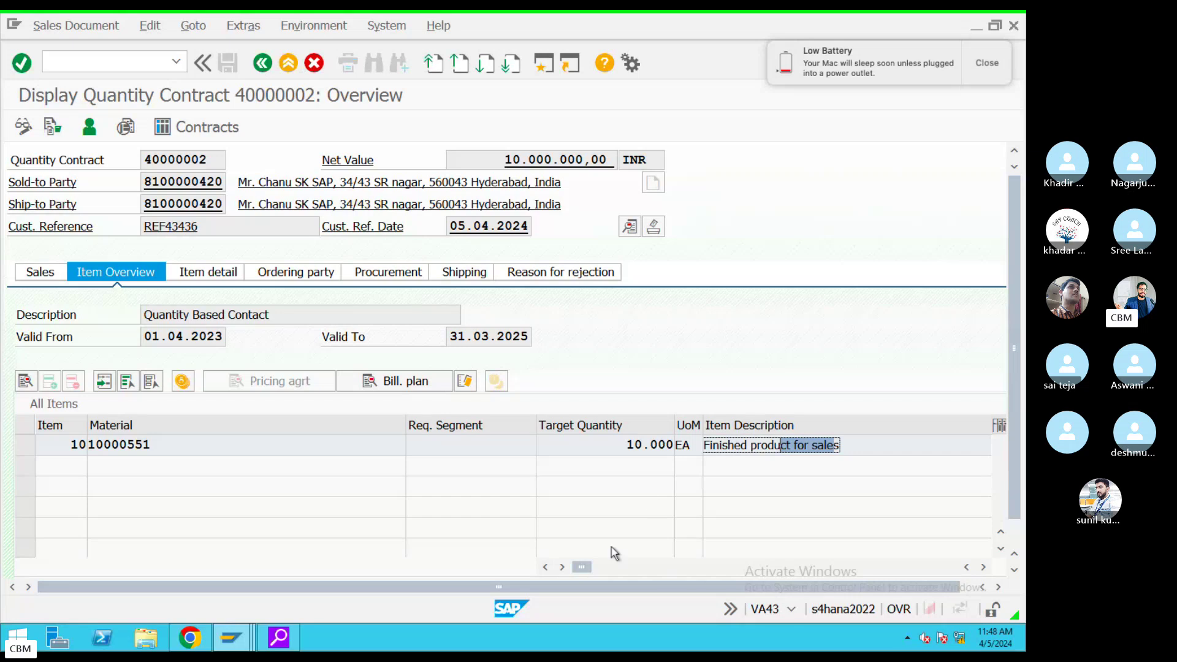
left_click_drag(603, 570, 721, 571)
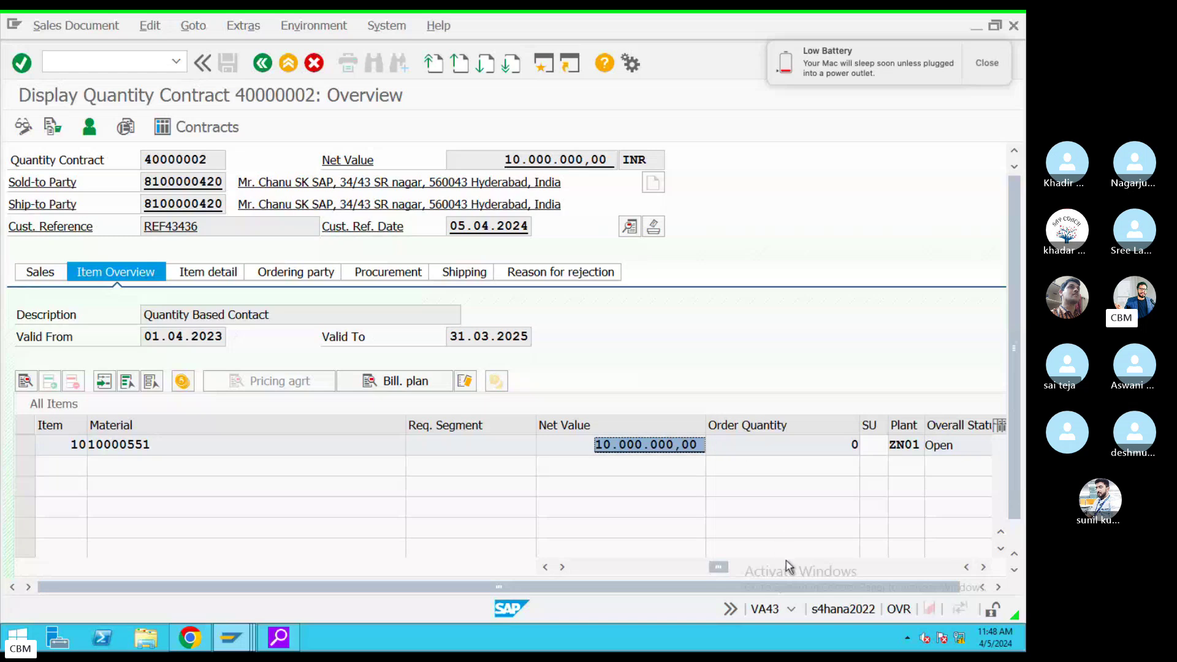
left_click(502, 161)
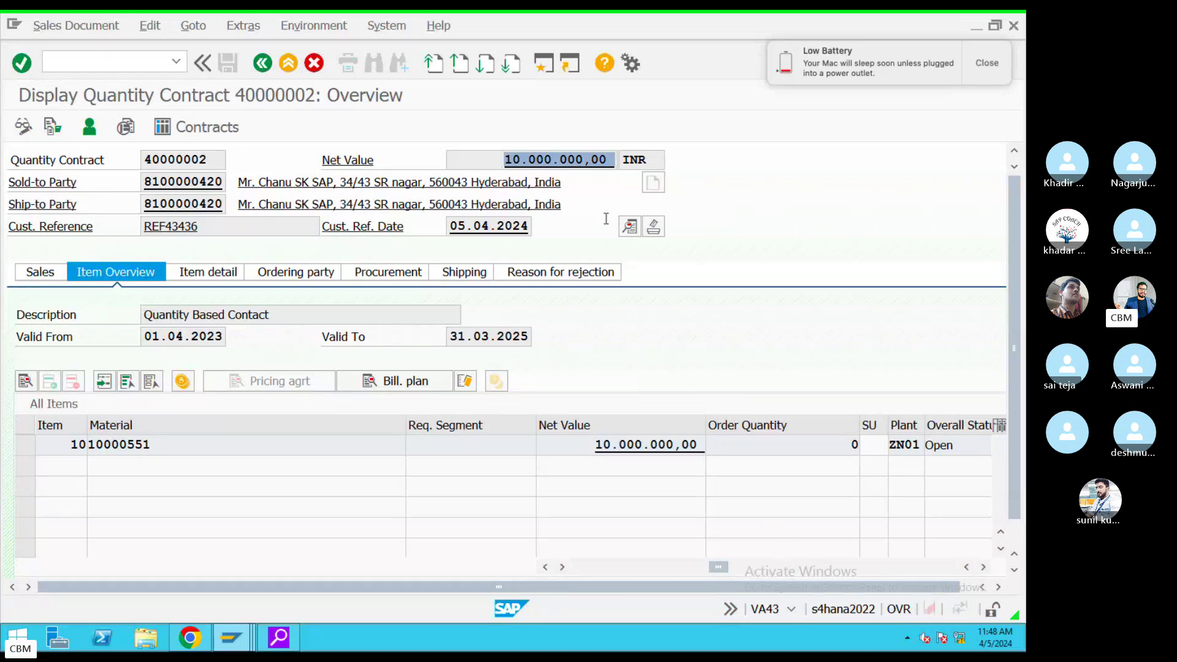
left_click(912, 442)
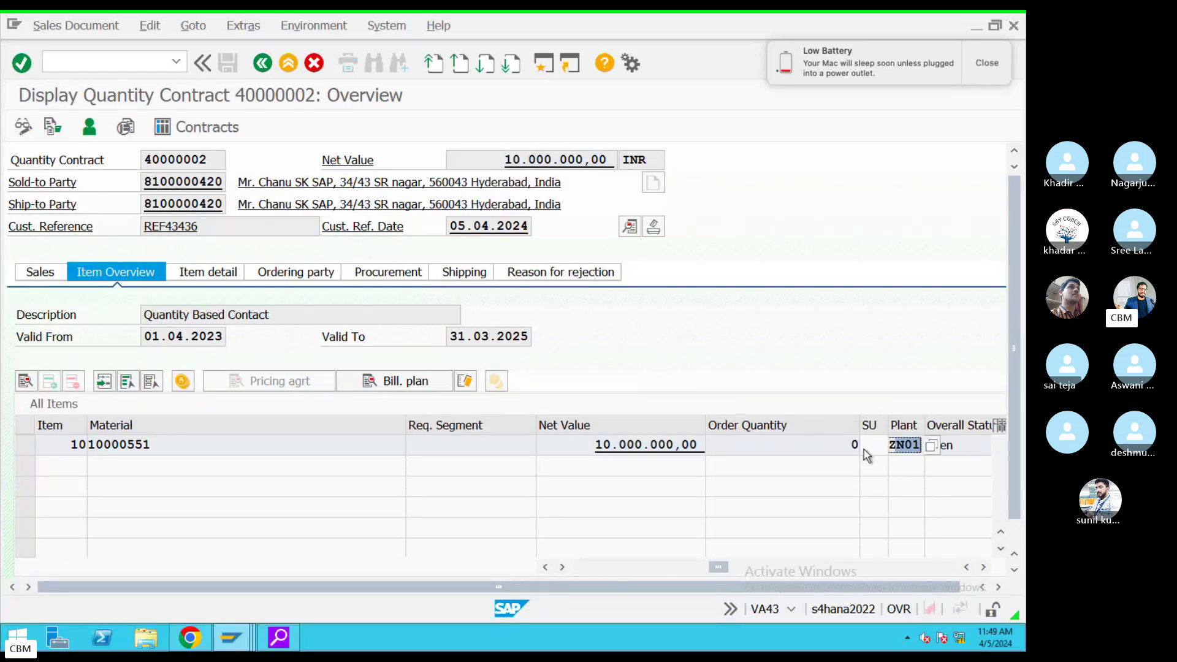
Switch the contract to change mode and look up the possible requirement segment values for item 10
left_click(23, 126)
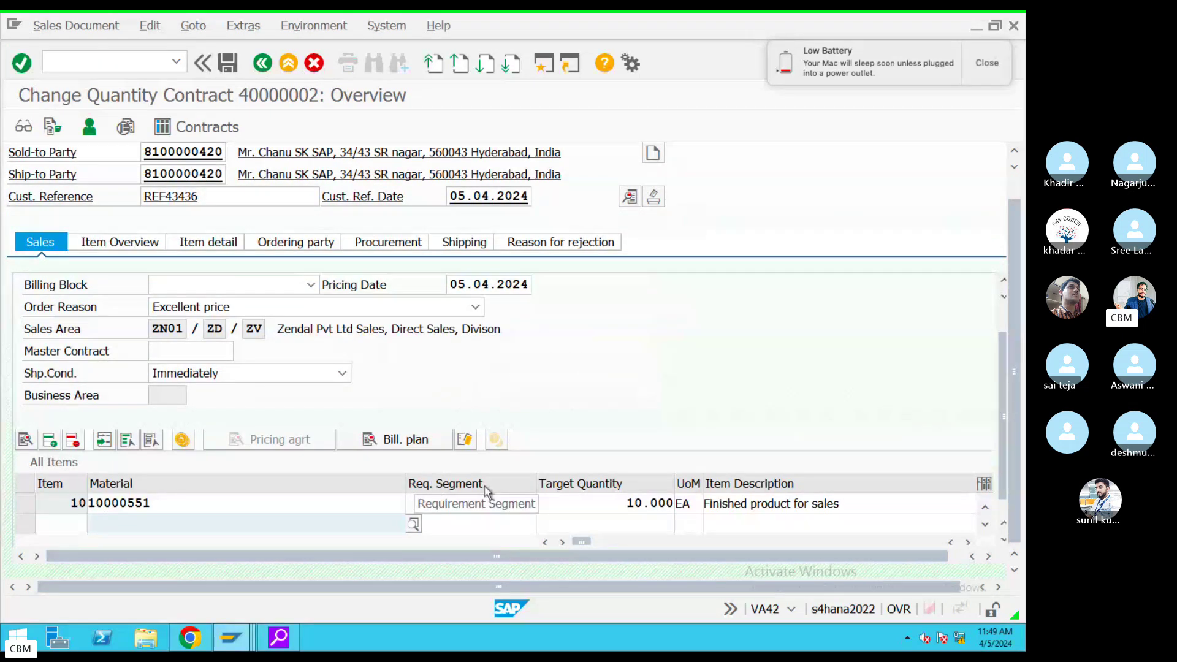
left_click(496, 506)
left_click(541, 506)
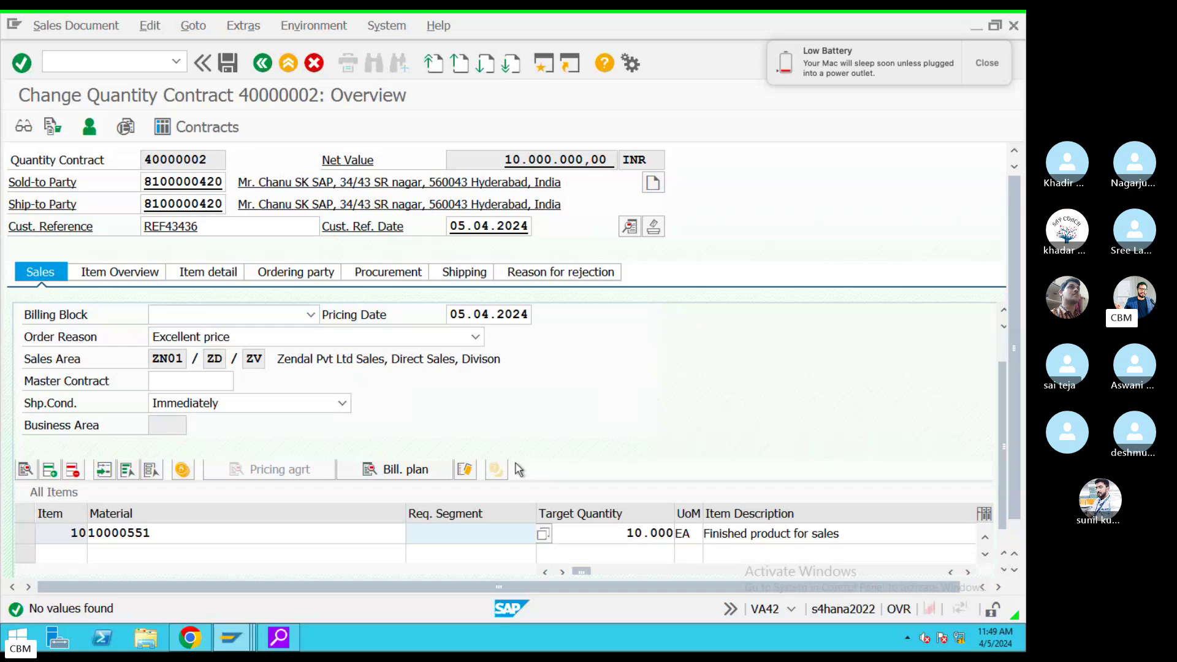
Switch to the notes document and add "Required Segment" as a new line below Shipping address
key("ctrl+Left")
left_click(725, 645)
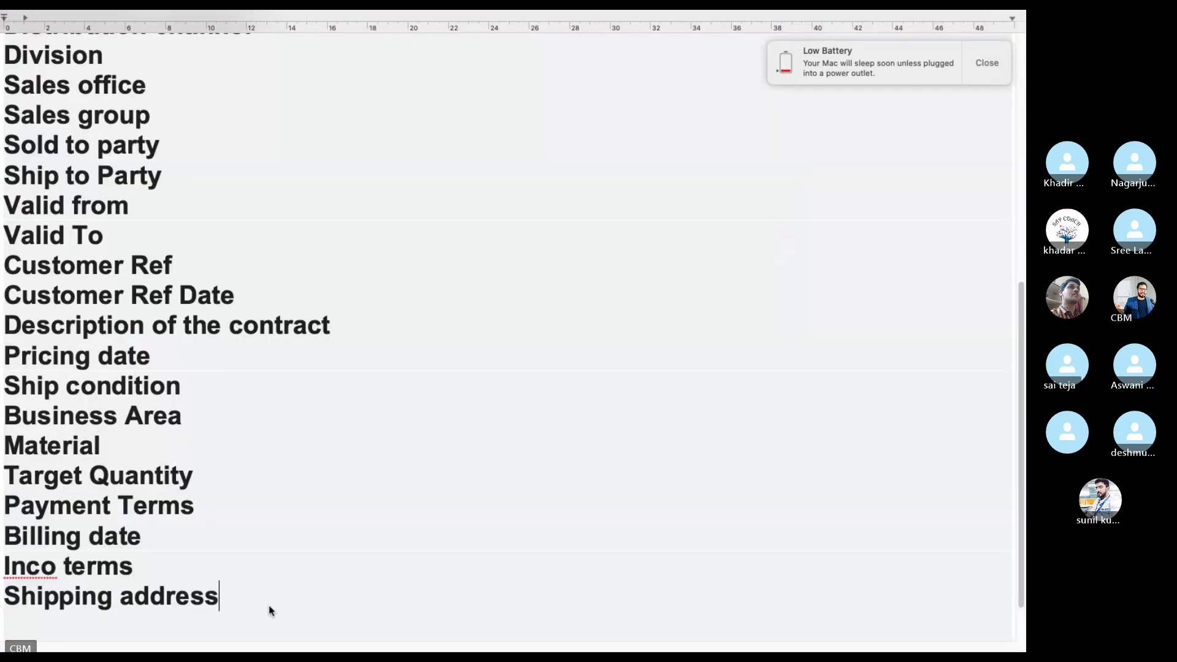
key("Return")
type("REq")
key("BackSpace")
key("BackSpace")
type("qu")
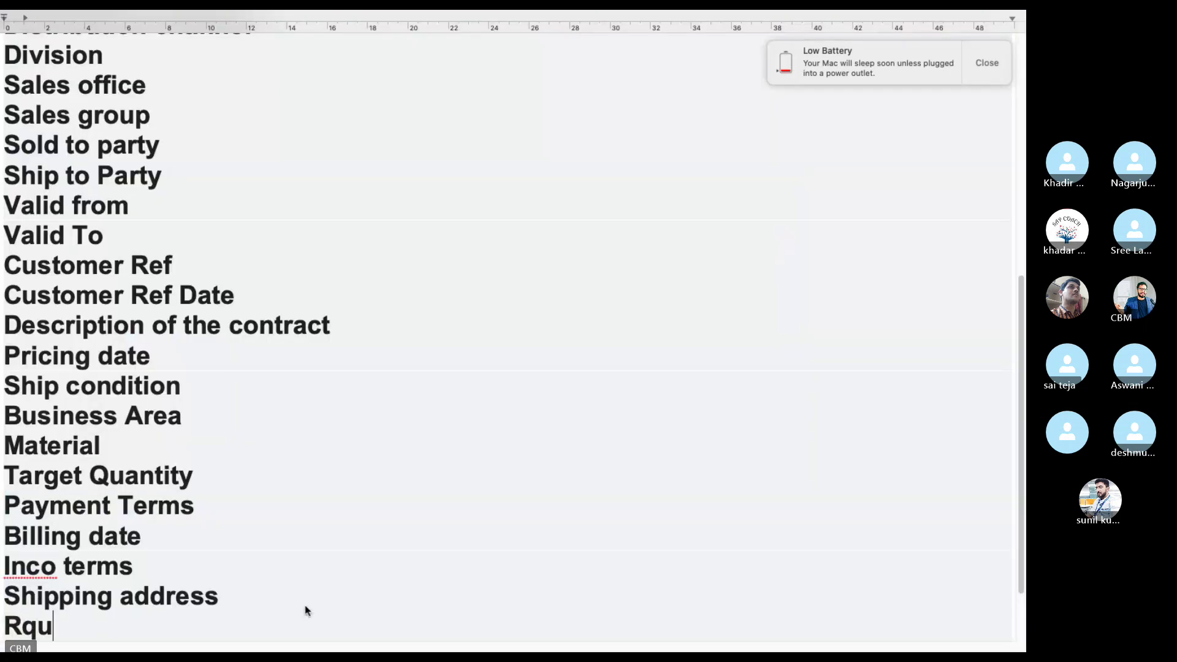
type("i")
key("BackSpace")
key("BackSpace")
key("BackSpace")
type("equir")
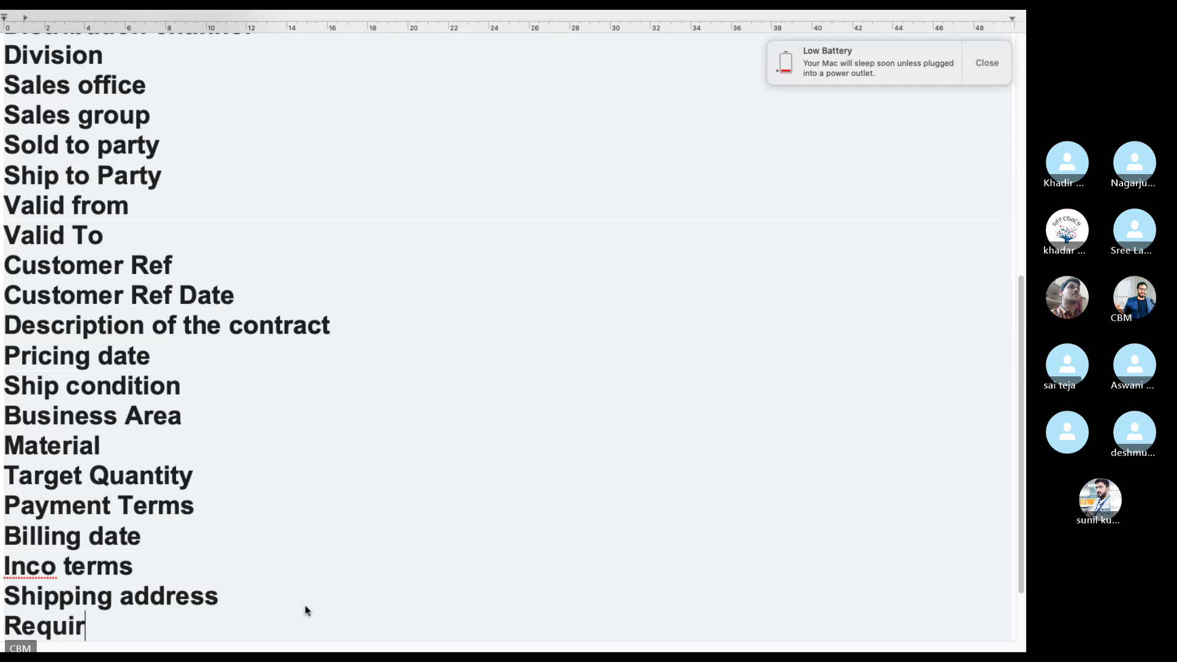
type("ed Segment")
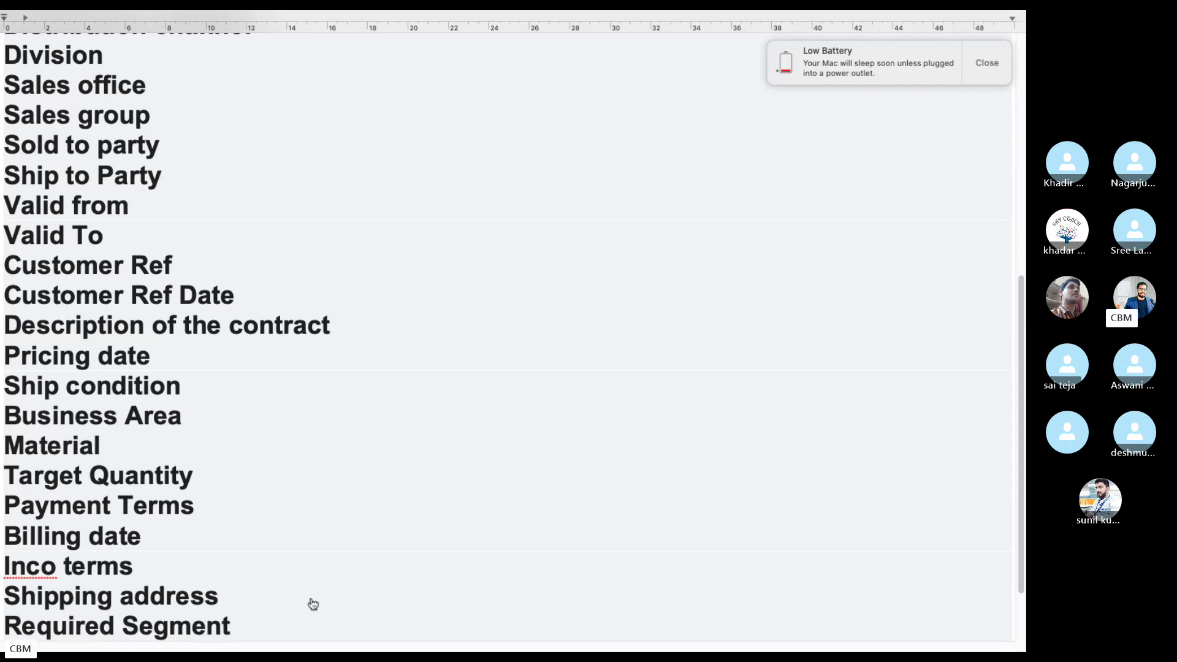
Switch to SAP and look up the available delivery block values in the quantity contract's shipping data
key("super+Tab")
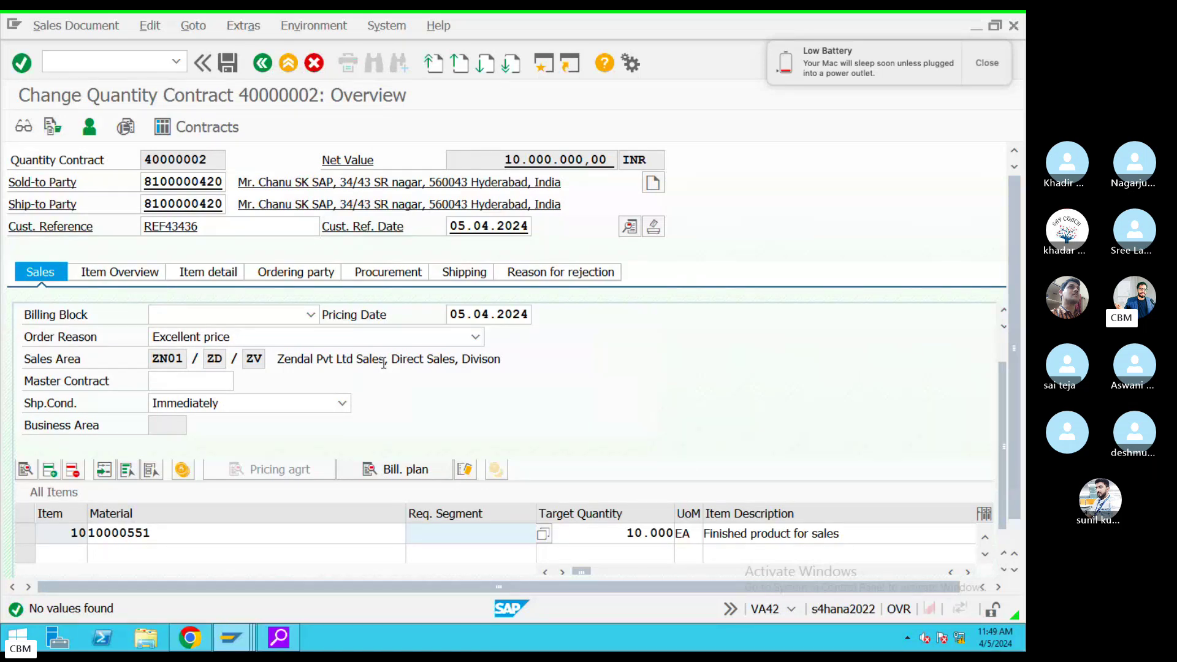
left_click(43, 28)
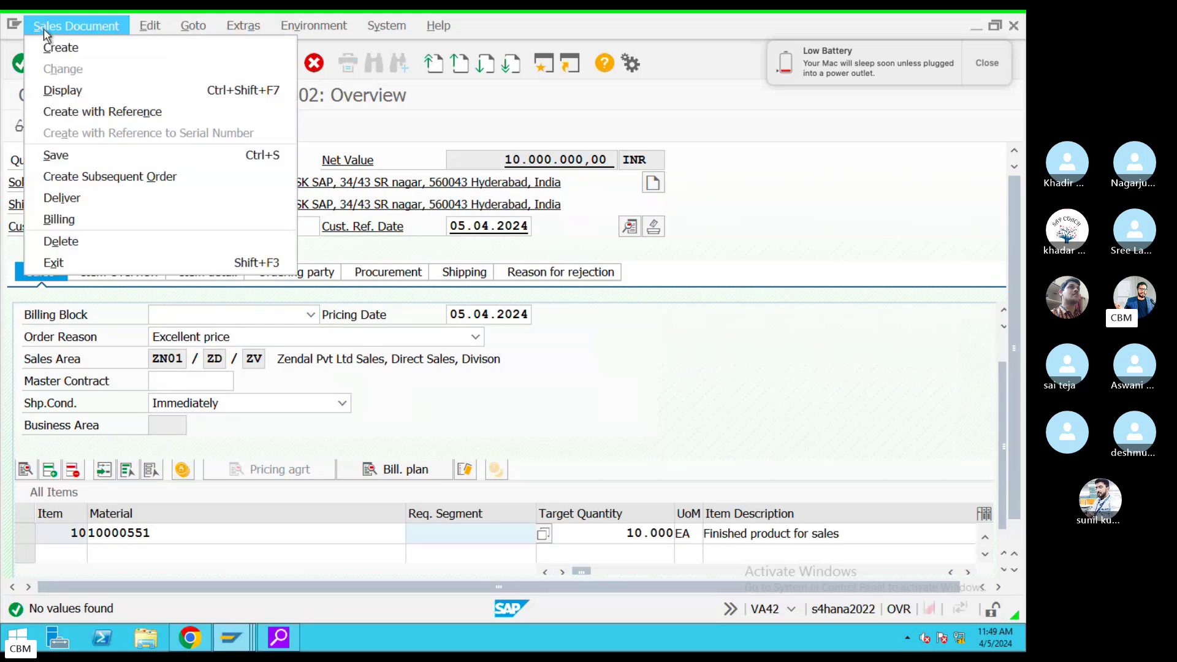
left_click(503, 282)
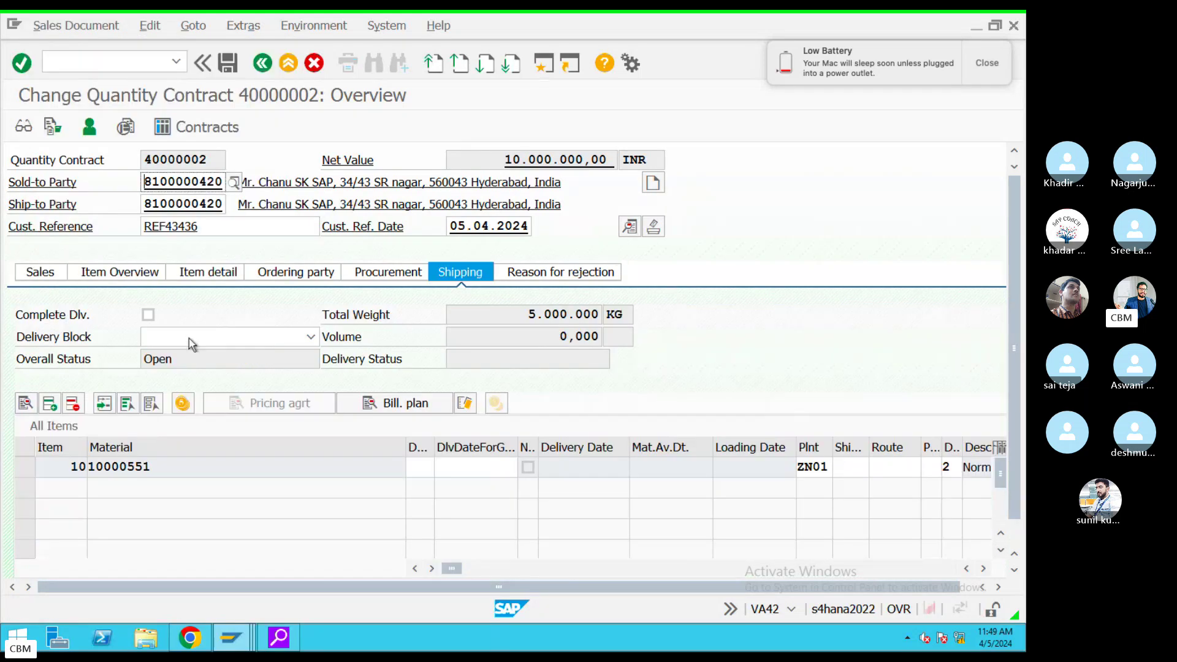
left_click(262, 348)
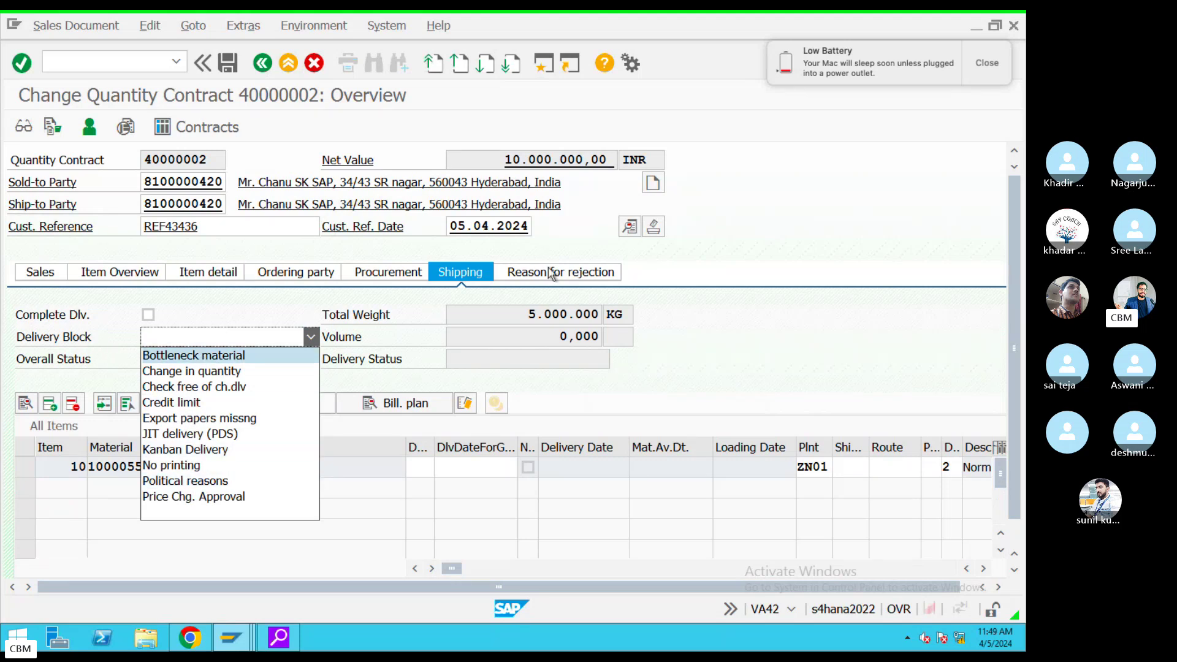
left_click(575, 277)
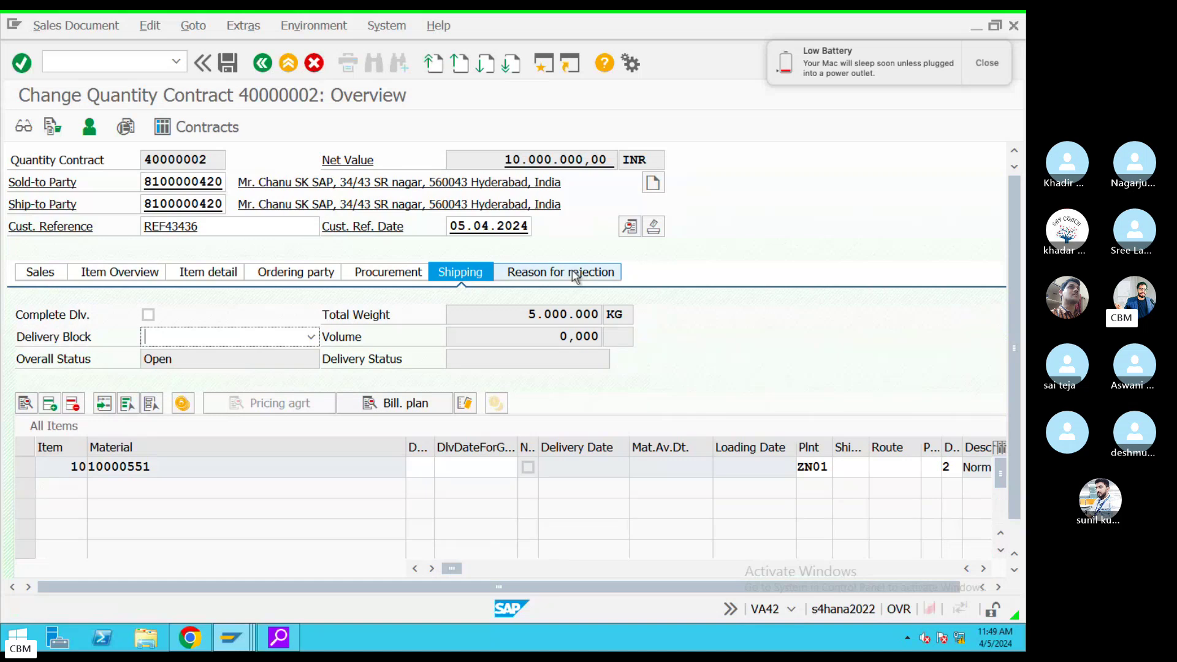
Set the contract's order reason to "Poor quality" in the rejection data and save the contract
left_click(575, 277)
left_click(360, 320)
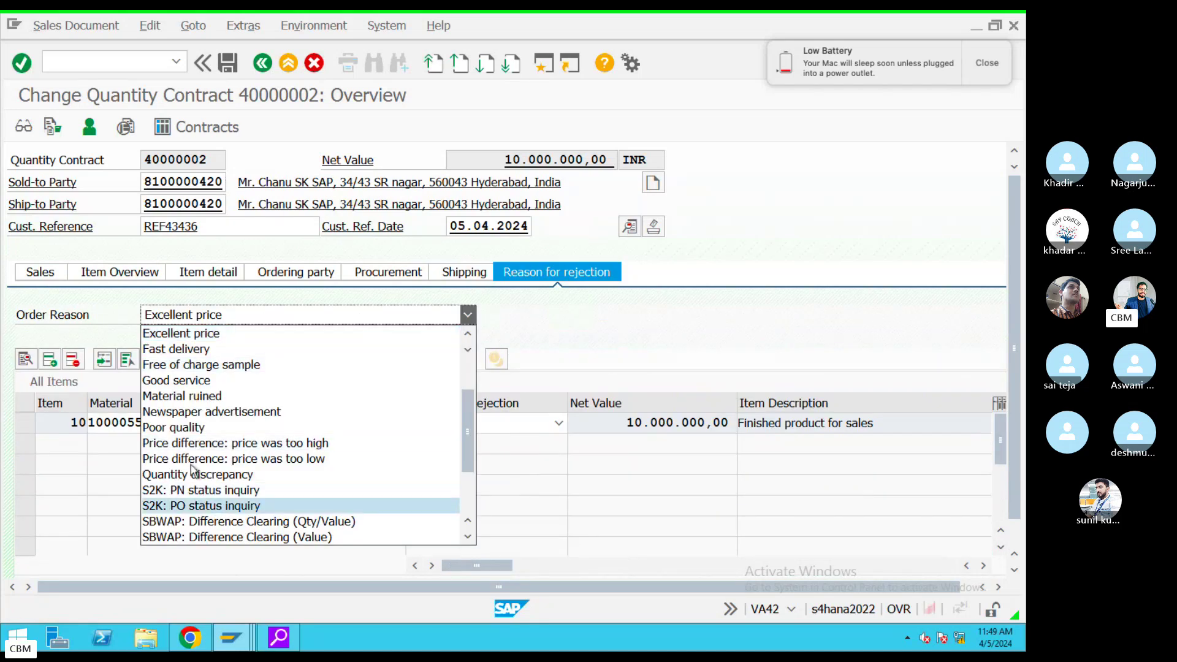
left_click(183, 429)
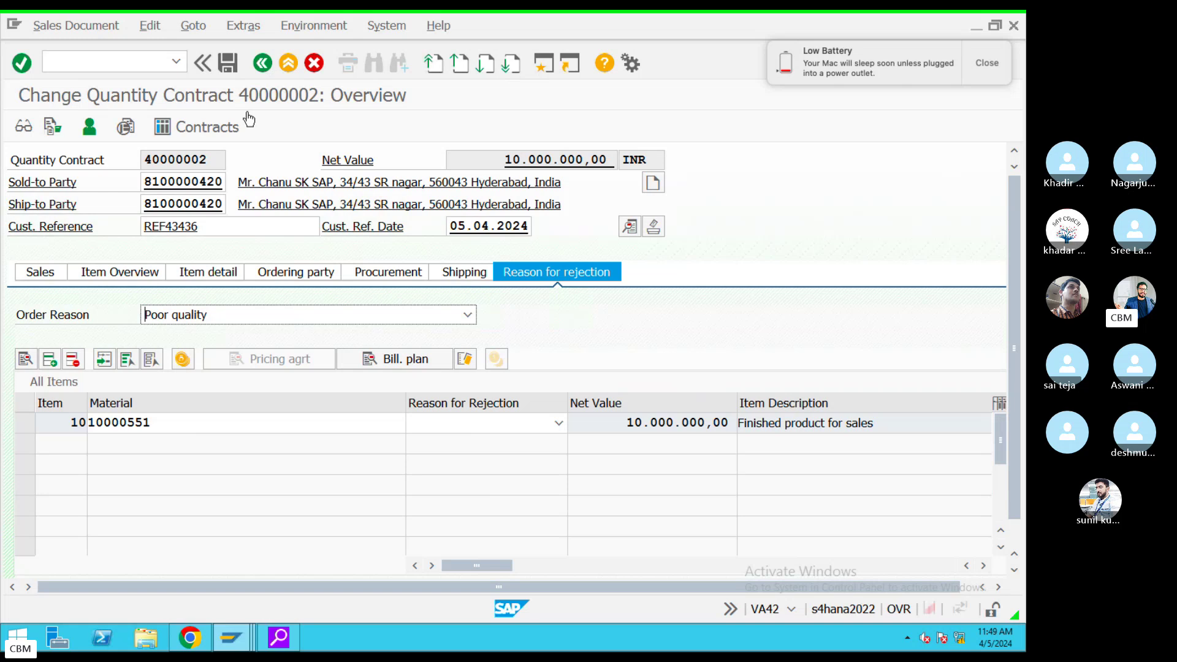
left_click(227, 63)
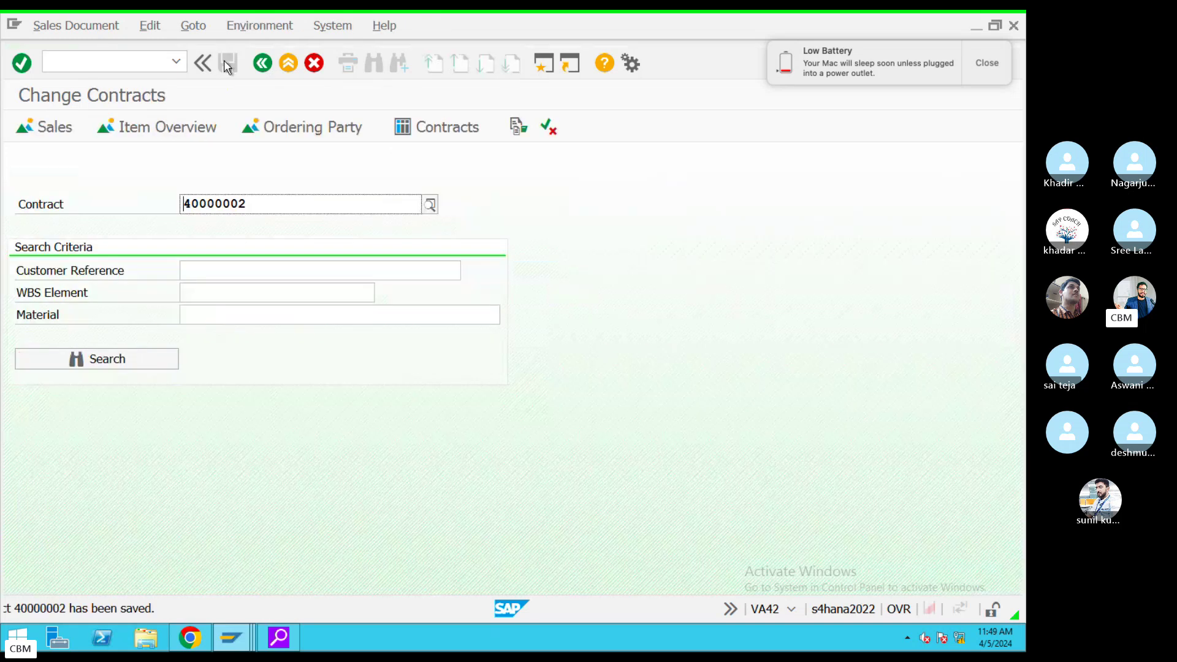
Reopen the saved contract in change mode and review its shipping, procurement, ordering party, item detail and item overview data
key("Return")
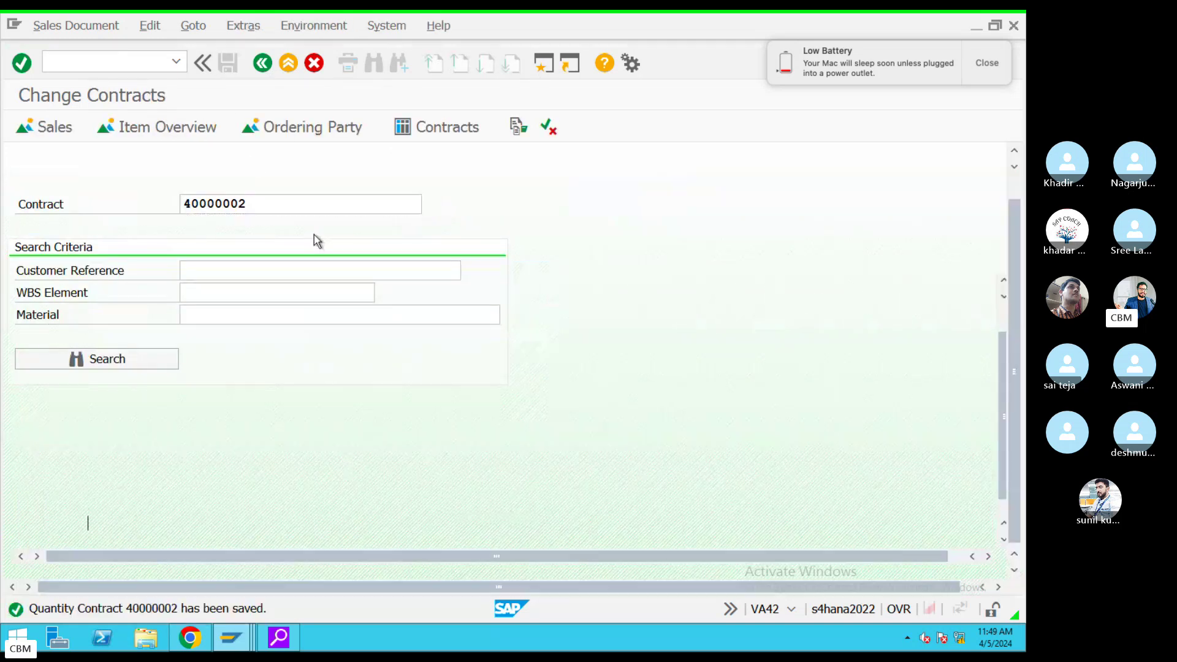
left_click(468, 244)
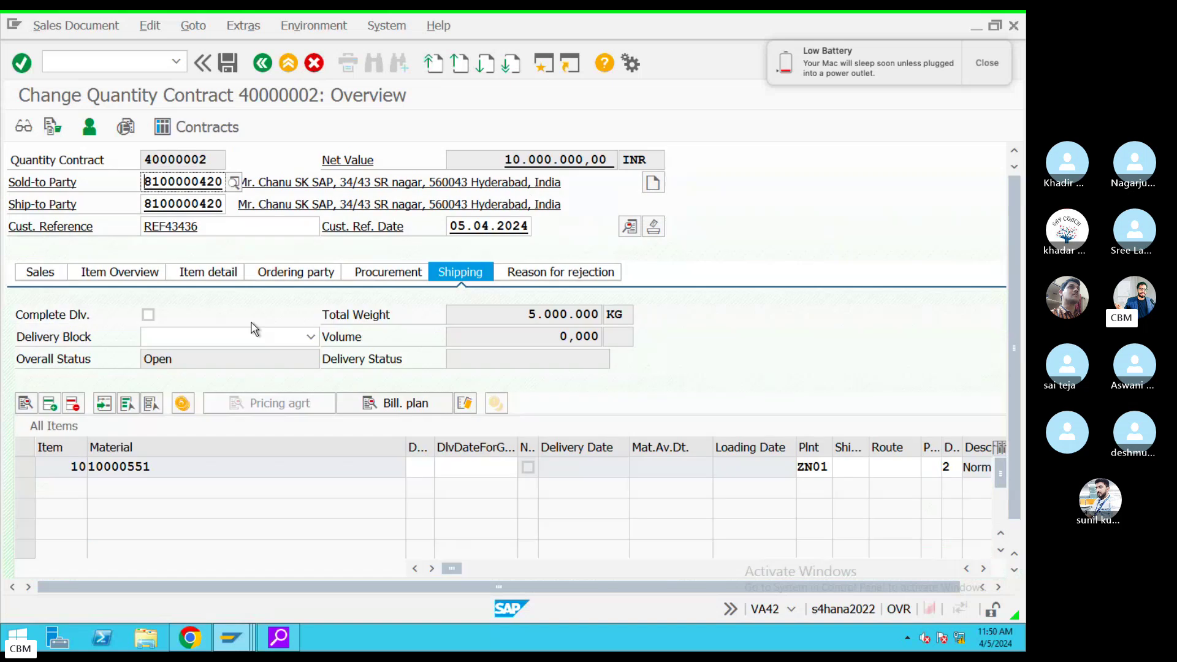
left_click(386, 274)
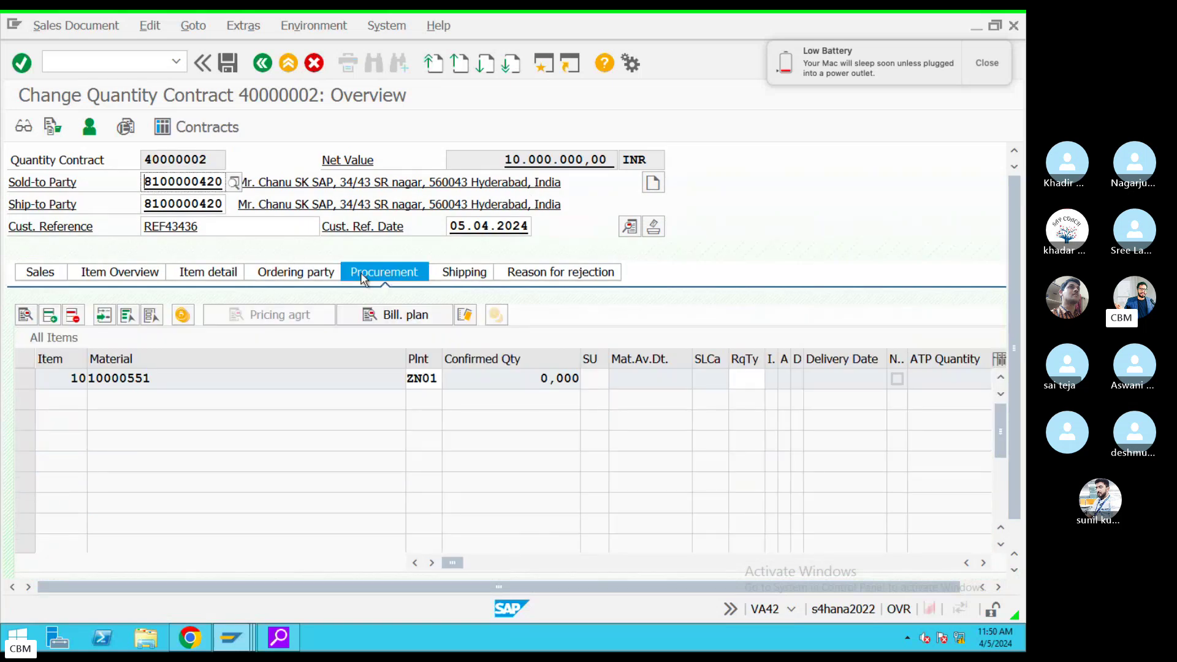
left_click(288, 380)
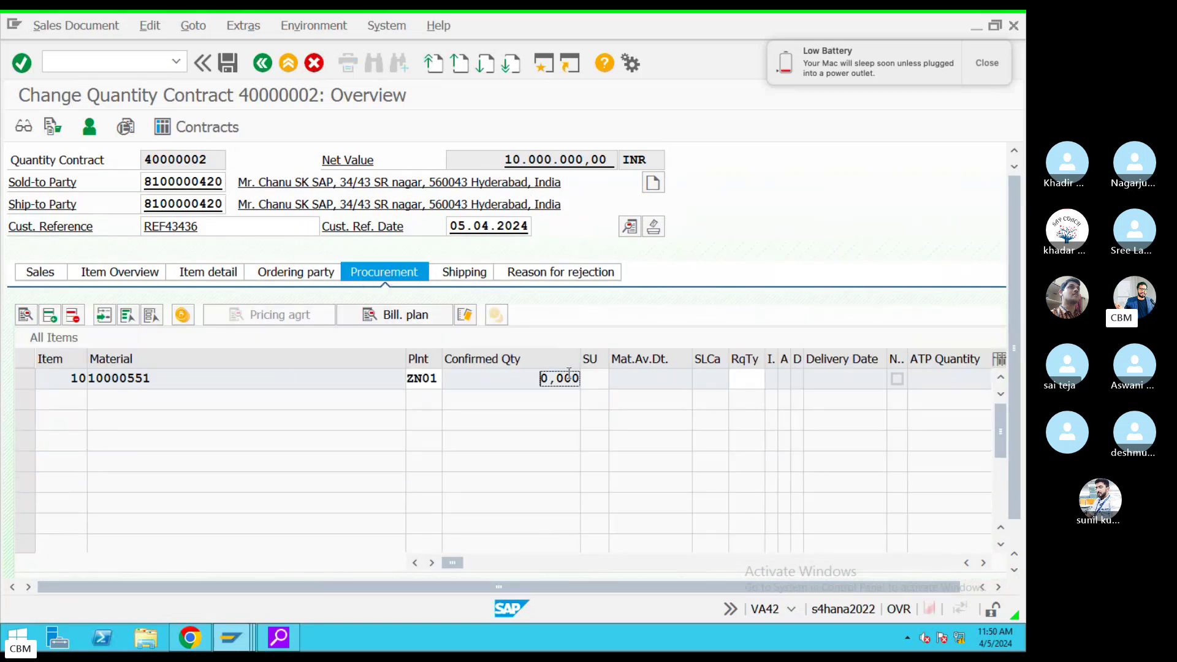
left_click(315, 274)
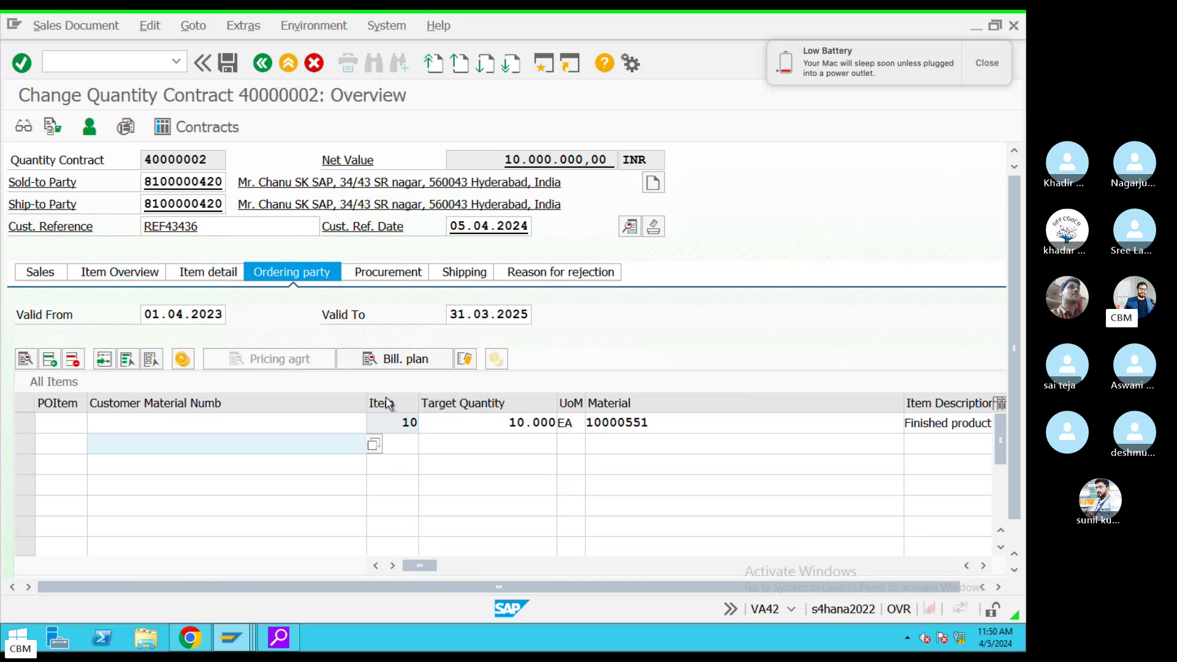
left_click(213, 280)
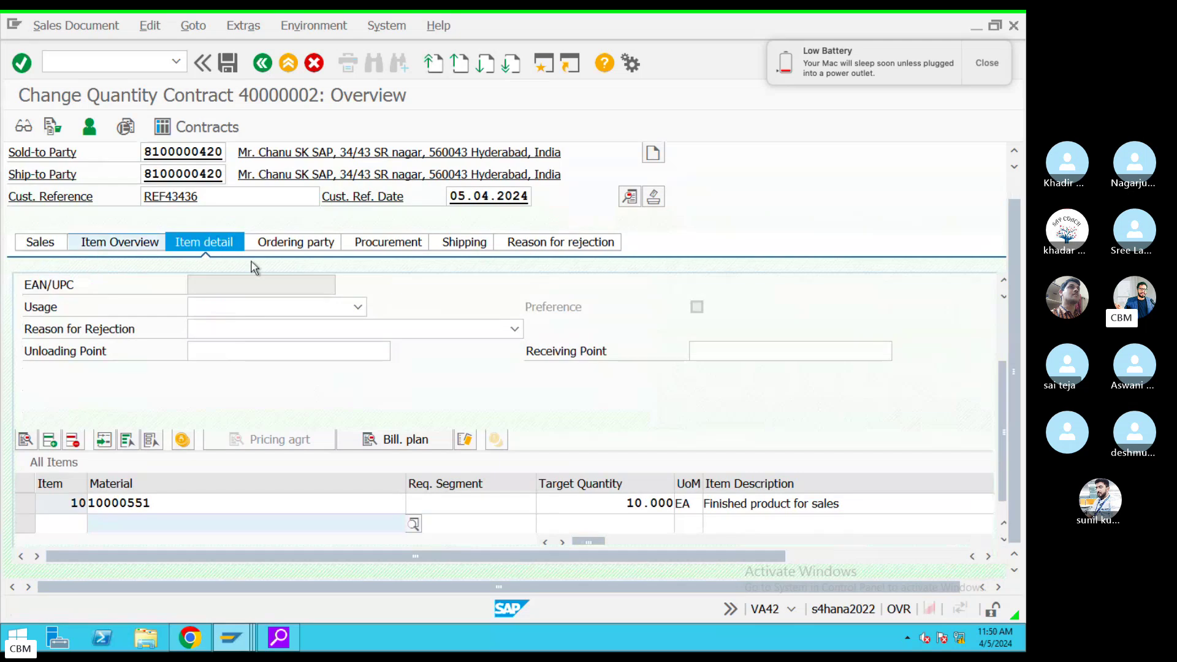
left_click(120, 242)
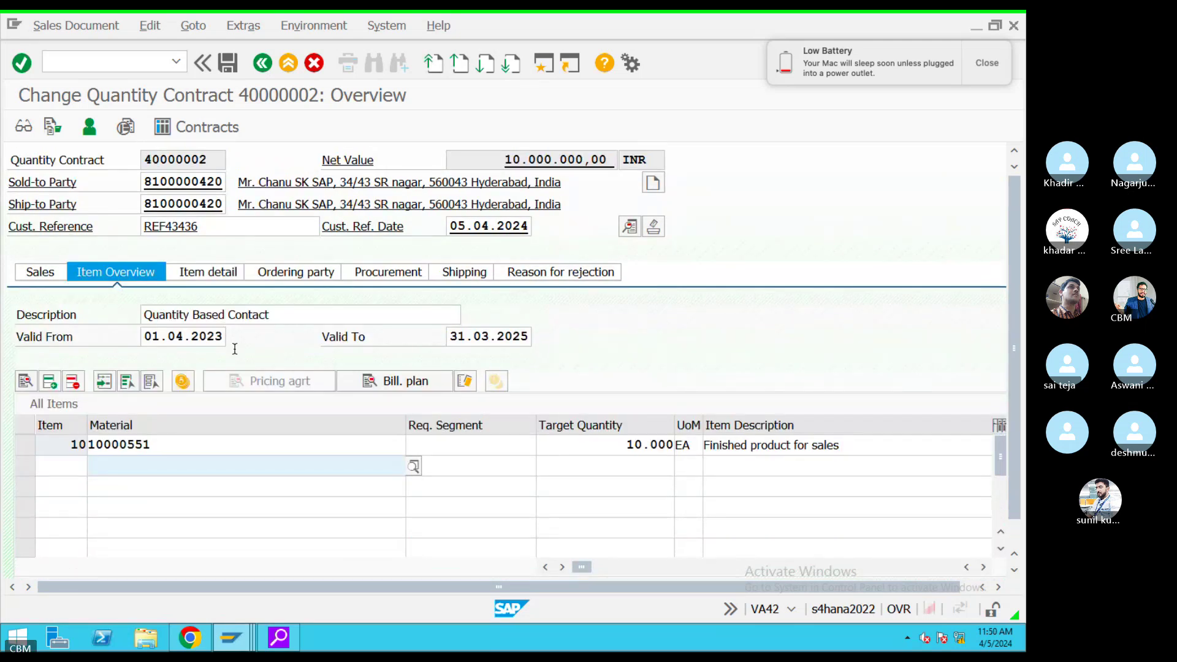
Switch to the notes document and add "Procurement" and "Reason for Rejection" as new lines below Required Segment
key("ctrl+Left")
key("Return")
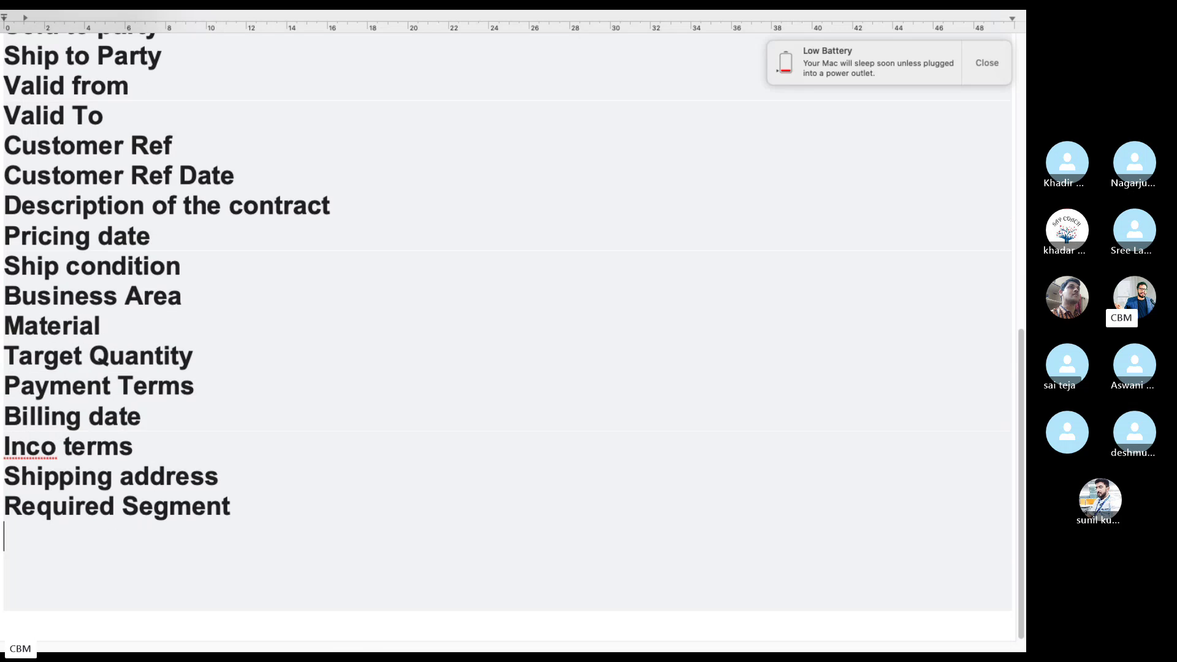
type("Procurement")
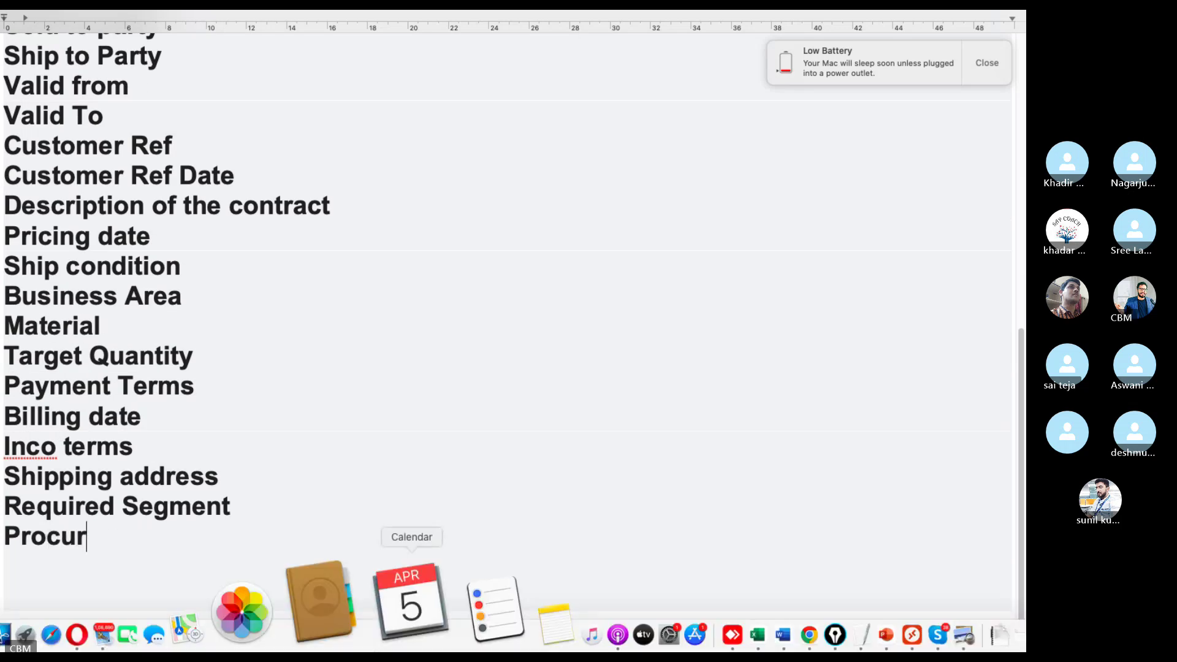
key("Return")
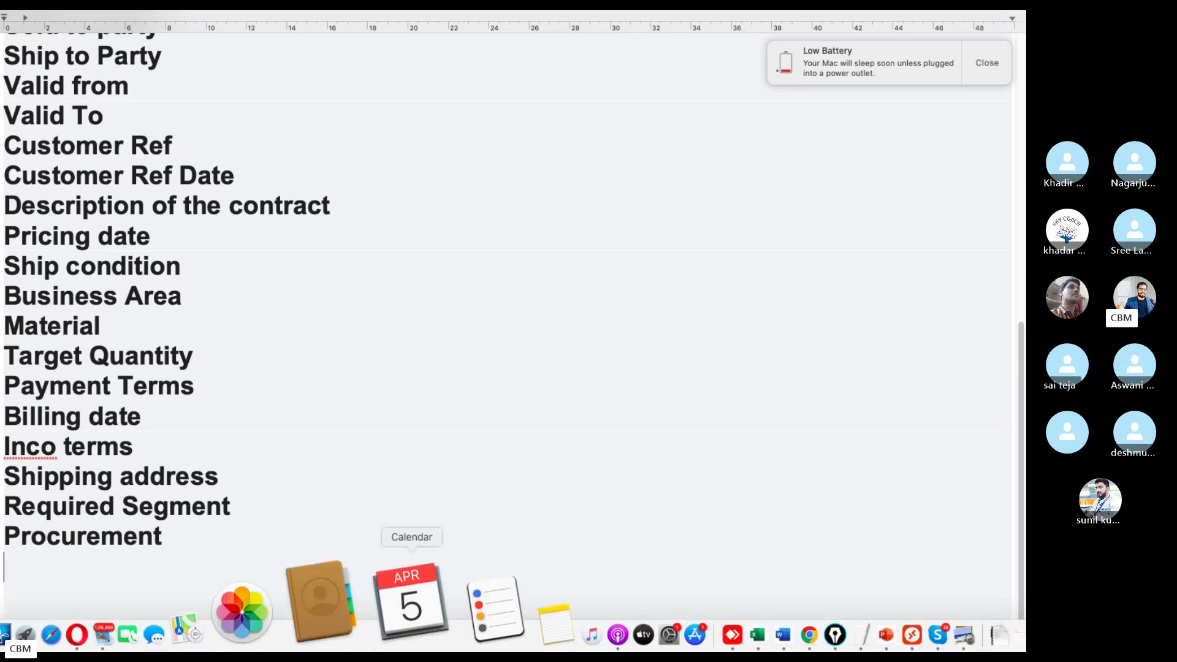
type("Reason for Rejecti")
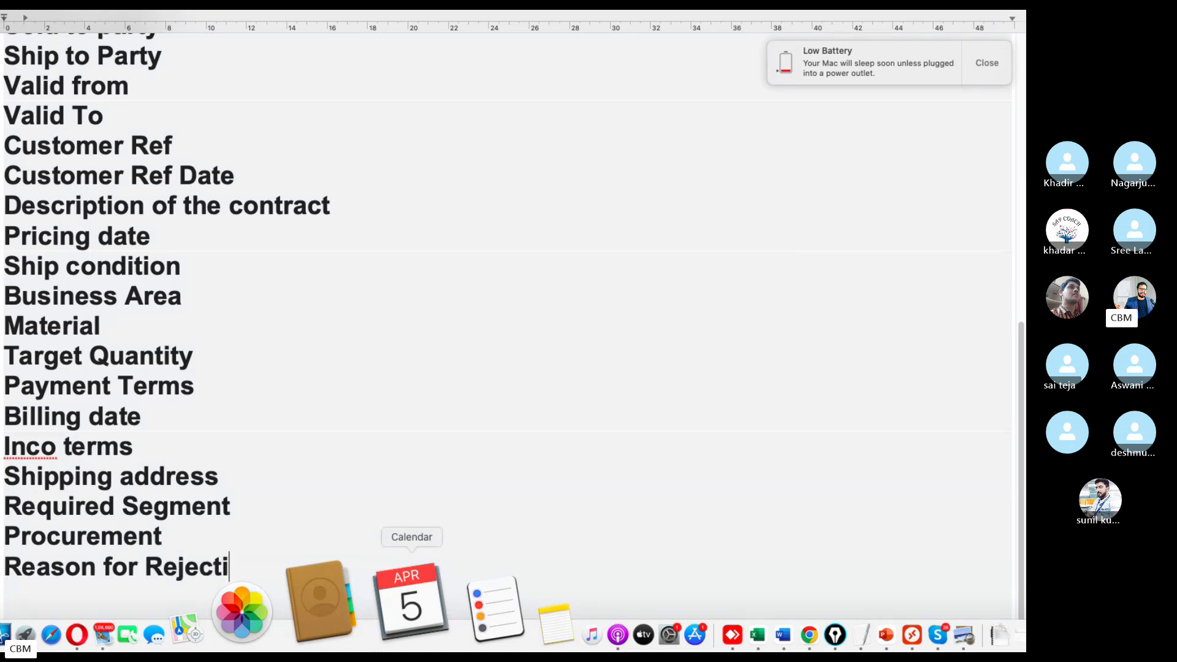
left_click(912, 635)
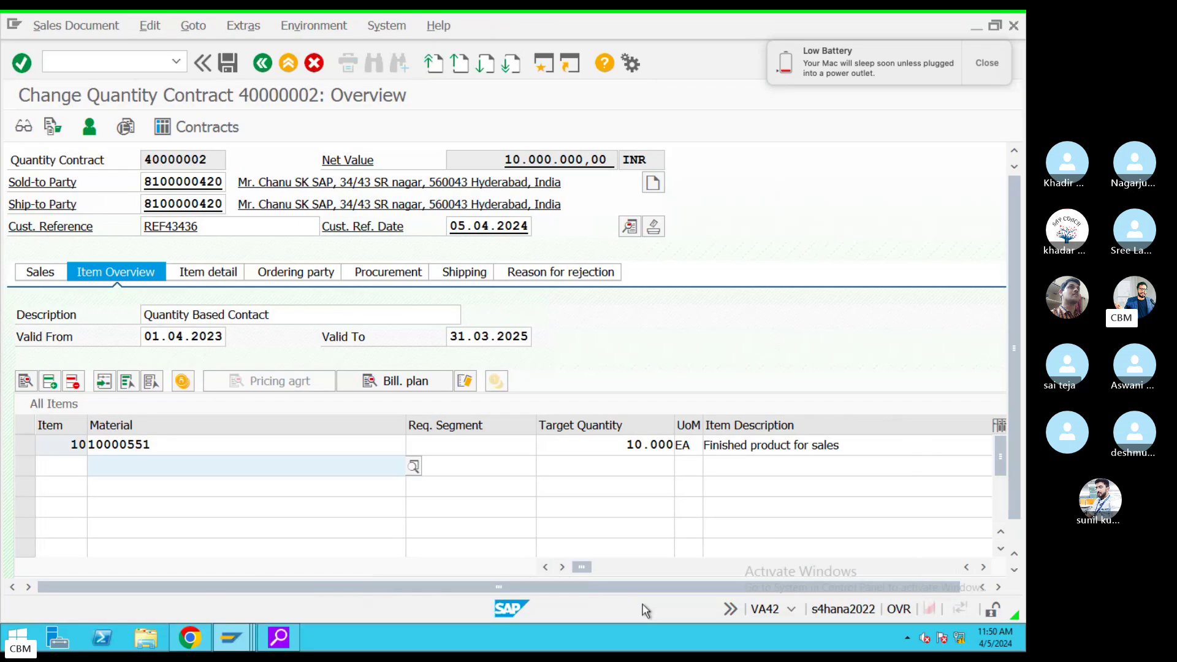
Add "Ordering party details" as a new line below Reason for Rejection in the notes document
key("ctrl+Left")
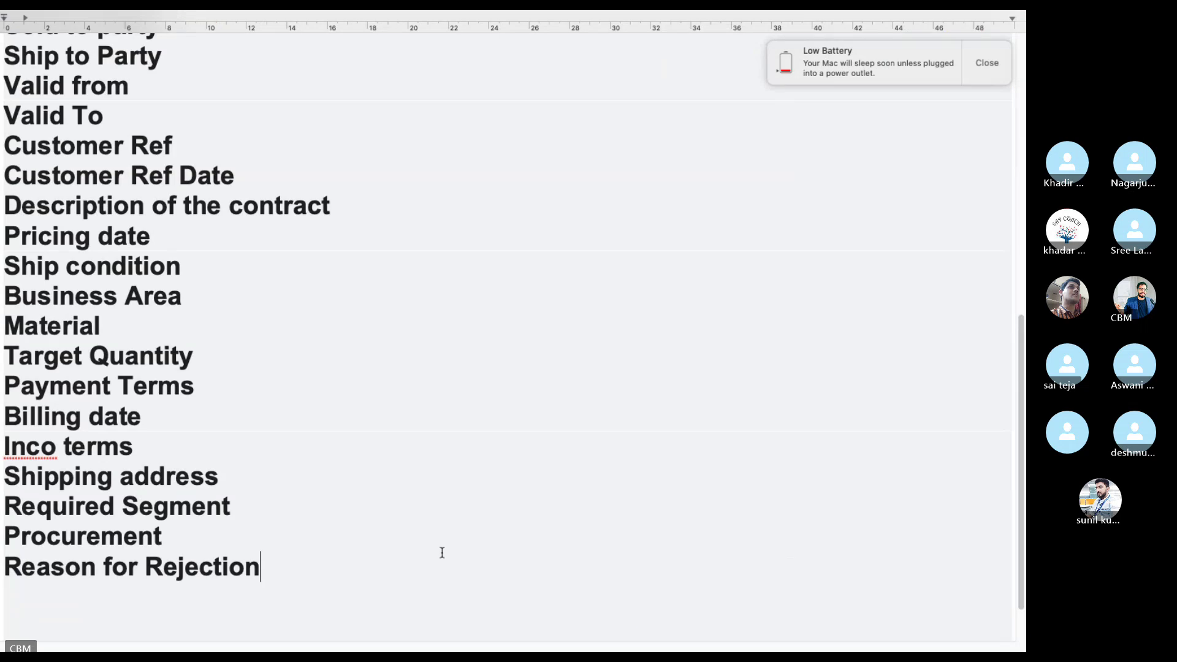
key("Return")
type("Order")
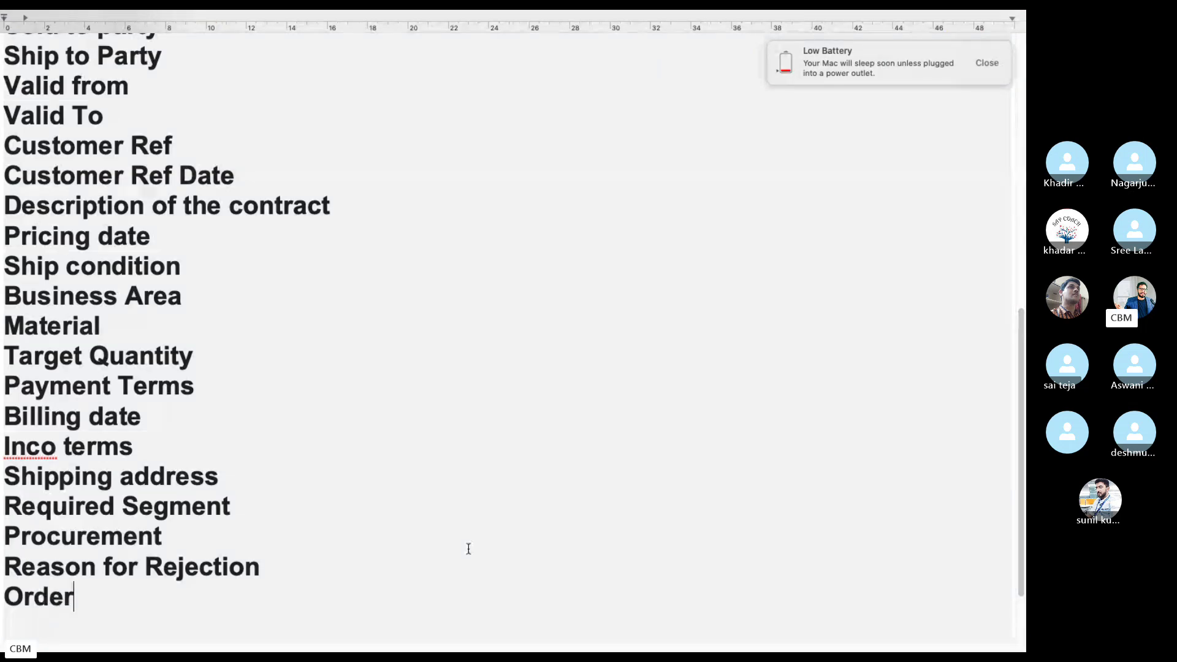
type("ing par")
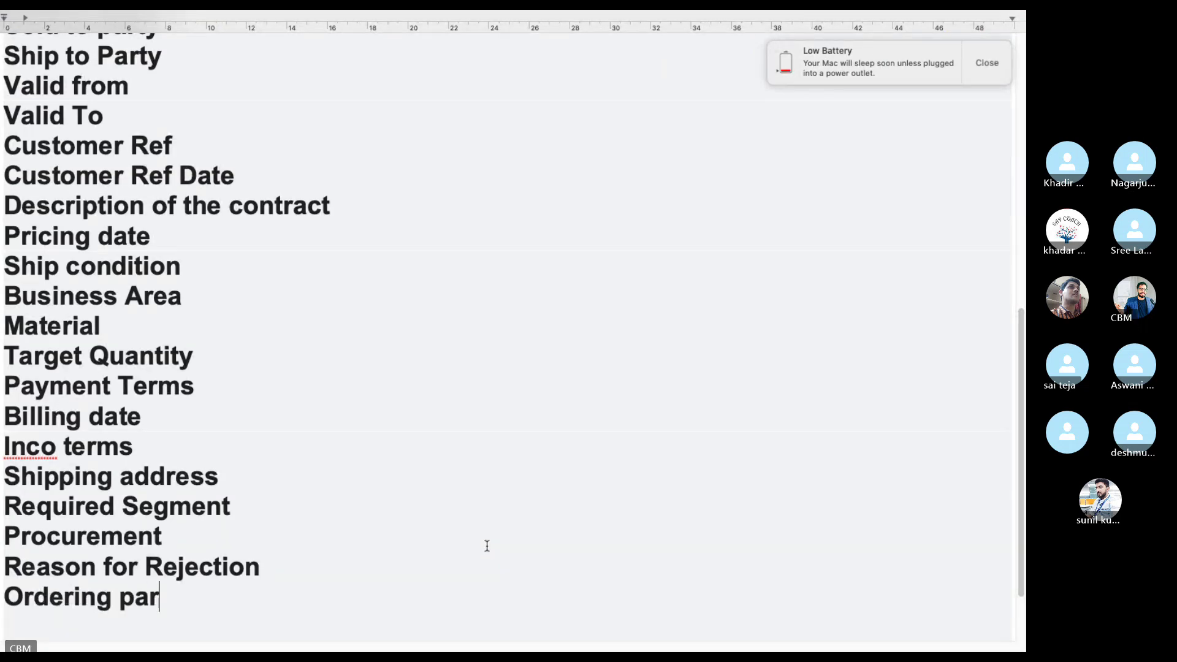
type("ty deet")
key("BackSpace")
key("BackSpace")
type("tau")
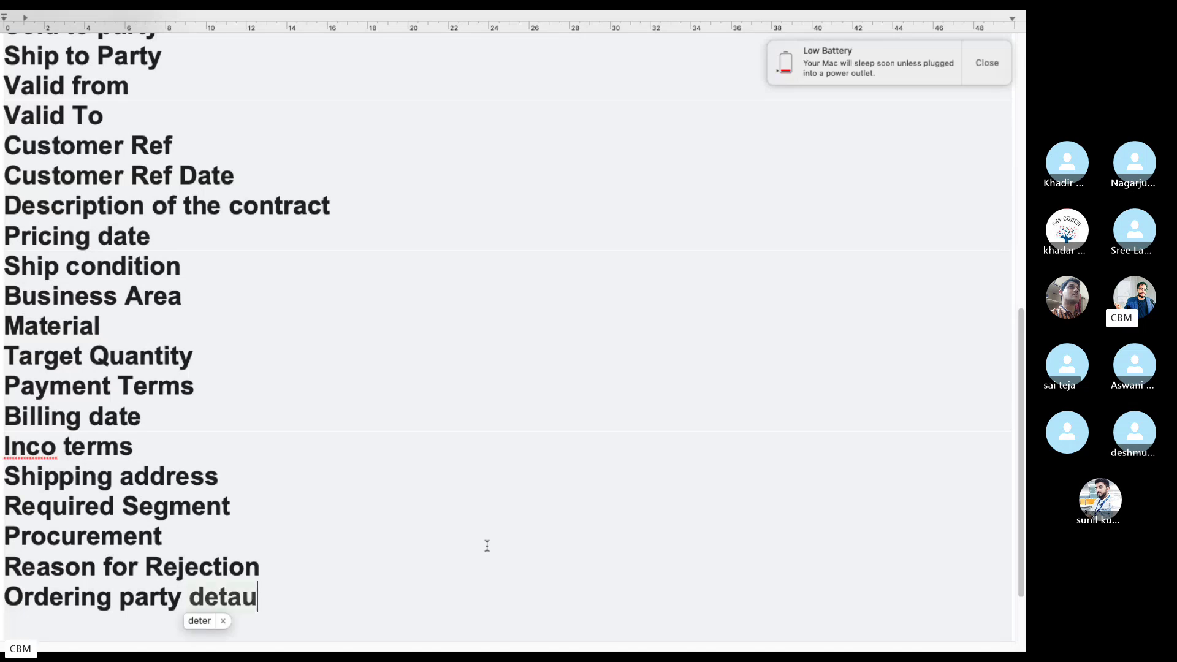
key("BackSpace")
type("ils")
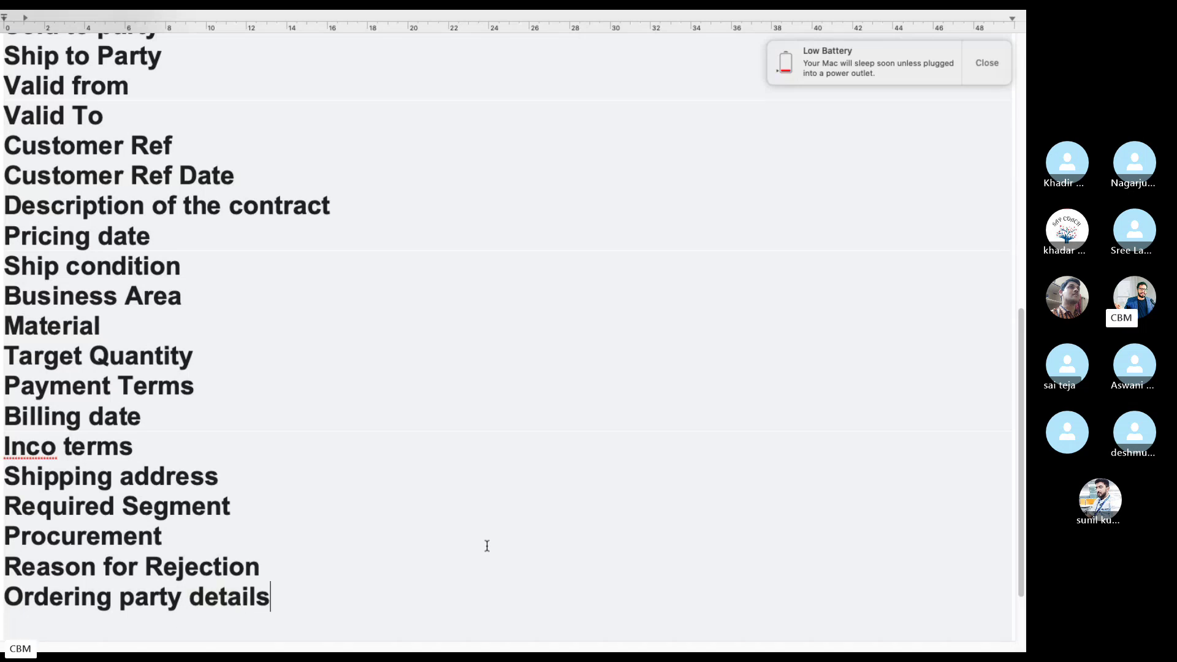
Check the contract's item detail fields in SAP for further inputs and return to the notes document
key("ctrl+Right")
left_click(212, 274)
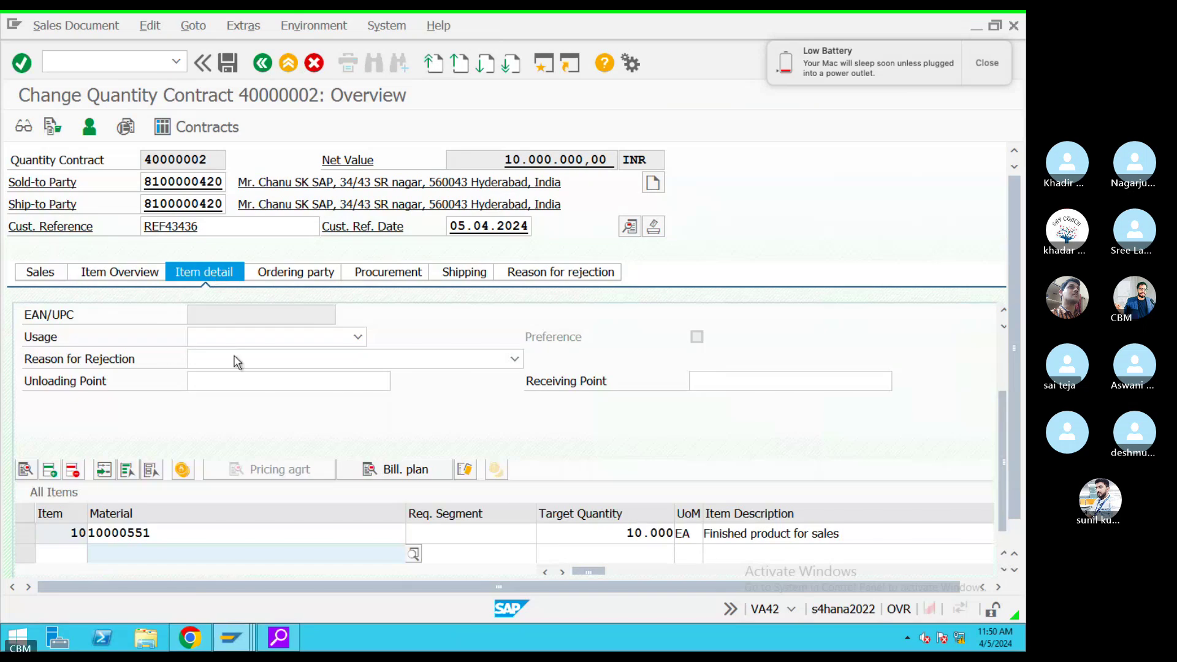
key("ctrl+Left")
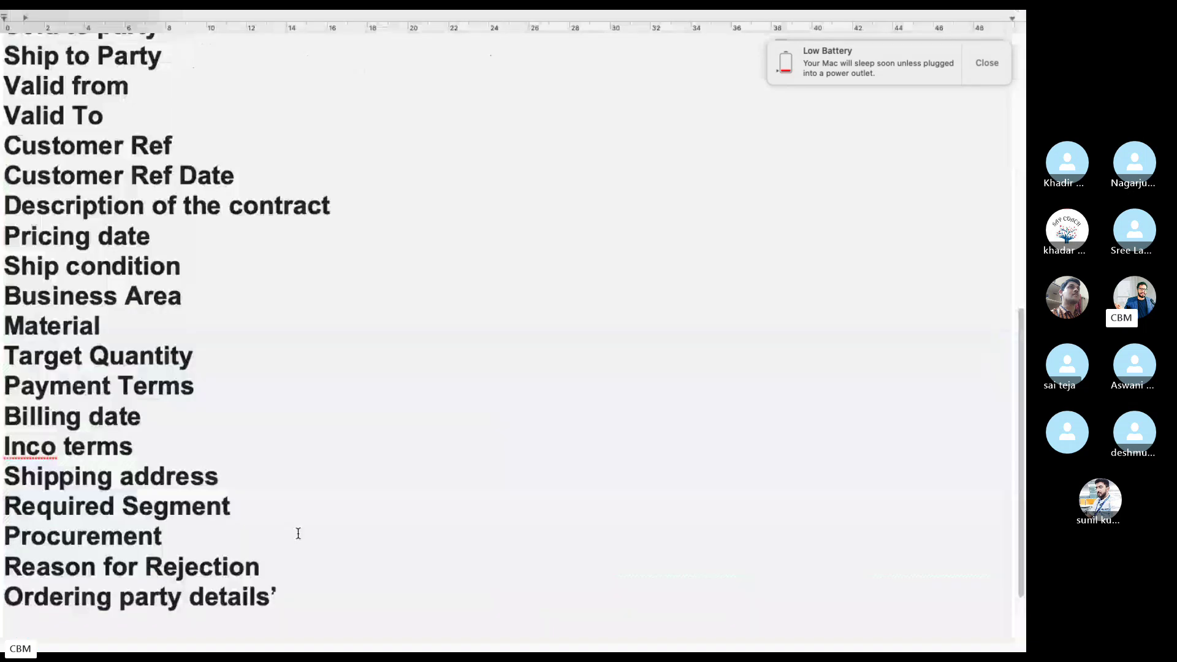
key("ctrl+Right")
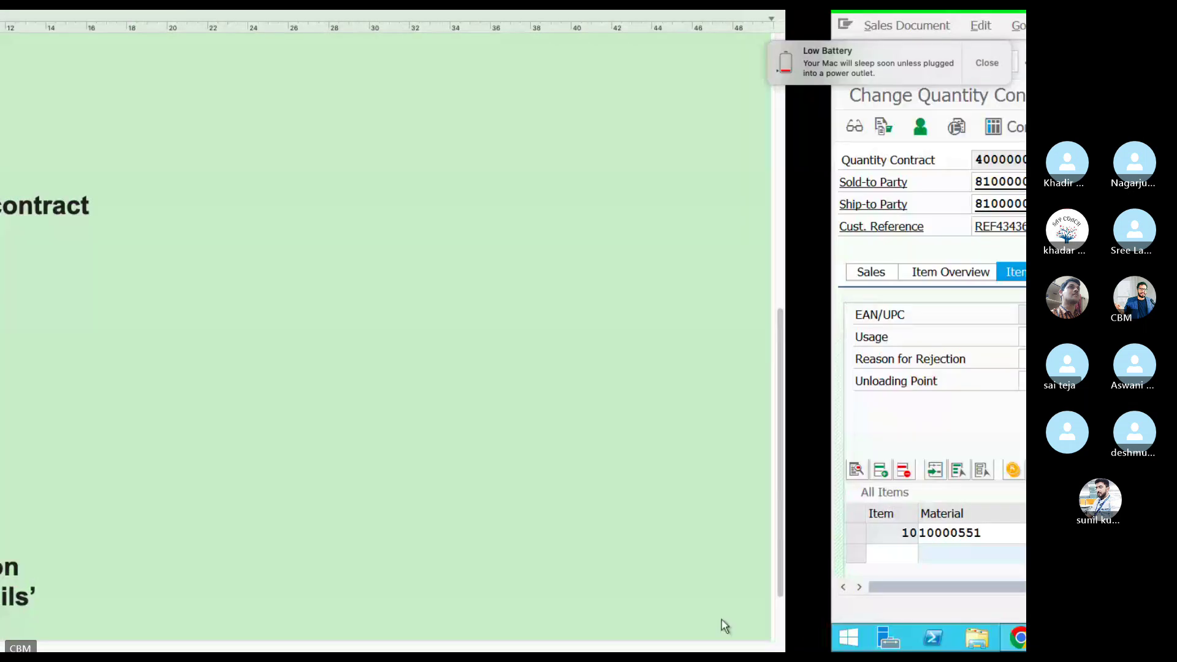
key("ctrl+Left")
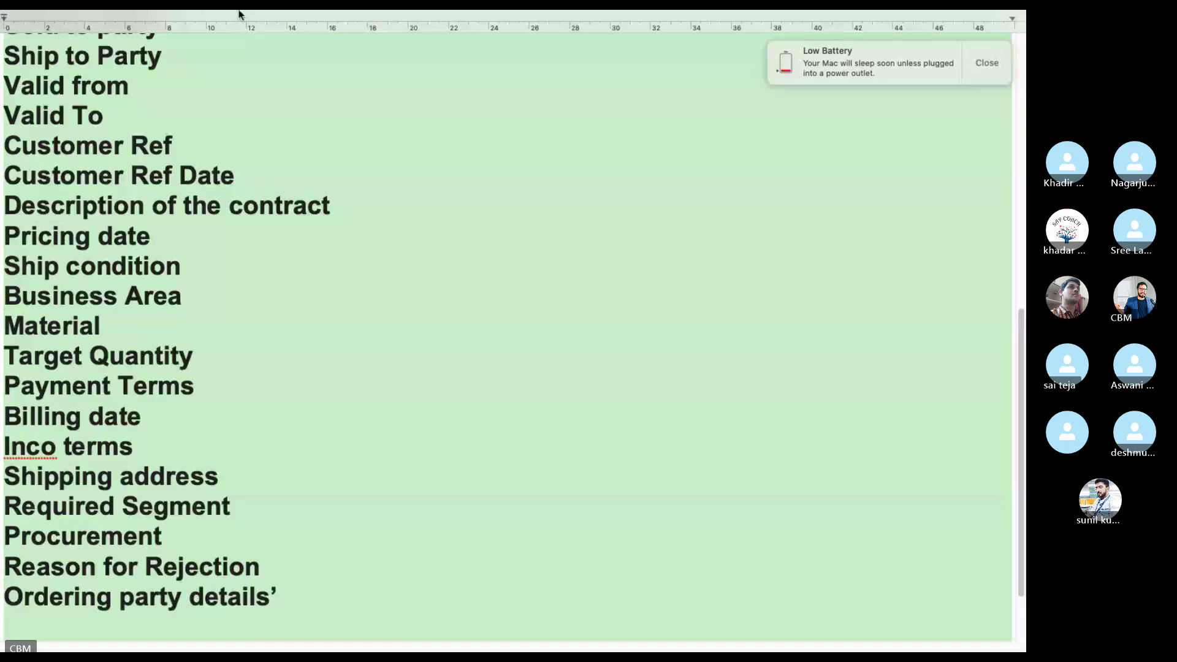
Format the Inputs list from Contract type through Ordering party details as a square-bulleted list
mouse_move(212, 17)
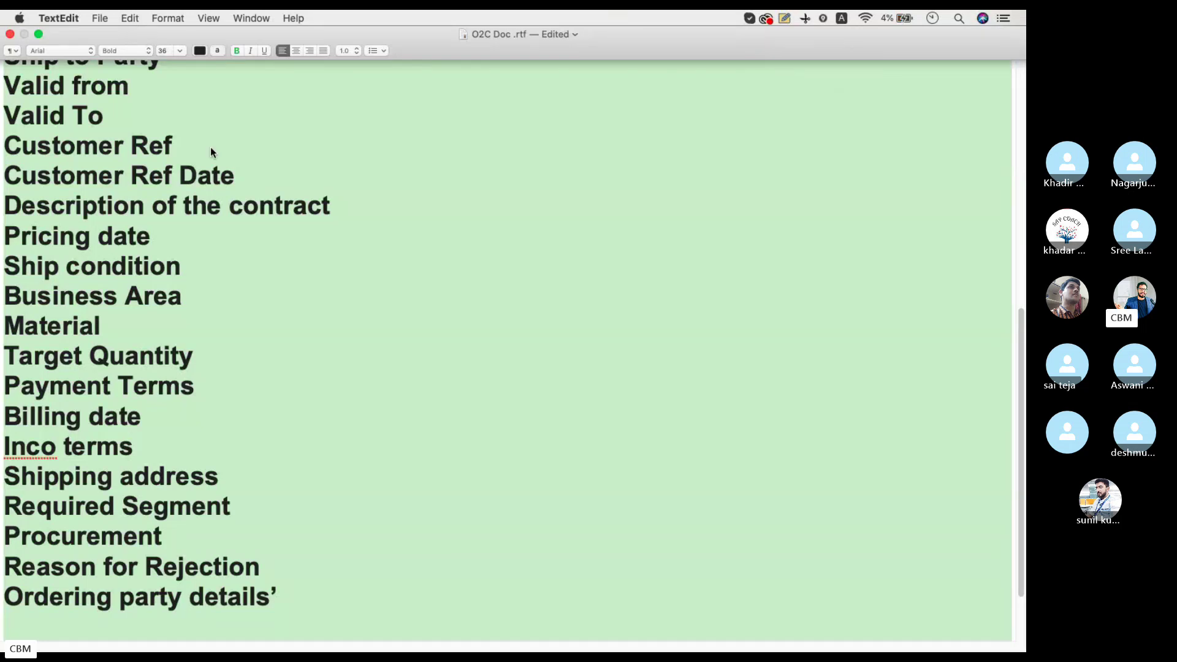
scroll(260, 320, "up", 10)
scroll(268, 314, "up", 4)
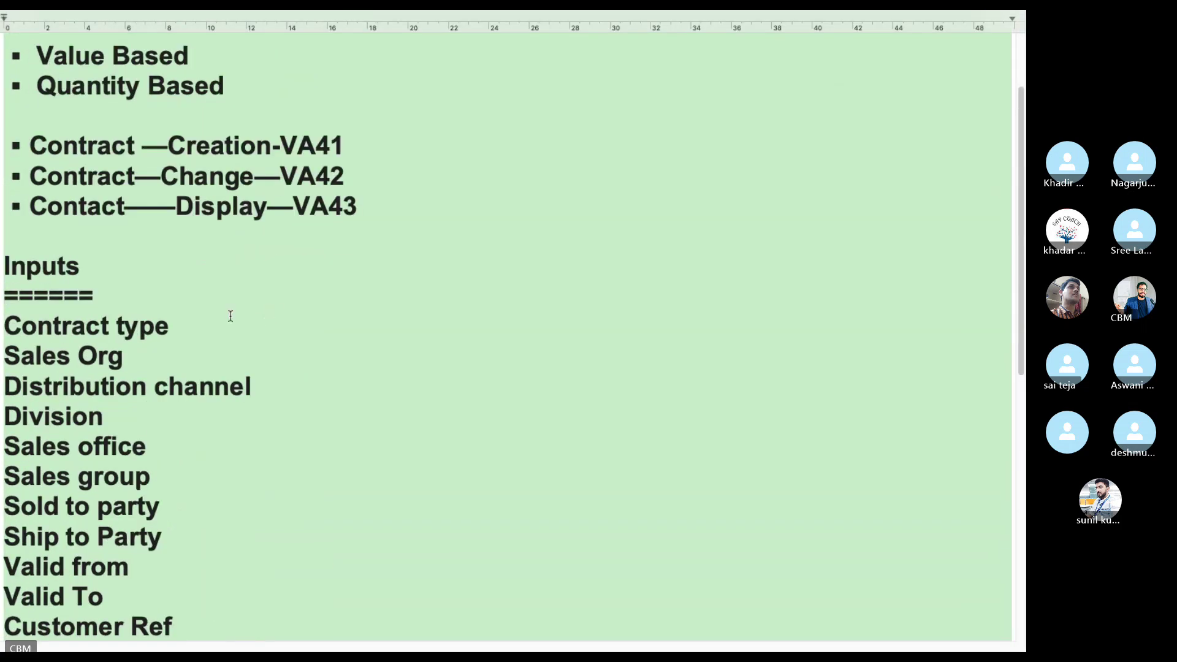
left_click_drag(5, 319, 299, 582)
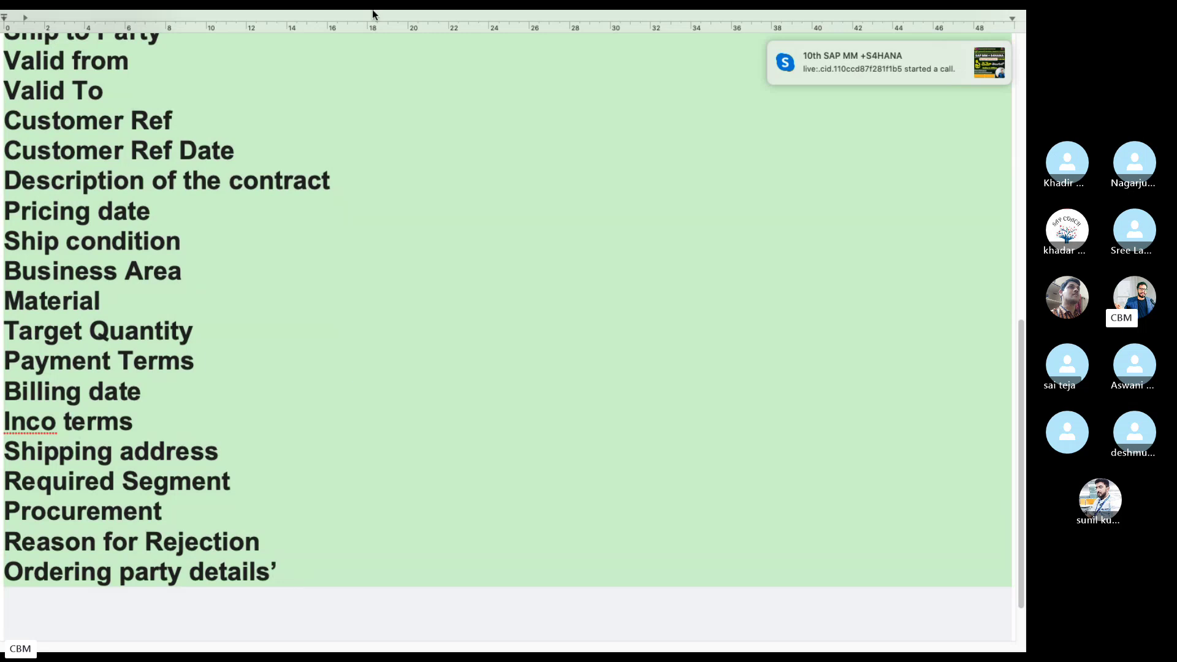
mouse_move(372, 13)
left_click(384, 50)
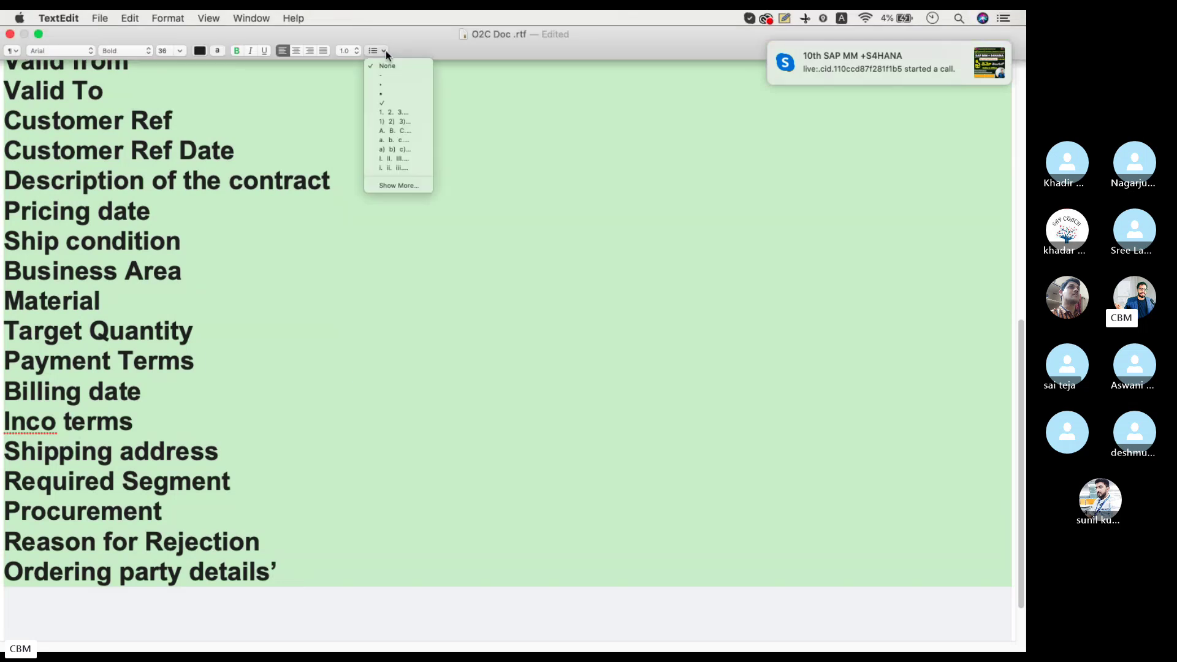
left_click(385, 94)
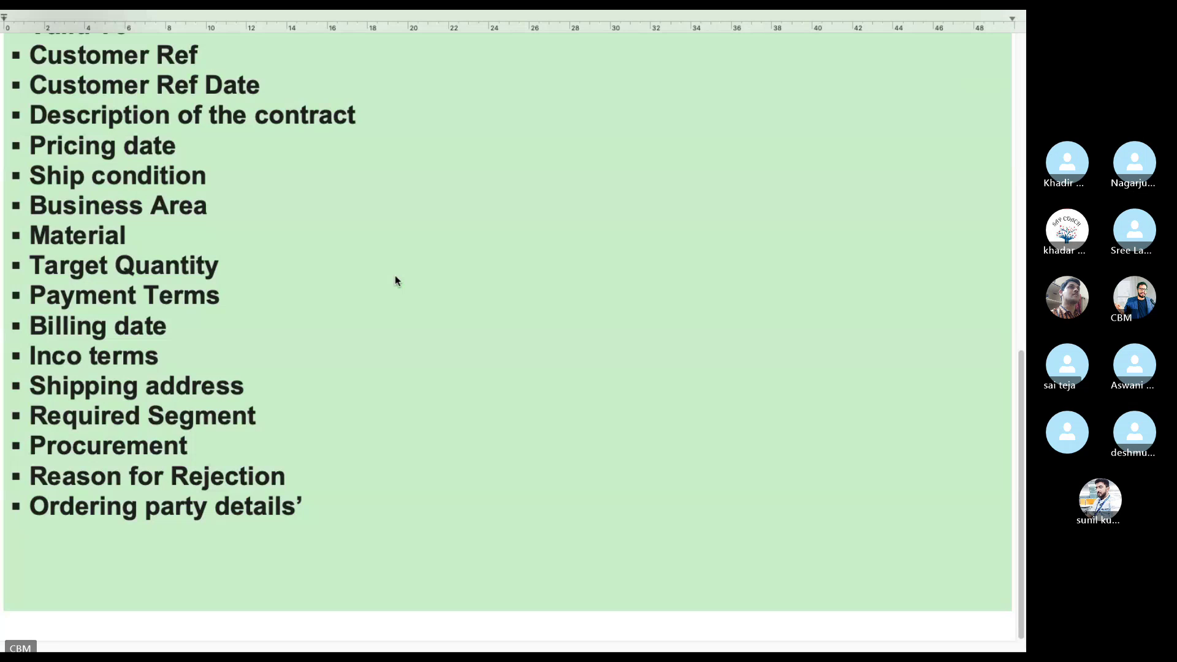
key("ctrl+Right")
key("ctrl+Left")
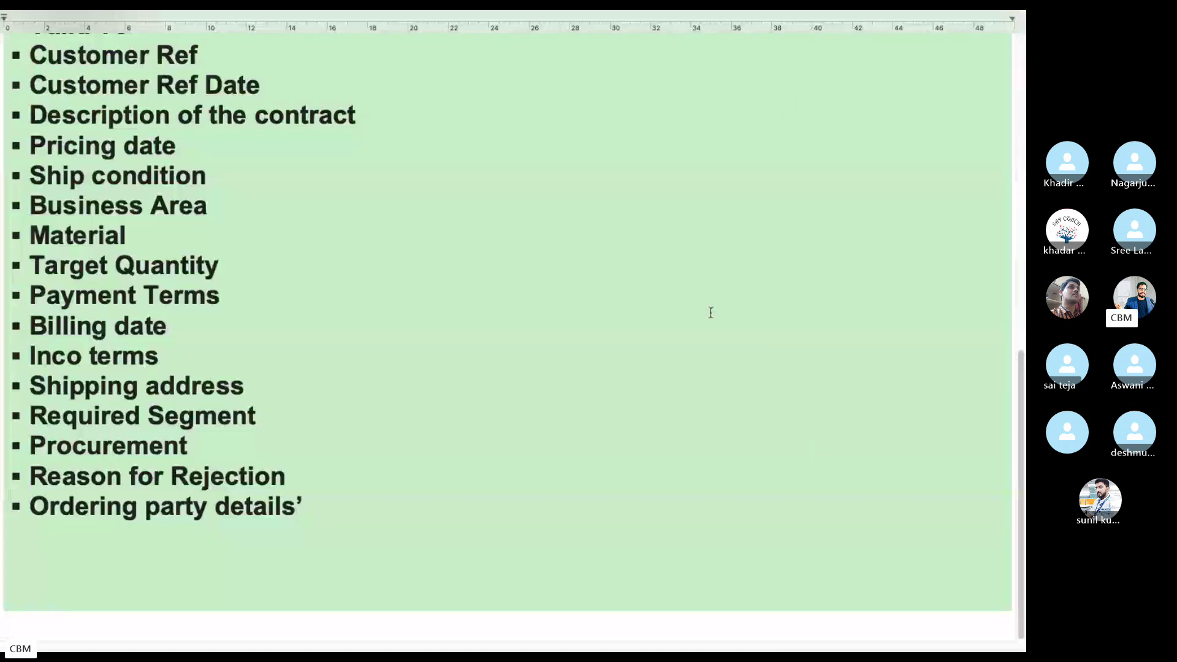
Switch to the Skype call and post the copied contract notes in its group chat
key("ctrl+Right")
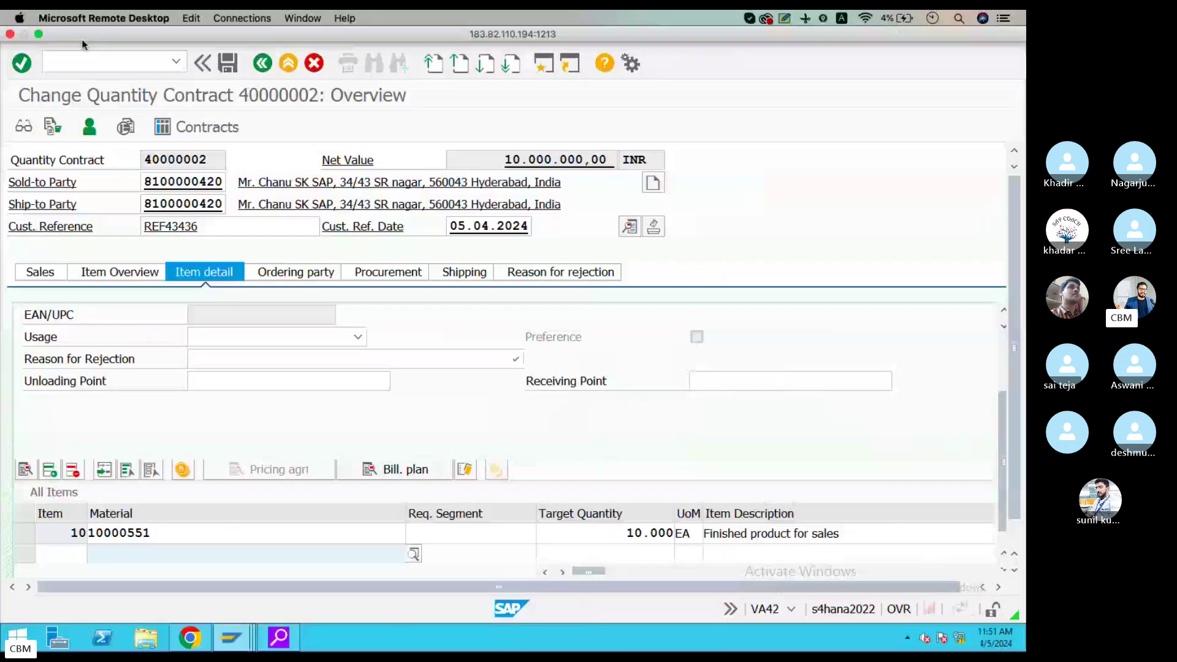
left_click(39, 36)
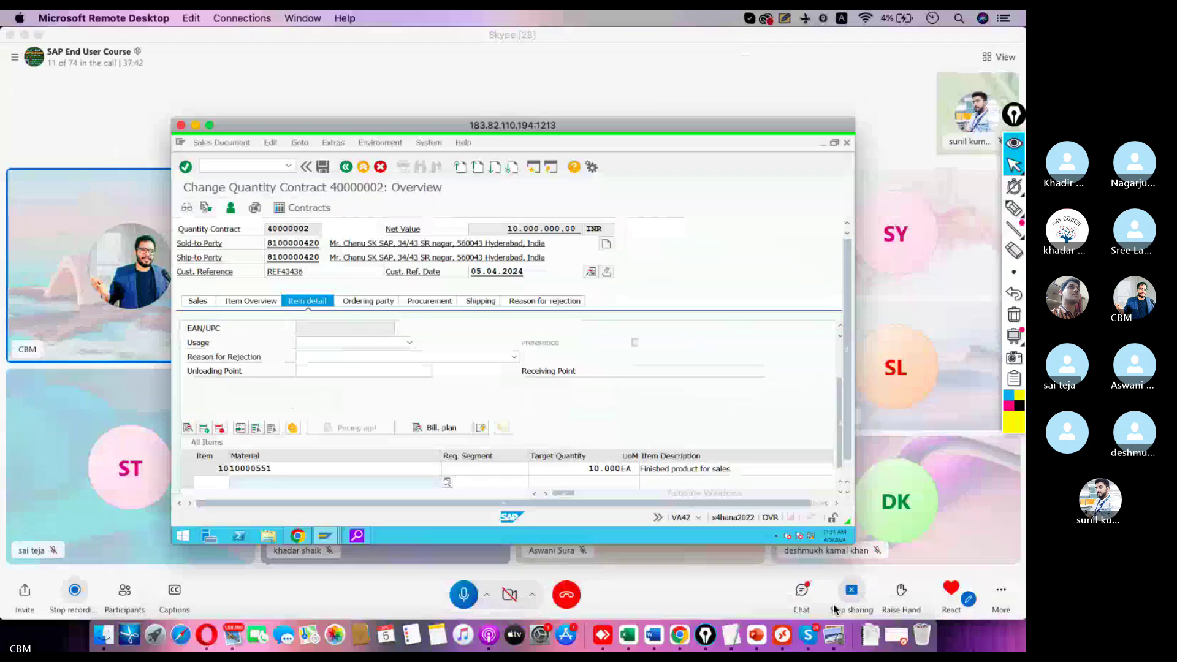
left_click(820, 611)
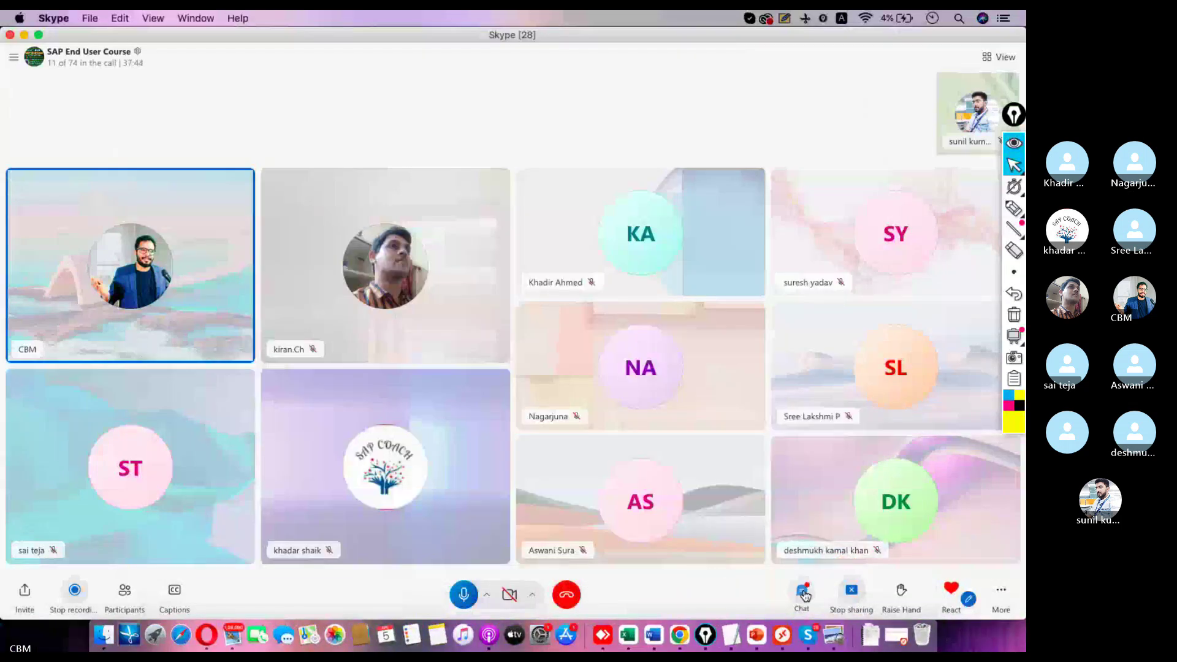
left_click(803, 591)
key("super+v")
key("Return")
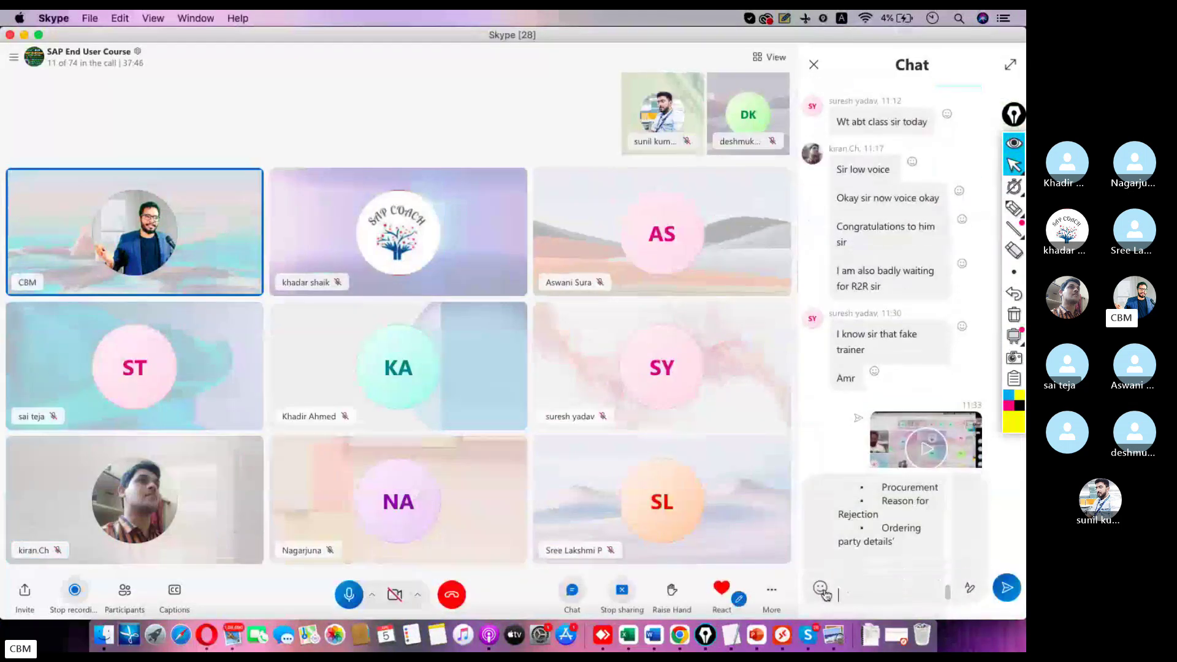
scroll(891, 386, "up", 10)
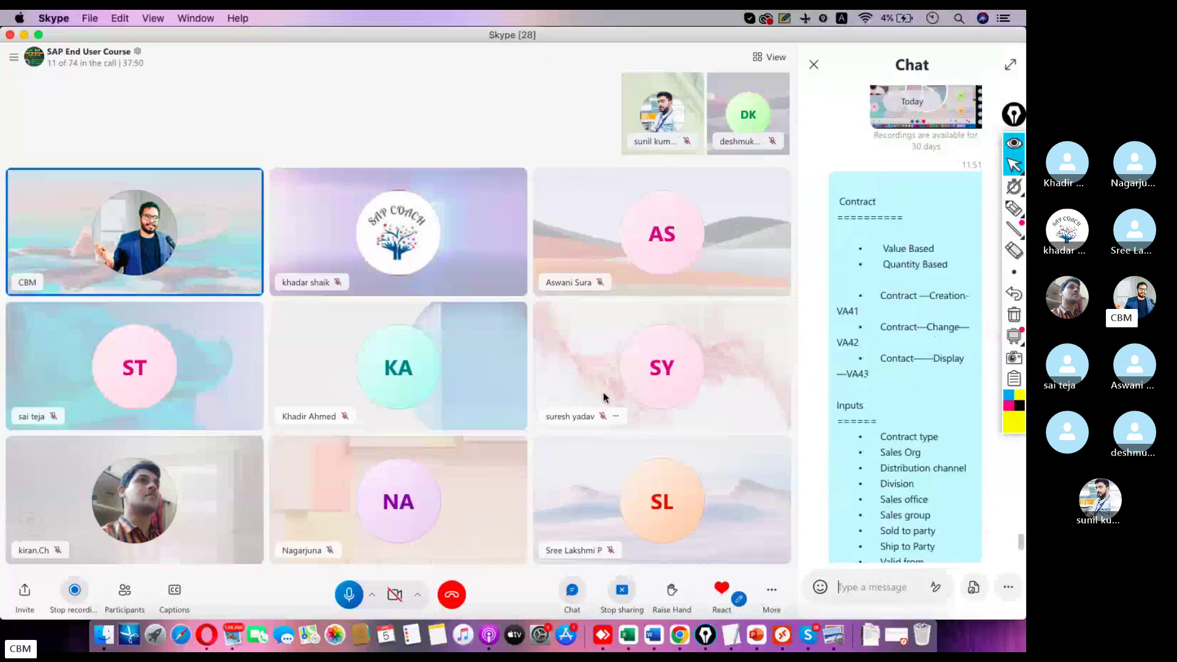
Return to the SAP remote session and leave contract 40000002 for the SAP Easy Access screen
key("super+Tab")
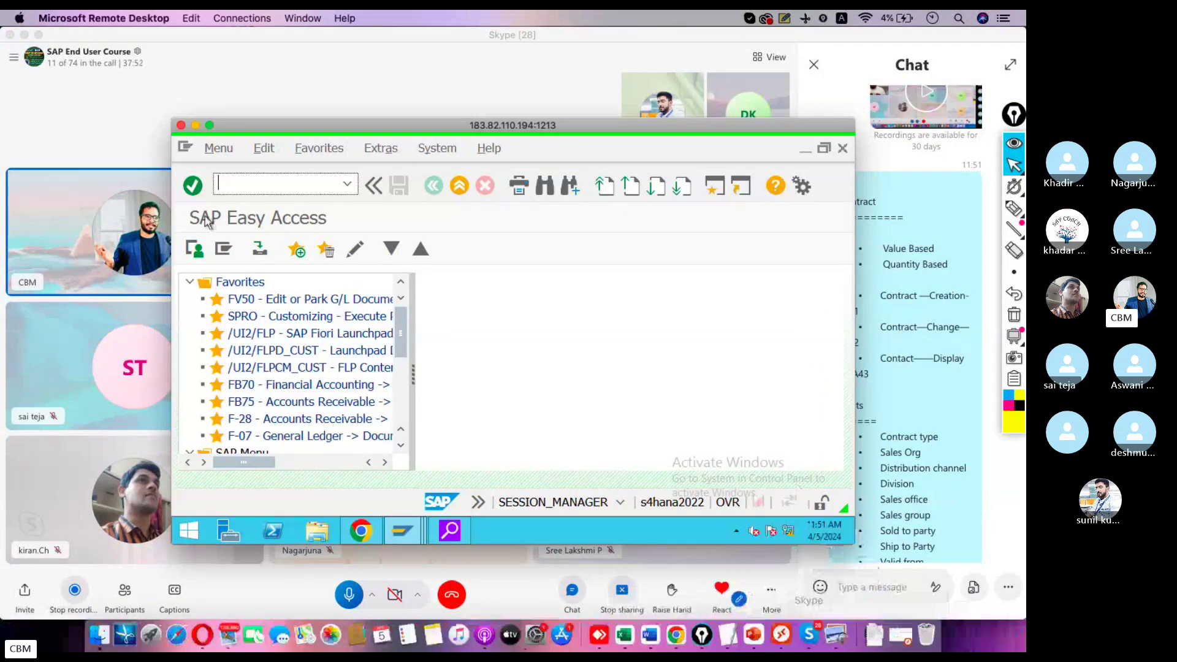
left_click(456, 186)
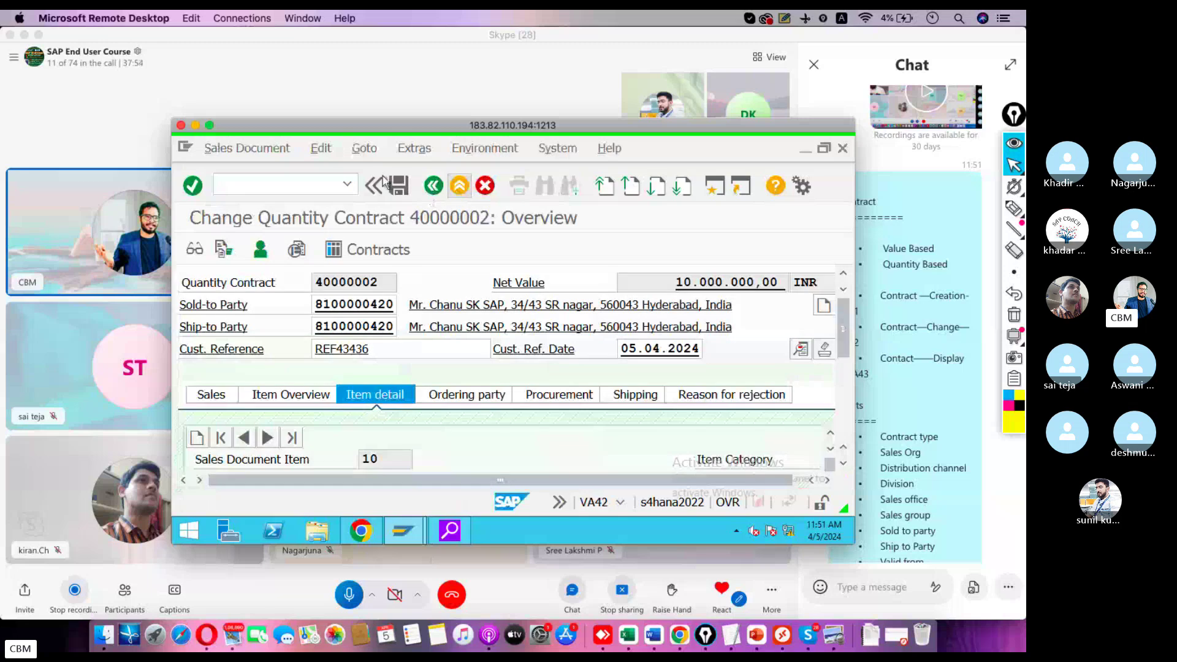
left_click(210, 126)
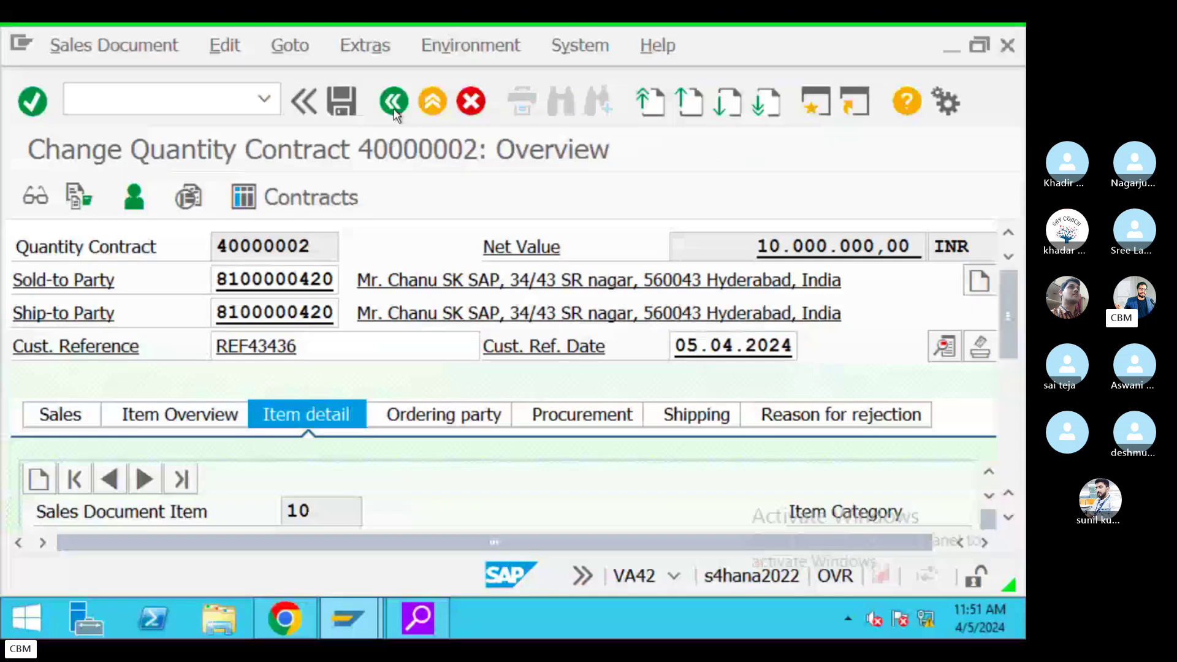
left_click(394, 103)
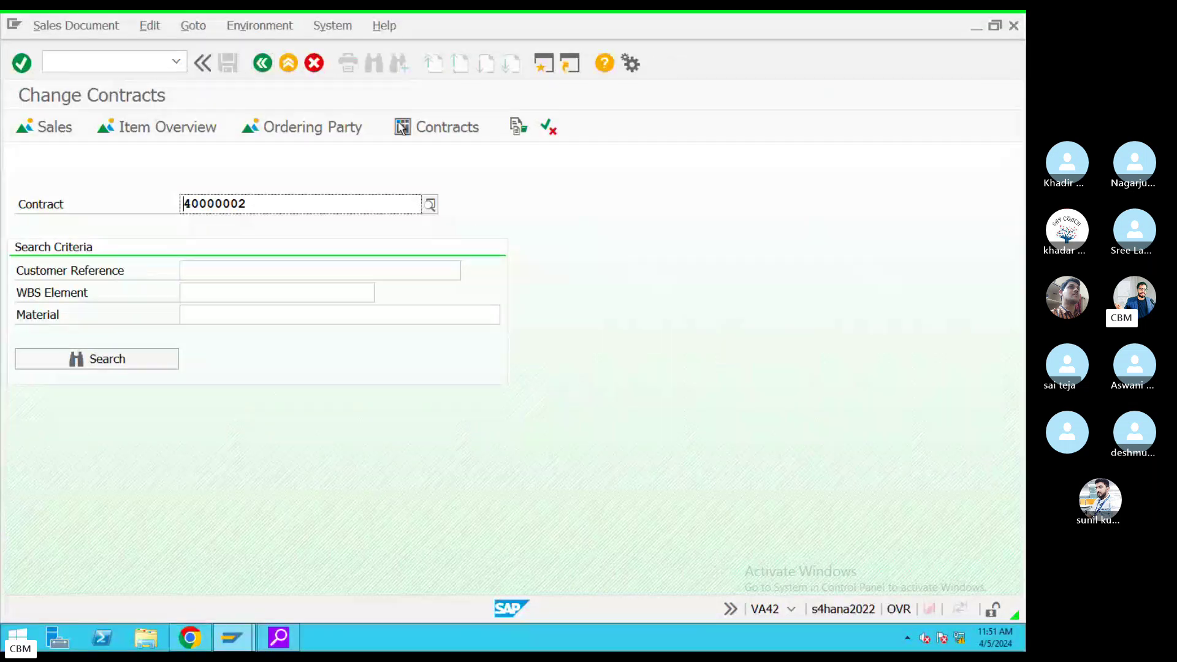
left_click(288, 64)
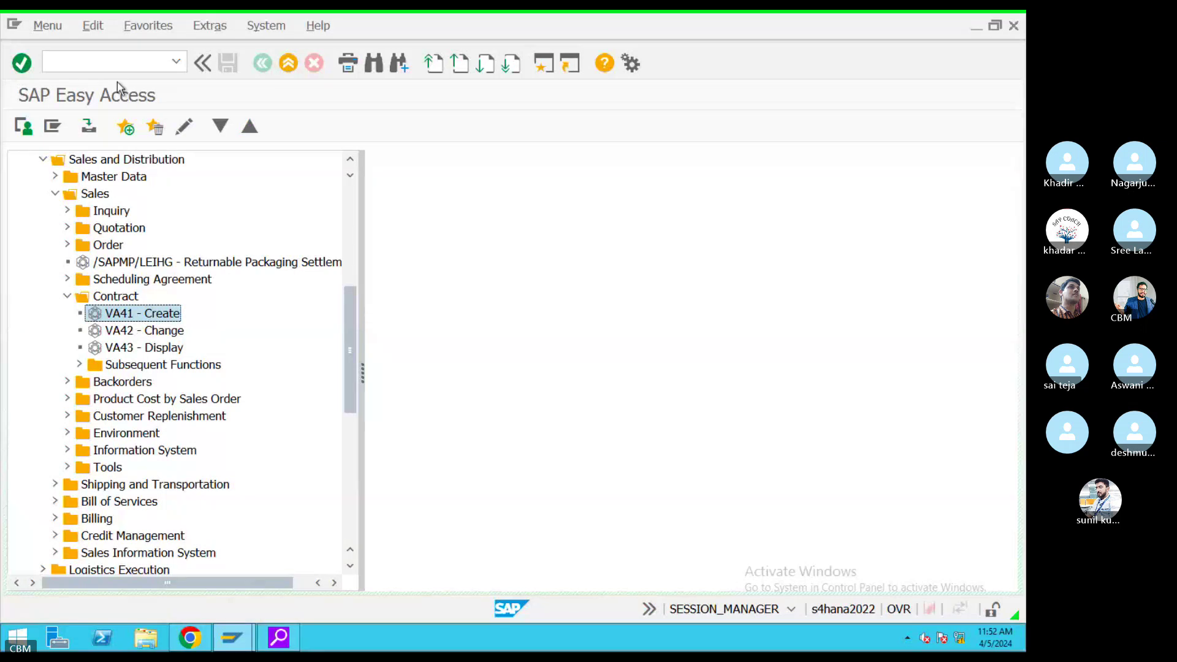
Start contract creation with VA41, clear the contract type and pick ZQC Quantity Contract from the possible entries
double_click(136, 313)
key("shift+End")
key("Delete")
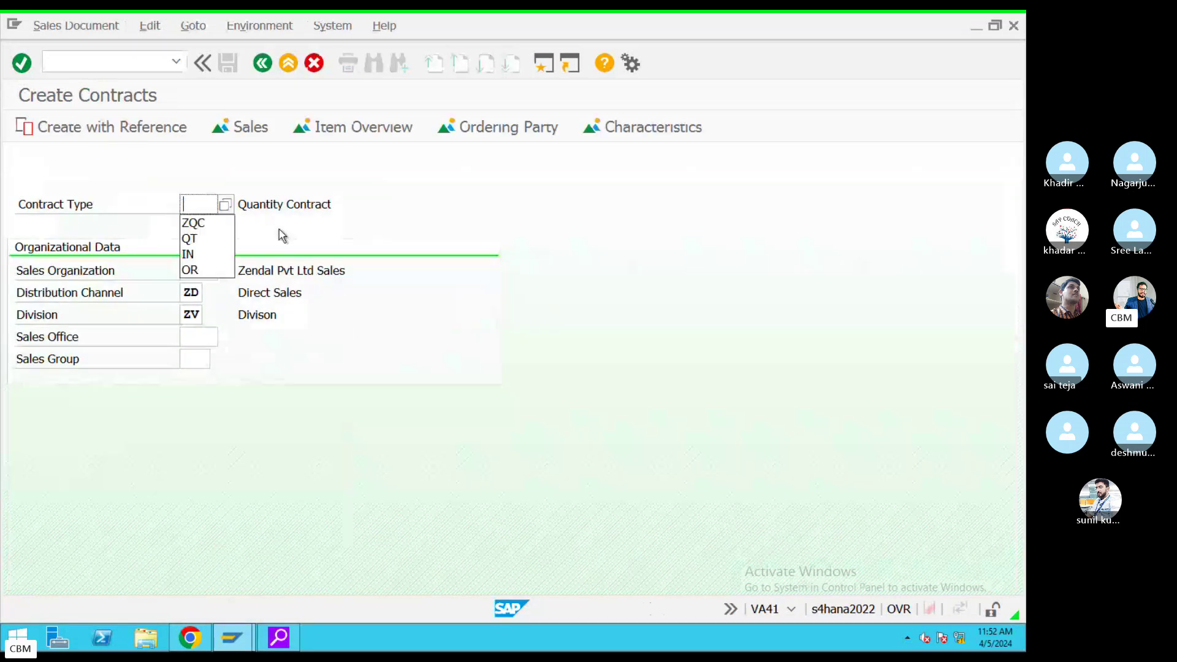
left_click(225, 205)
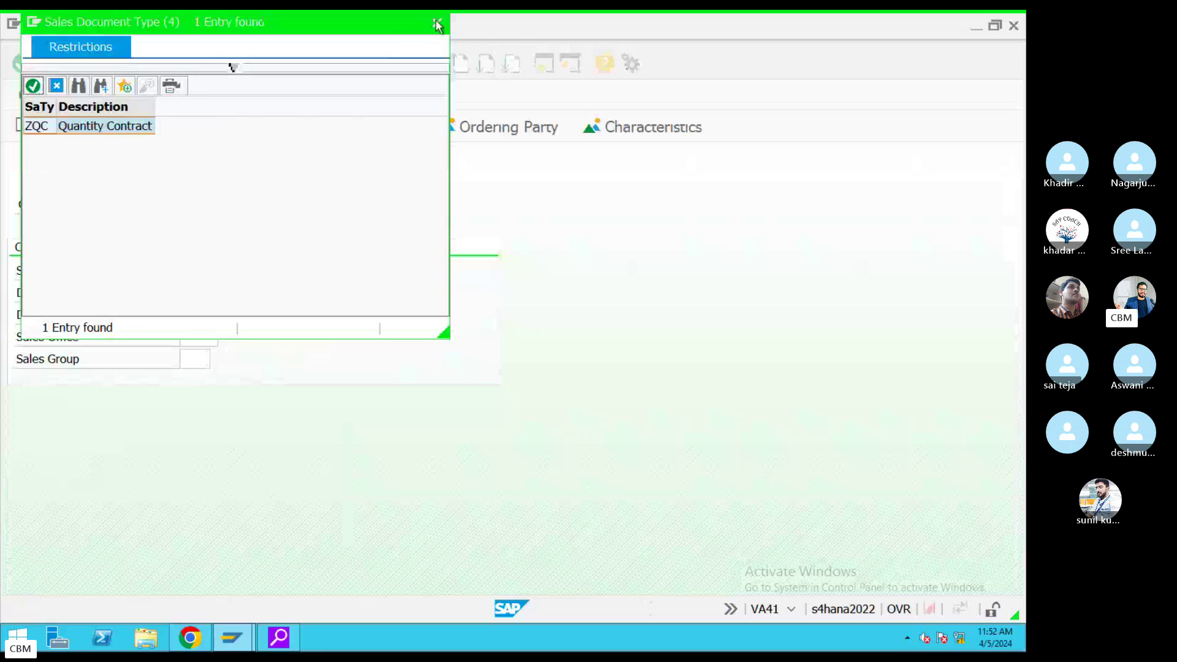
key("Return")
key("ctrl+Left")
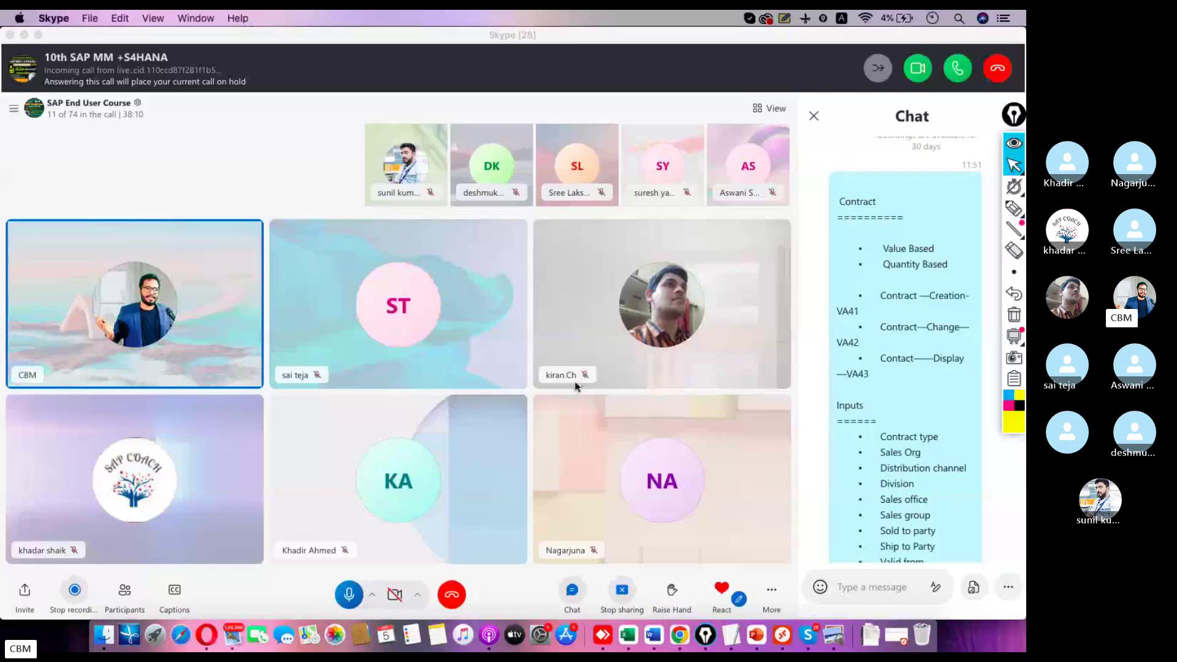
key("ctrl+Right")
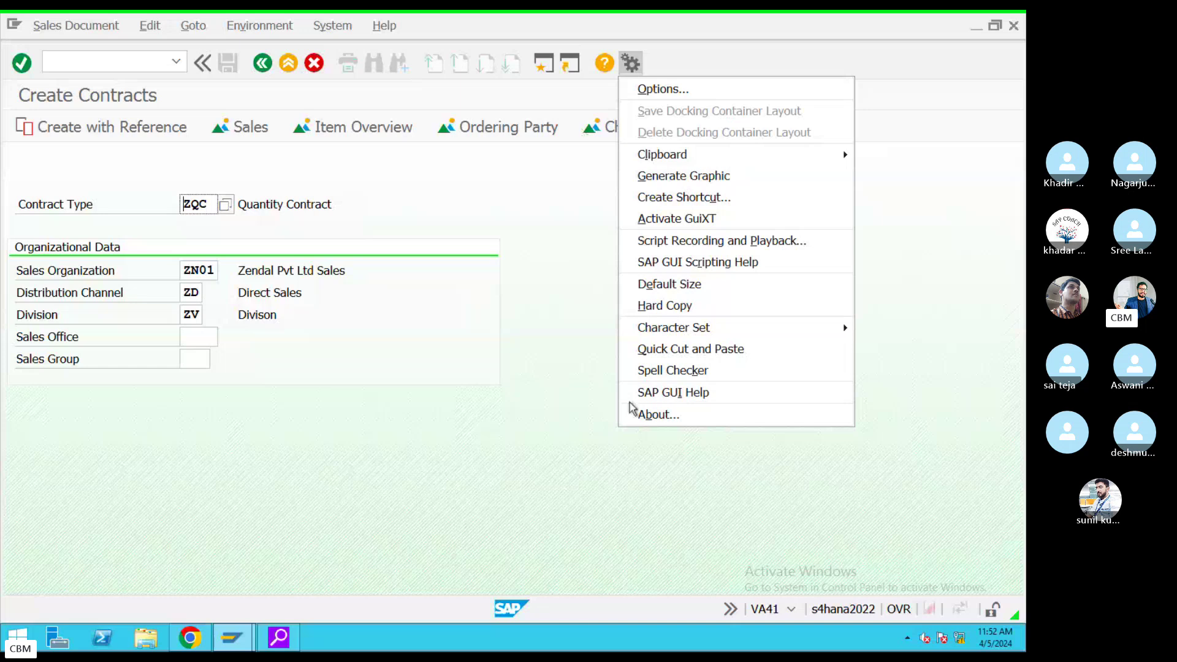
key("Escape")
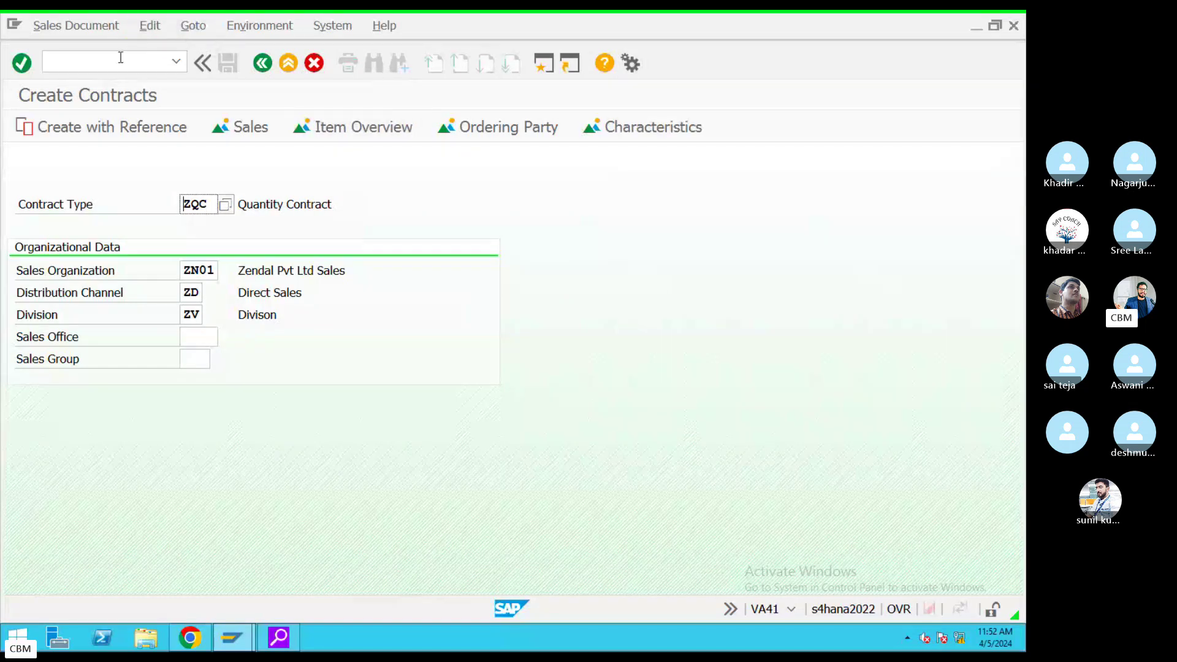
End the SAP session with /nex and log on again to the s4hana2022 system with the account's user name and password
left_click(162, 56)
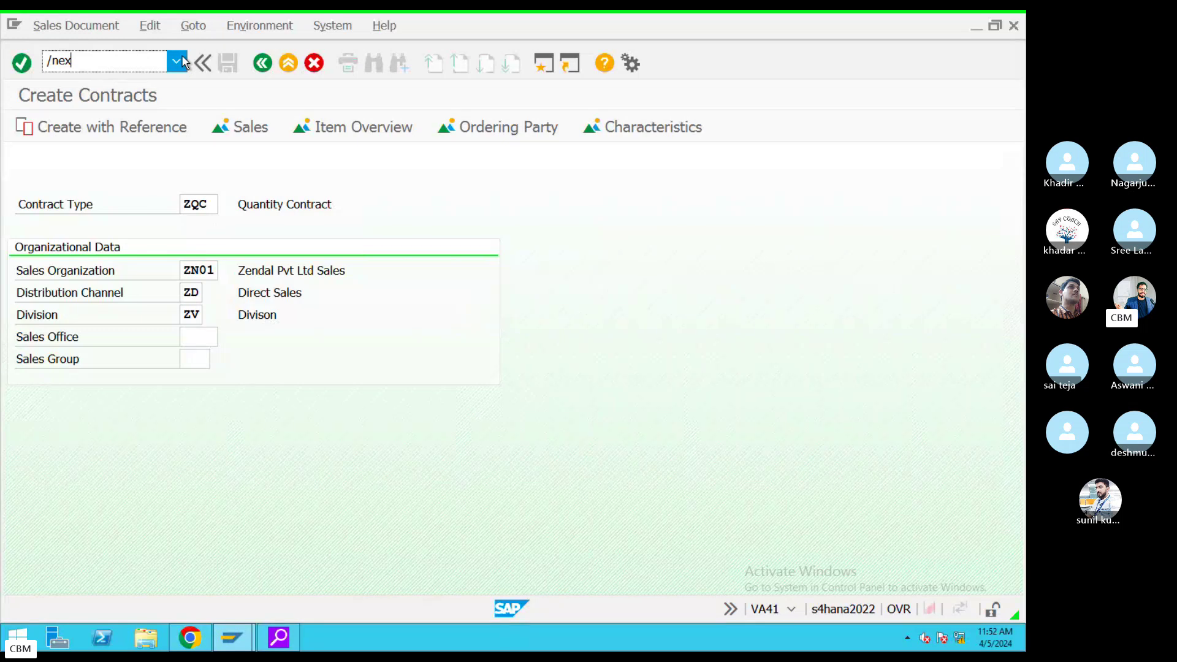
key("Return")
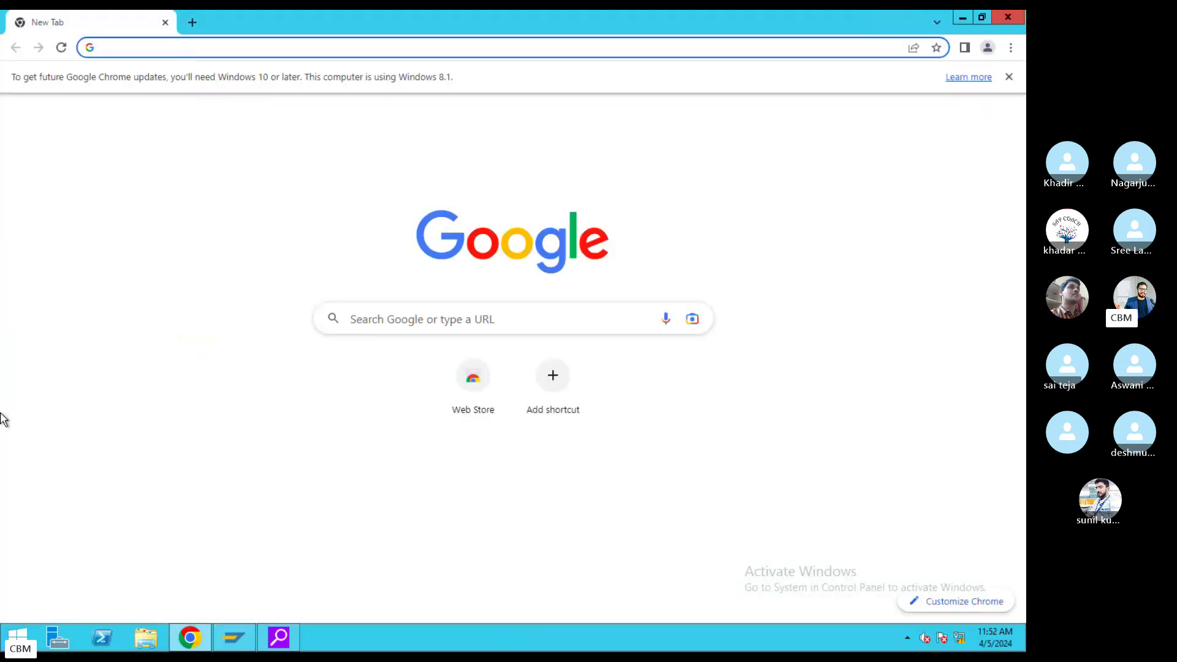
left_click(248, 643)
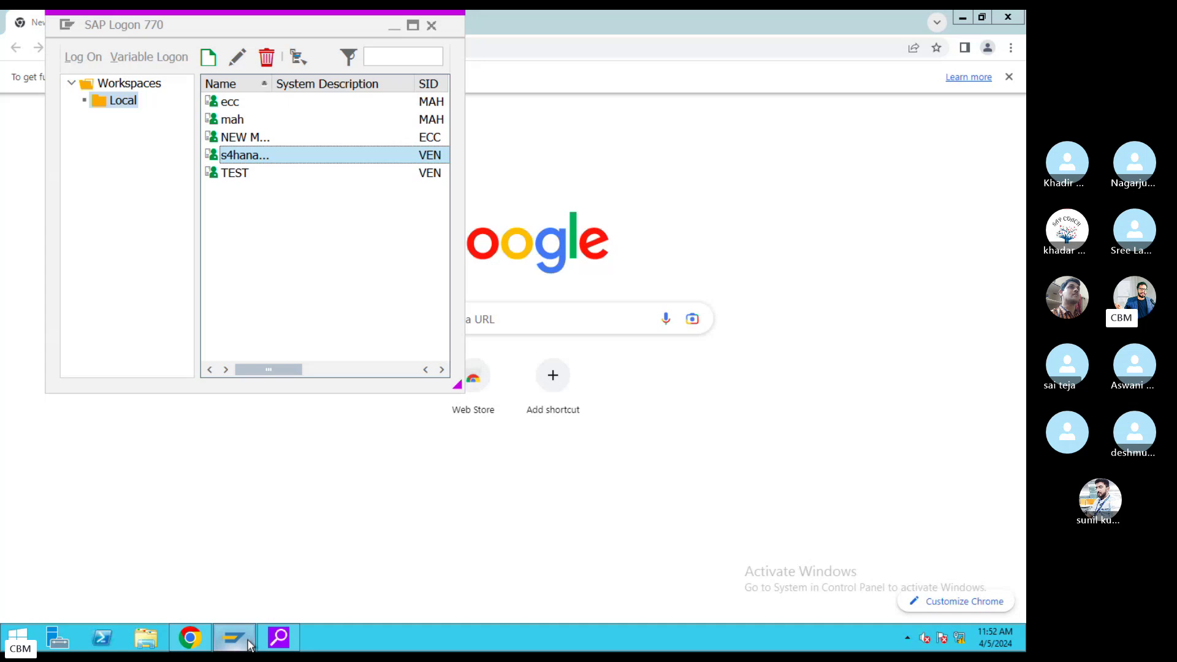
double_click(244, 158)
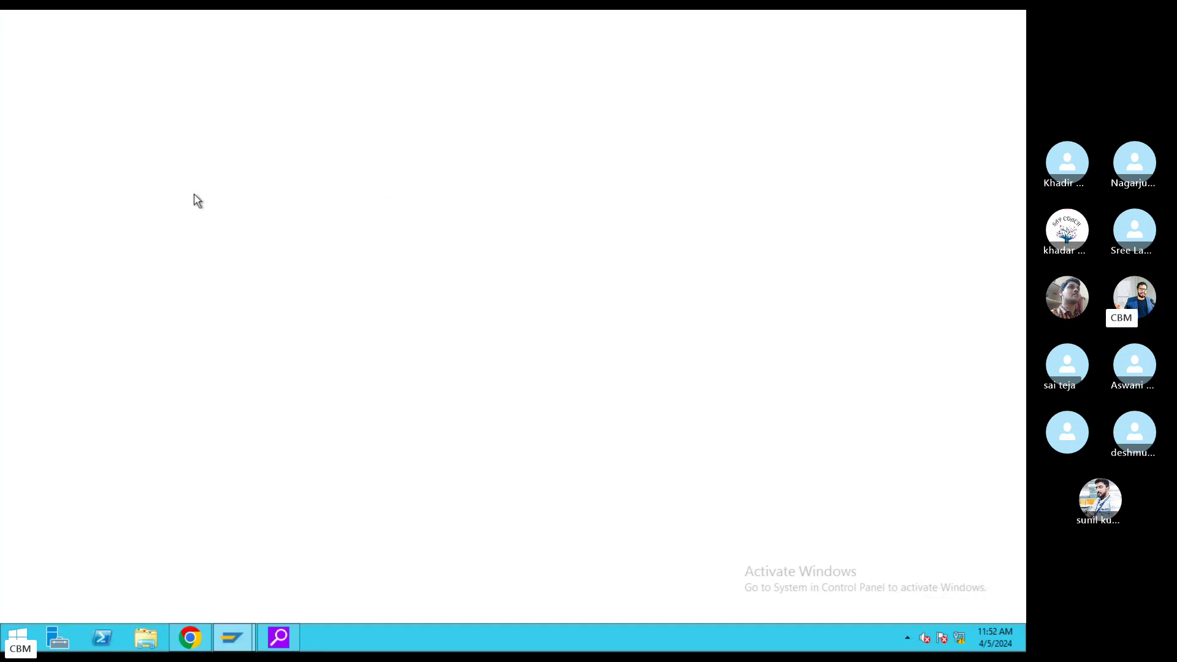
key("Down")
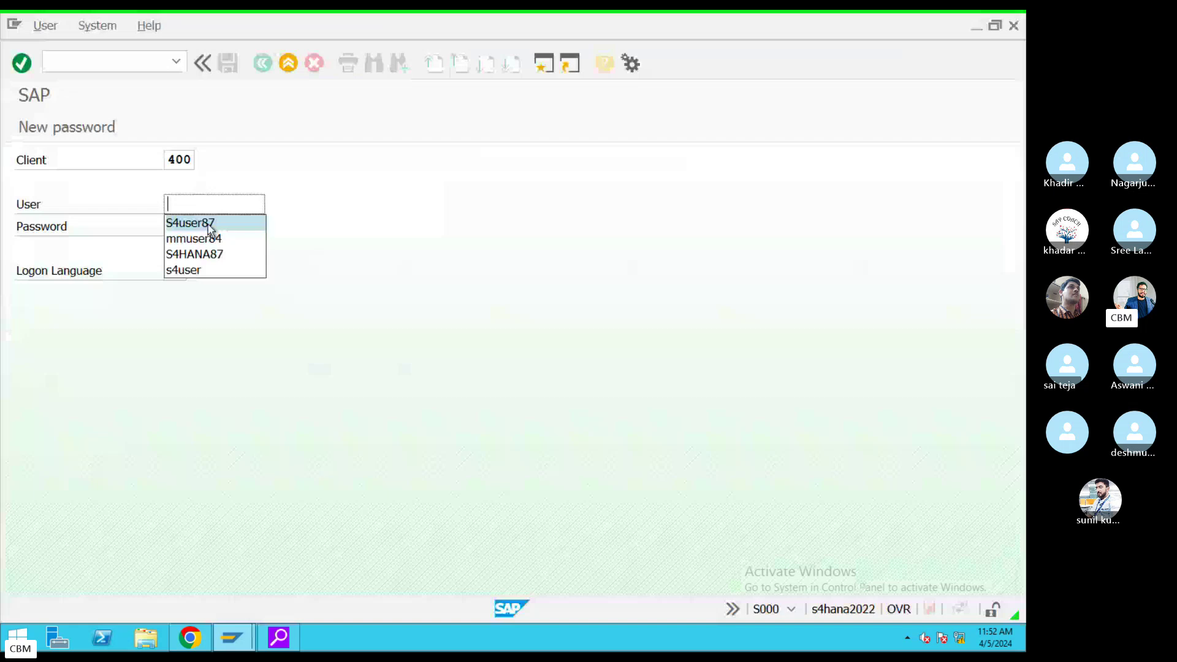
left_click(207, 228)
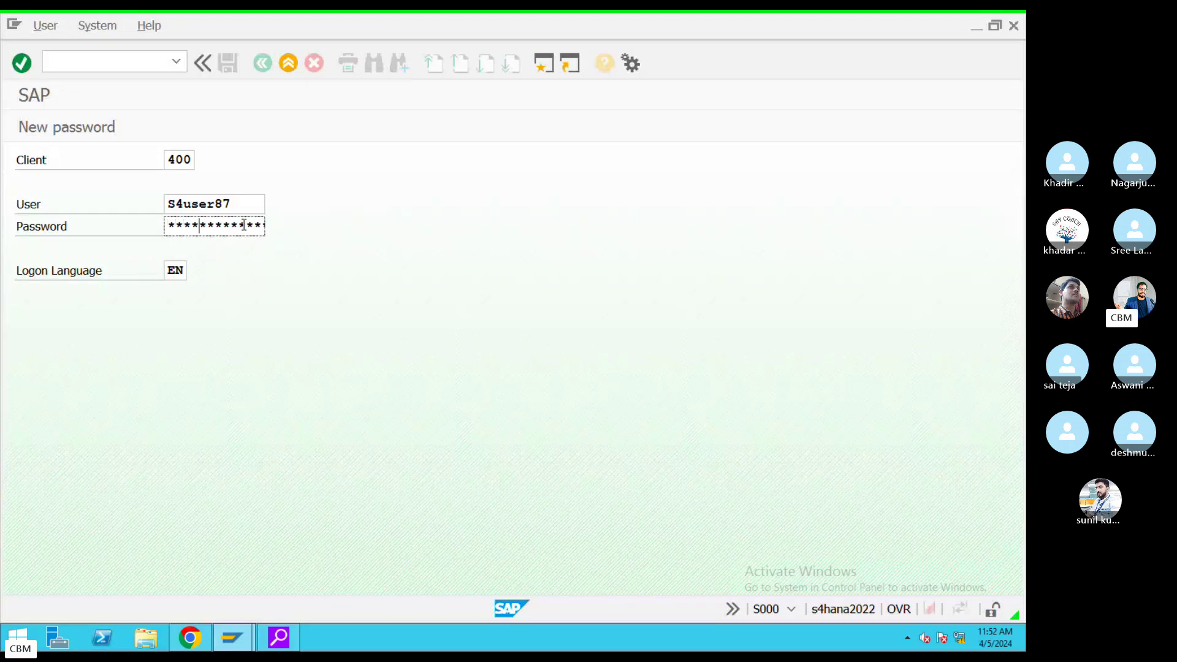
key("Return")
left_click(262, 63)
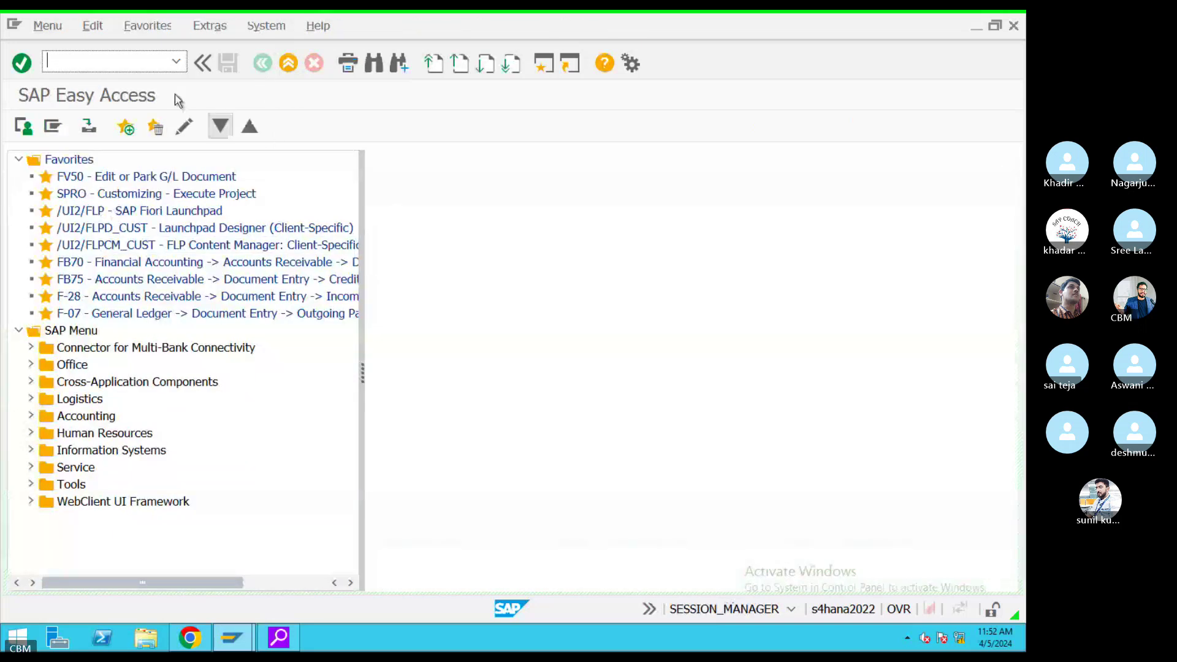
Run transaction VA41 from SAP Easy Access
left_click(176, 61)
left_click(119, 97)
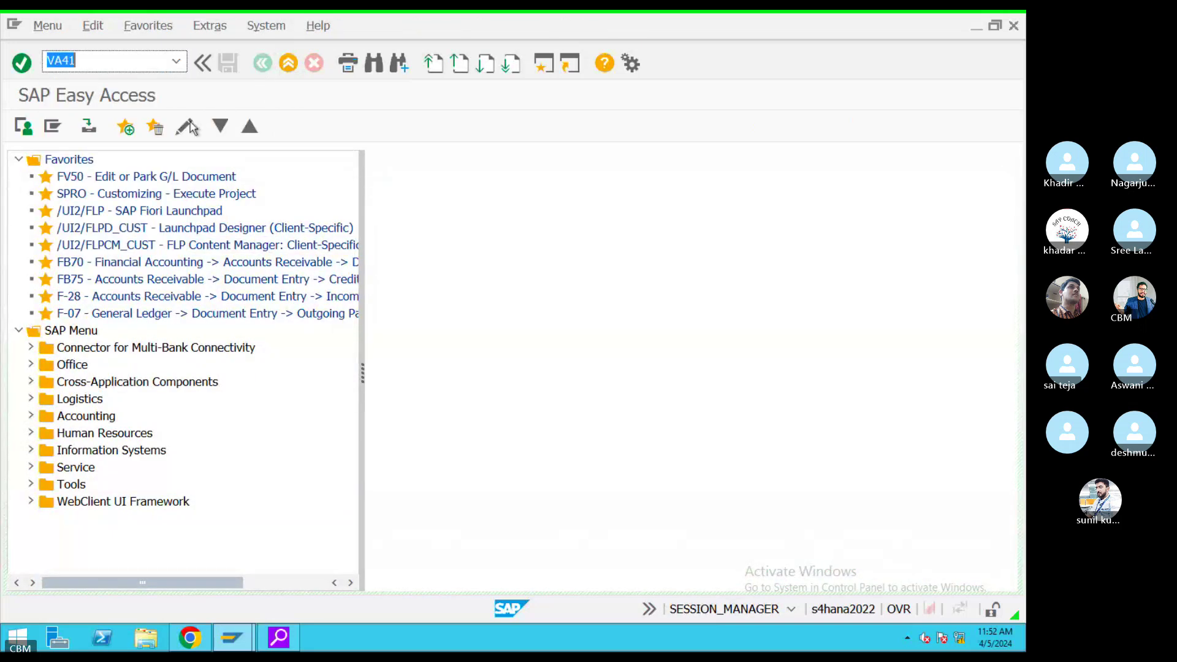
key("Return")
Look through the available sales document types and choose WK1 Value Contract- Gen. as the contract type
left_click(225, 207)
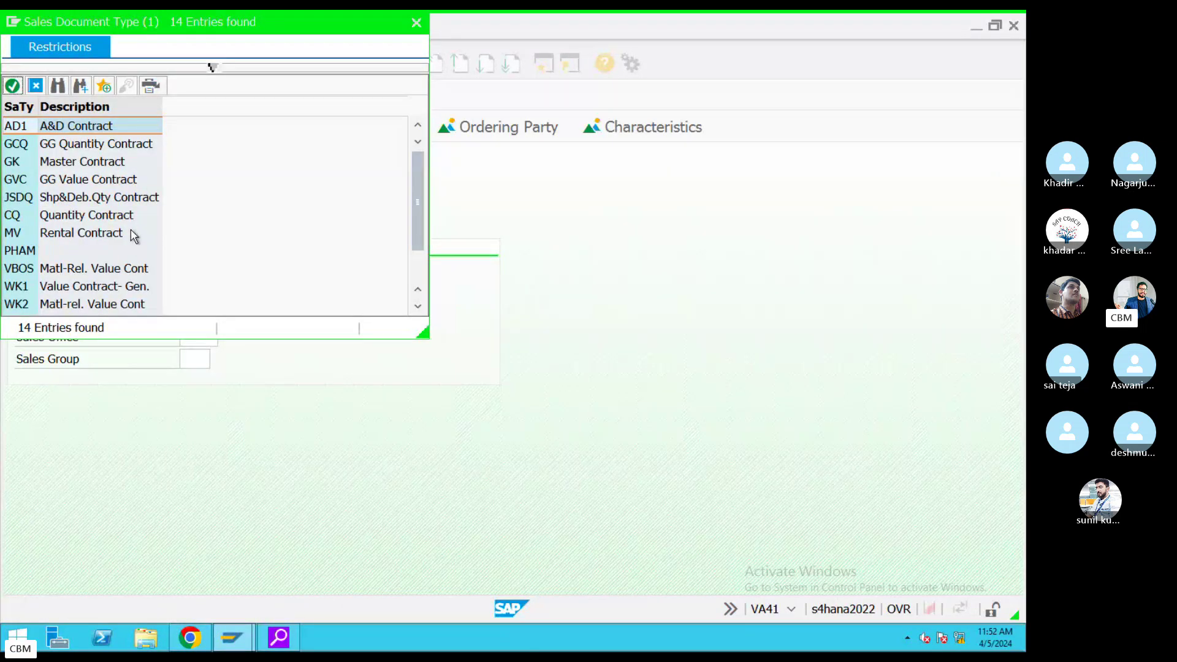
left_click(115, 179)
left_click(104, 144)
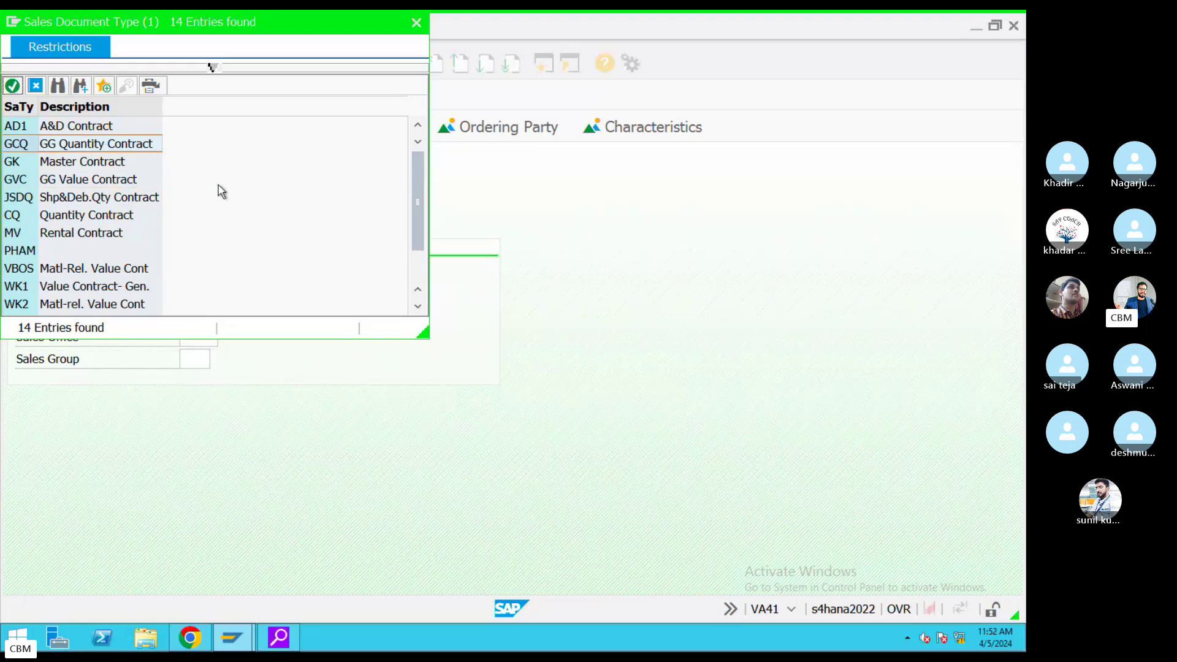
scroll(145, 255, "down", 1)
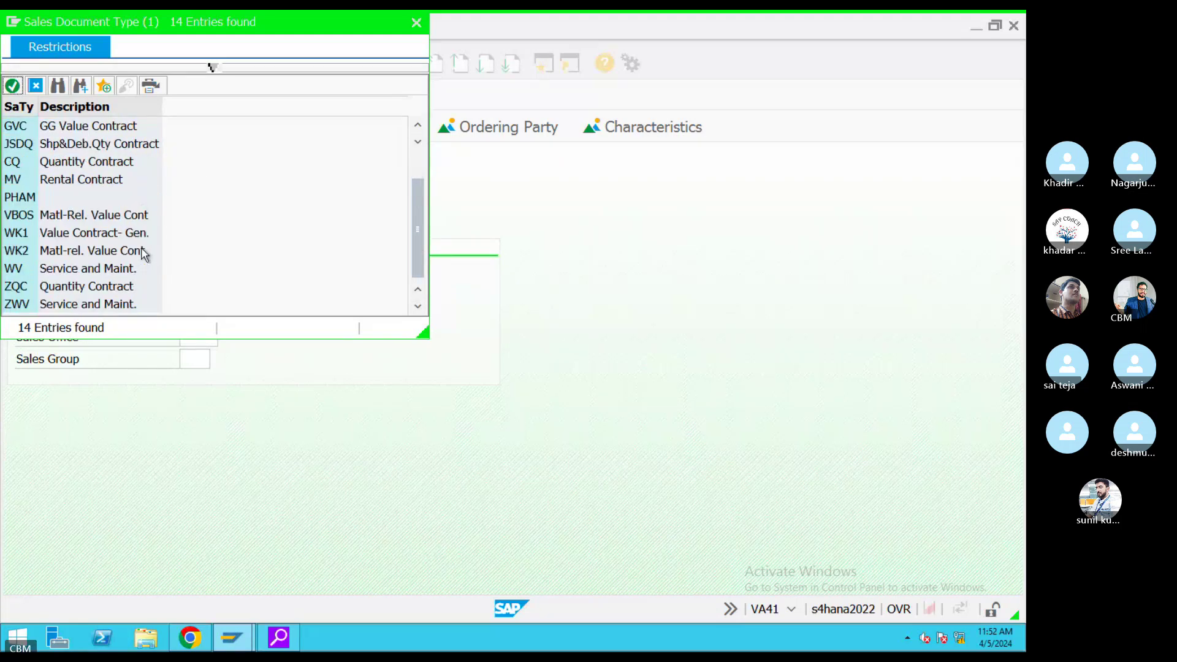
left_click(93, 288)
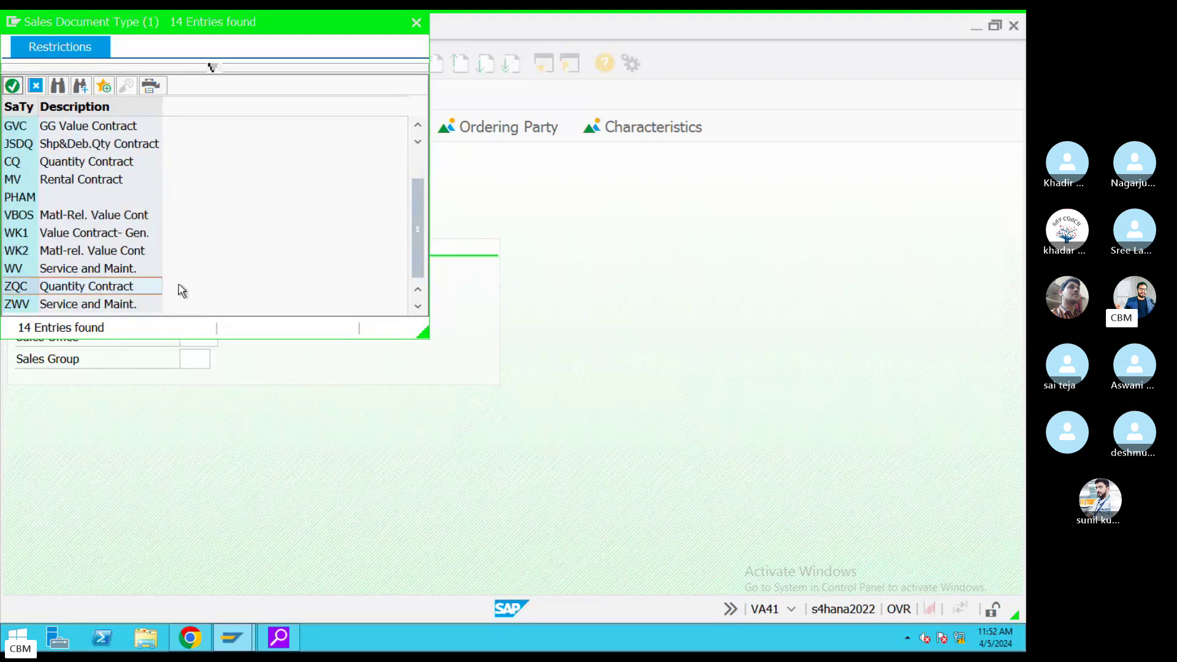
left_click(118, 305)
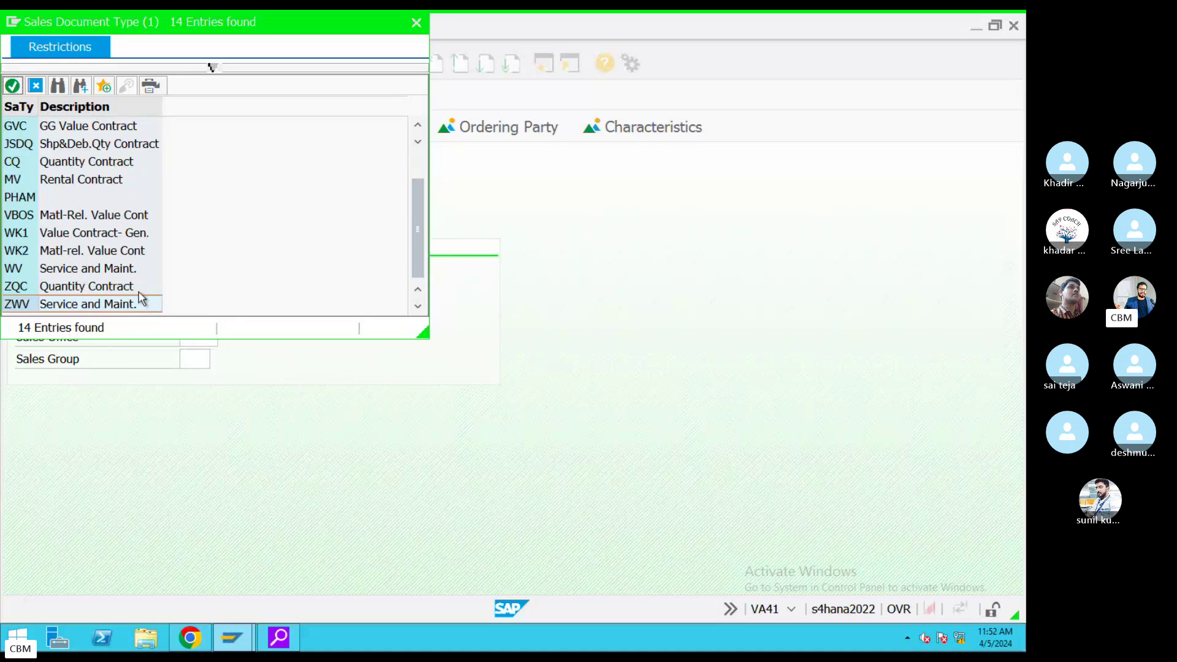
double_click(73, 236)
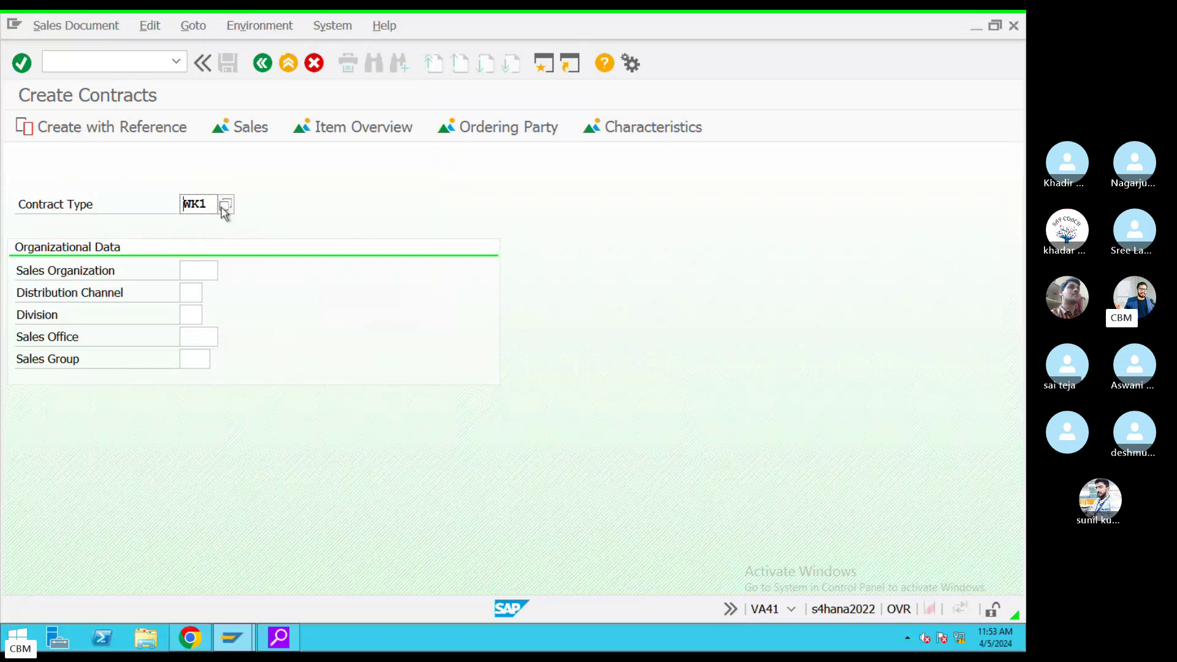
Set the contract type to ZQC Quantity Contract from the list of sales document types
left_click(223, 206)
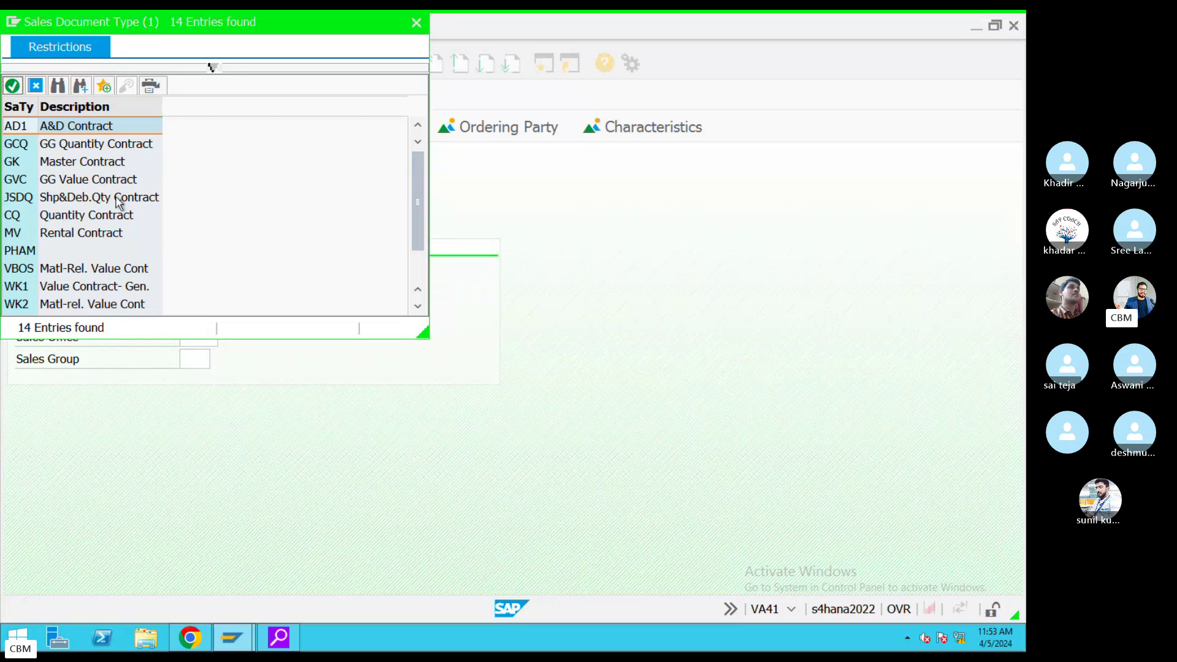
scroll(125, 212, "down", 1)
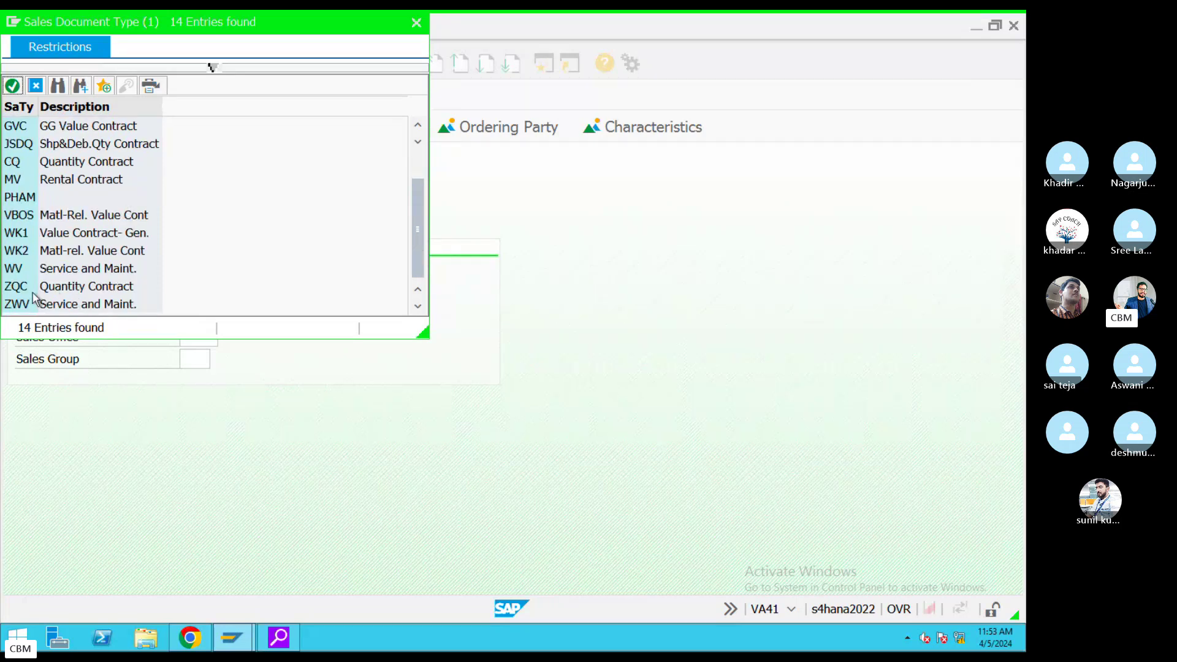
left_click(80, 286)
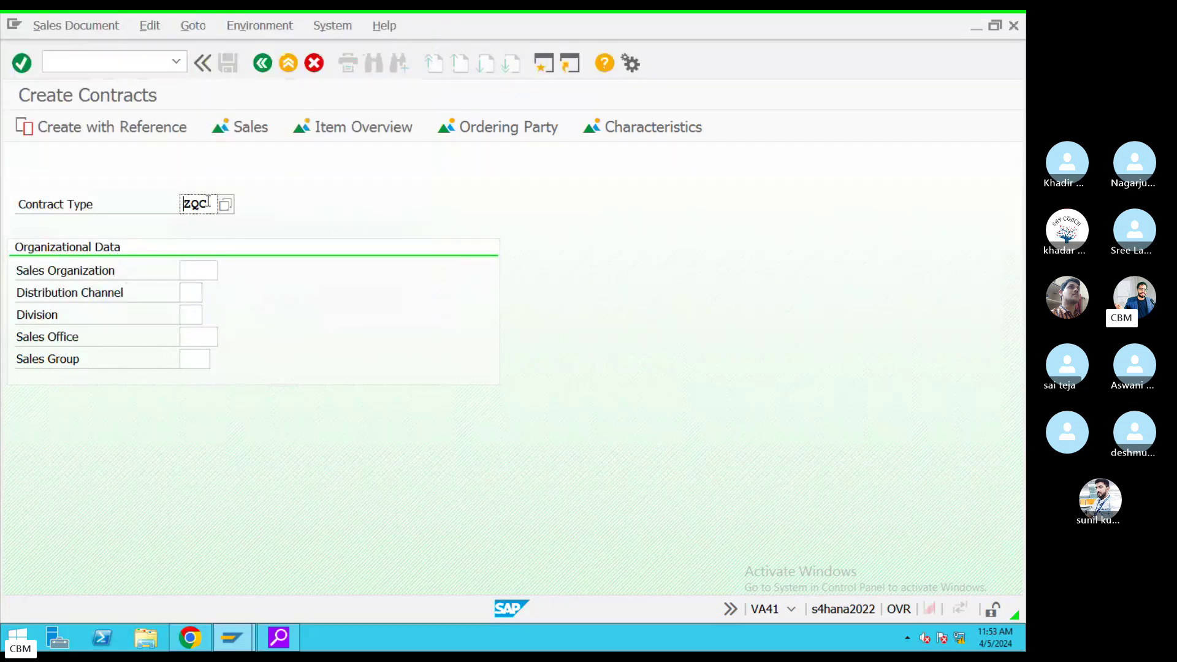
left_click_drag(209, 201, 149, 215)
Switch from SAP to the contract notes document and review the contract bases and the VA41, VA42 and VA43 transactions
key("ctrl+Left")
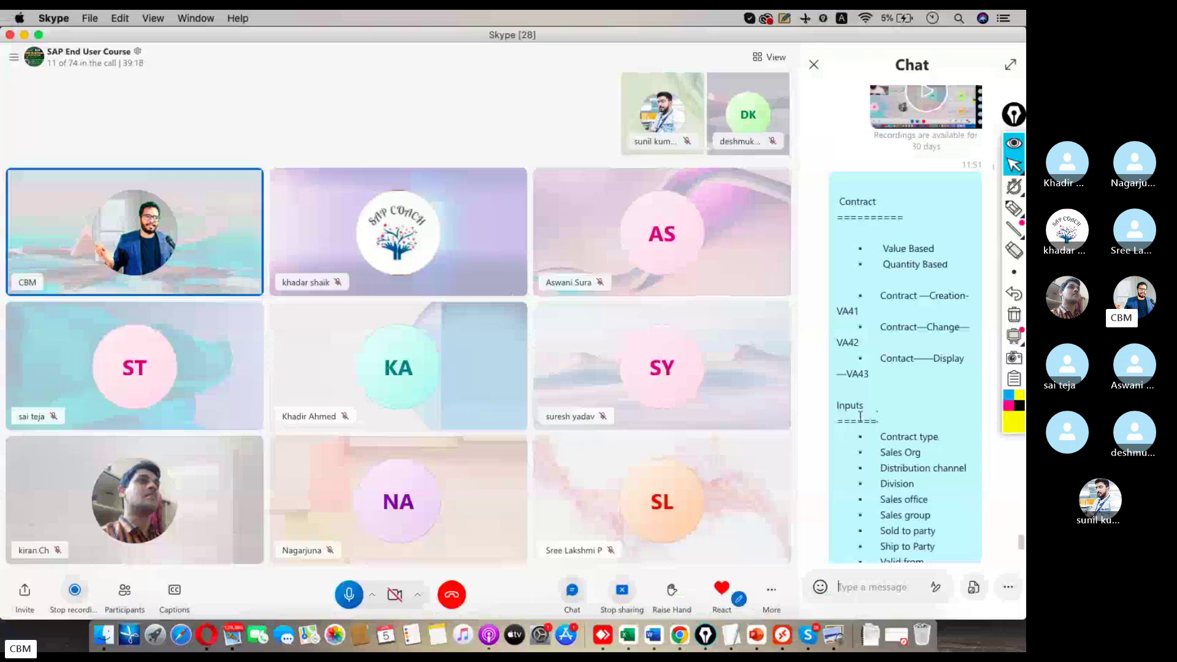
left_click(728, 626)
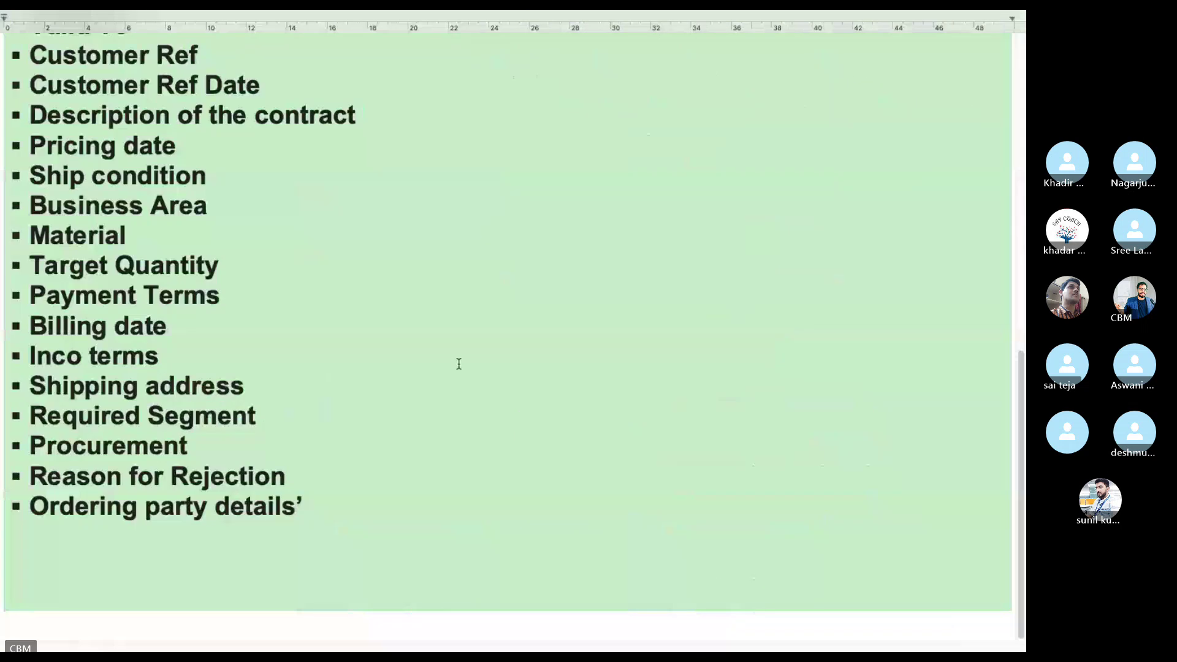
scroll(457, 362, "up", 10)
scroll(419, 312, "up", 5)
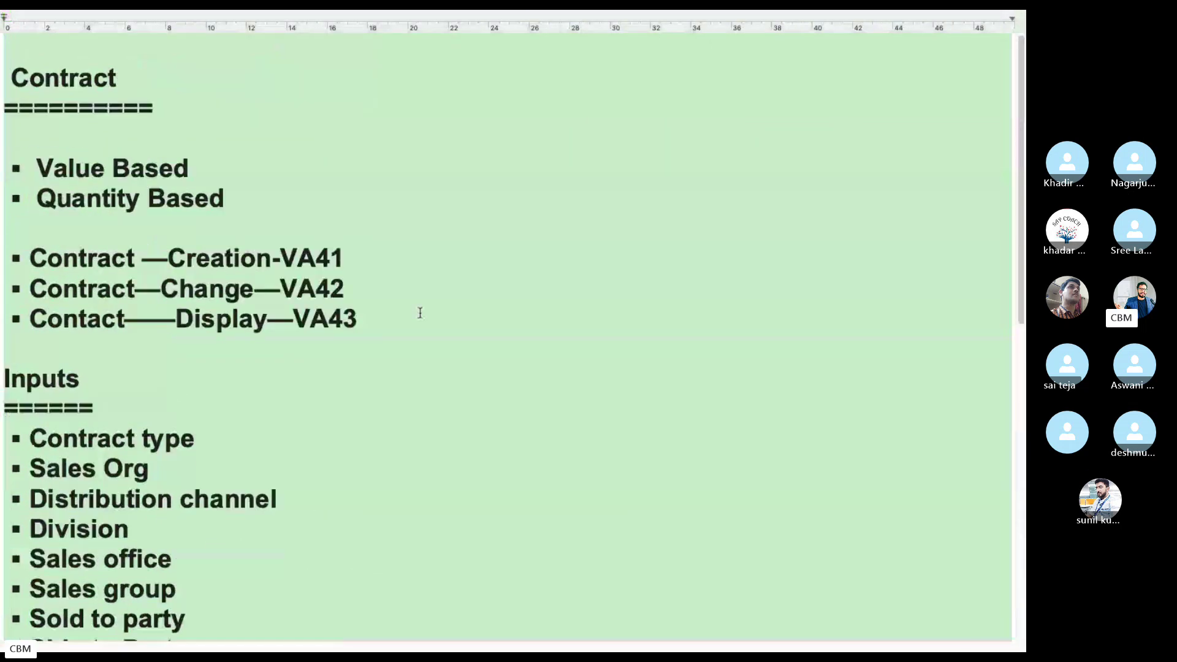
scroll(436, 314, "down", 1)
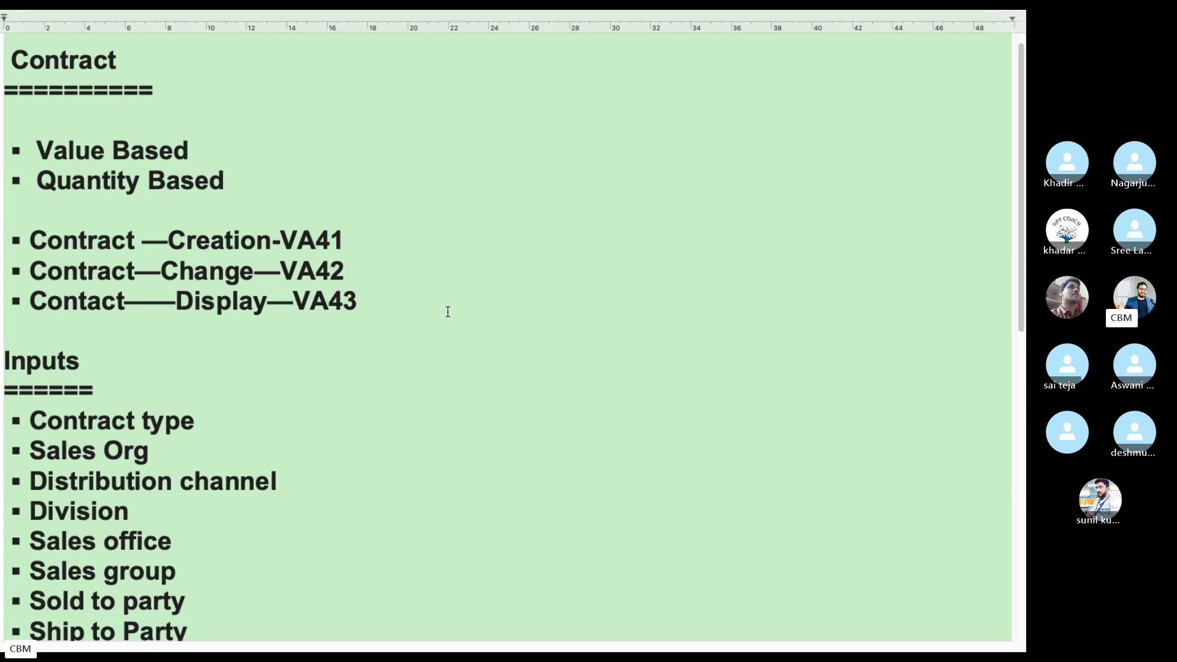
Read through the notes' Inputs list from Contract type to Ordering party details, then return to the Contract heading
scroll(397, 323, "down", 1)
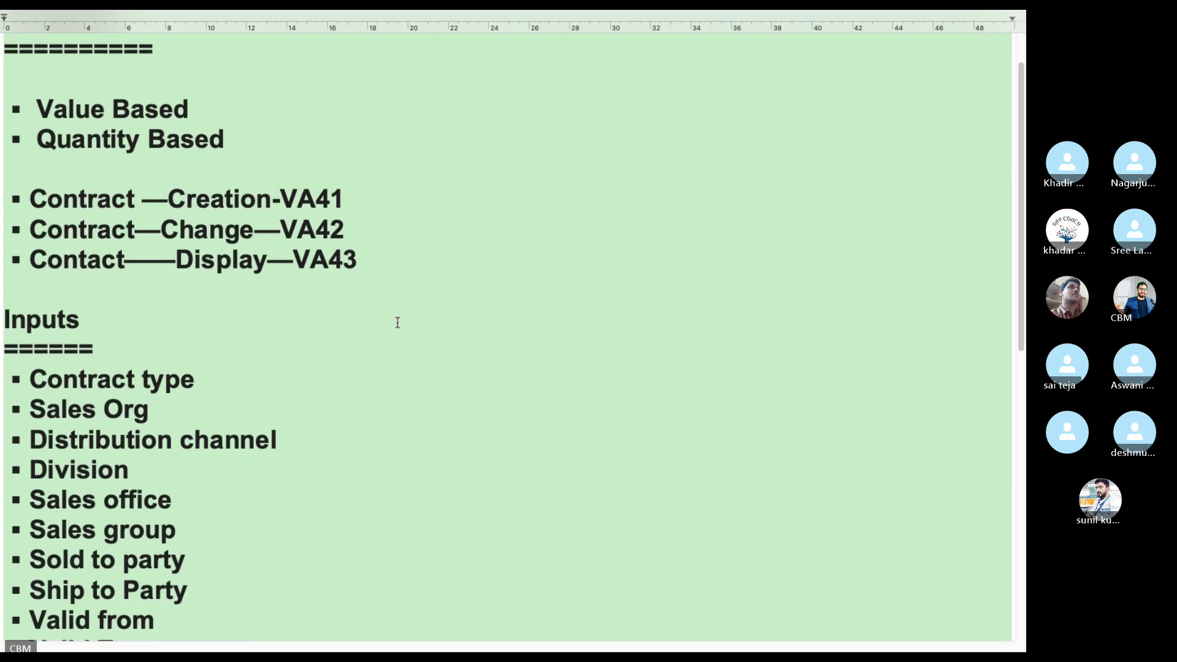
scroll(398, 320, "down", 2)
scroll(395, 315, "down", 1)
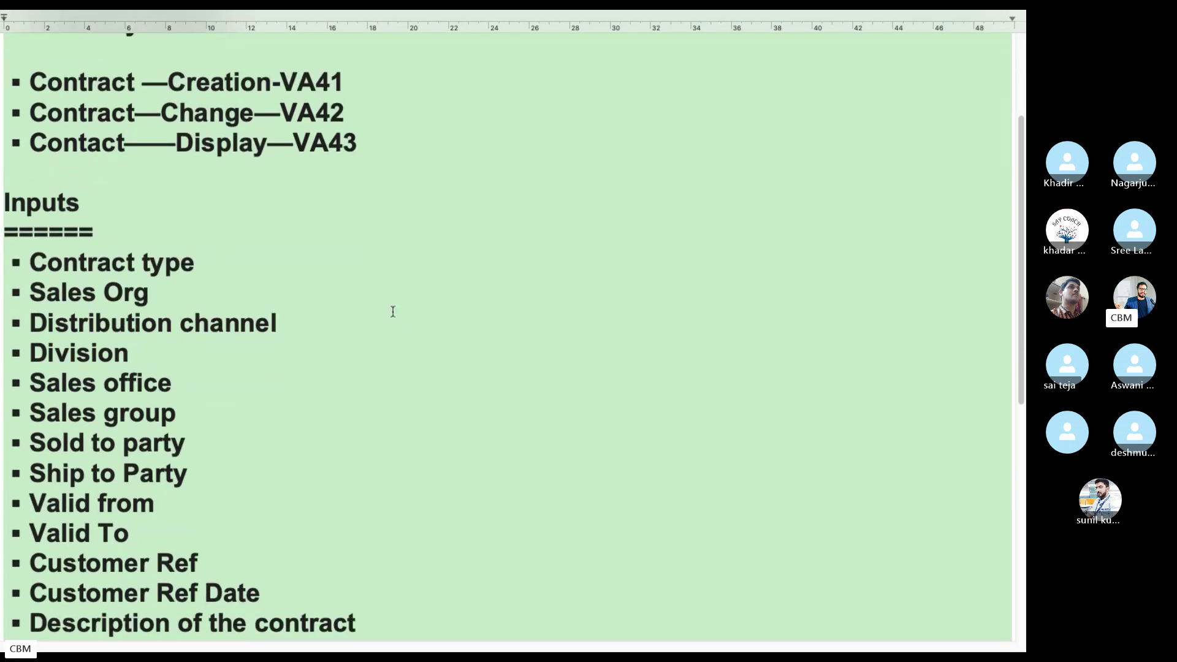
scroll(408, 300, "down", 2)
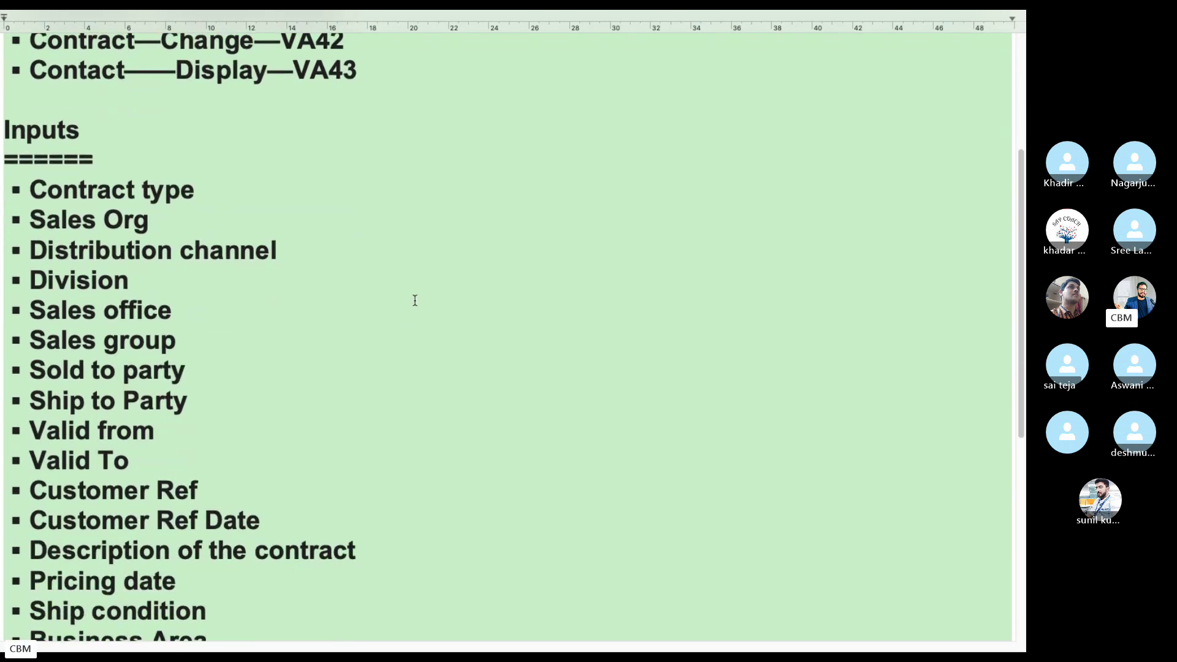
scroll(414, 301, "down", 1)
scroll(413, 295, "down", 1)
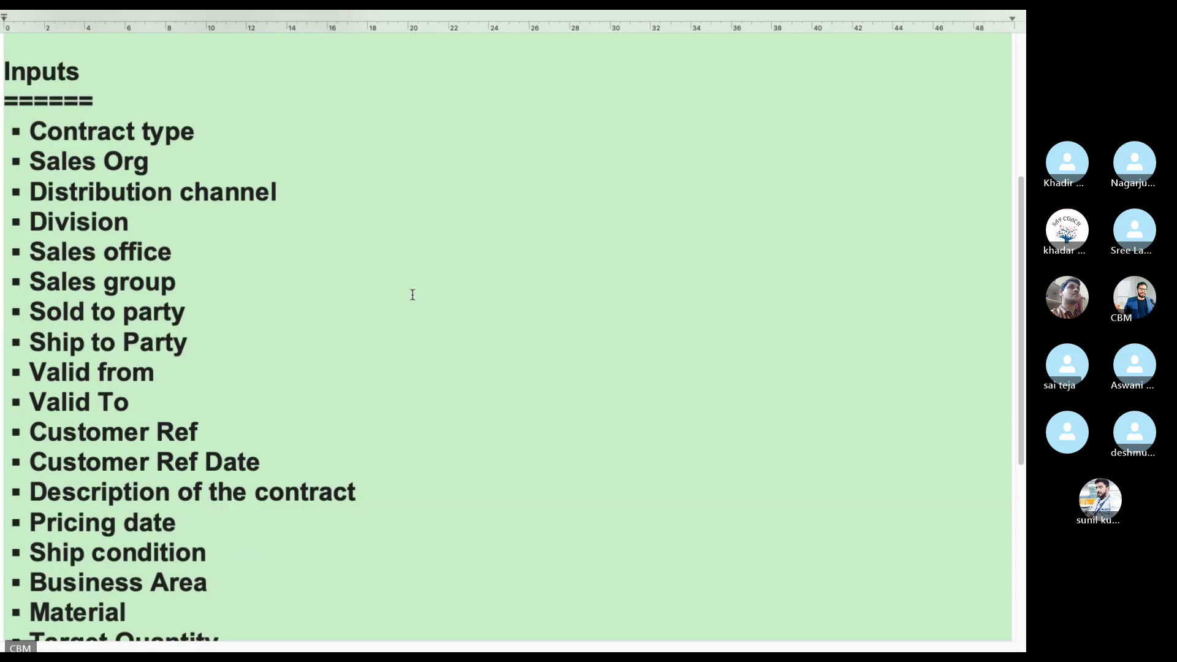
scroll(413, 293, "down", 1)
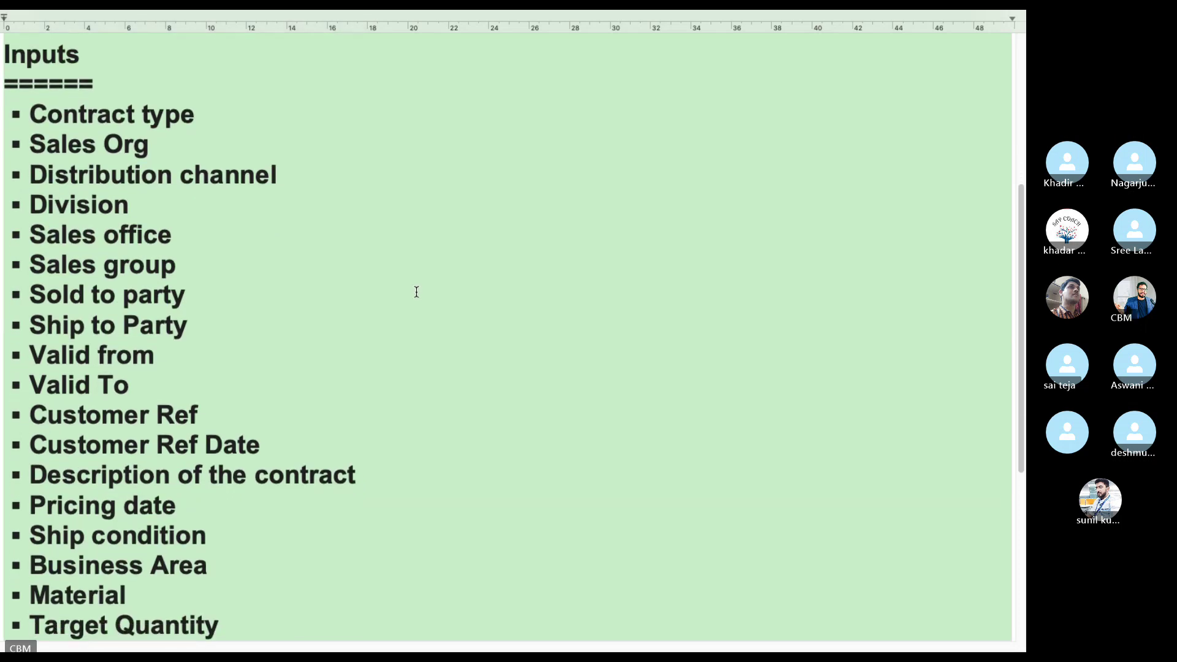
scroll(416, 292, "down", 2)
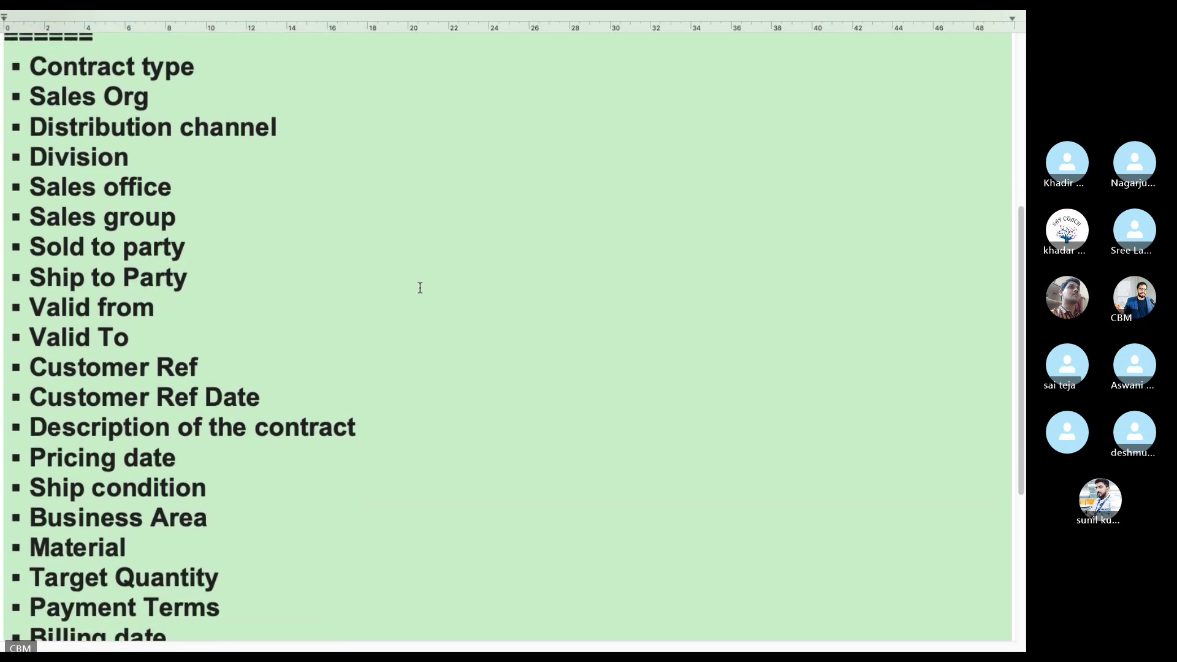
scroll(416, 291, "down", 2)
scroll(426, 289, "down", 2)
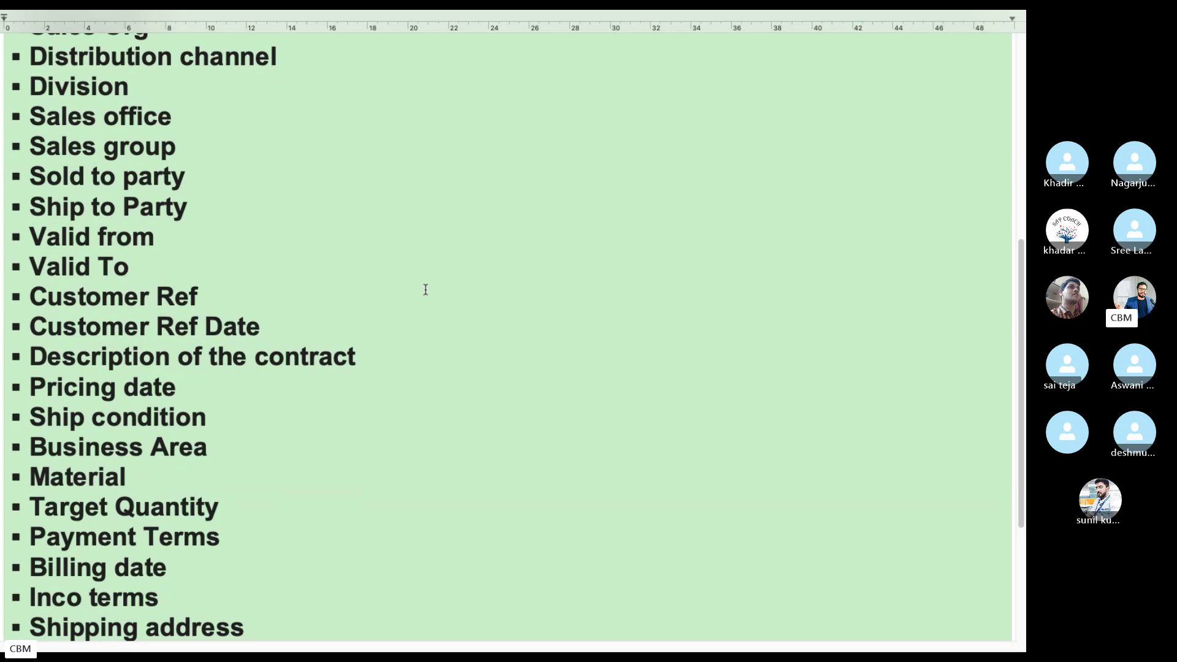
scroll(426, 290, "down", 1)
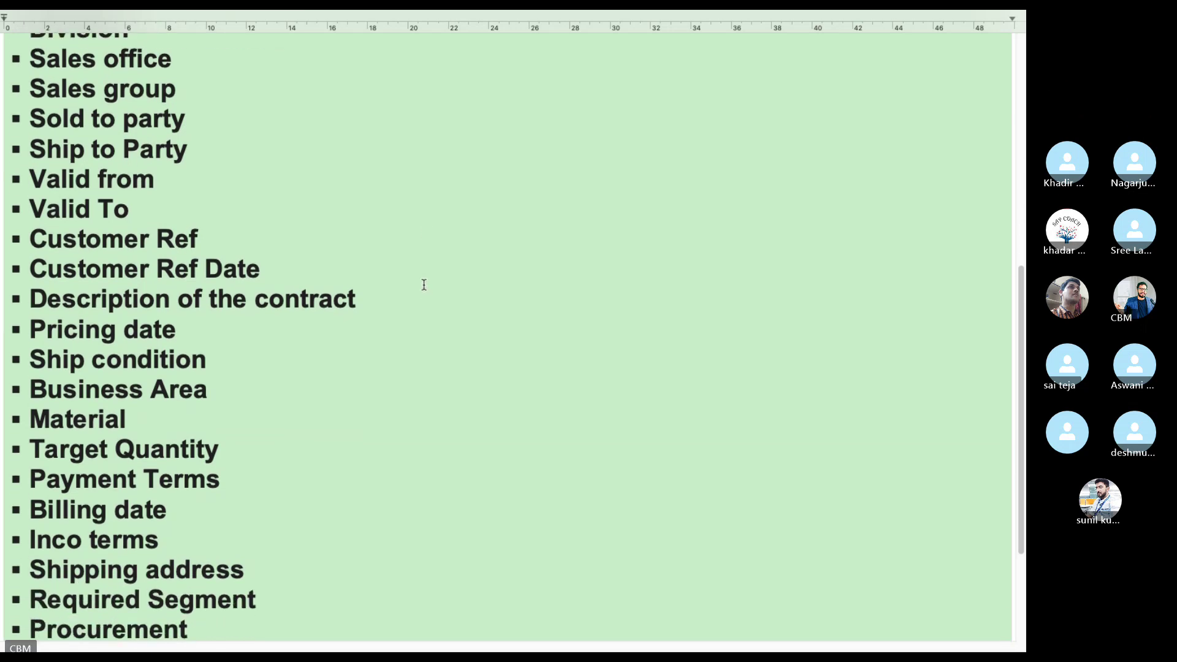
scroll(426, 290, "down", 1)
scroll(425, 289, "down", 1)
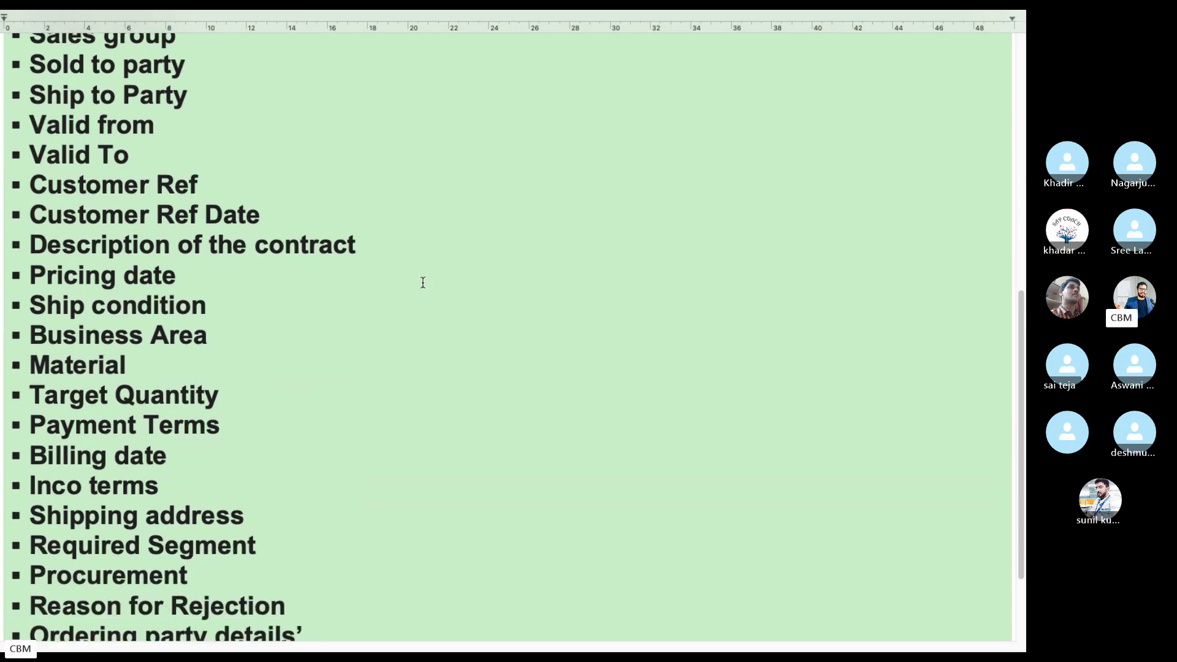
scroll(425, 288, "down", 2)
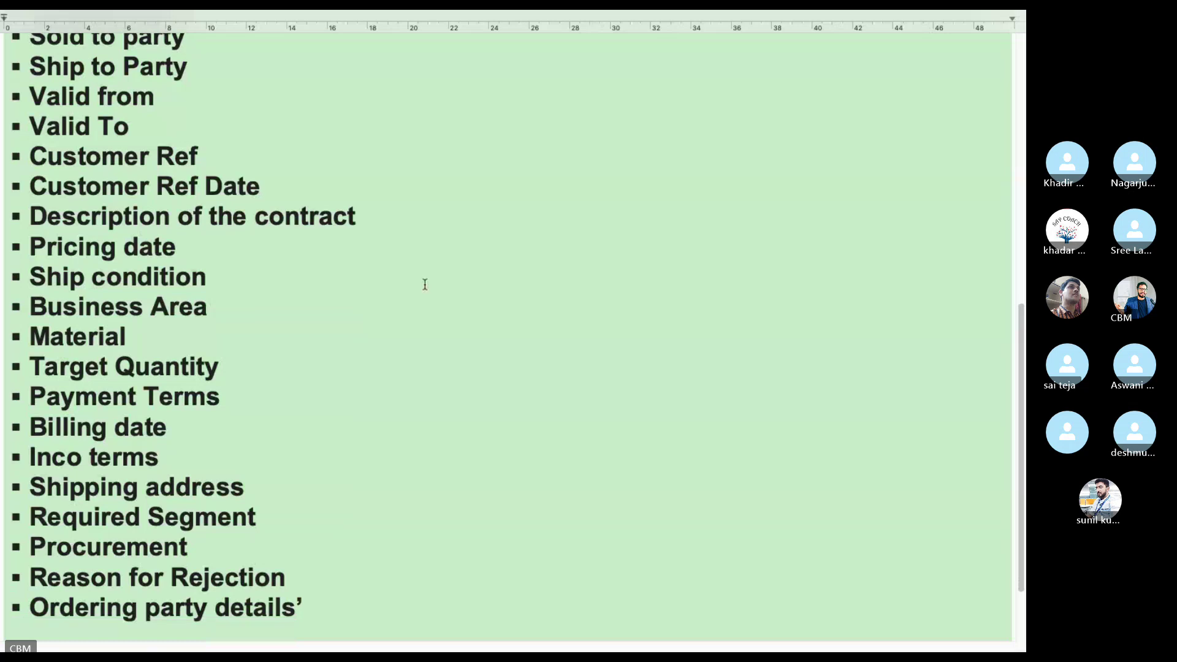
scroll(421, 282, "down", 1)
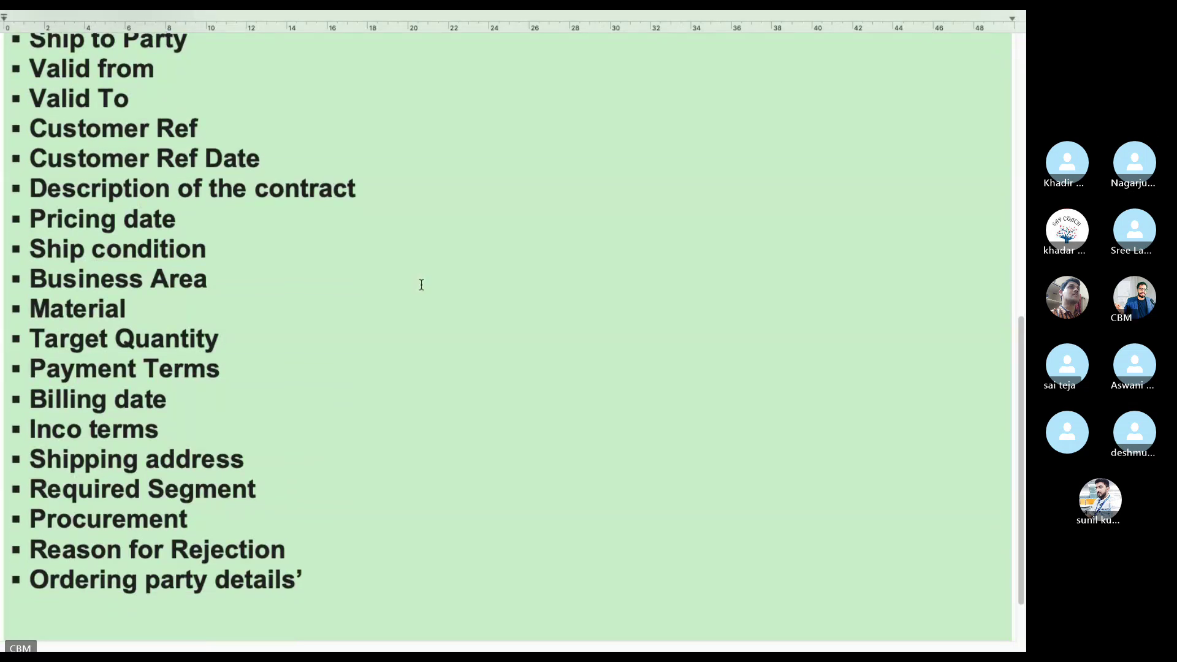
scroll(420, 288, "down", 1)
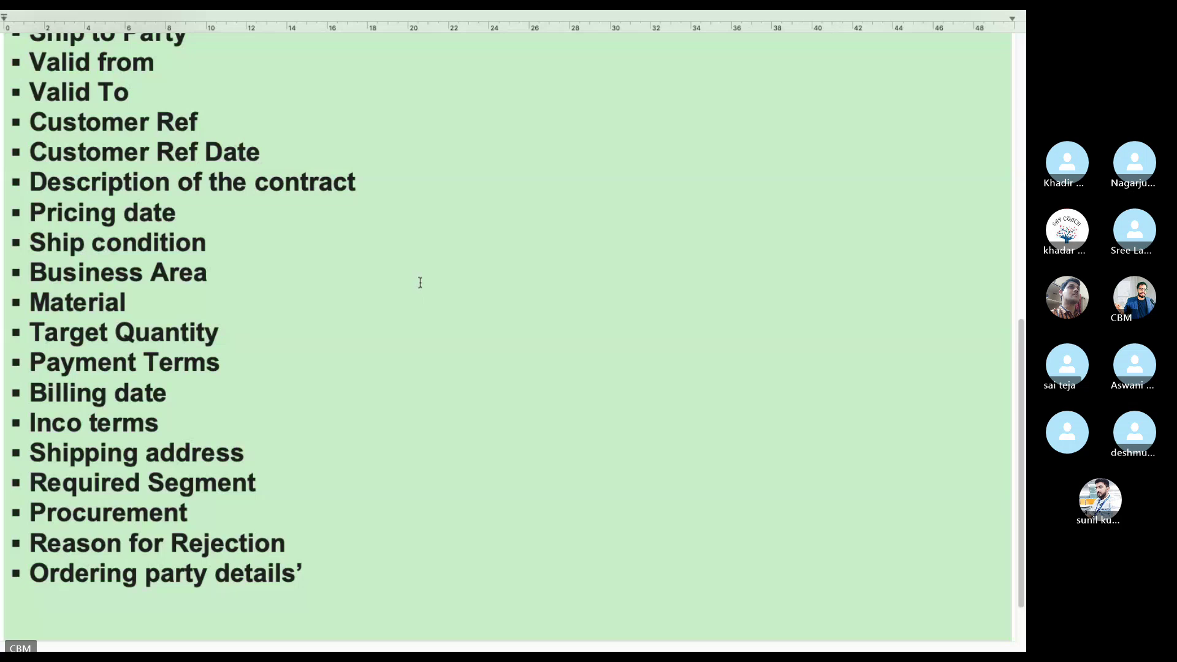
scroll(420, 283, "up", 10)
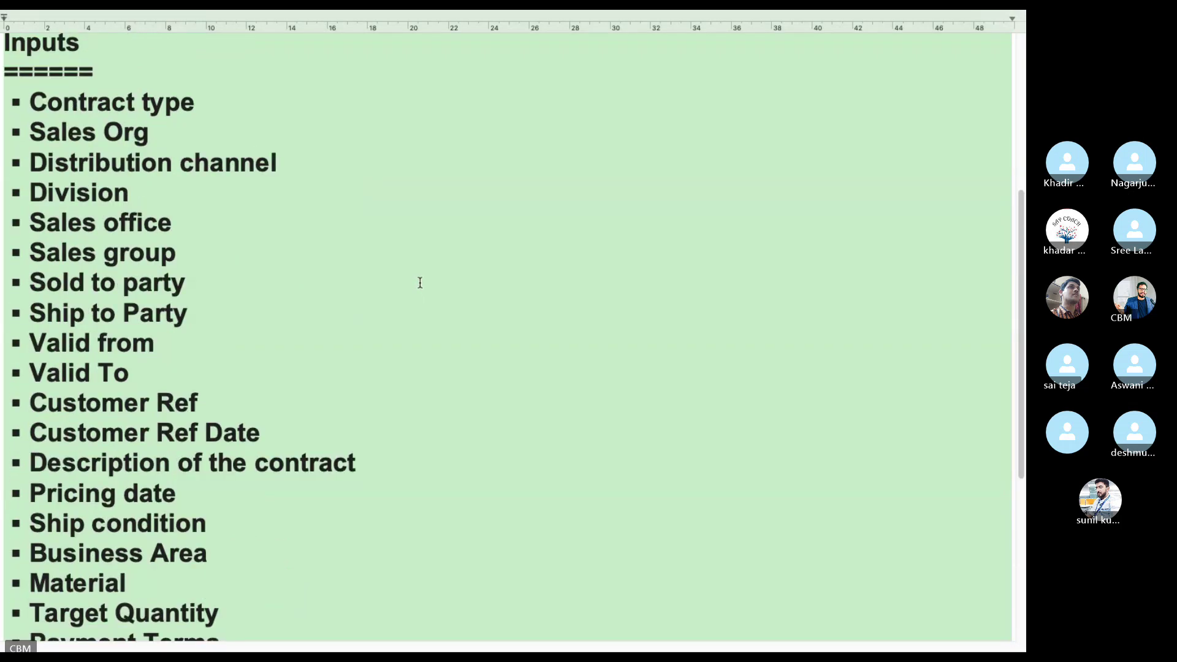
scroll(419, 283, "up", 1)
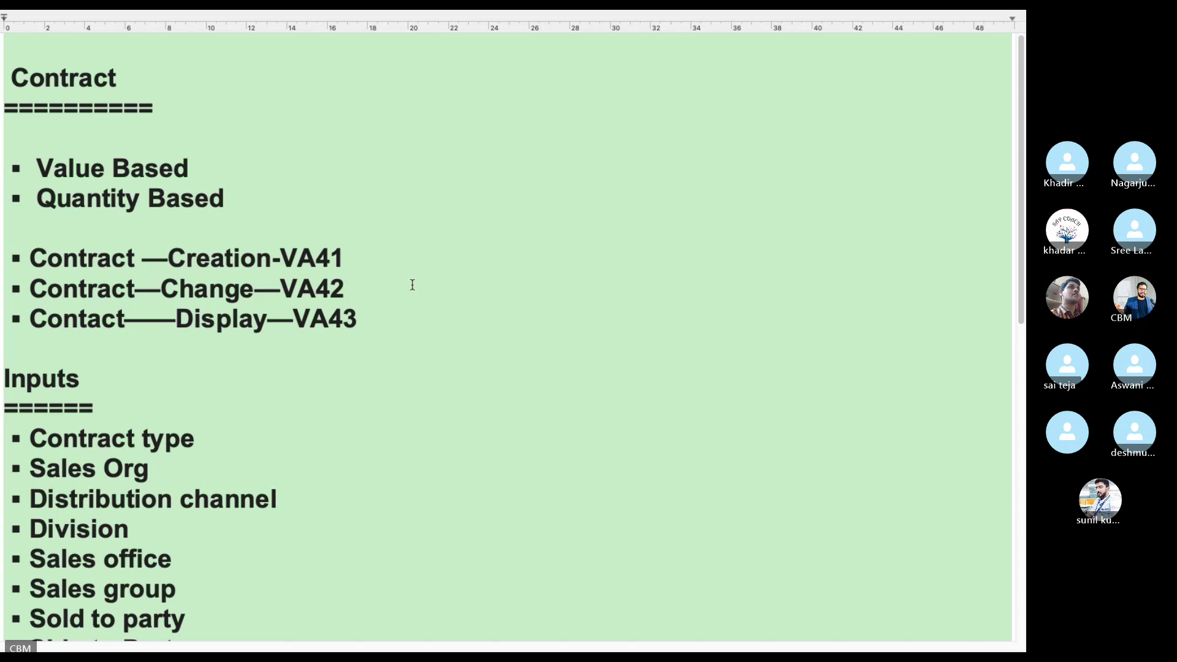
Switch to the Skype group call and close its chat pane
key("ctrl+Left")
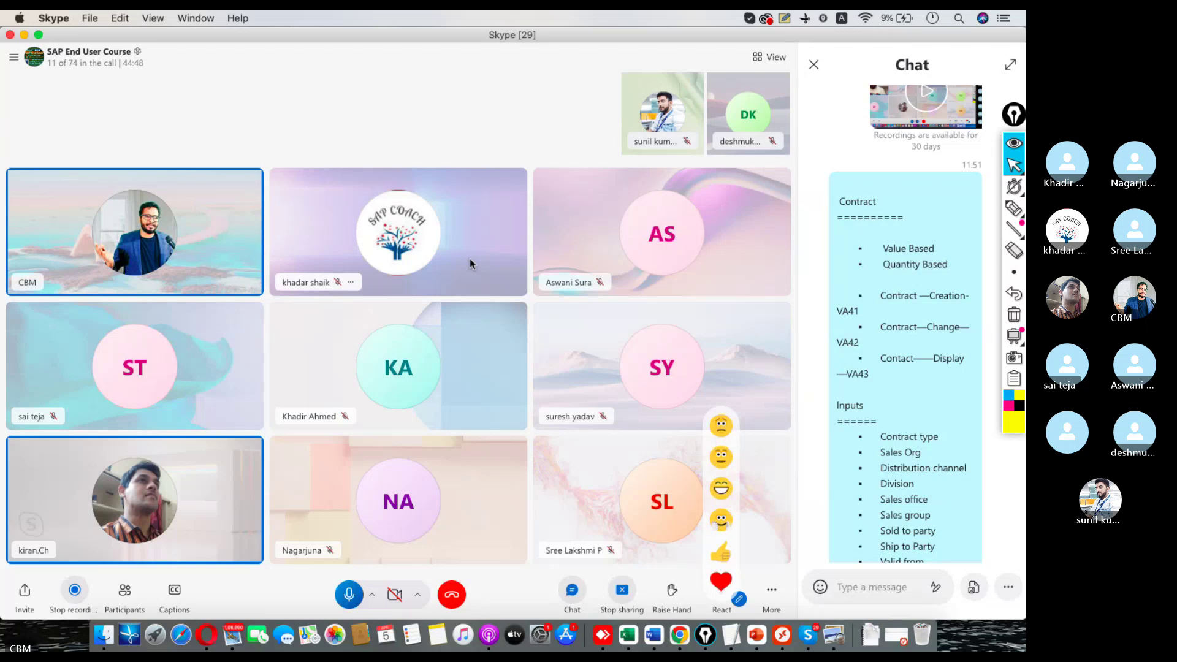
left_click(815, 67)
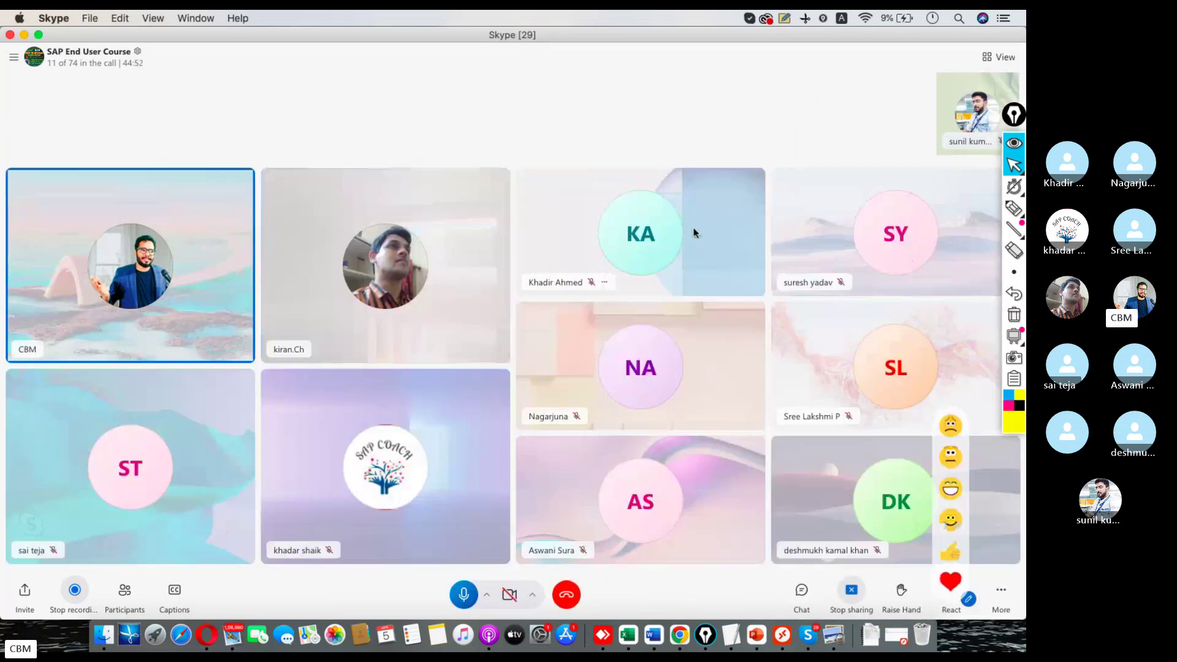